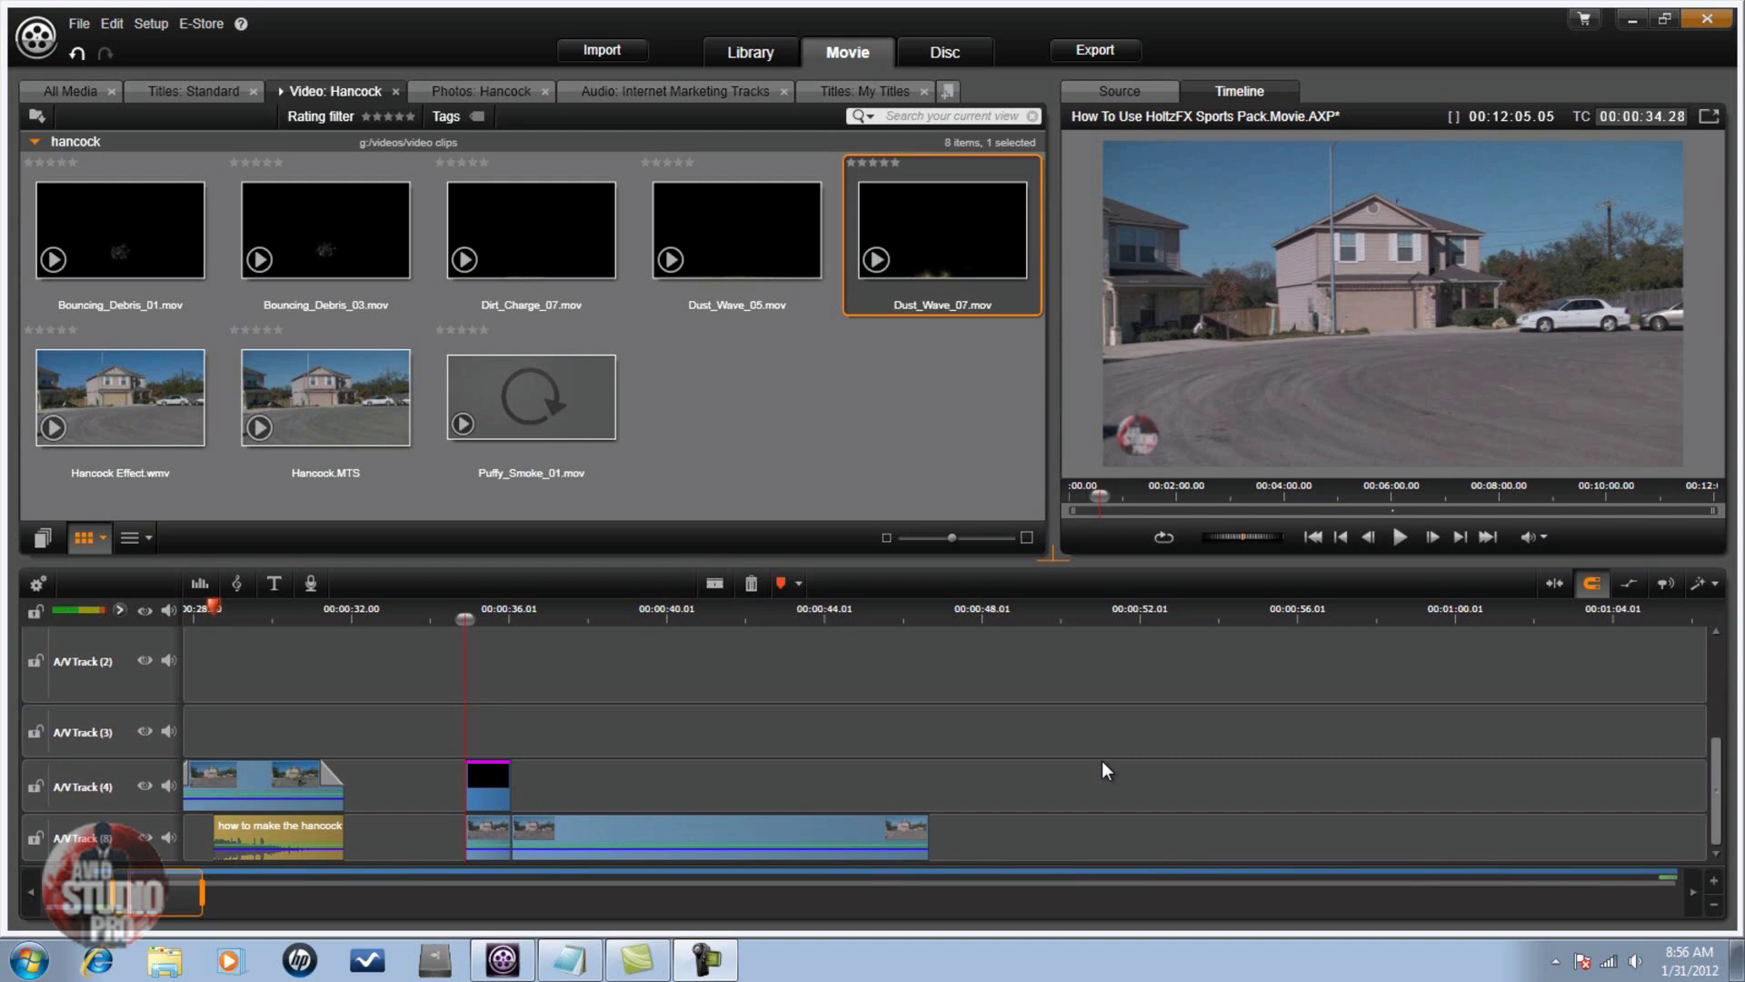
# Move the Hancock Landing 2.png clip off the short Hancock.MTS clip, scrub the bare background, and return the overlay to its place.
pyautogui.click(665, 845)
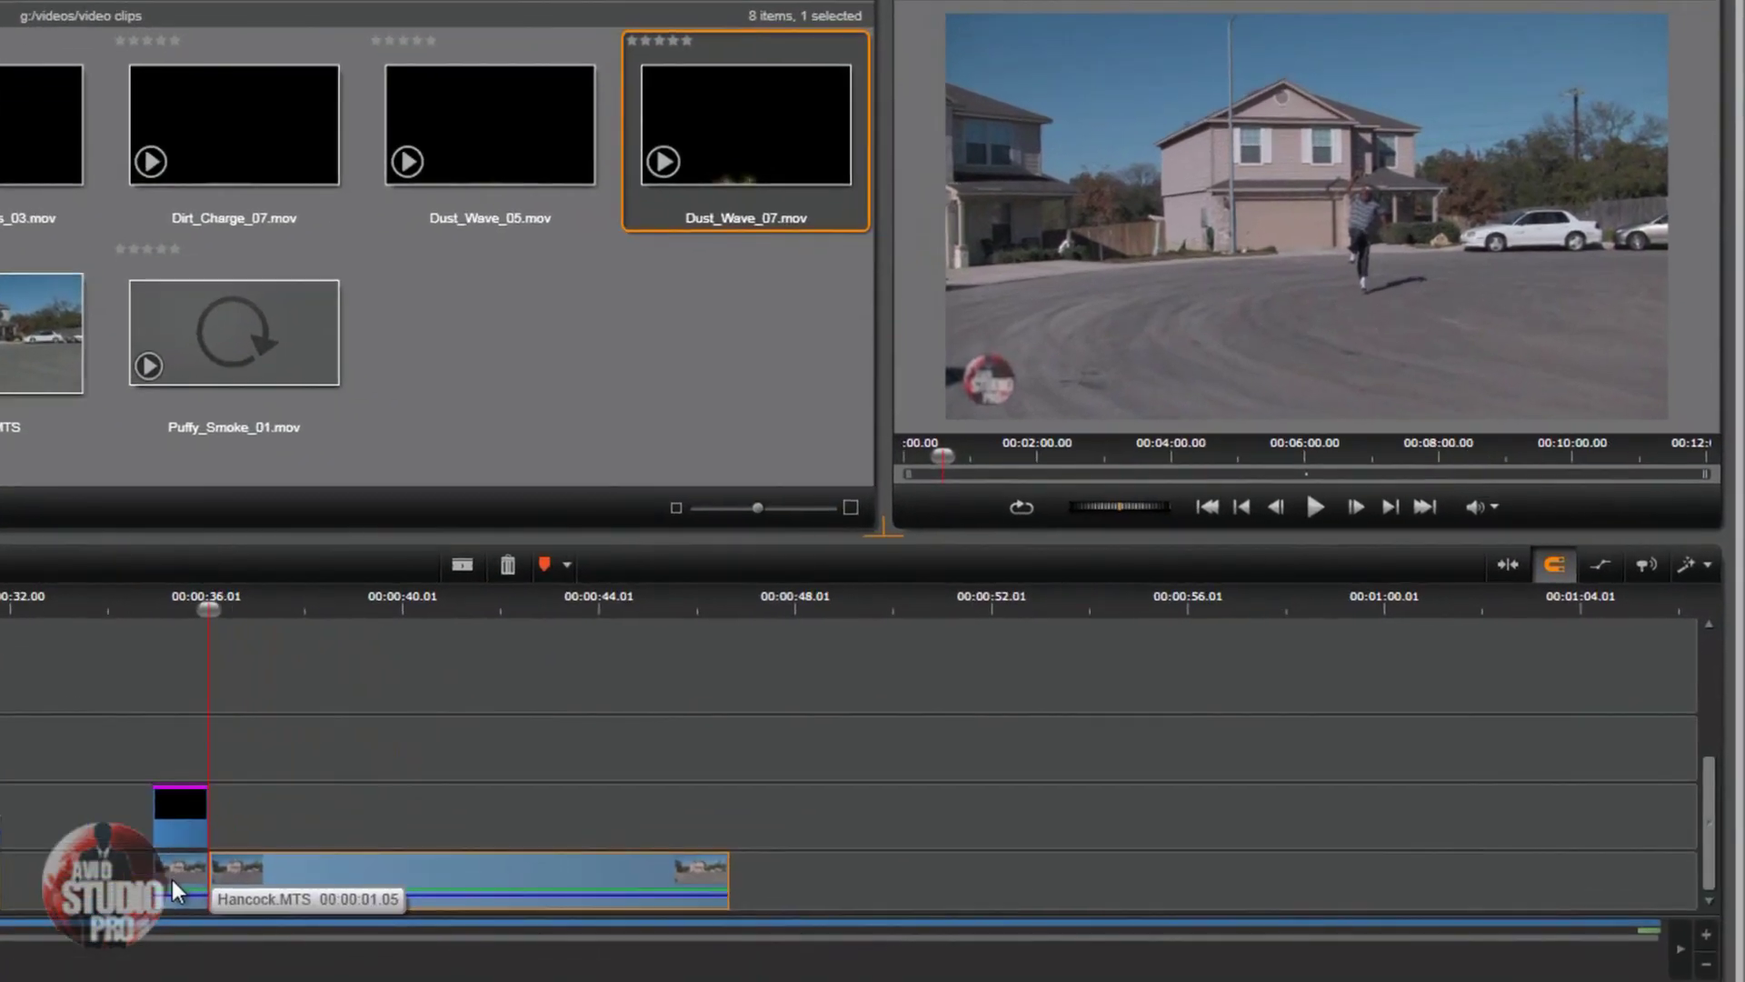
pyautogui.click(480, 835)
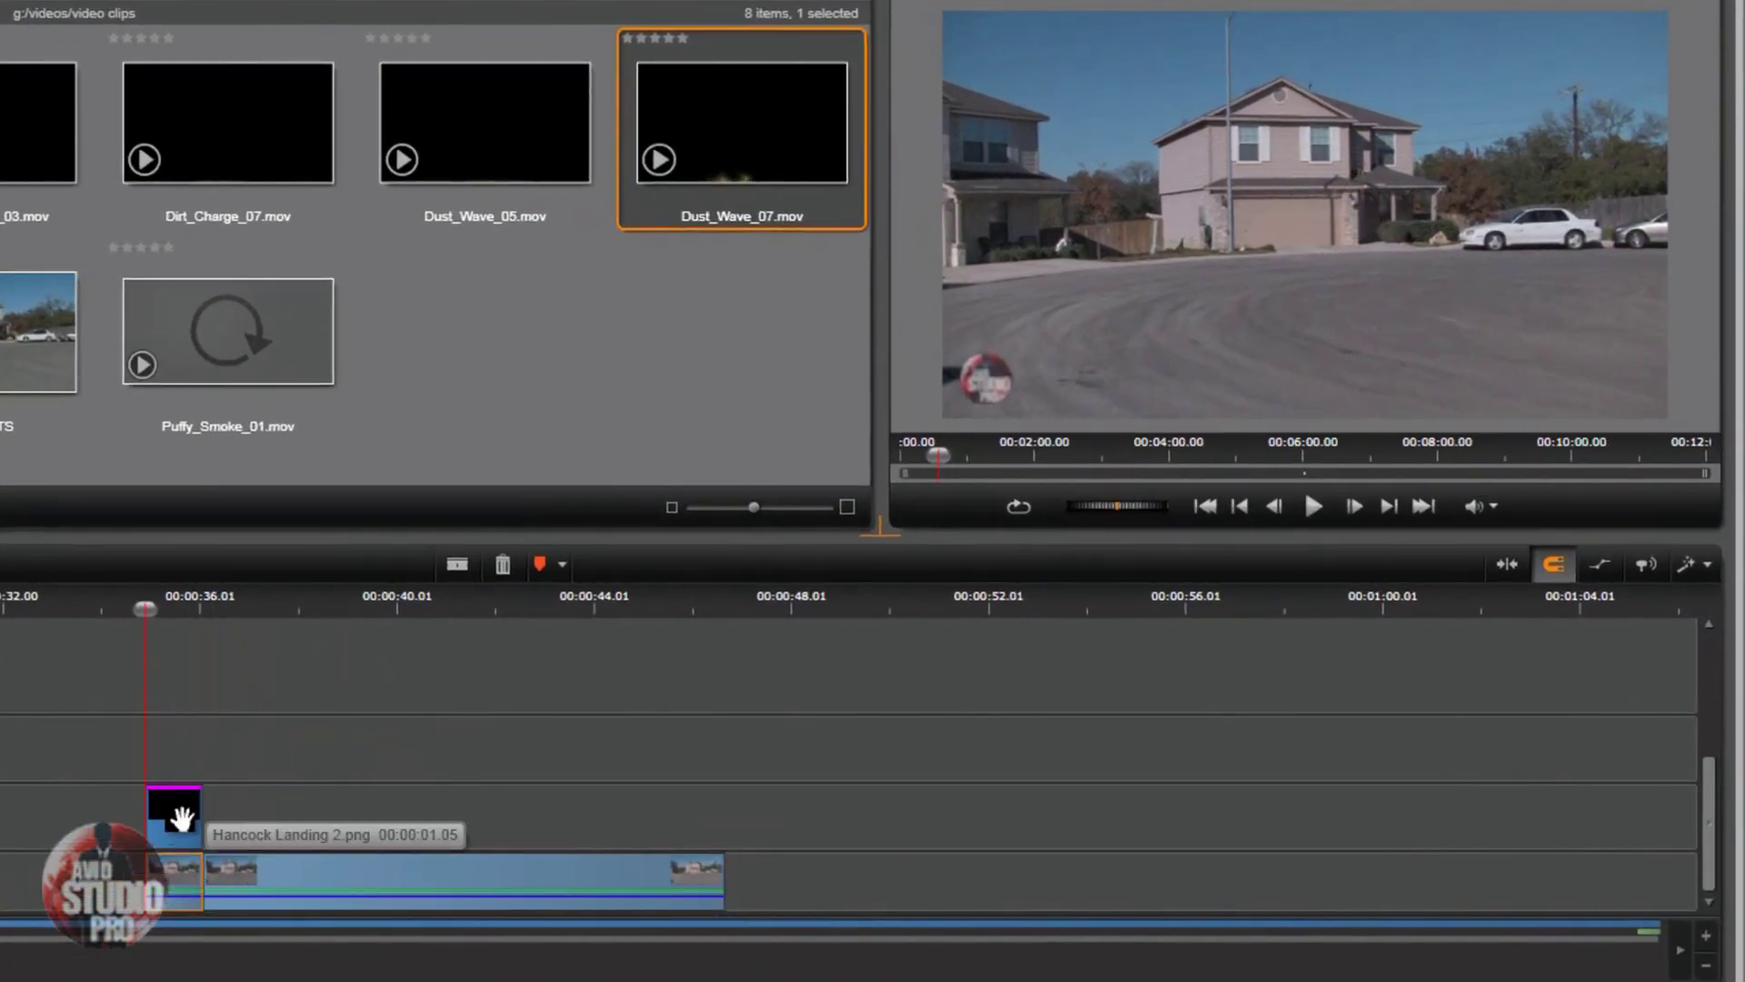
pyautogui.moveTo(182, 818); pyautogui.dragTo(540, 822)
pyautogui.click(509, 607)
pyautogui.click(371, 608)
pyautogui.moveTo(278, 619); pyautogui.dragTo(171, 678)
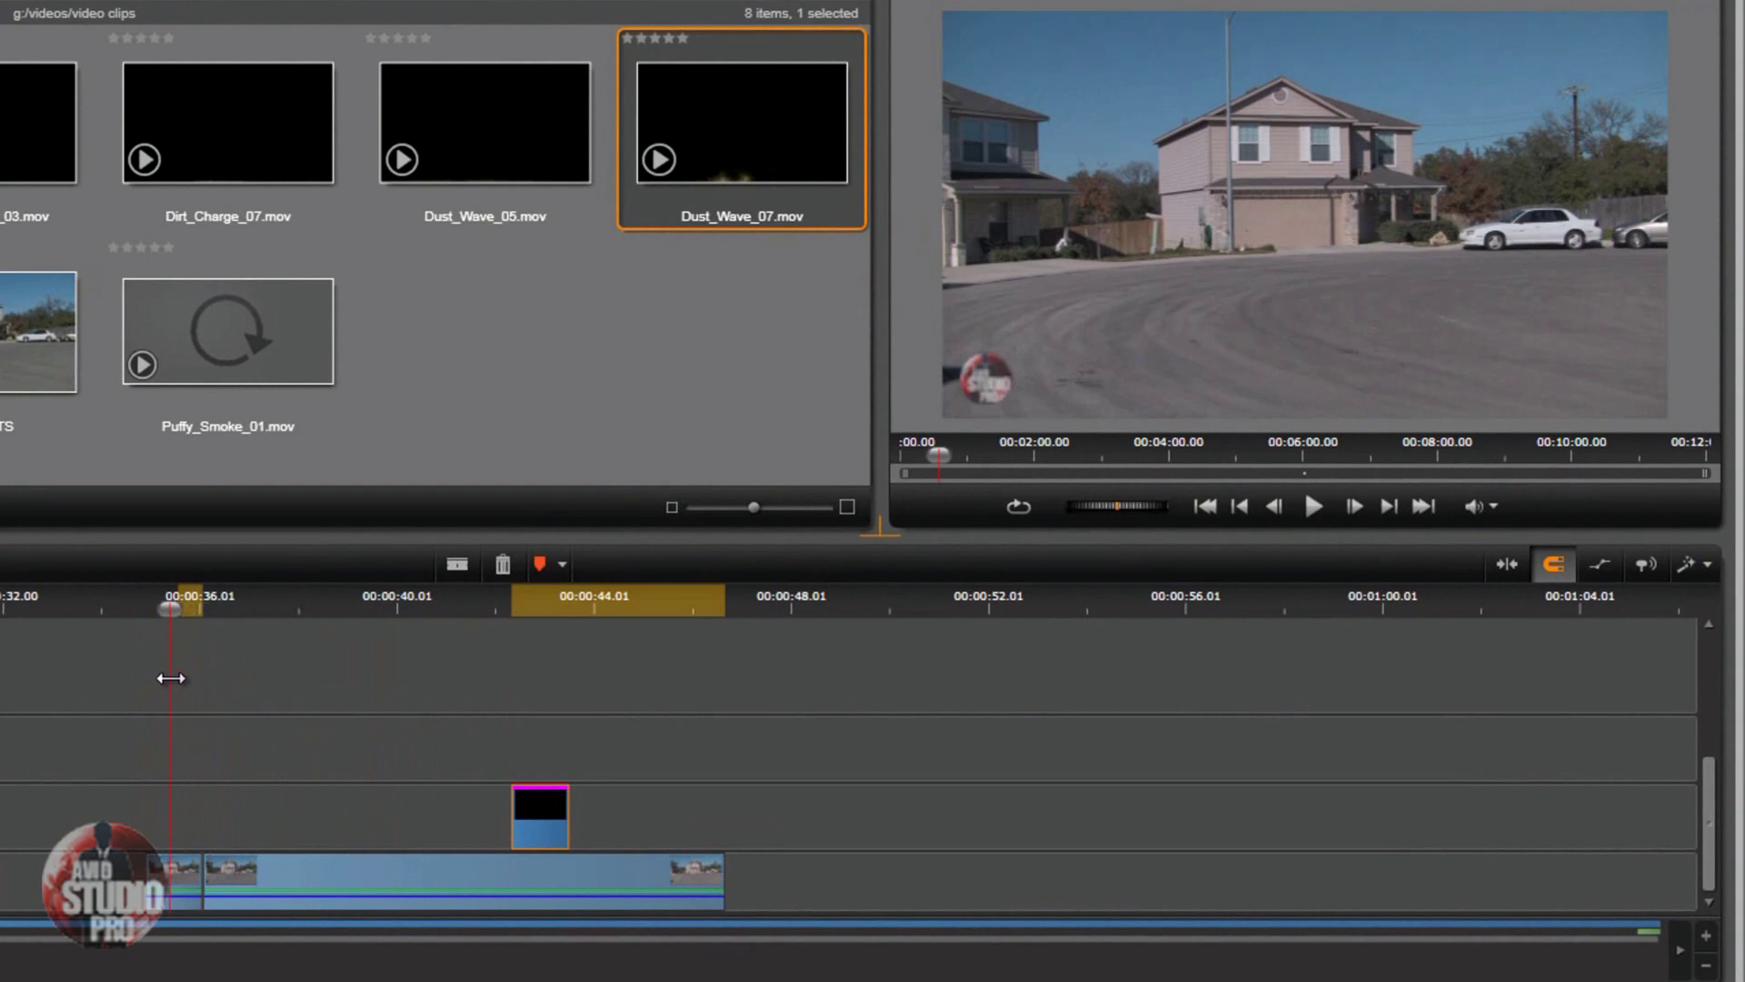
pyautogui.moveTo(539, 826); pyautogui.dragTo(147, 820)
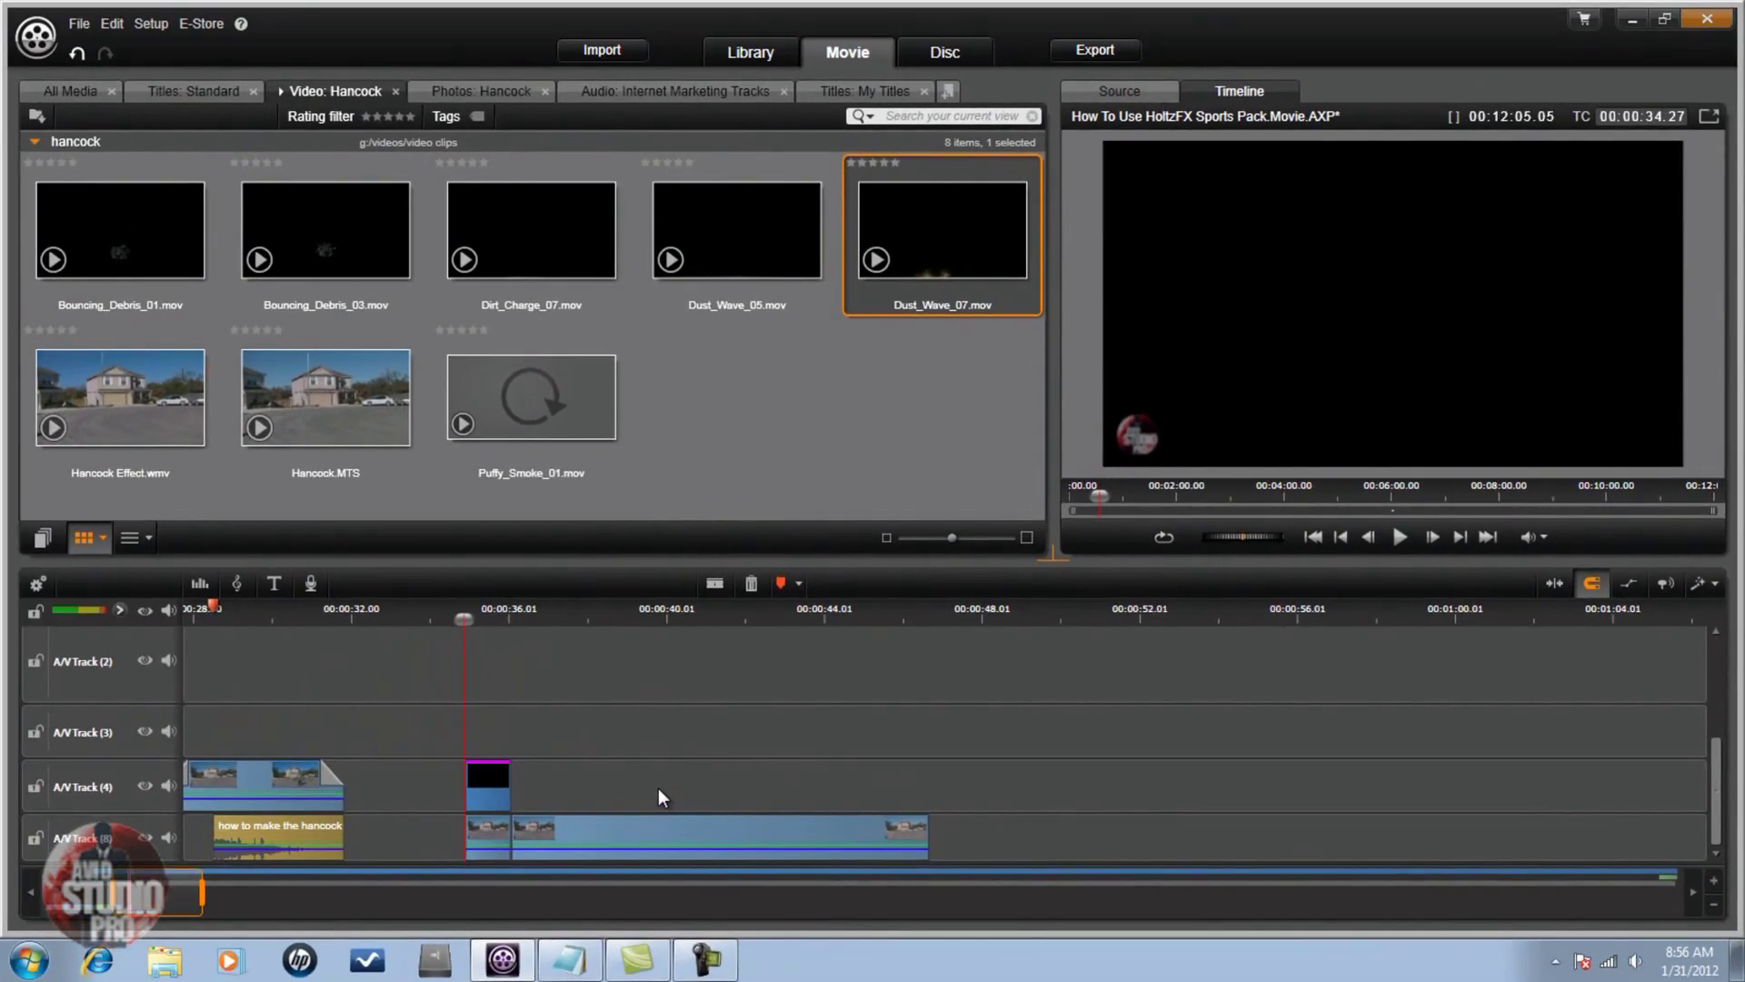
# Examine the Snapshot correction for the long Hancock.MTS clip and leave the editor without capturing a frame.
pyautogui.moveTo(620, 831)
pyautogui.mouseDown()
pyautogui.moveTo(721, 826)
pyautogui.moveTo(634, 850)
pyautogui.mouseUp()
pyautogui.rightClick(650, 831)
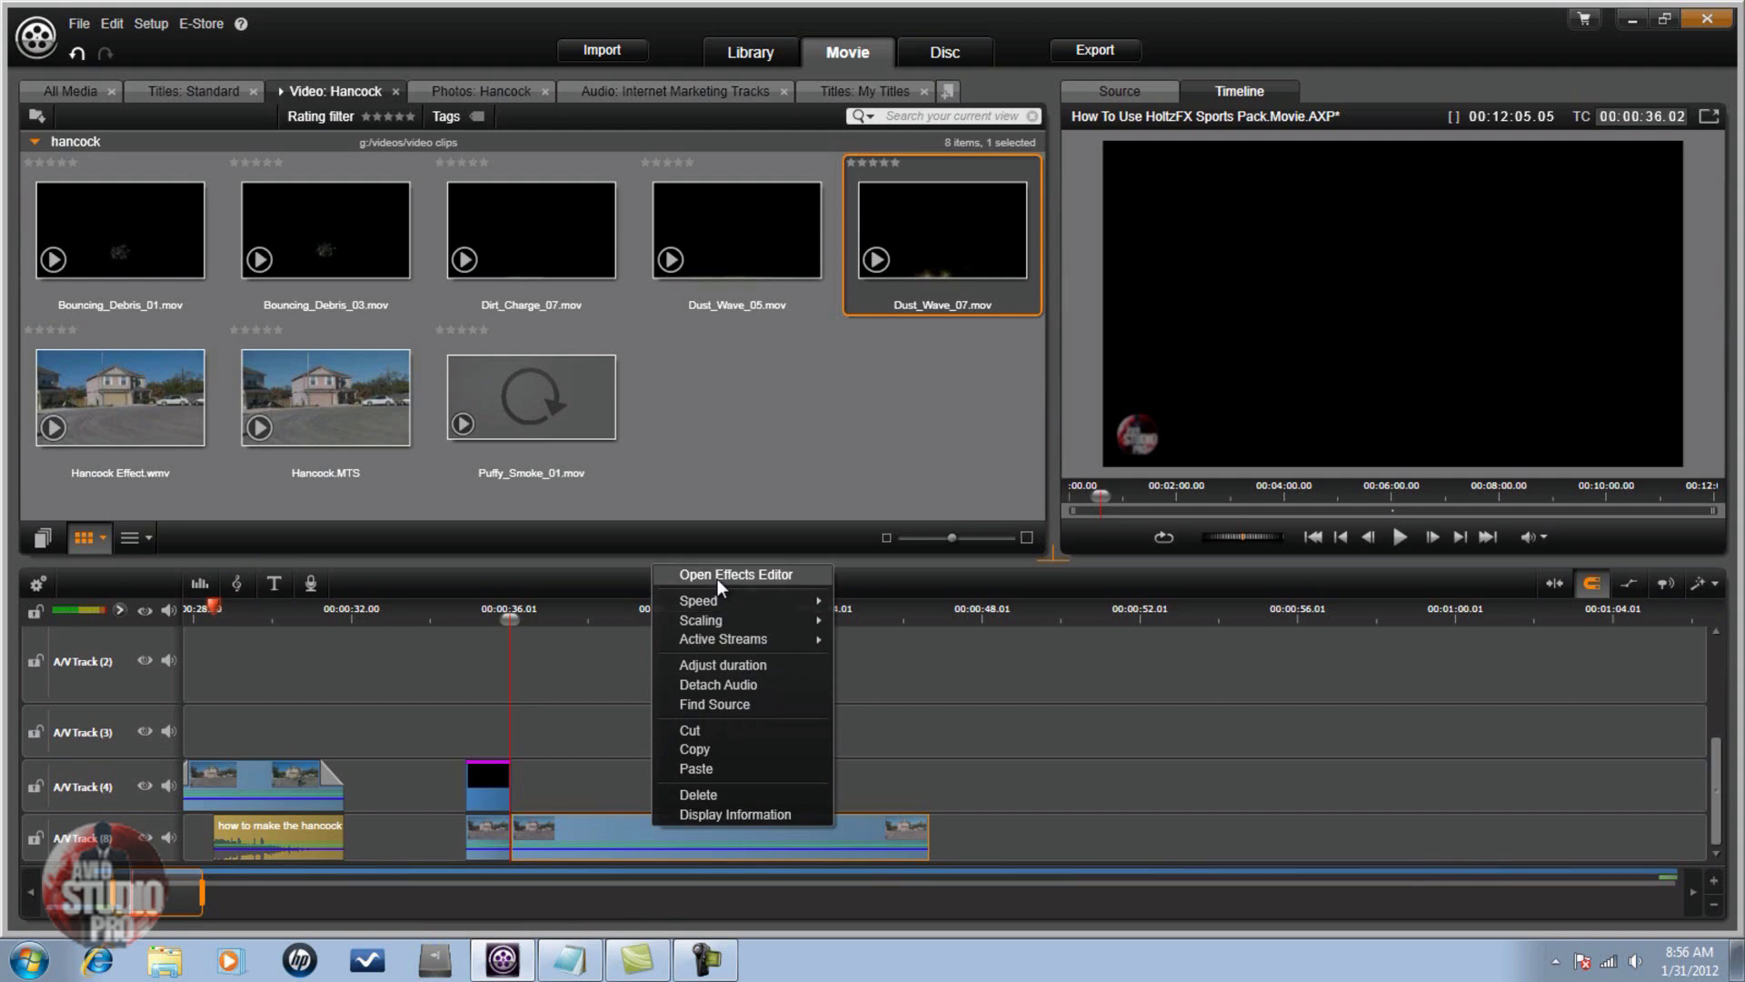
pyautogui.click(718, 576)
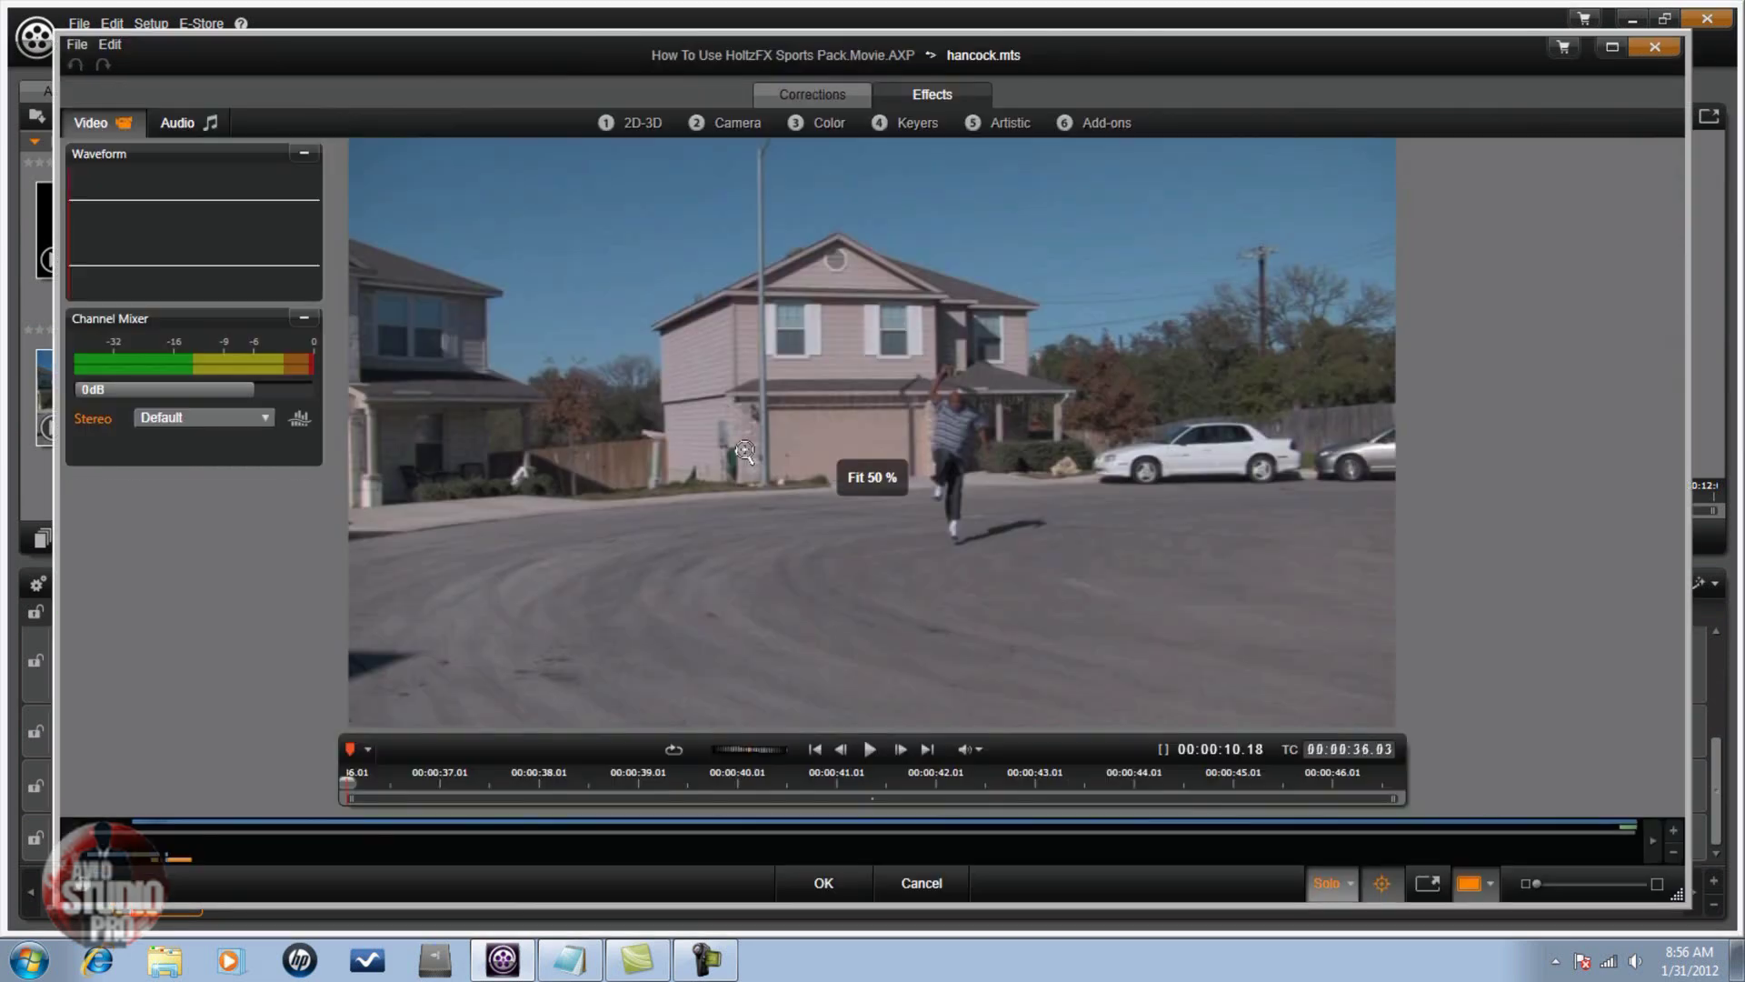
pyautogui.click(831, 96)
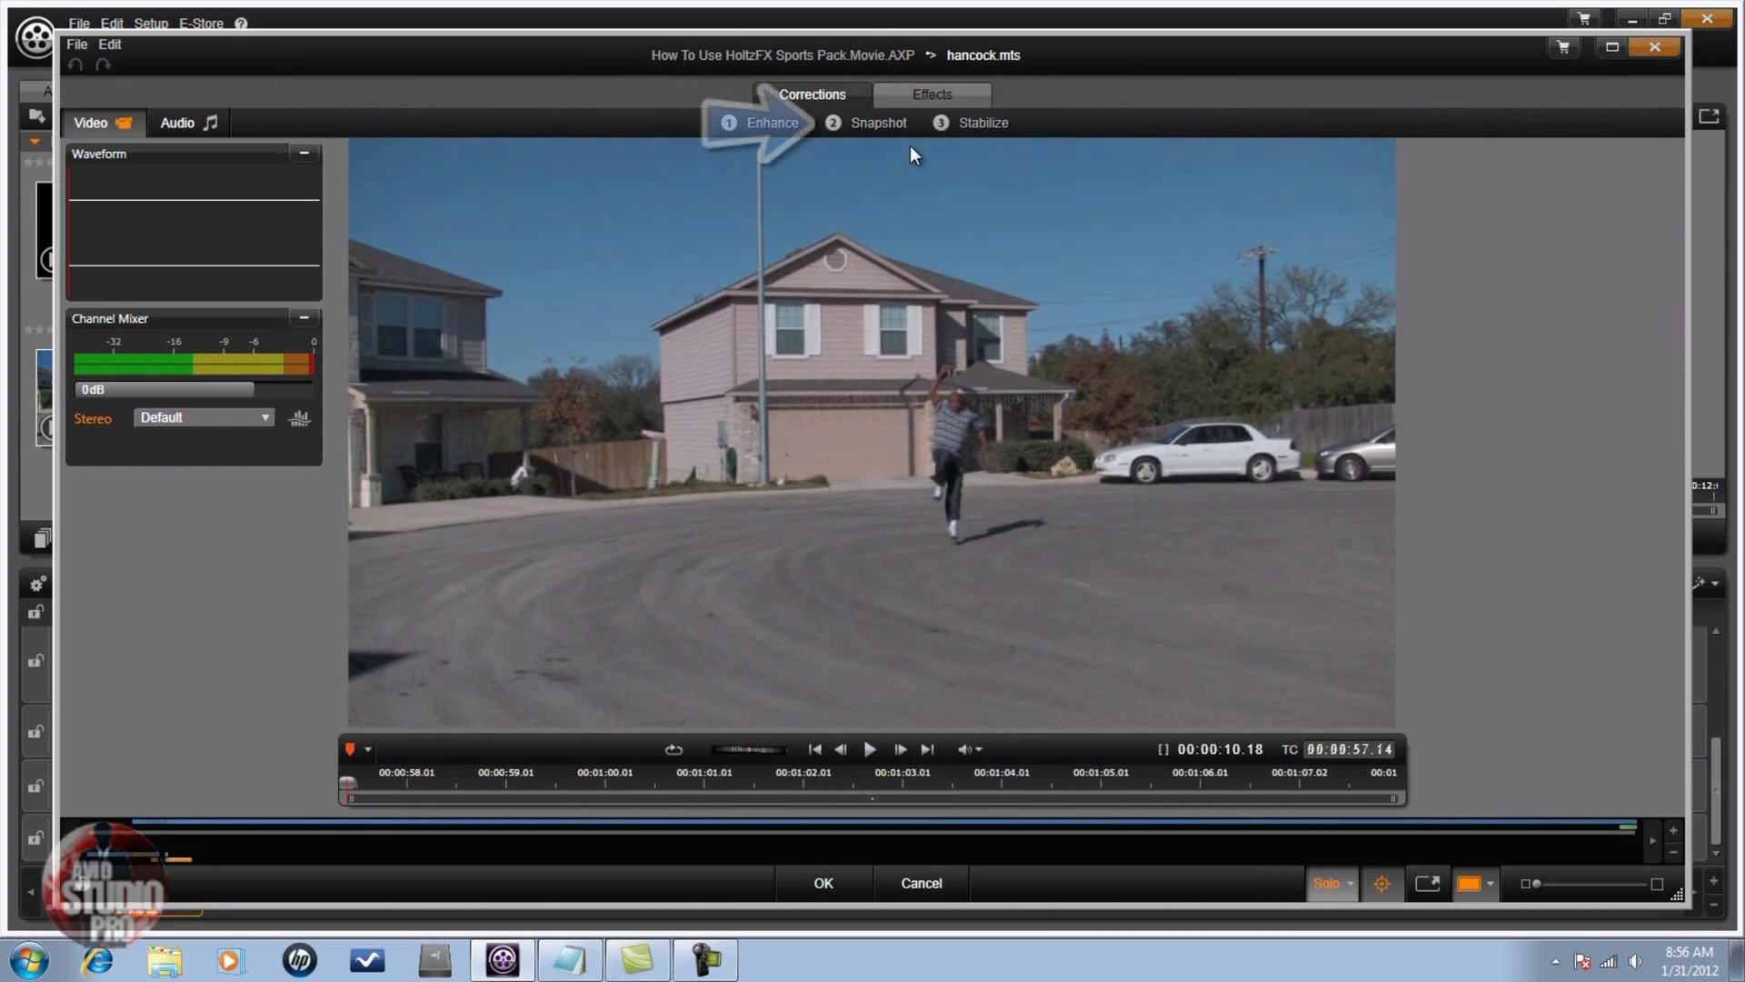
pyautogui.click(879, 125)
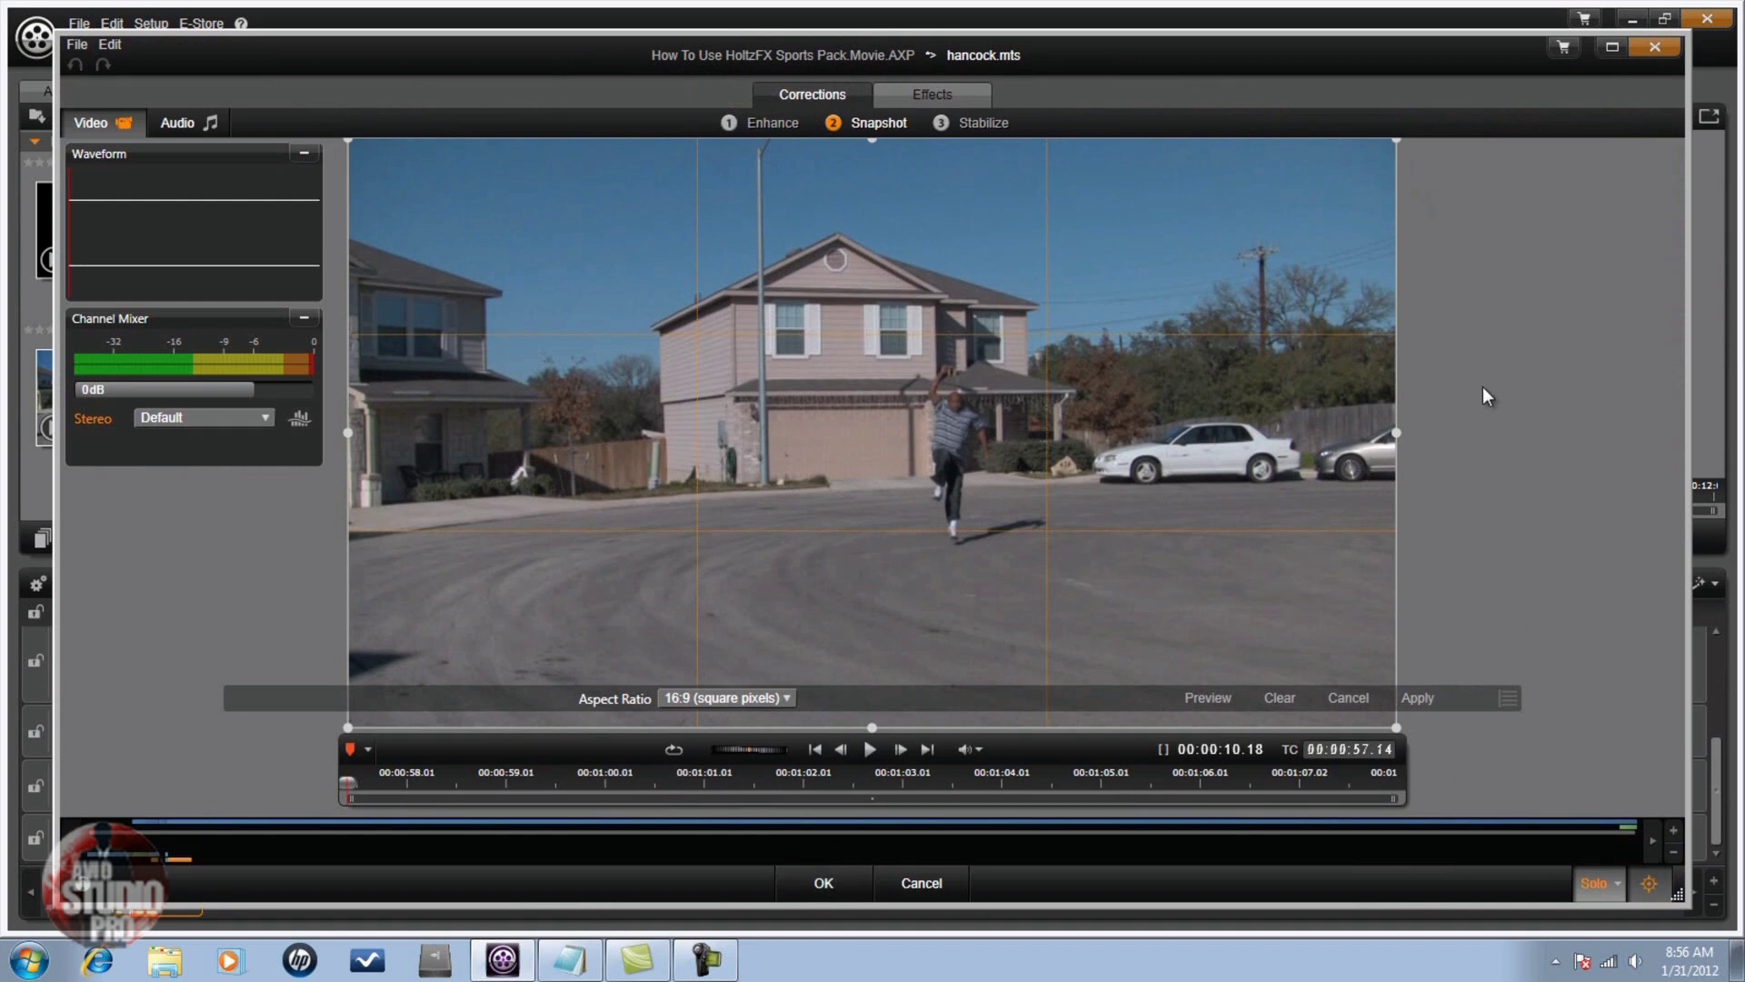
pyautogui.click(1650, 47)
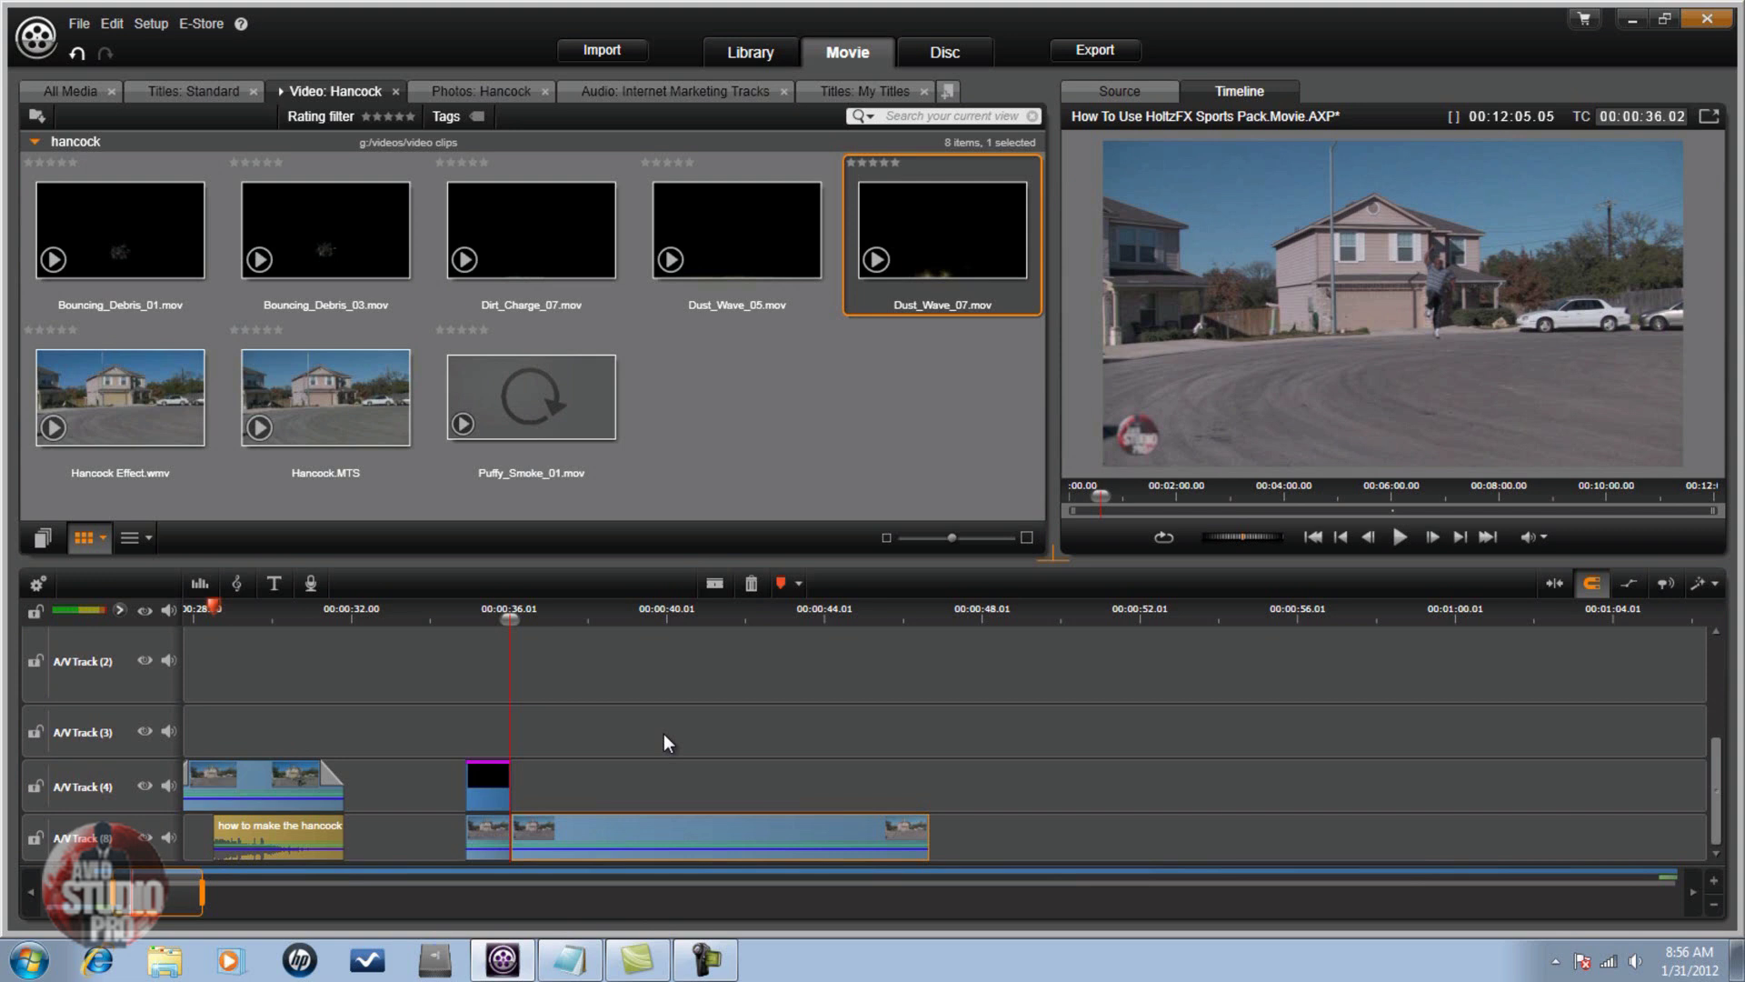
# Preview Hancock Landing 2.png from the Hancock photos and locate its timeline clip above the short Hancock.MTS clip.
pyautogui.click(471, 90)
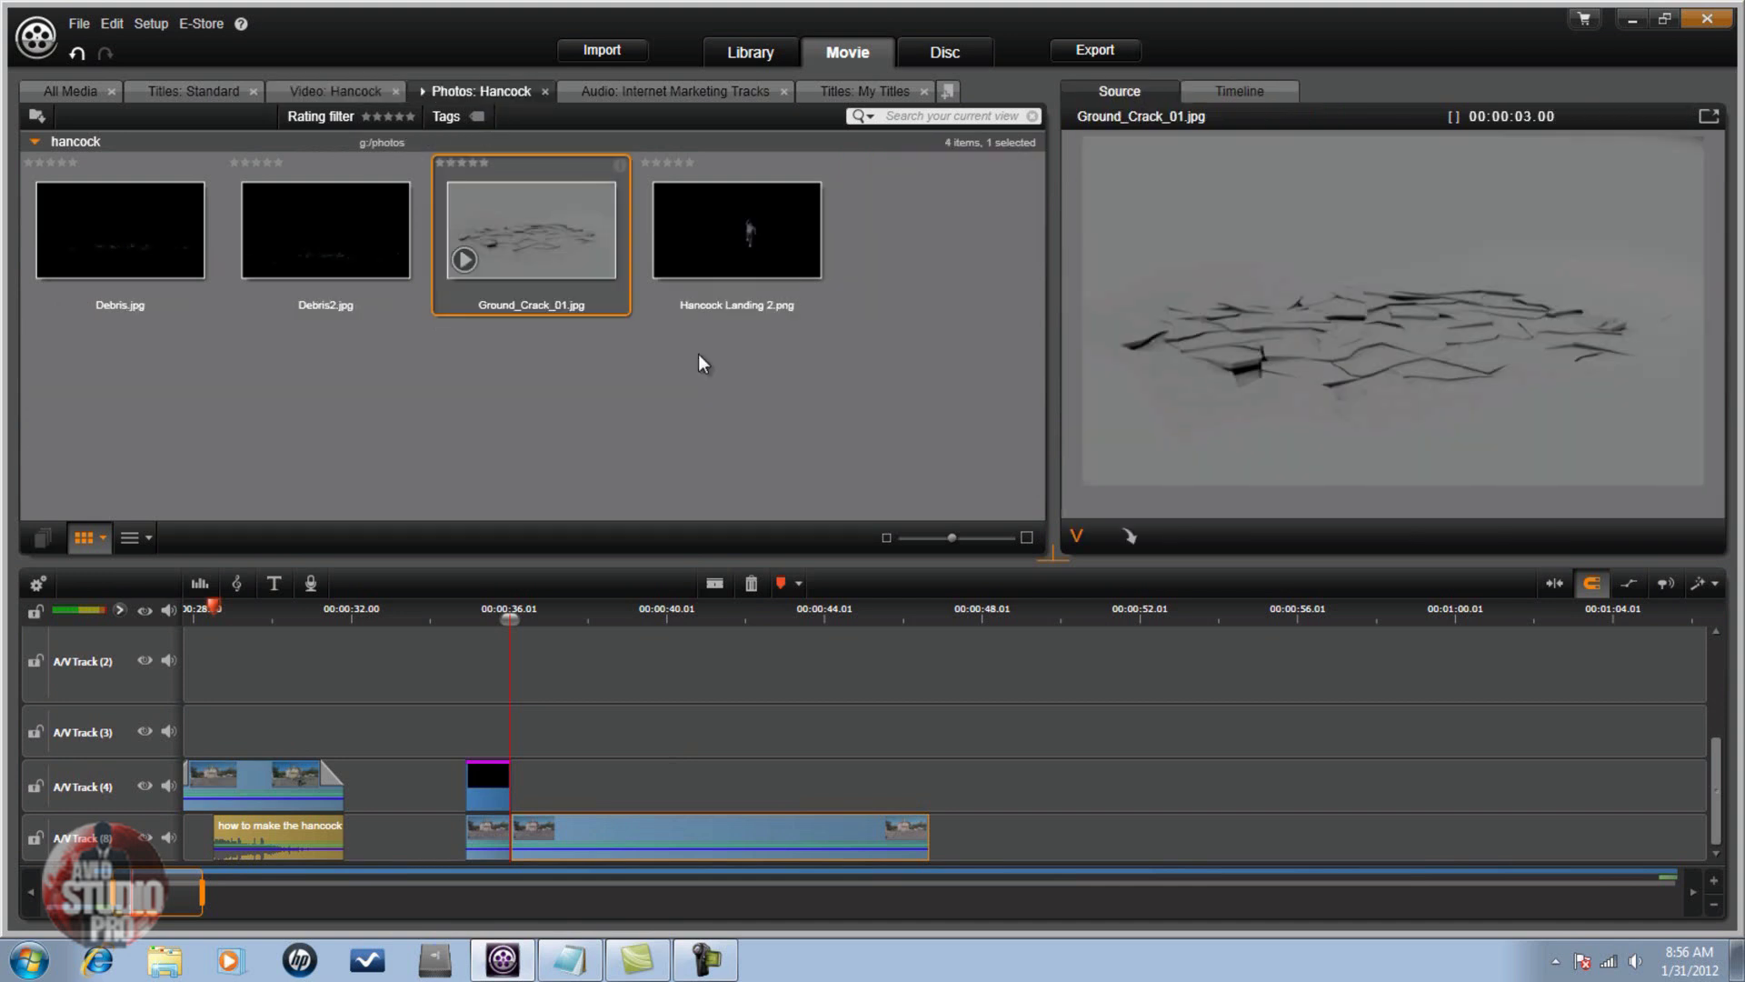
pyautogui.click(734, 230)
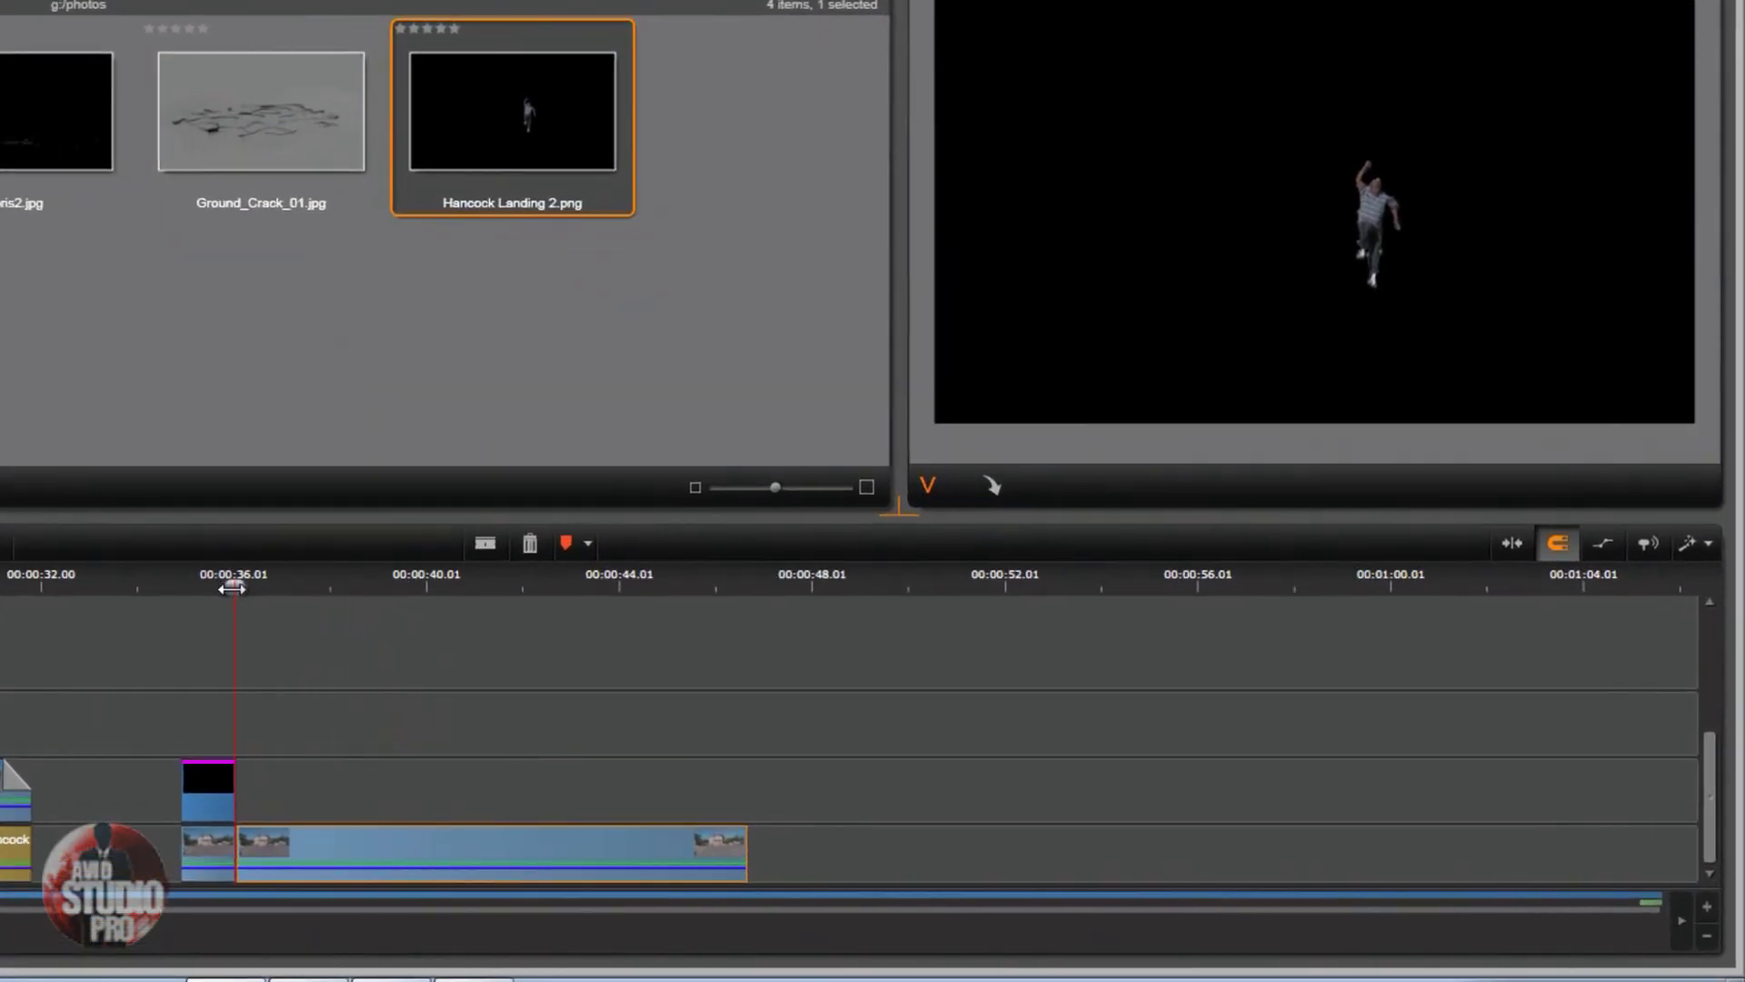
pyautogui.moveTo(232, 589); pyautogui.dragTo(150, 567)
pyautogui.click(169, 791)
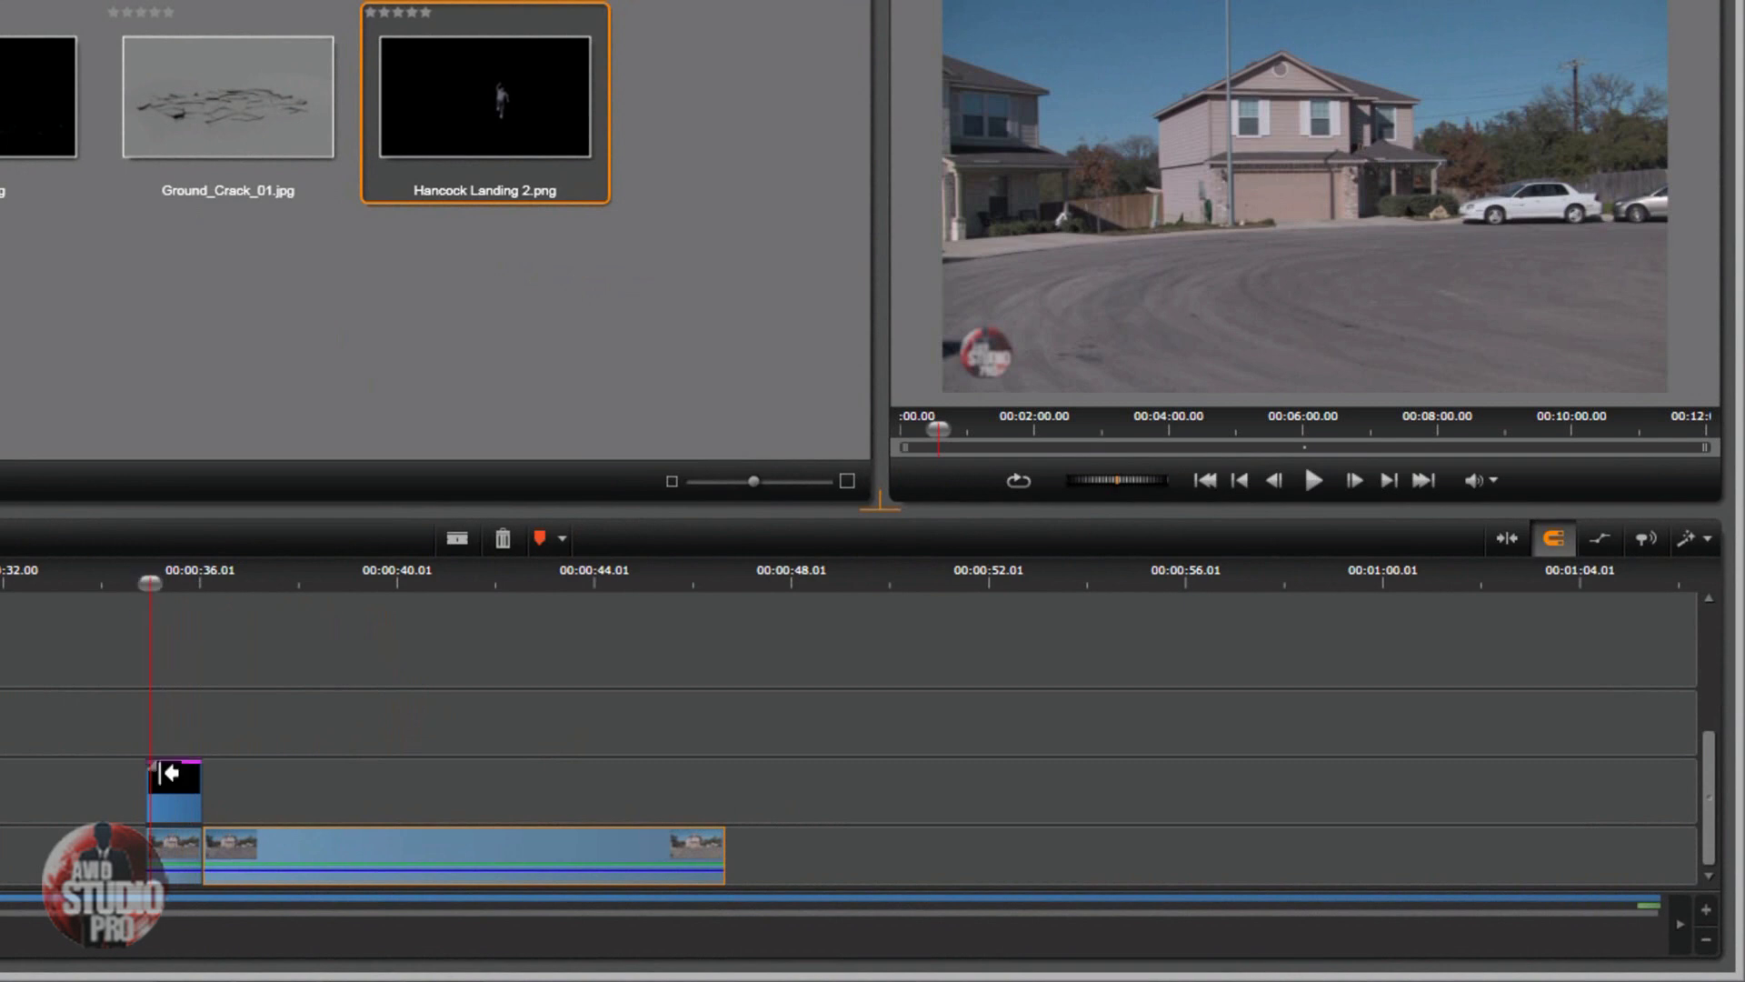
pyautogui.click(176, 858)
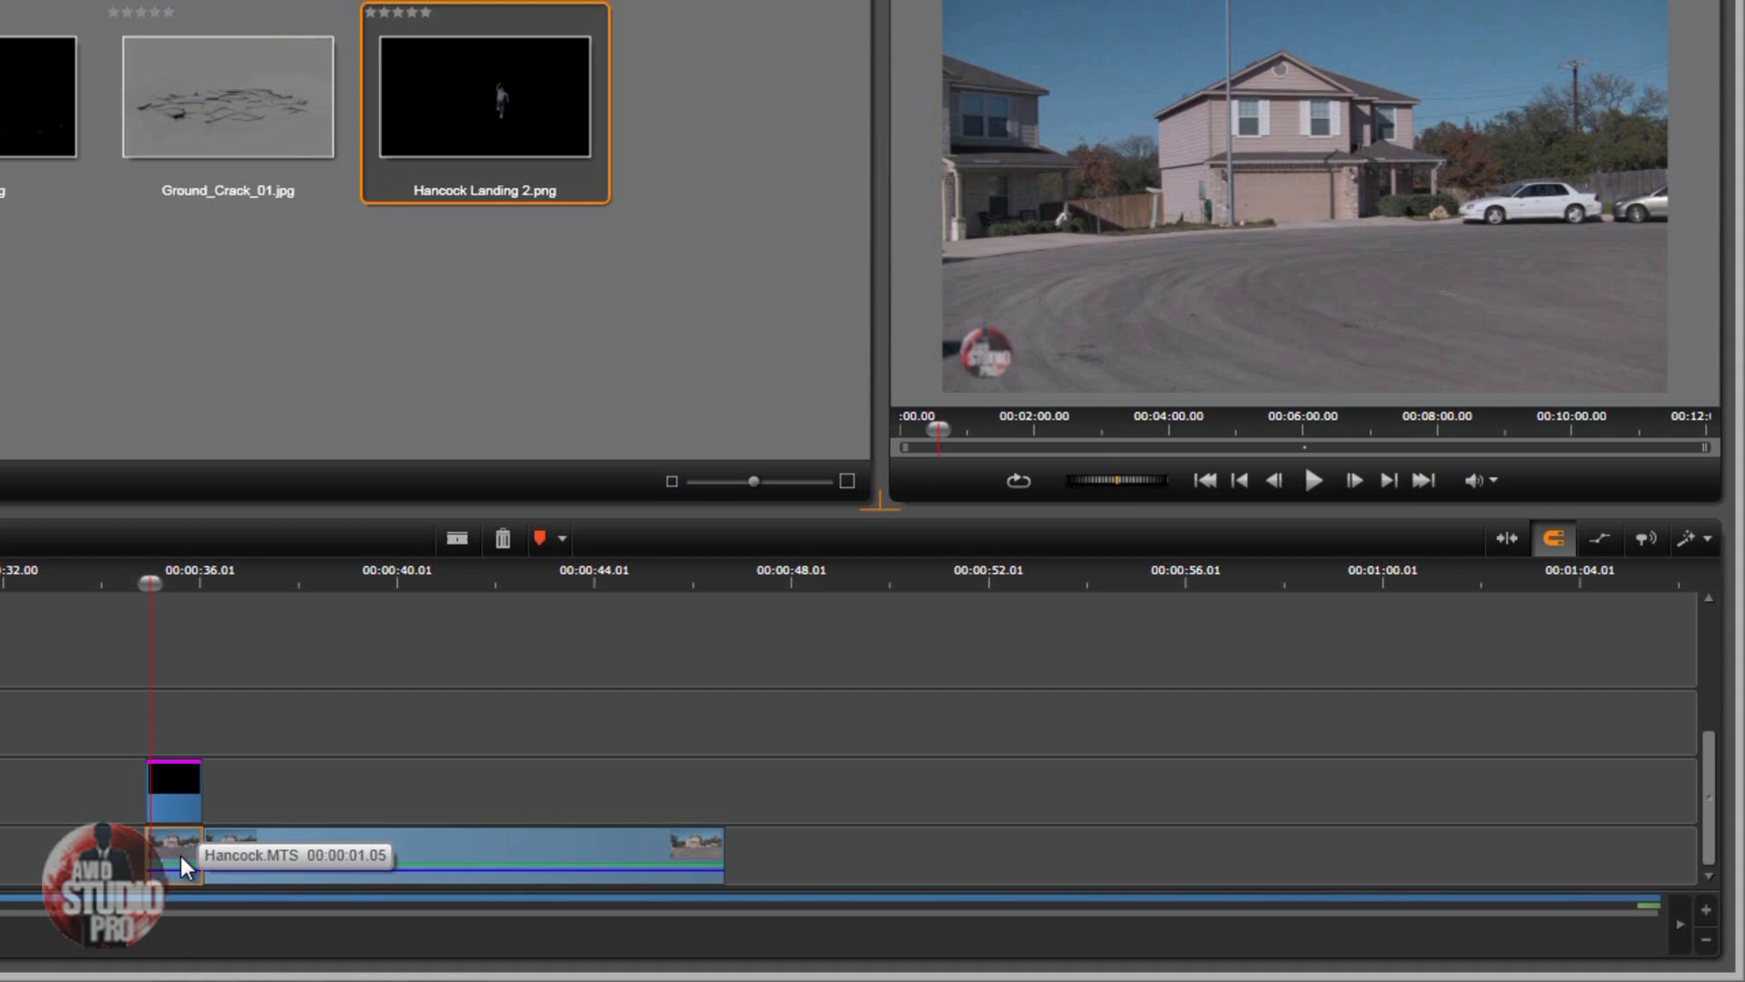
# Check the duration of the Hancock Landing 2.png clip on the timeline.
pyautogui.click(178, 787)
pyautogui.rightClick(178, 787)
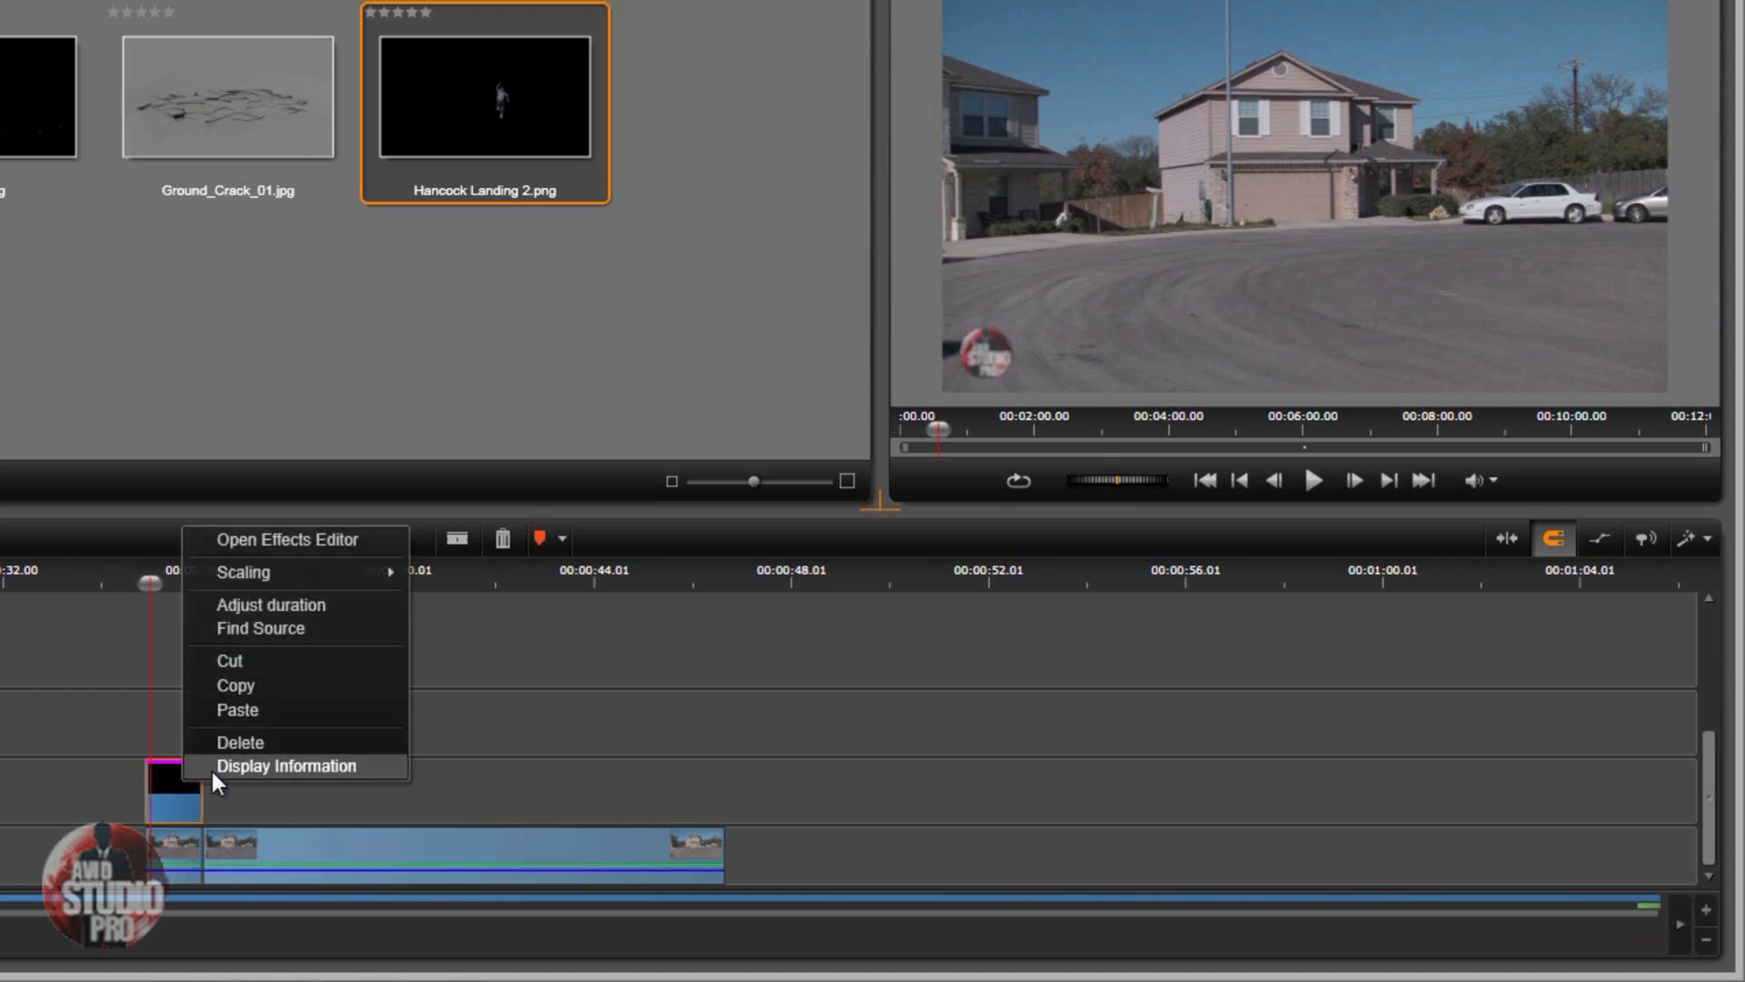
pyautogui.click(273, 604)
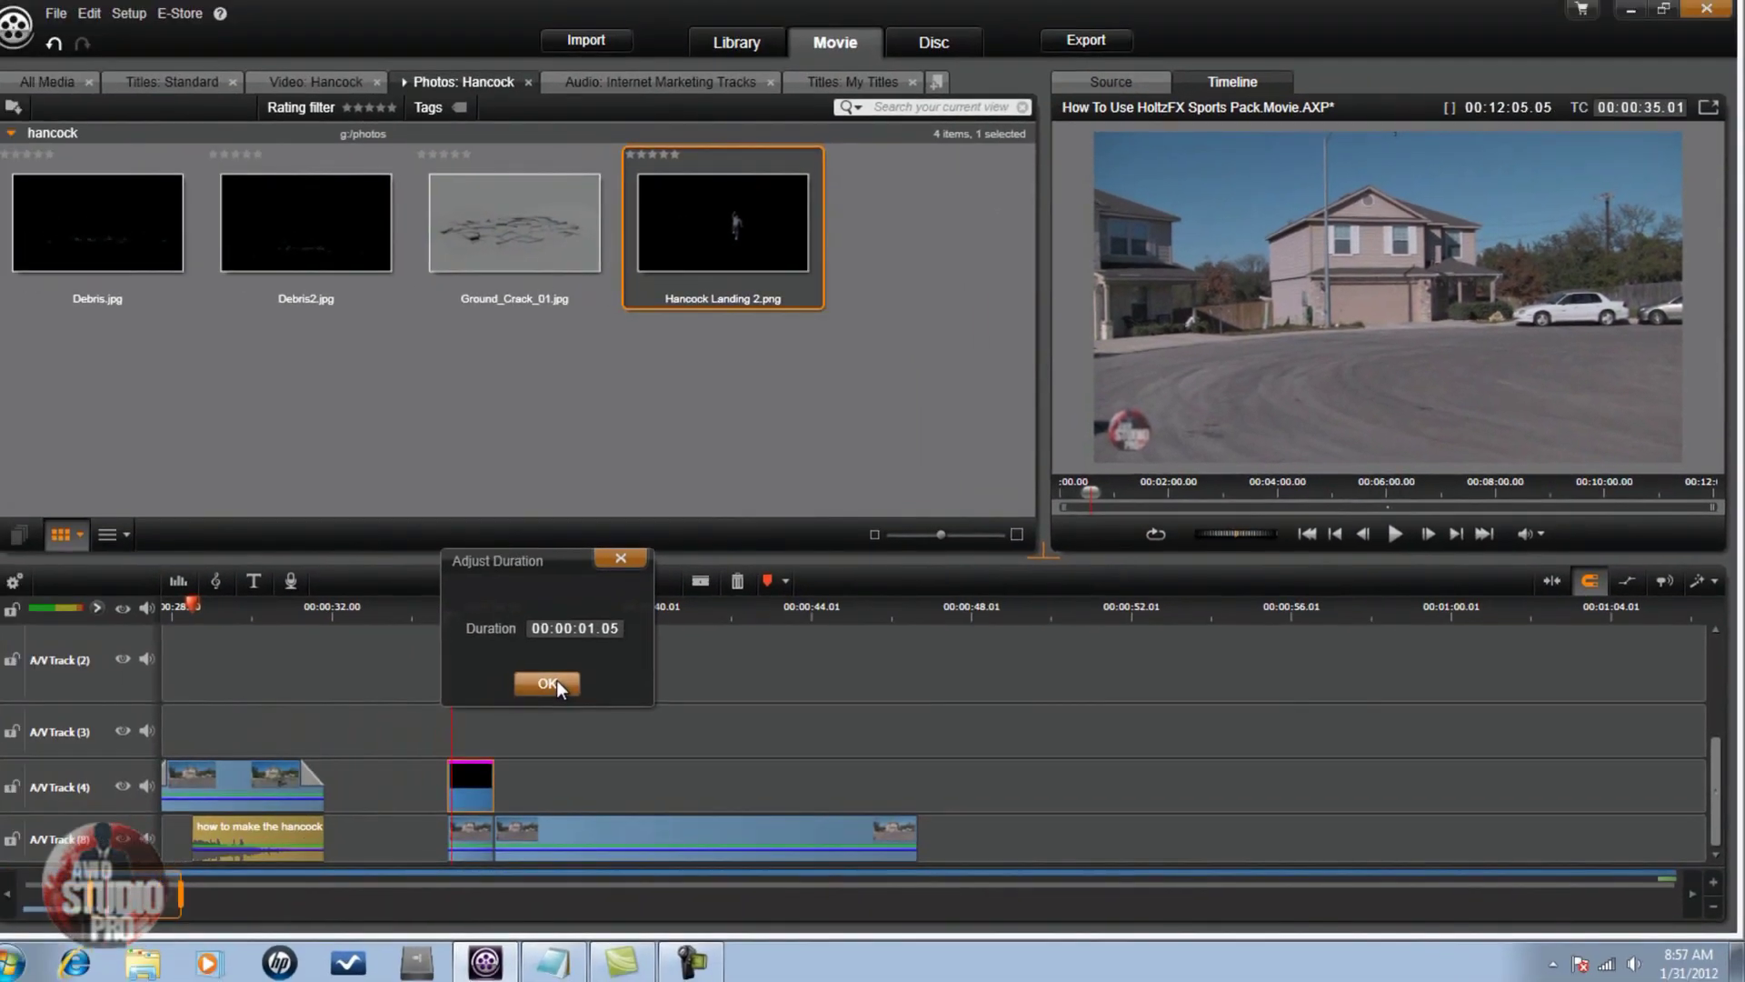
pyautogui.click(557, 680)
# Open the Hancock Landing 2.png timeline clip in the effects editor.
pyautogui.rightClick(468, 784)
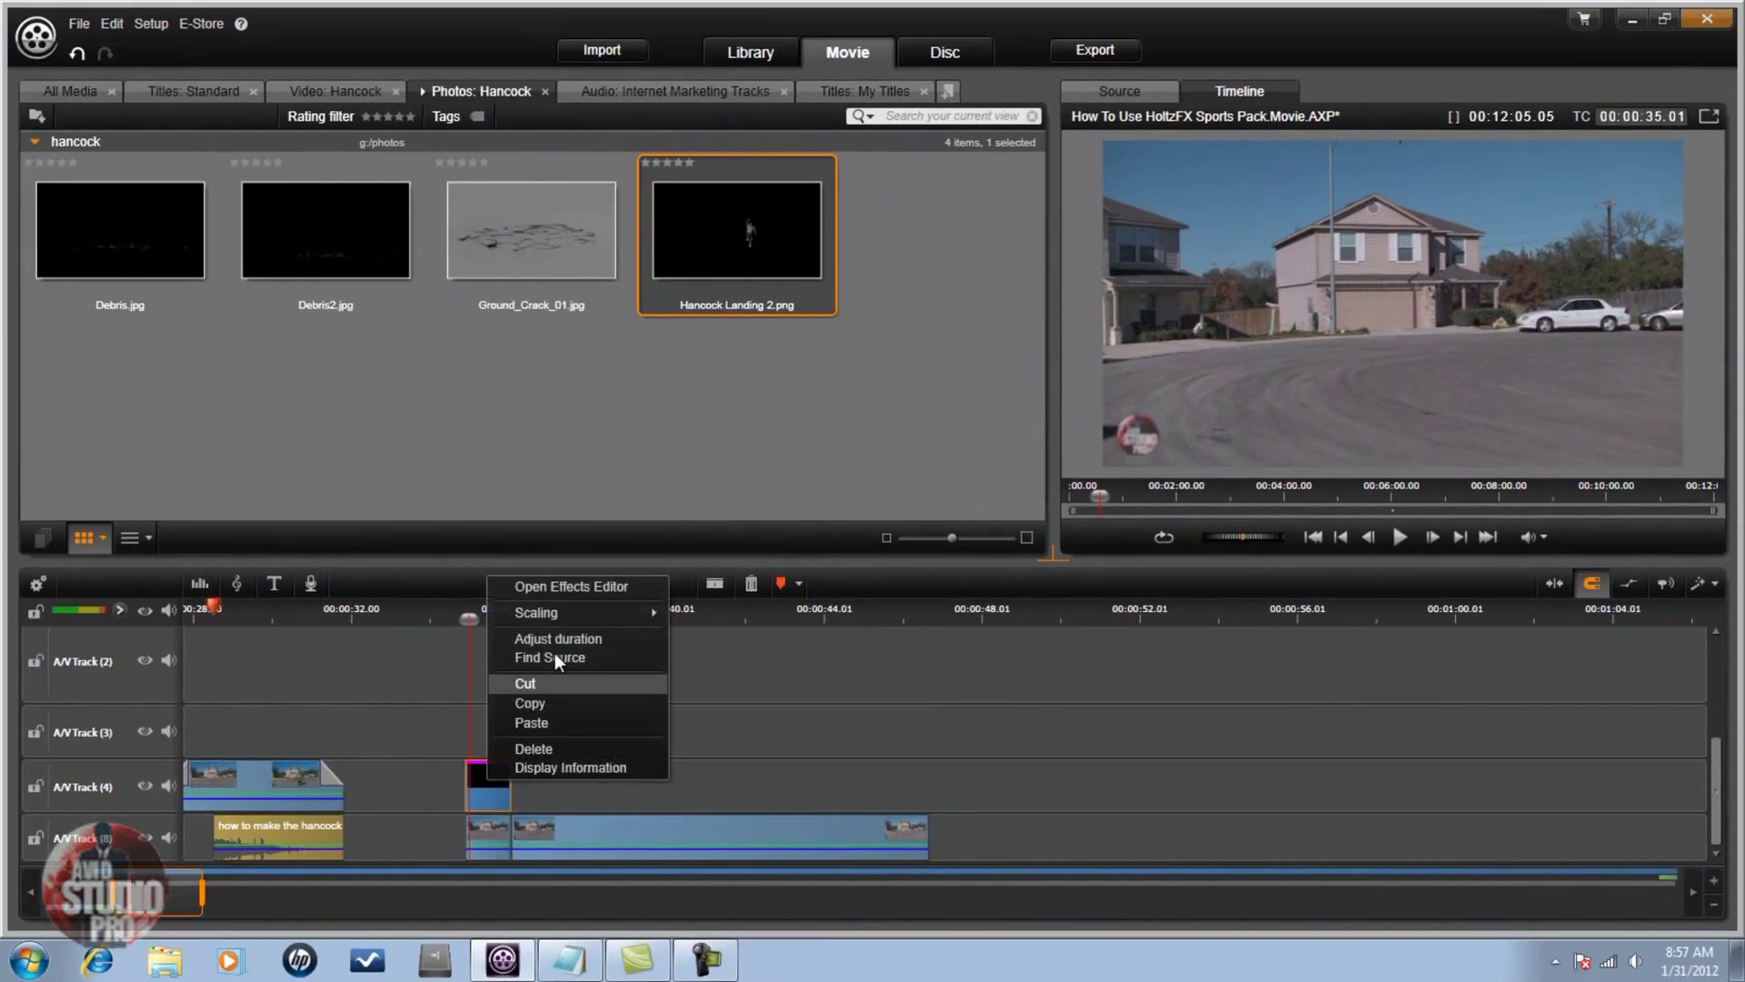
pyautogui.click(562, 584)
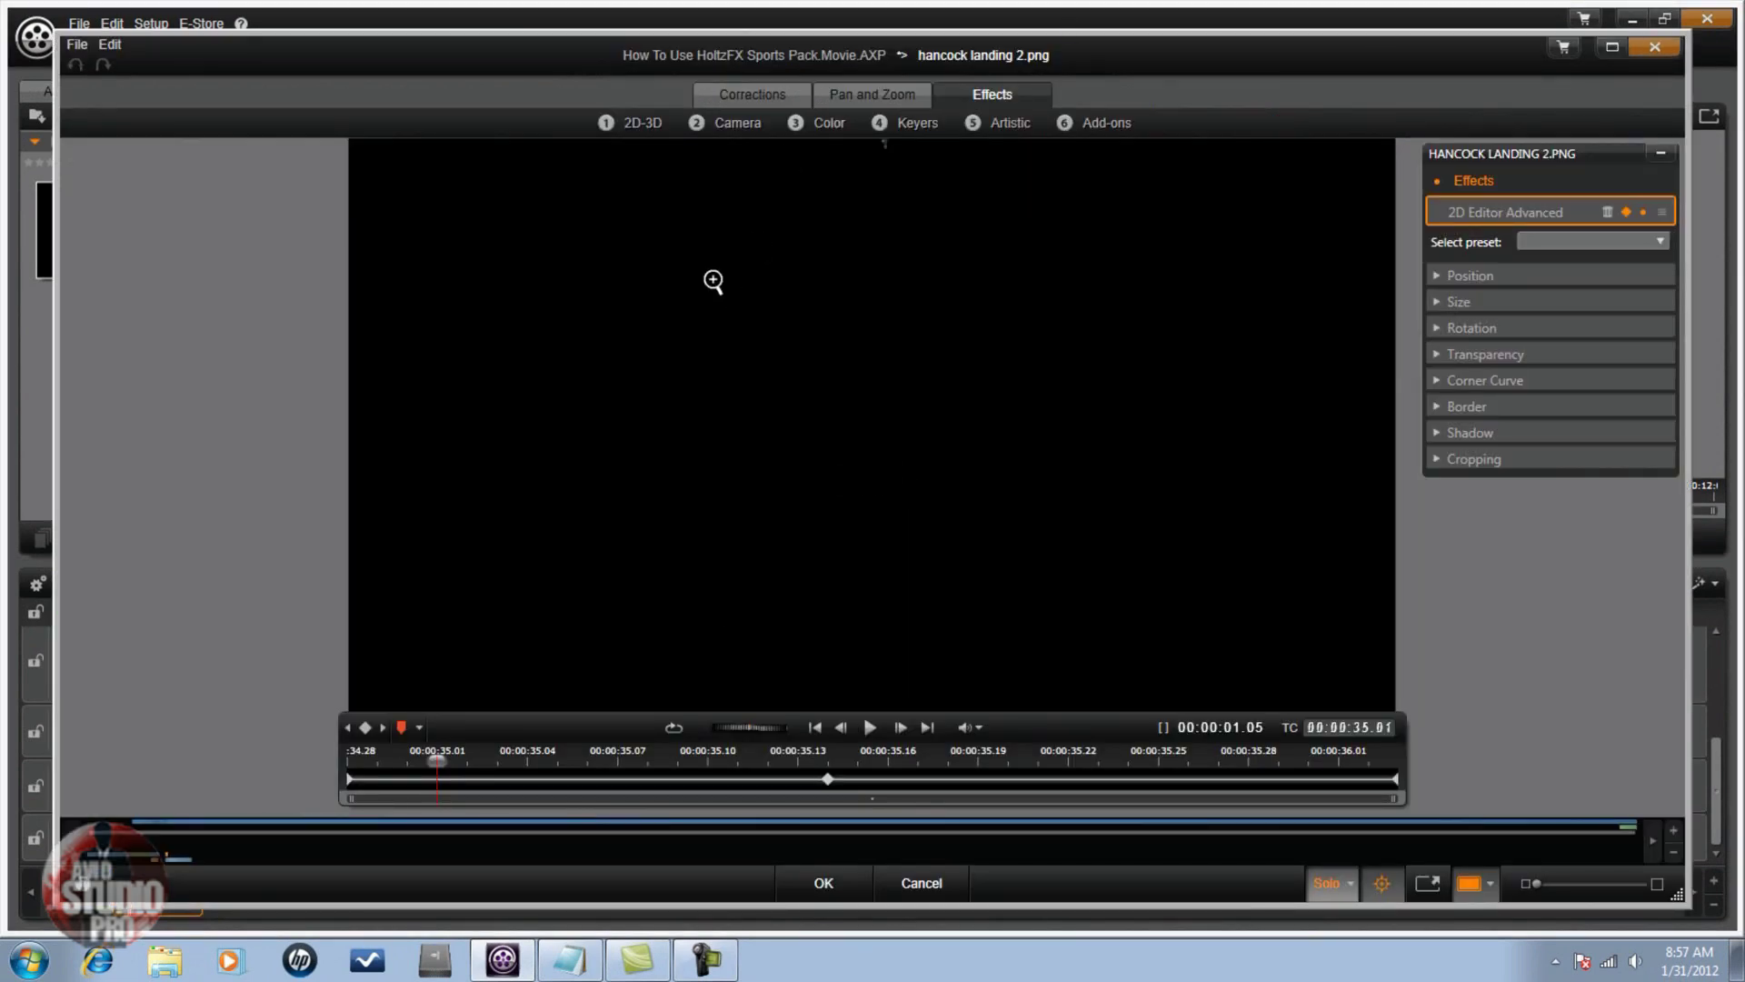
# Add another 2D Editor Advanced effect to Hancock Landing 2.png and remove it again.
pyautogui.click(641, 122)
pyautogui.moveTo(407, 194); pyautogui.dragTo(783, 433)
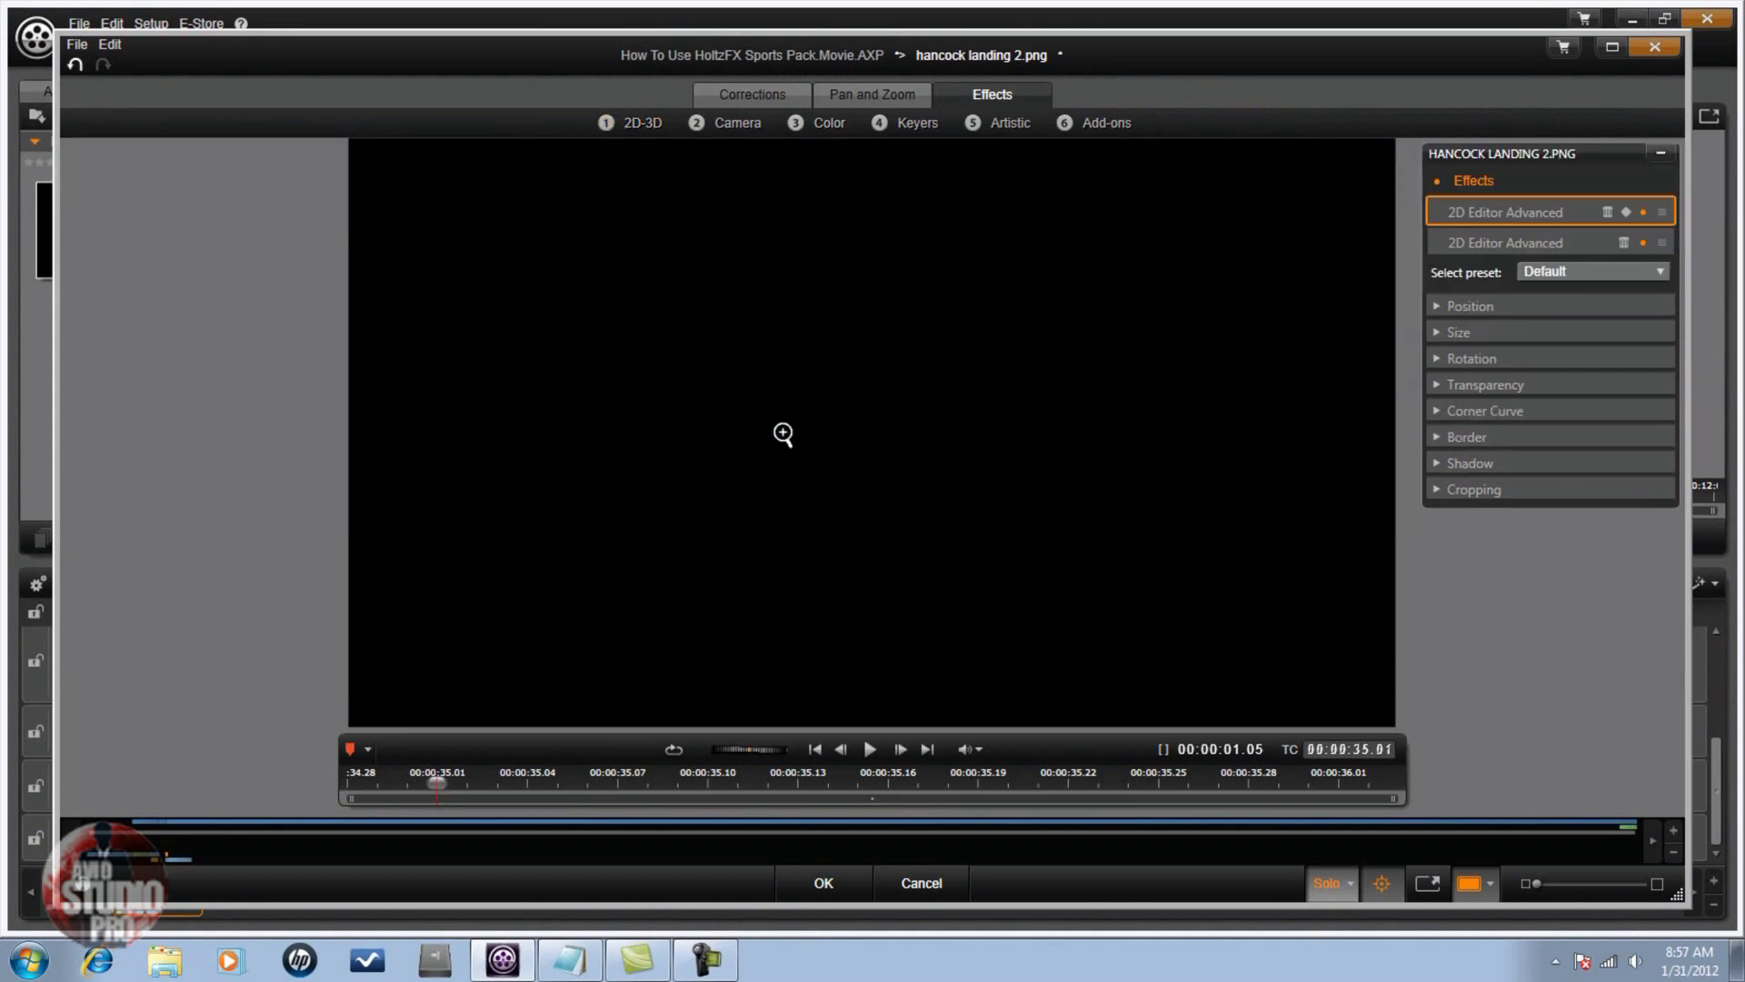
pyautogui.click(1605, 212)
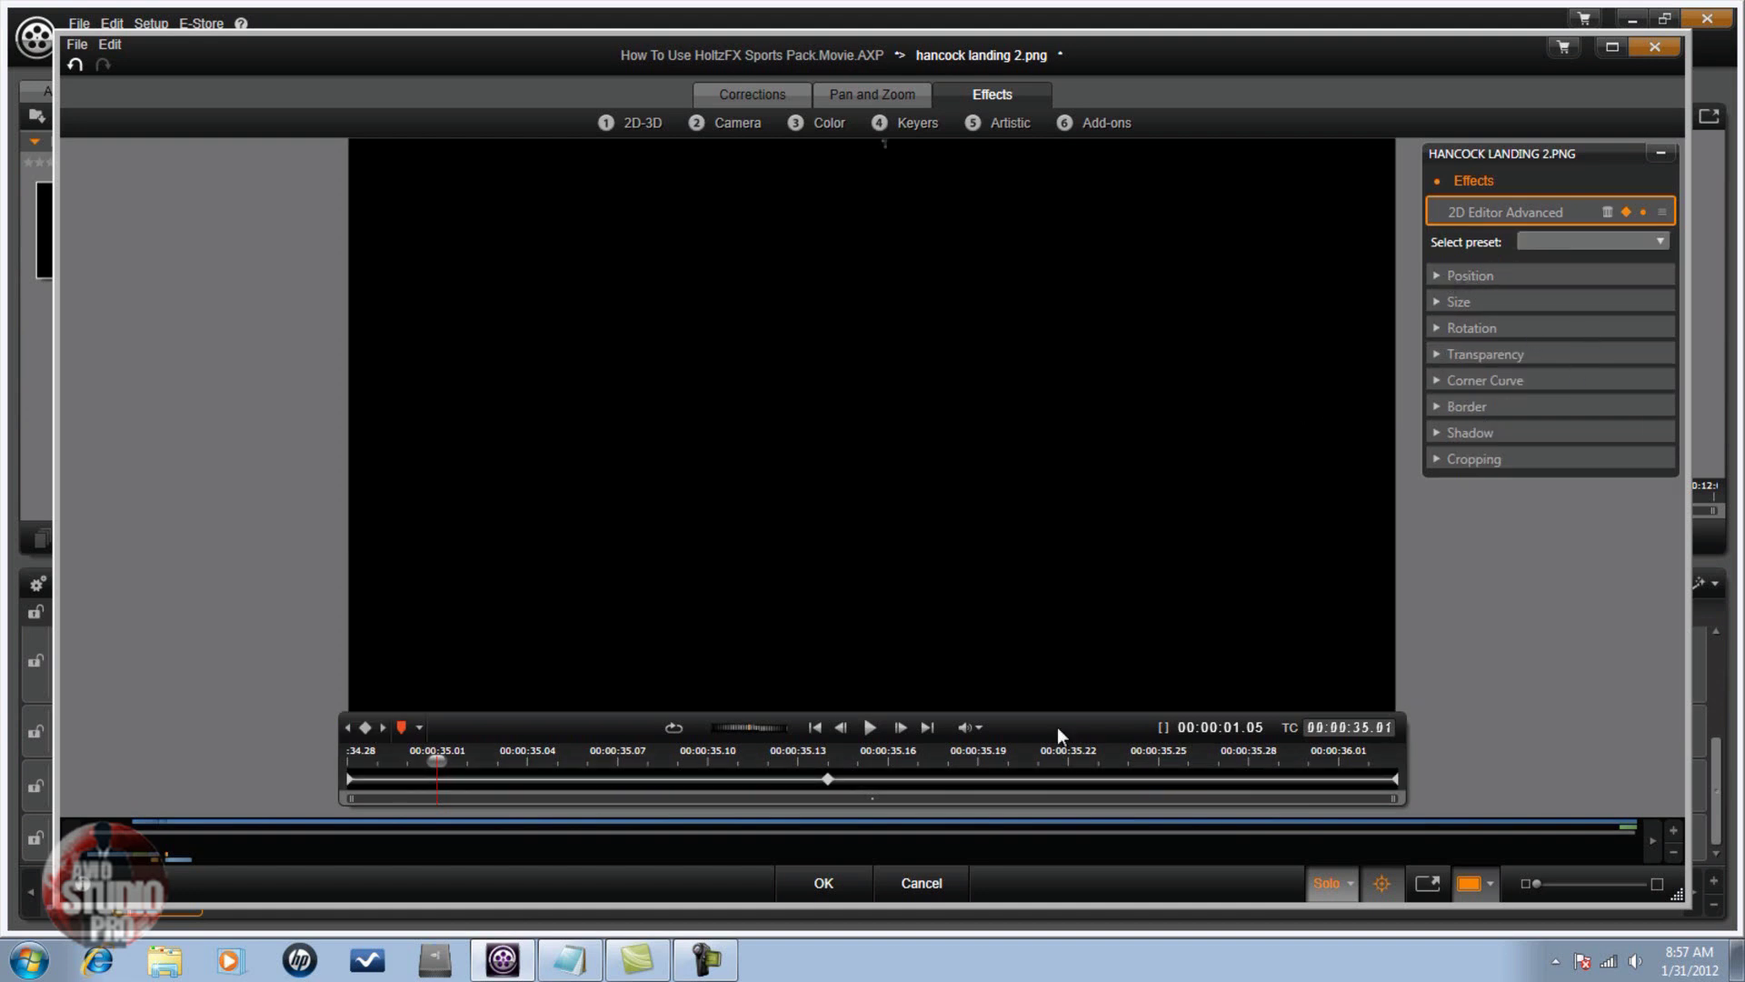
# Show the clip with the tracks below it and reveal its position and size settings at the first keyframe.
pyautogui.click(1348, 880)
pyautogui.click(1355, 914)
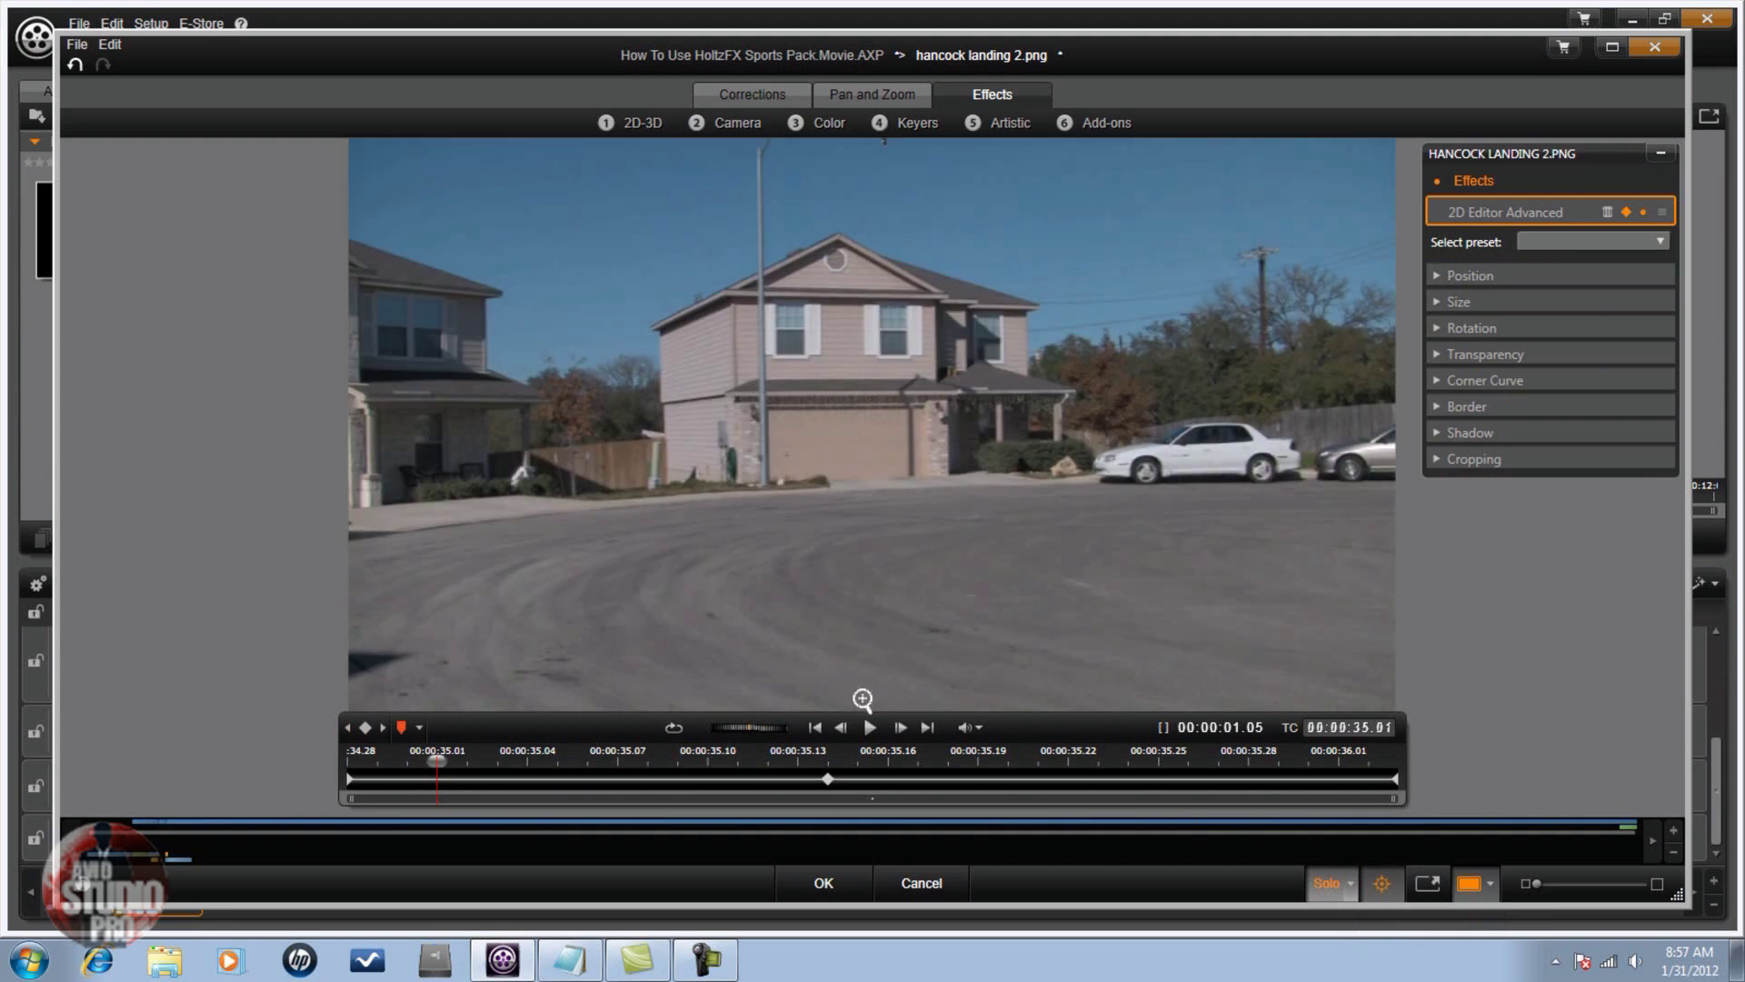
pyautogui.moveTo(431, 762); pyautogui.dragTo(284, 766)
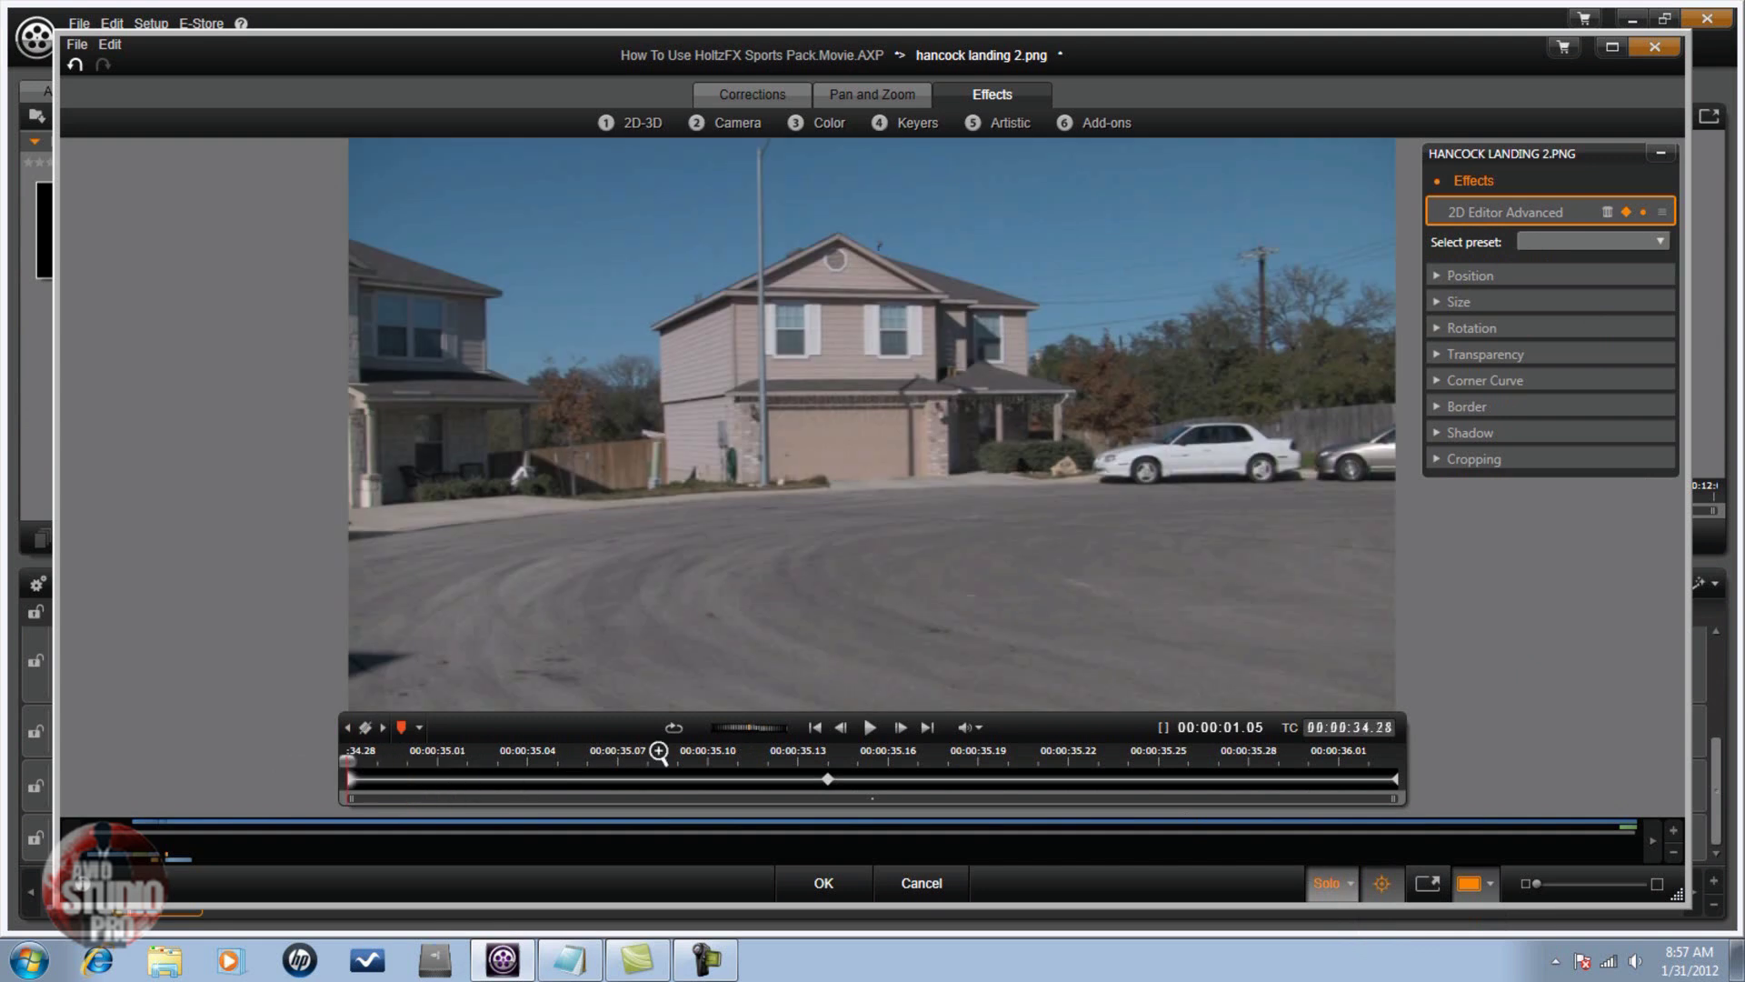
pyautogui.click(1438, 273)
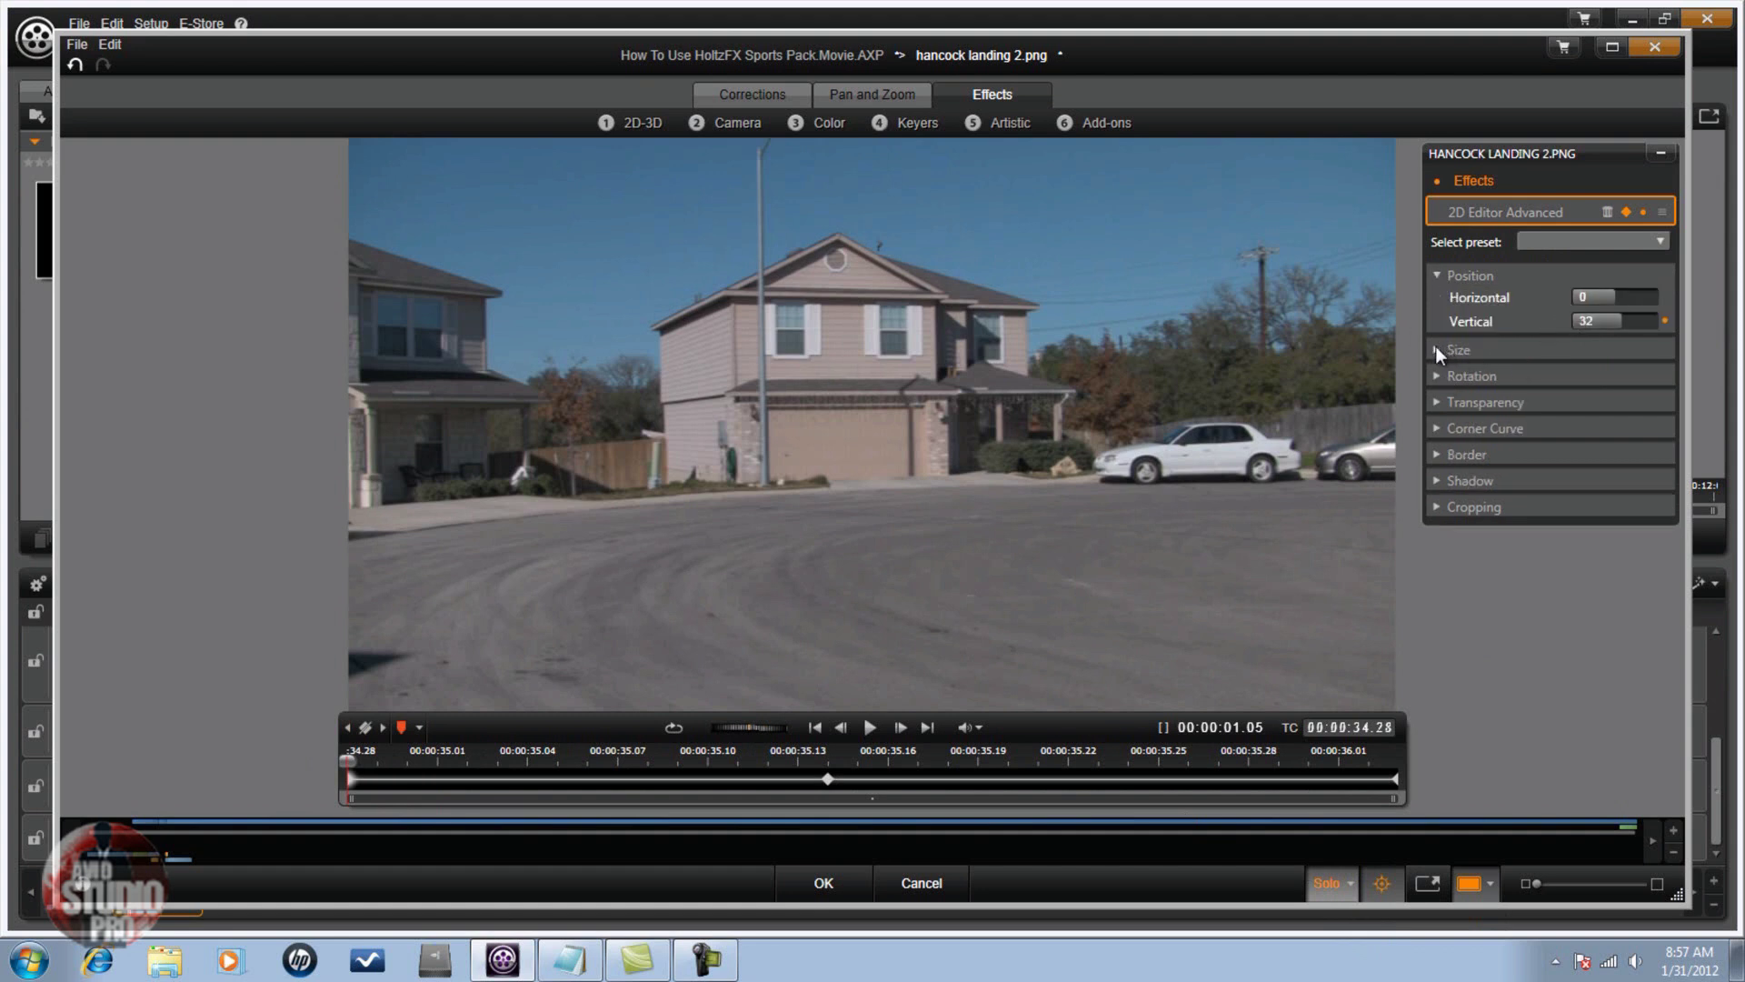
pyautogui.click(1437, 350)
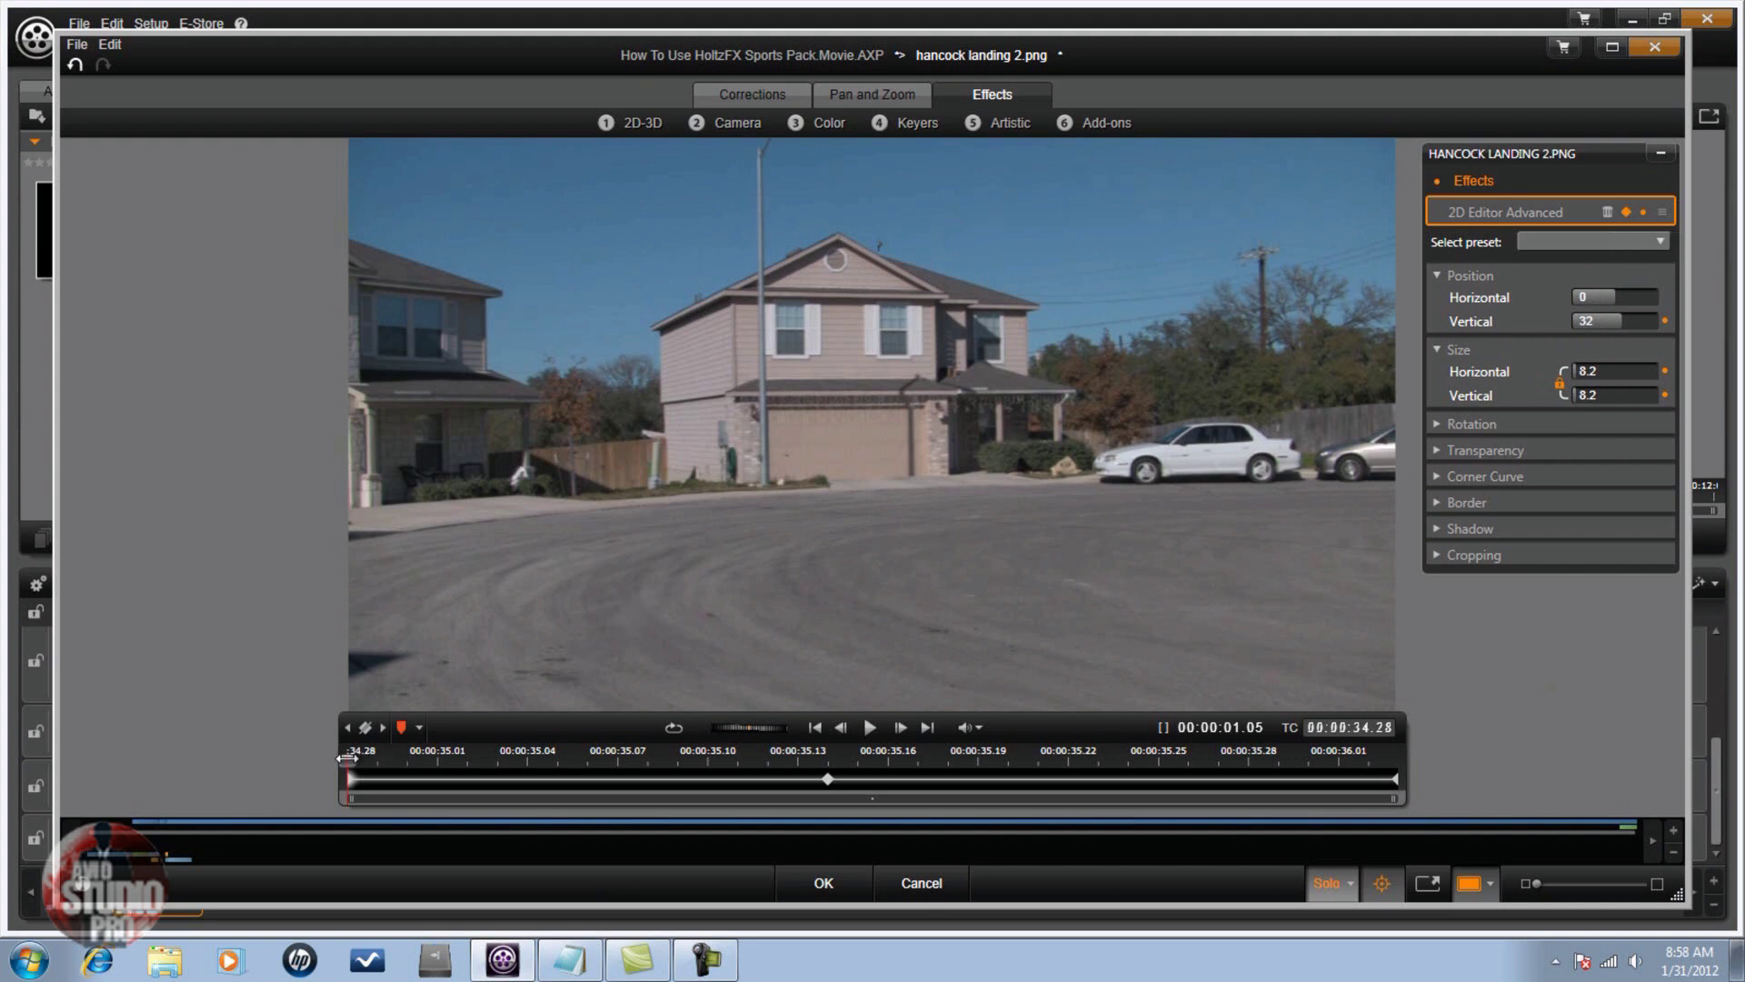
# Keyframe Hancock Landing 2.png to vertical position 134 and size 50 at 00:00:35.14, and to vertical position 0 and size 100 at its end.
pyautogui.moveTo(347, 756); pyautogui.dragTo(819, 762)
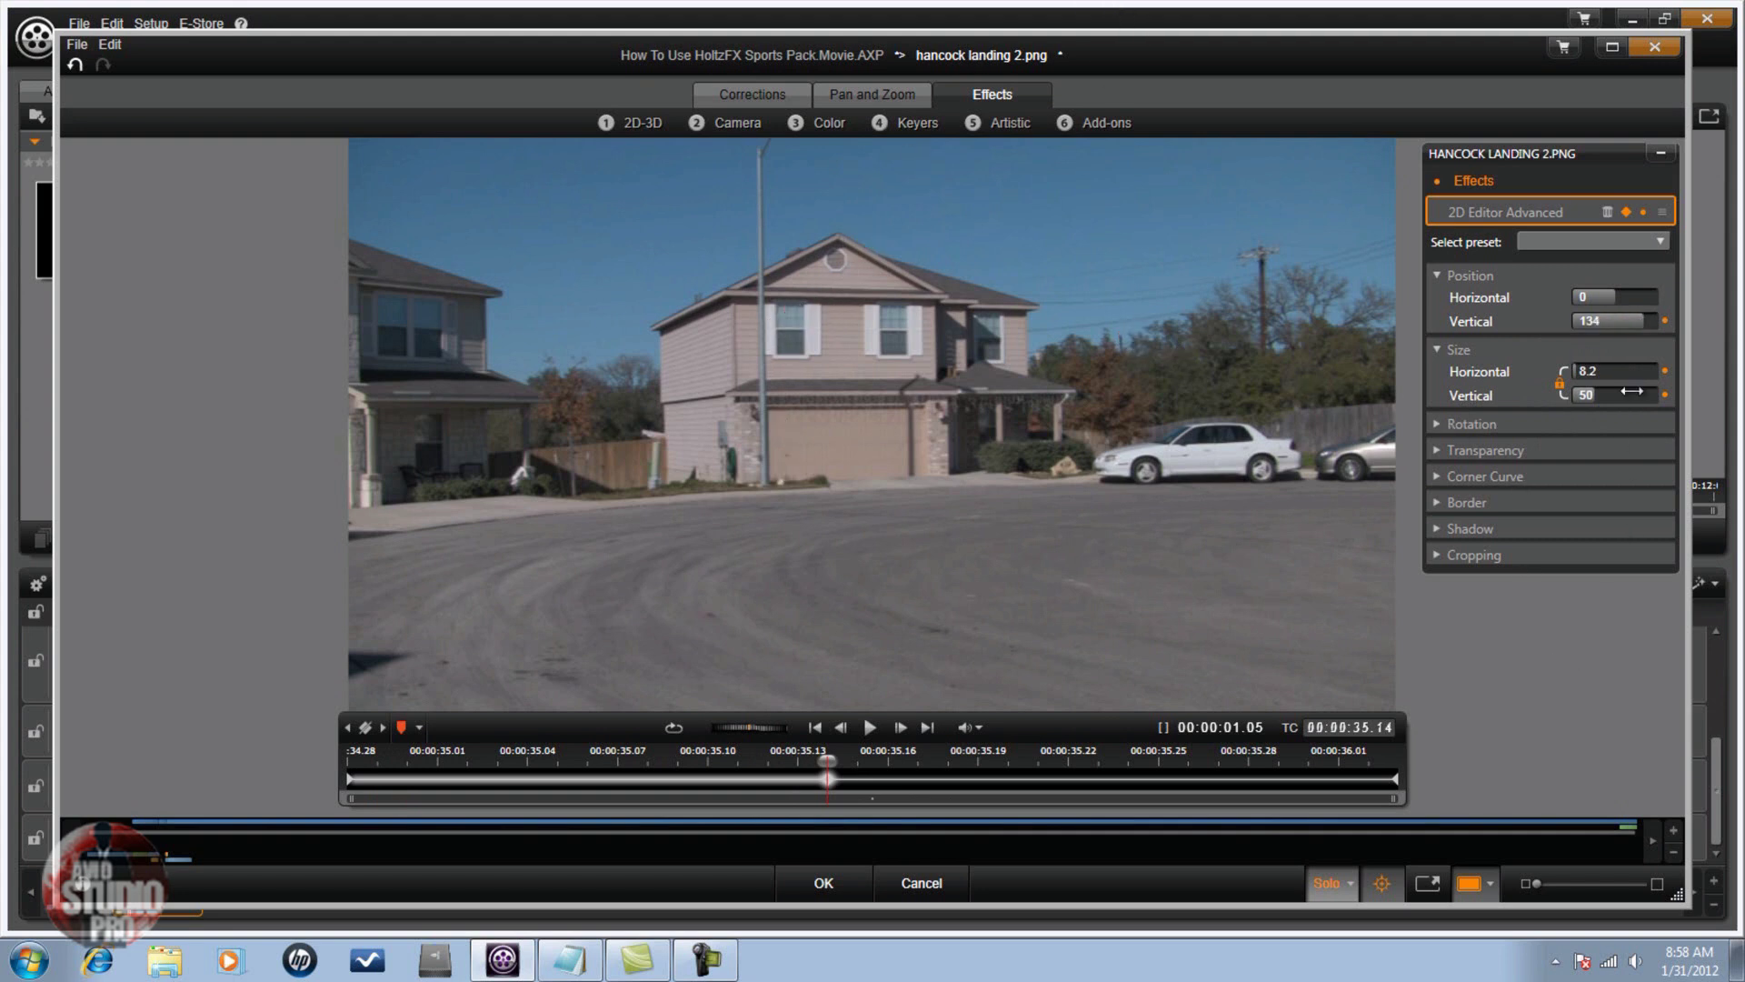
pyautogui.moveTo(1607, 372); pyautogui.dragTo(1586, 372)
pyautogui.click(927, 729)
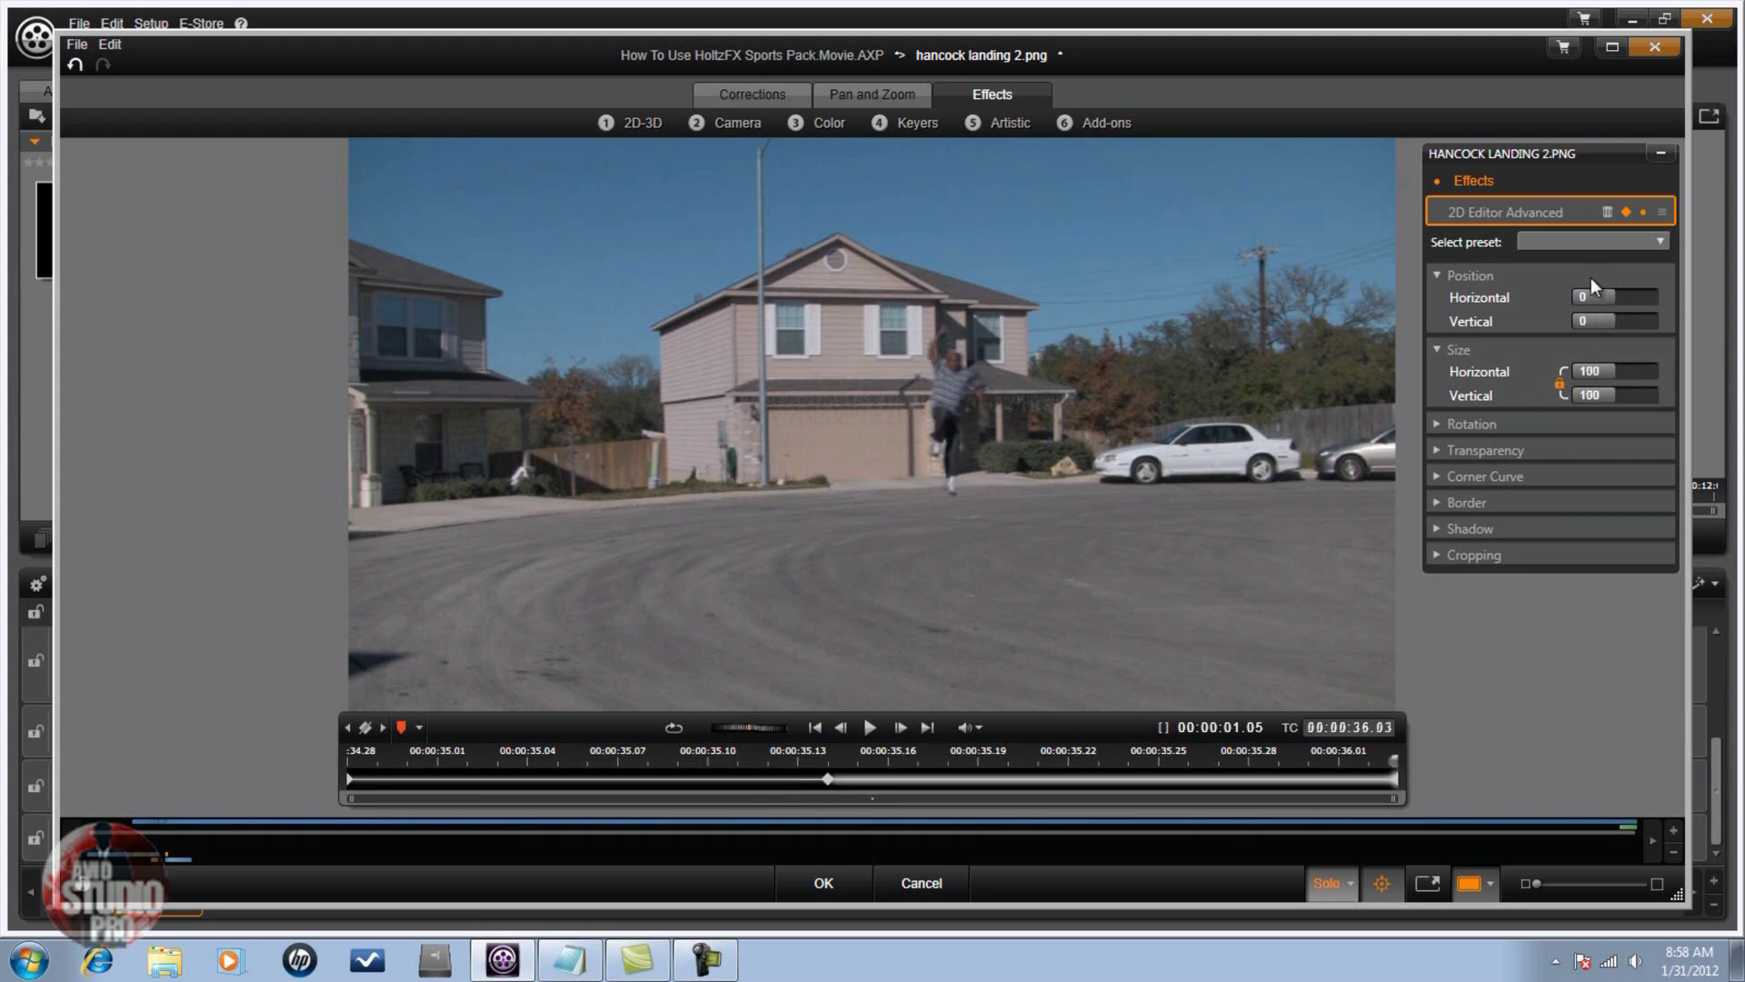
pyautogui.click(1596, 370)
pyautogui.click(1600, 368)
pyautogui.press('Return')
pyautogui.click(1605, 323)
pyautogui.press('Return')
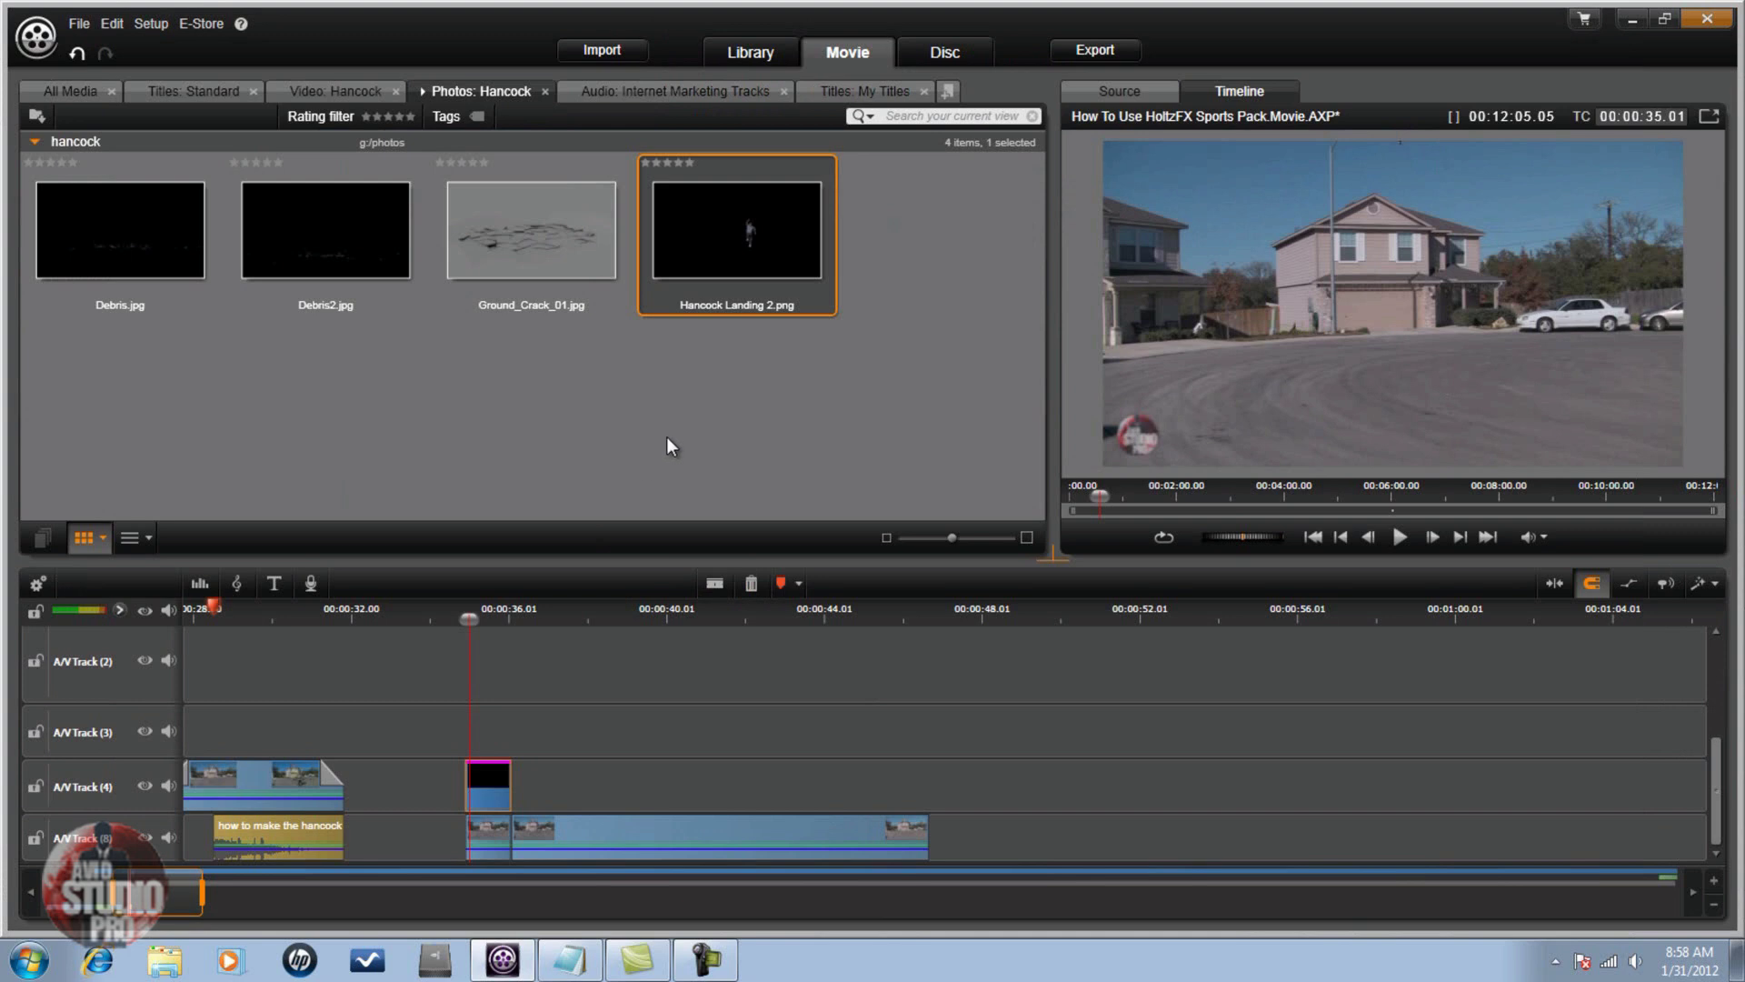
# Place Ground_Crack_01.jpg on A/V Track (4) above the full length of the long Hancock.MTS clip and open its effects editor.
pyautogui.moveTo(512, 293)
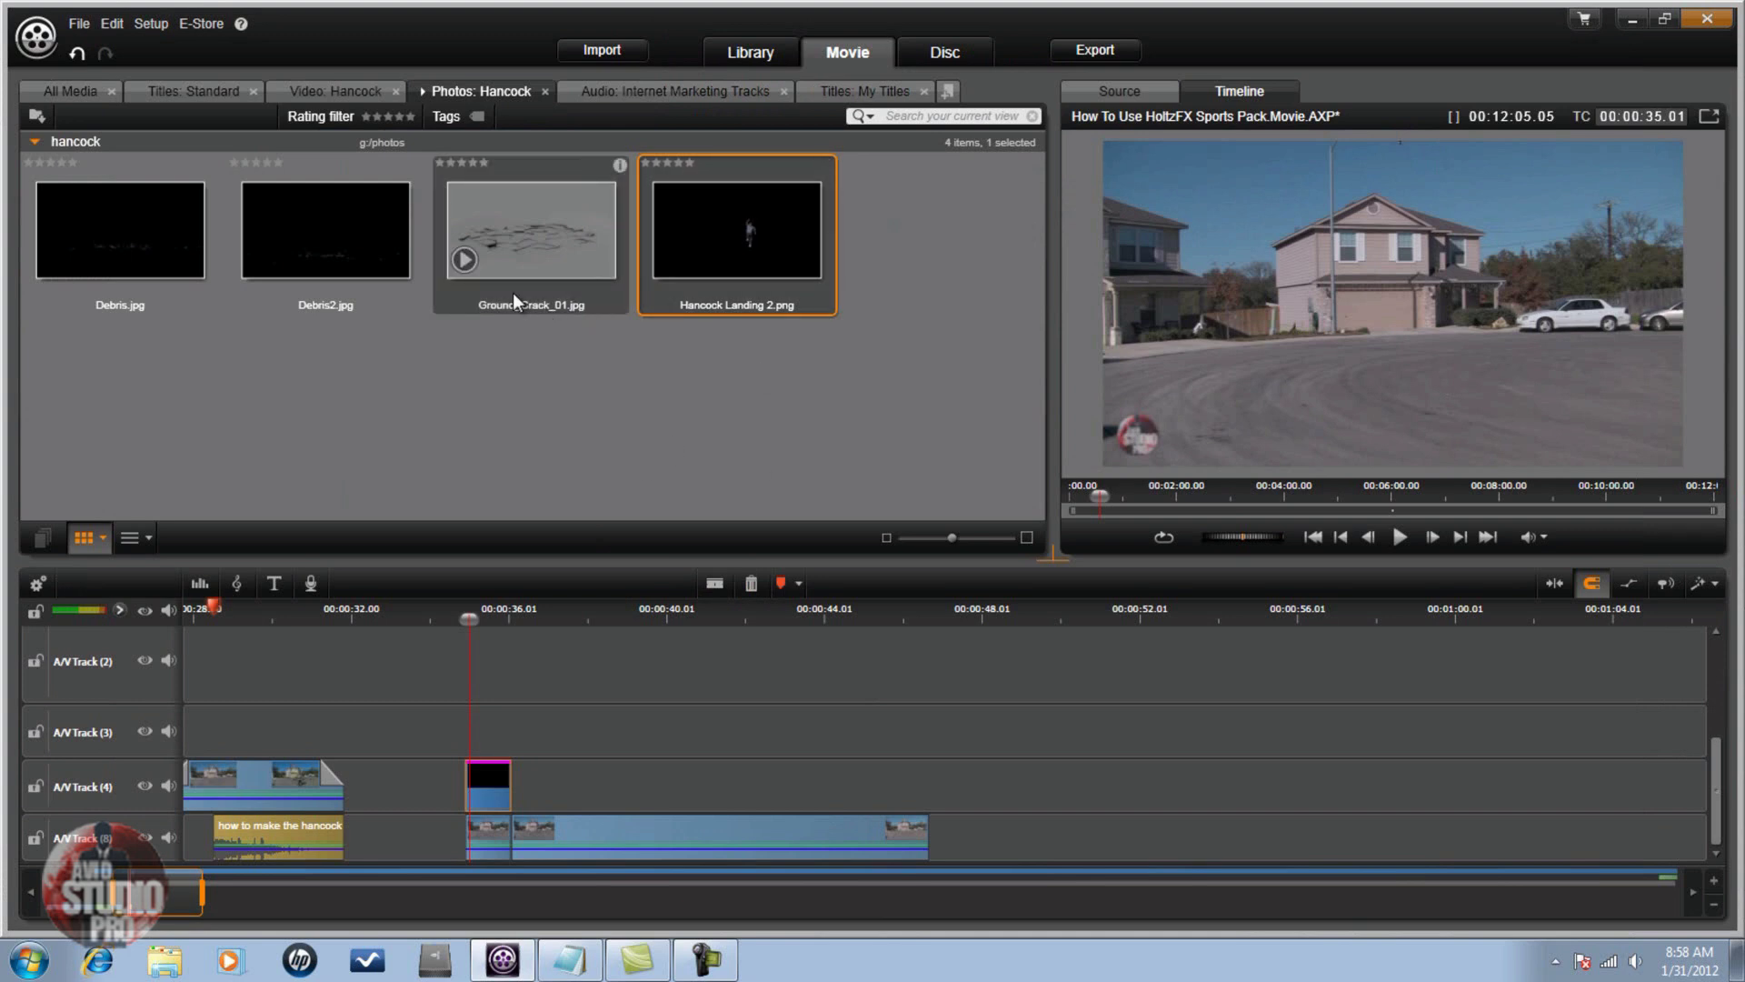
pyautogui.moveTo(522, 220); pyautogui.dragTo(925, 787)
pyautogui.rightClick(730, 786)
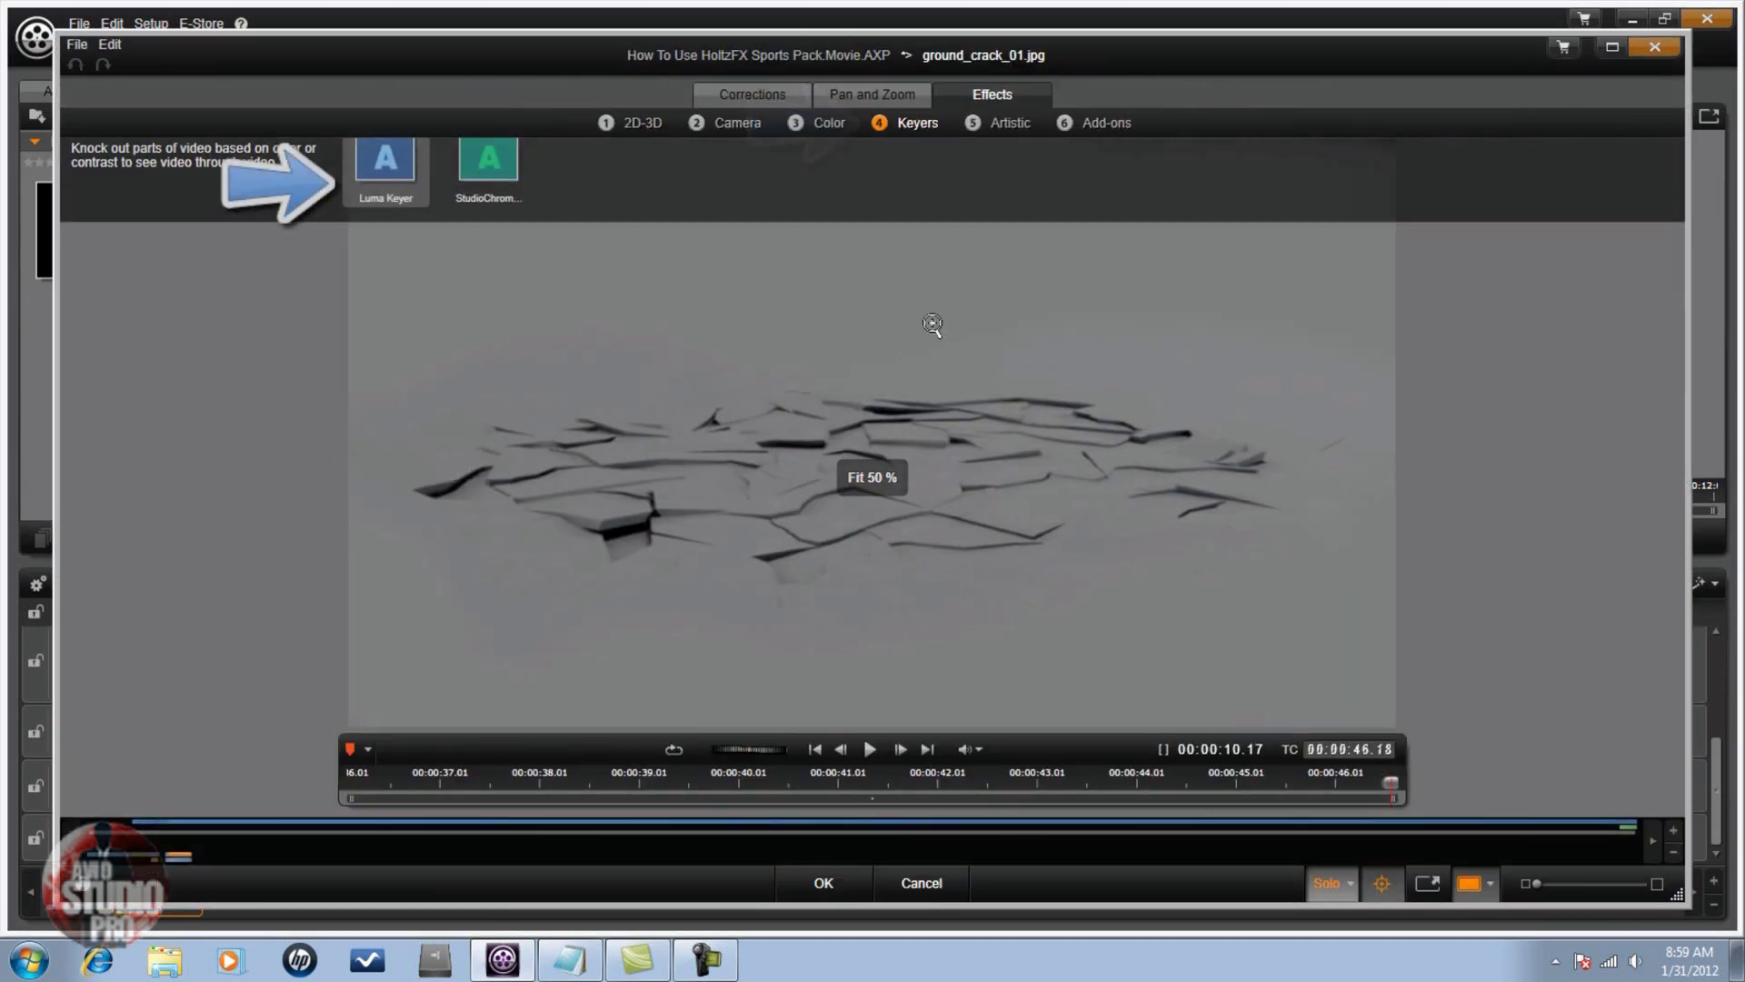
# Apply the Luma Keyer to Ground_Crack_01.jpg with radius 25 and an inverted key, and show the tracks below.
pyautogui.moveTo(382, 172); pyautogui.dragTo(1096, 474)
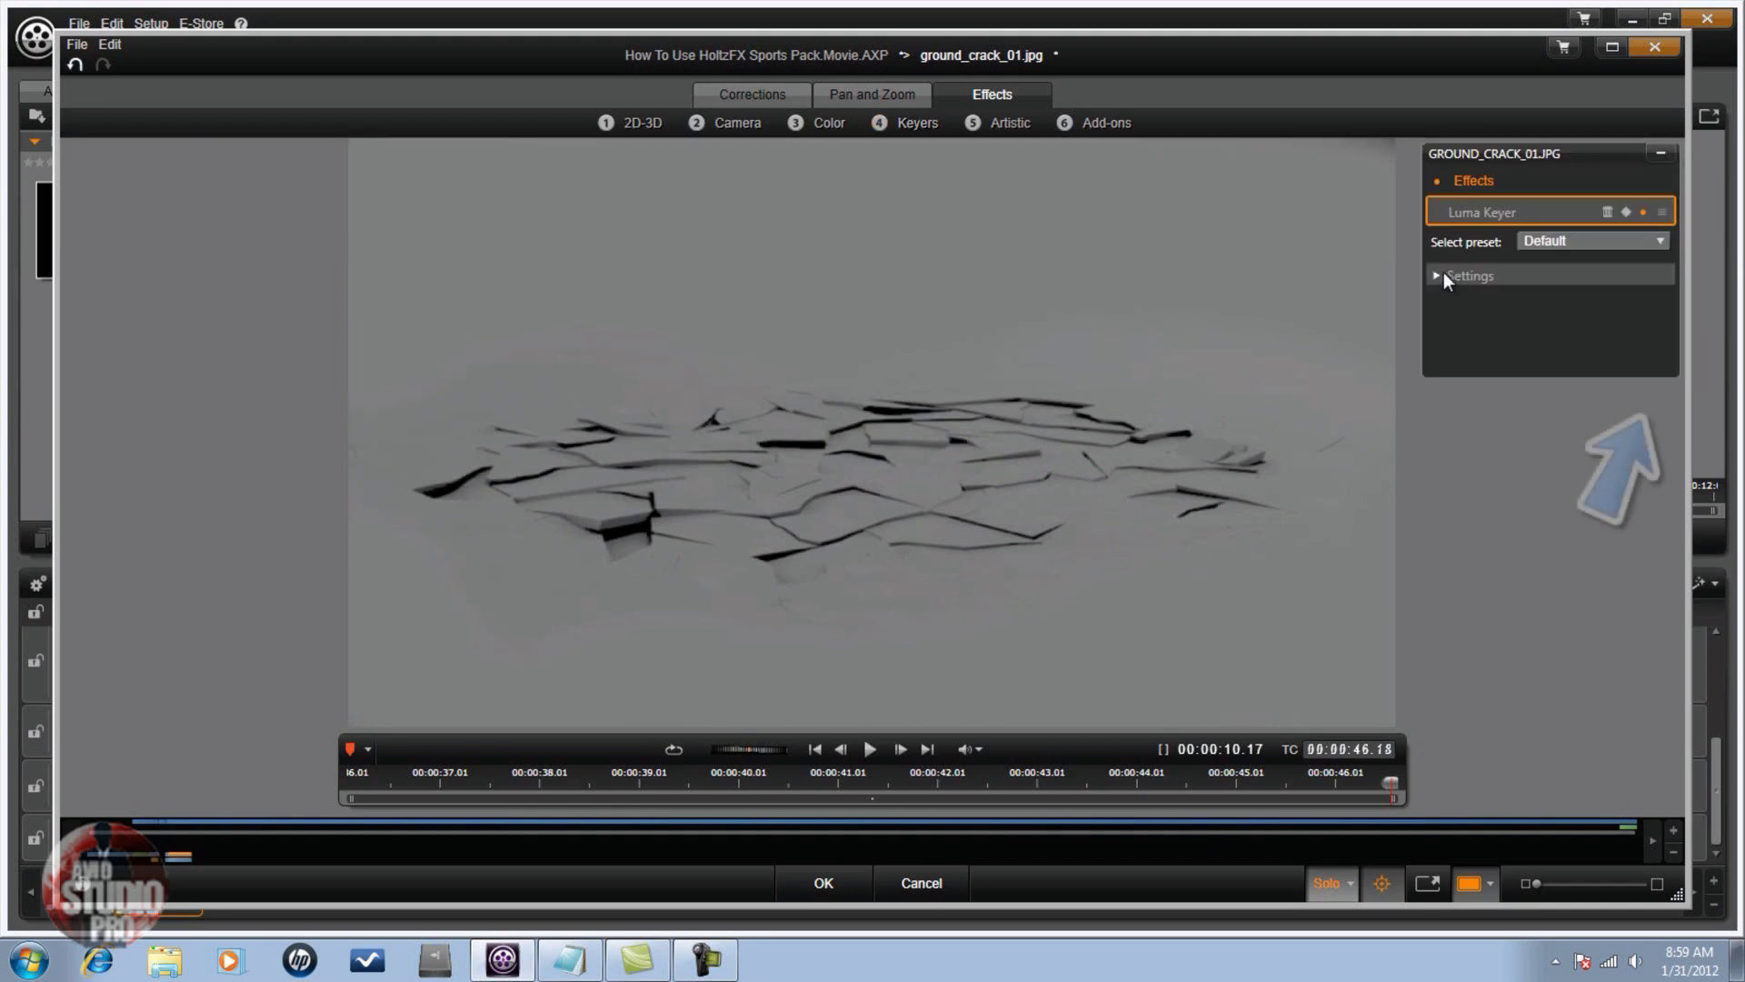
pyautogui.click(1444, 271)
pyautogui.click(1651, 393)
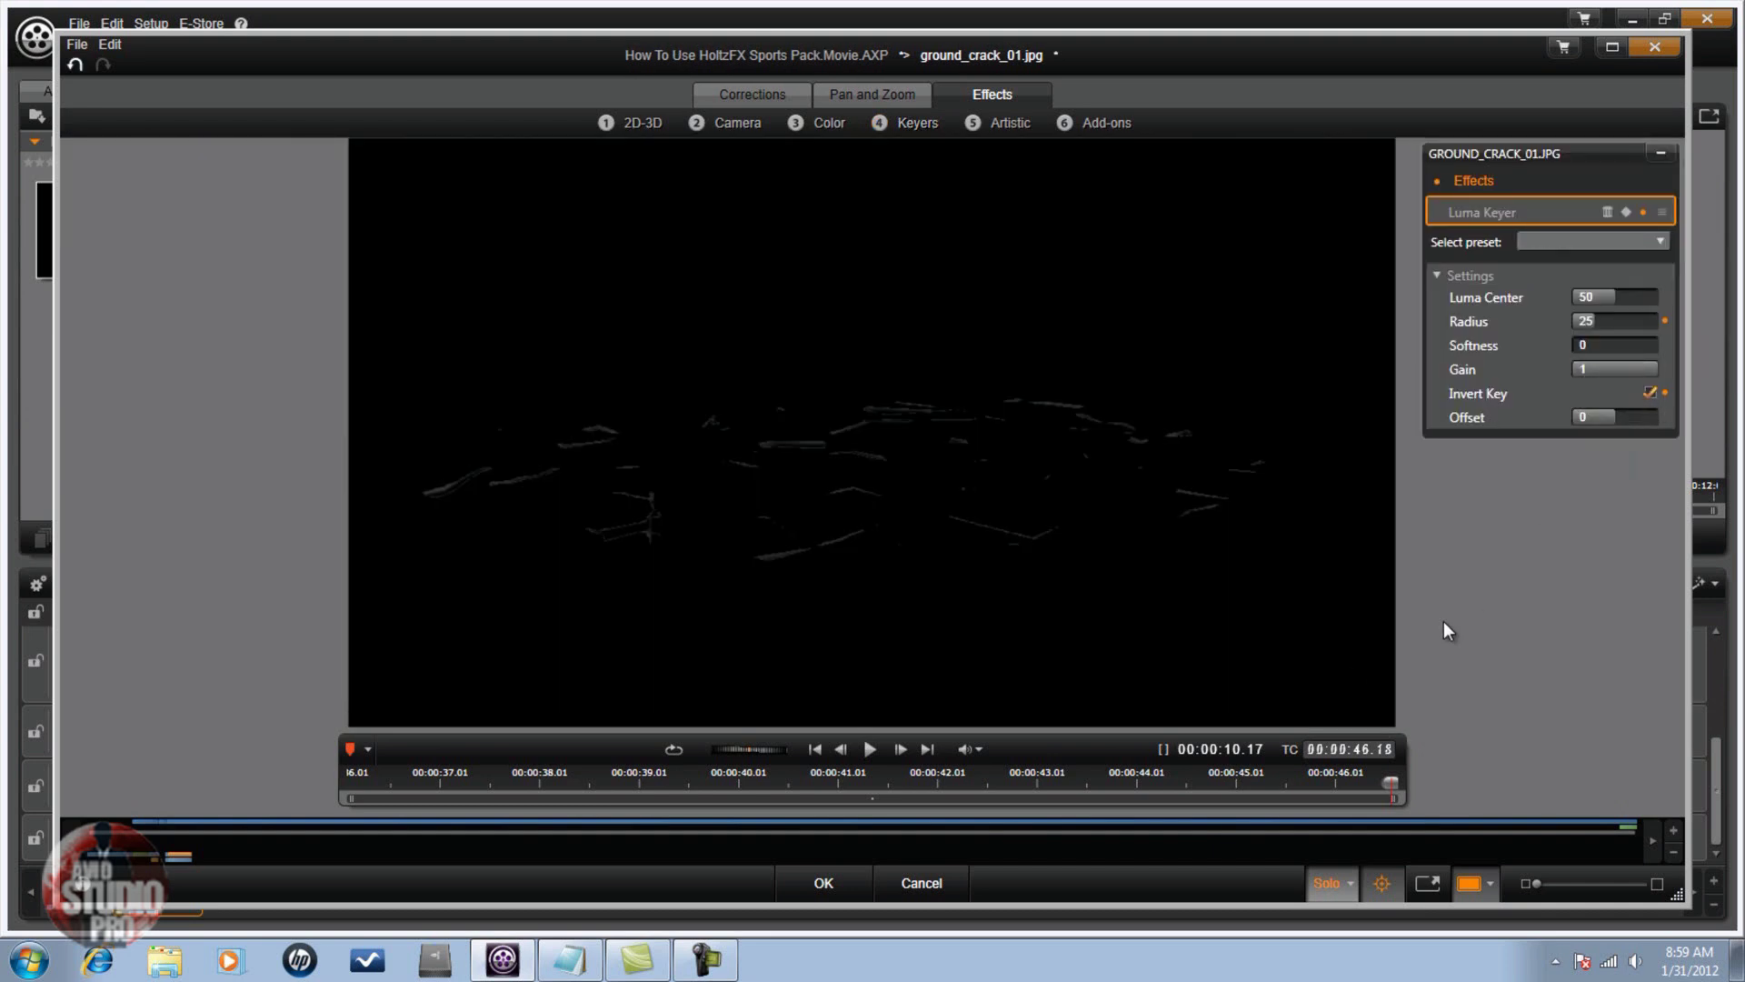
pyautogui.click(1351, 885)
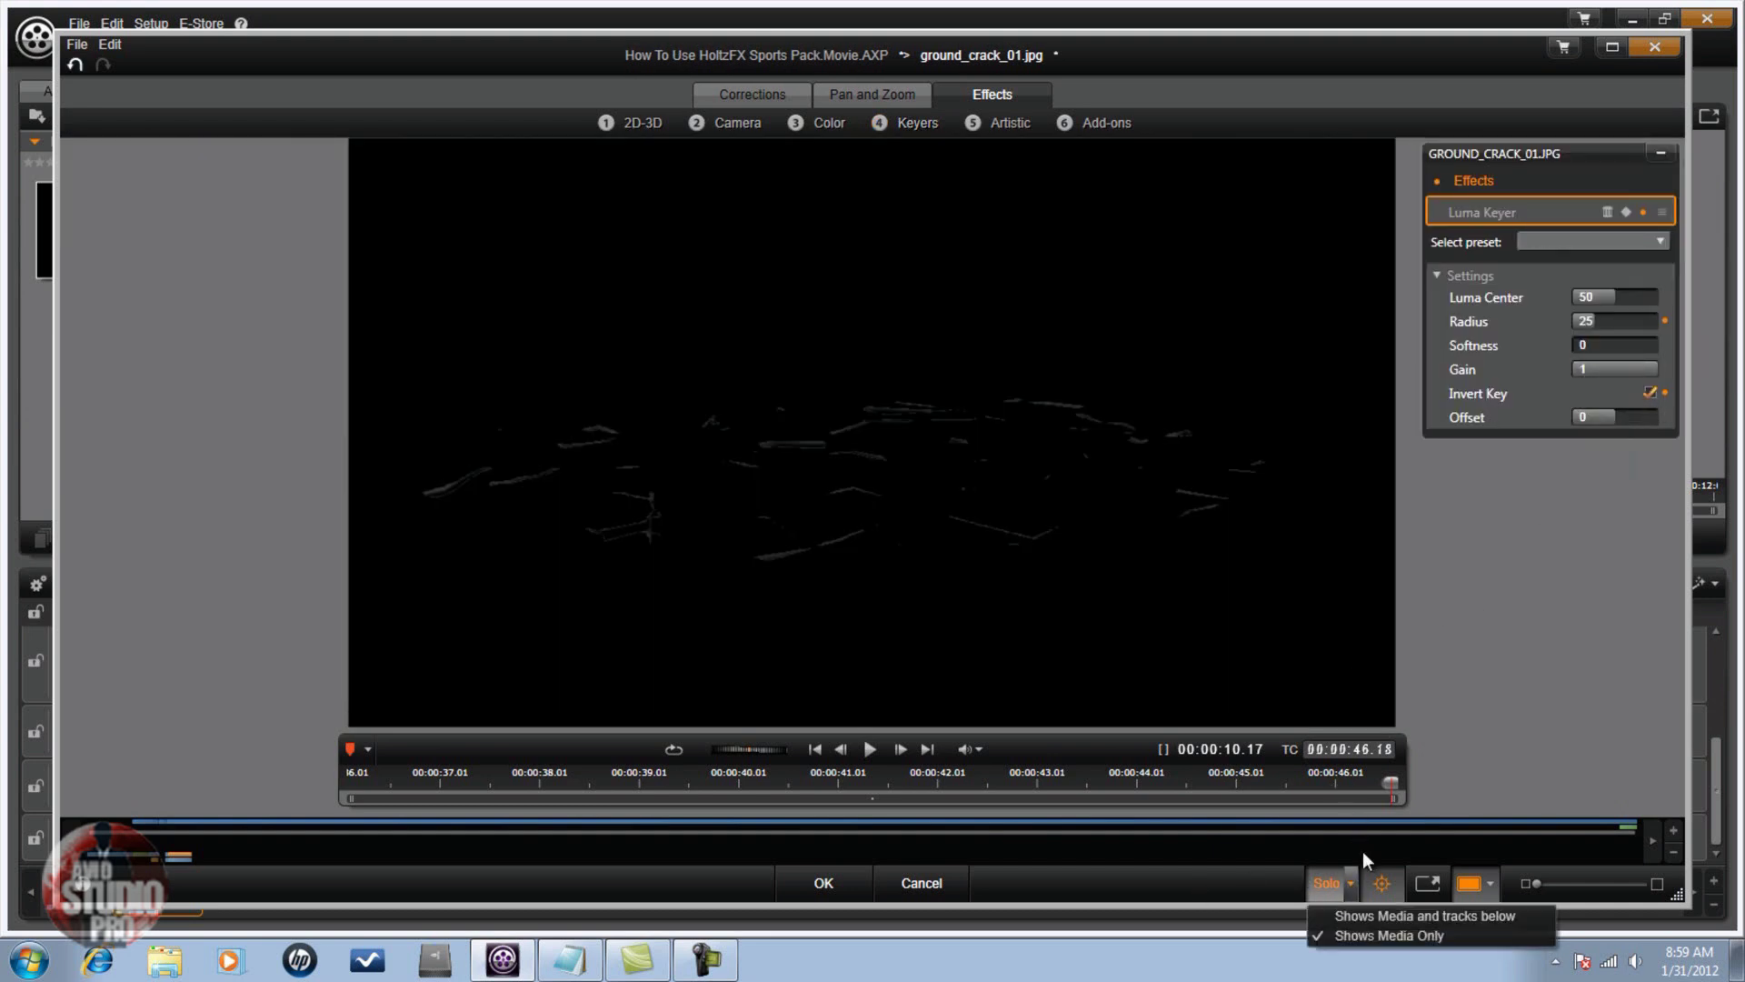
pyautogui.click(1373, 913)
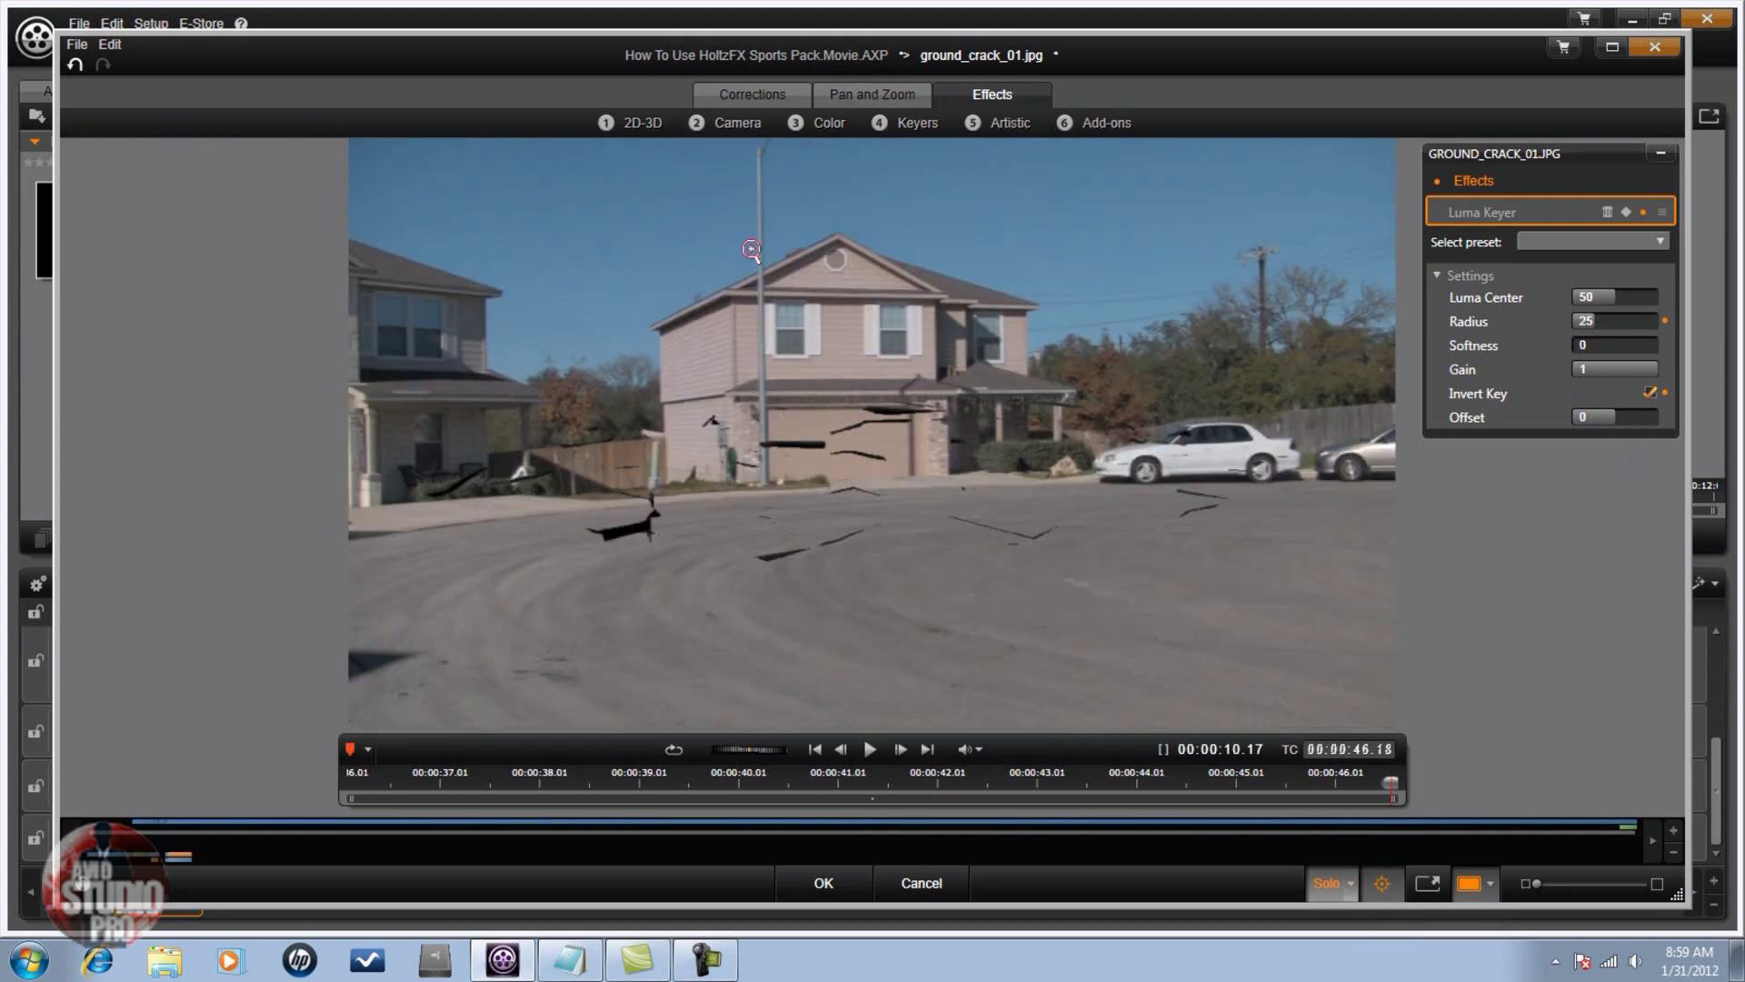
# Add the 2D Editor Advanced effect to Ground_Crack_01.jpg and set its preset to No Preset.
pyautogui.click(639, 125)
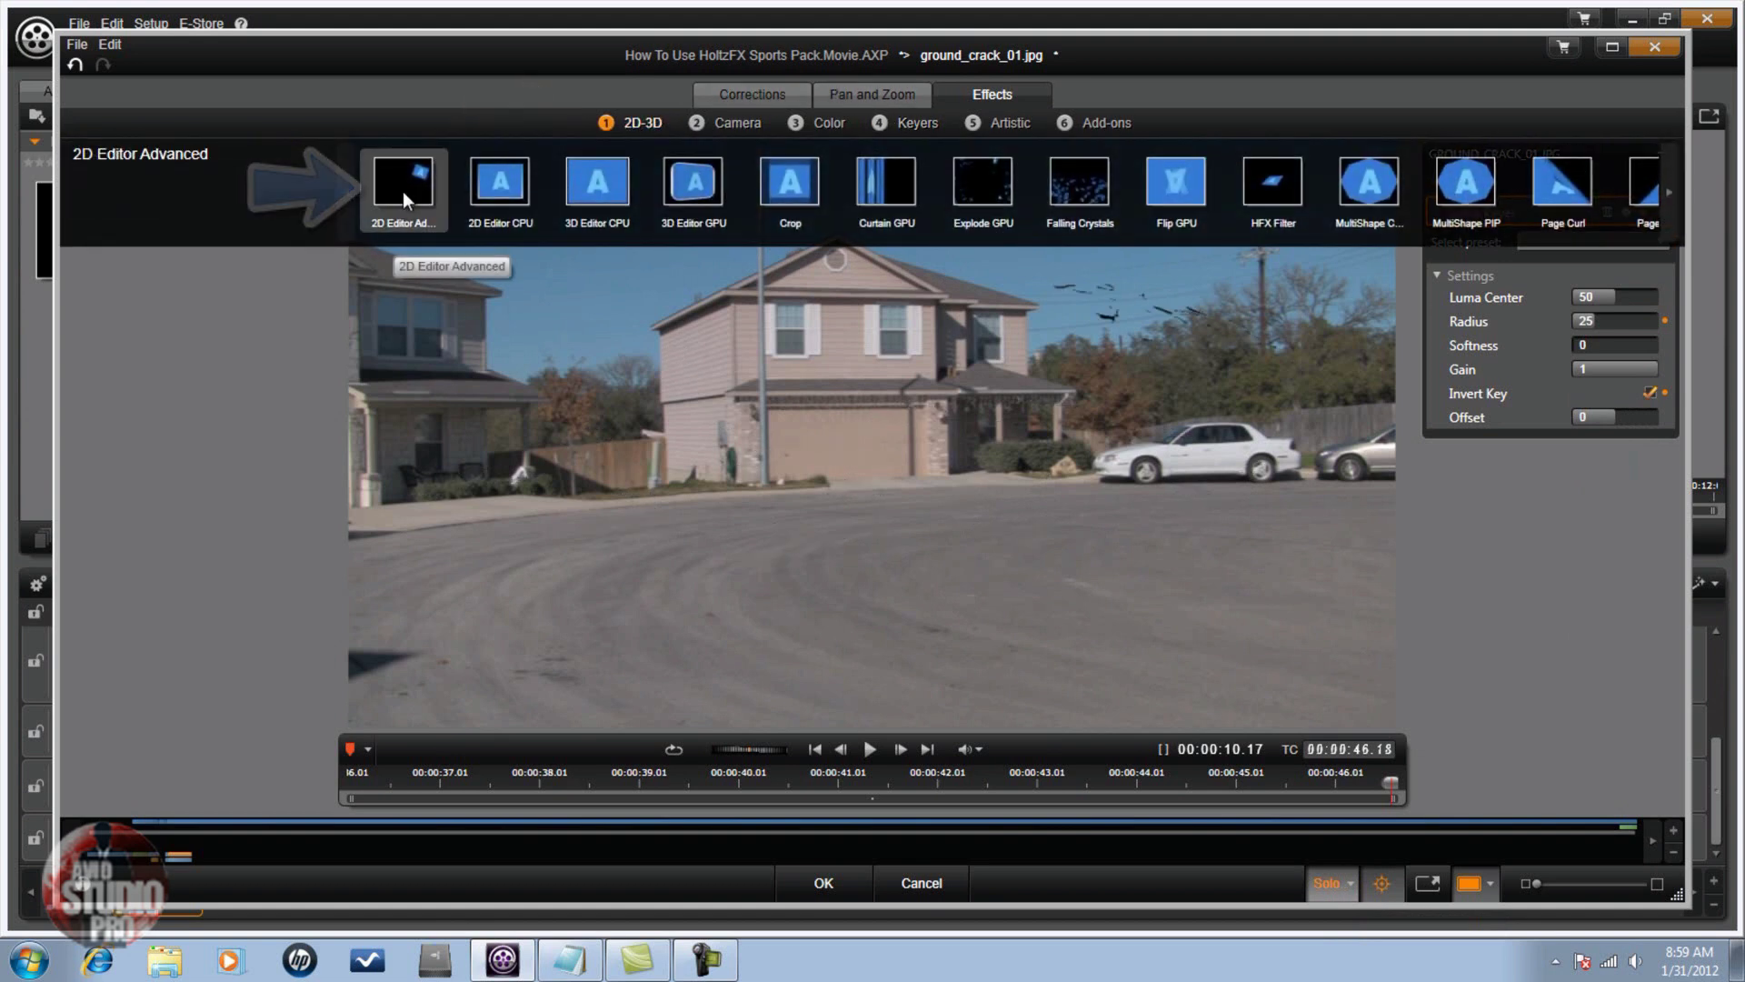
pyautogui.click(401, 191)
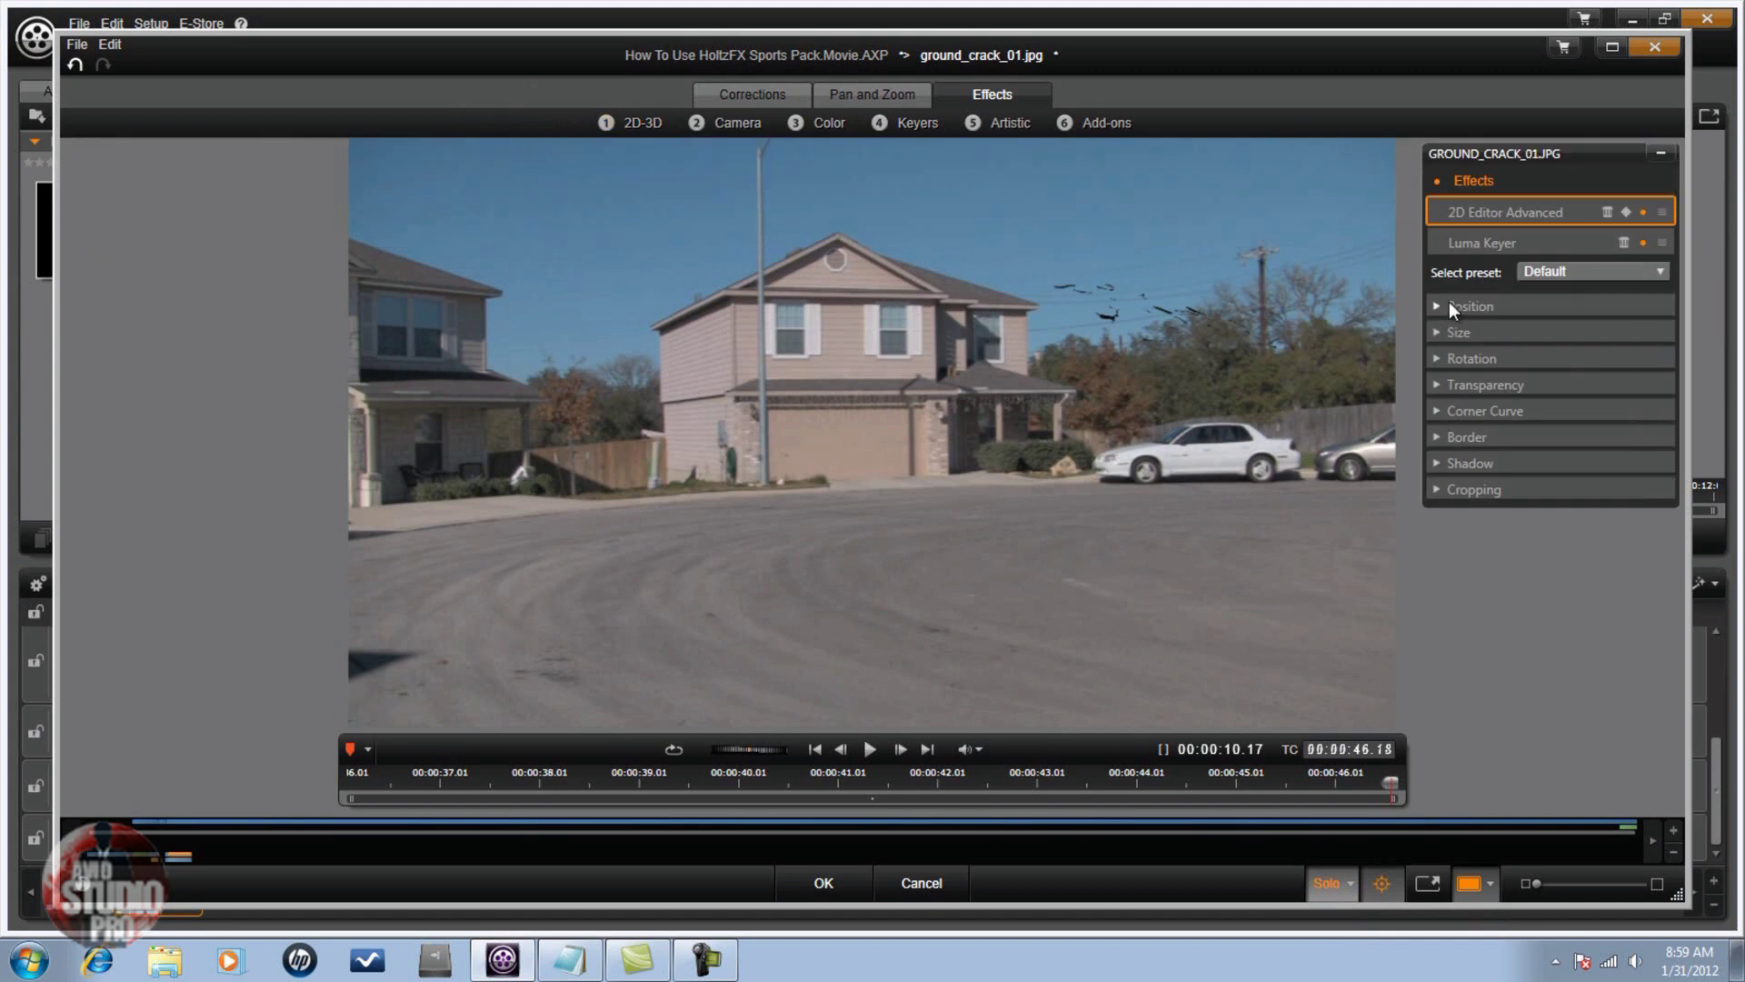
pyautogui.click(1660, 269)
pyautogui.click(1618, 291)
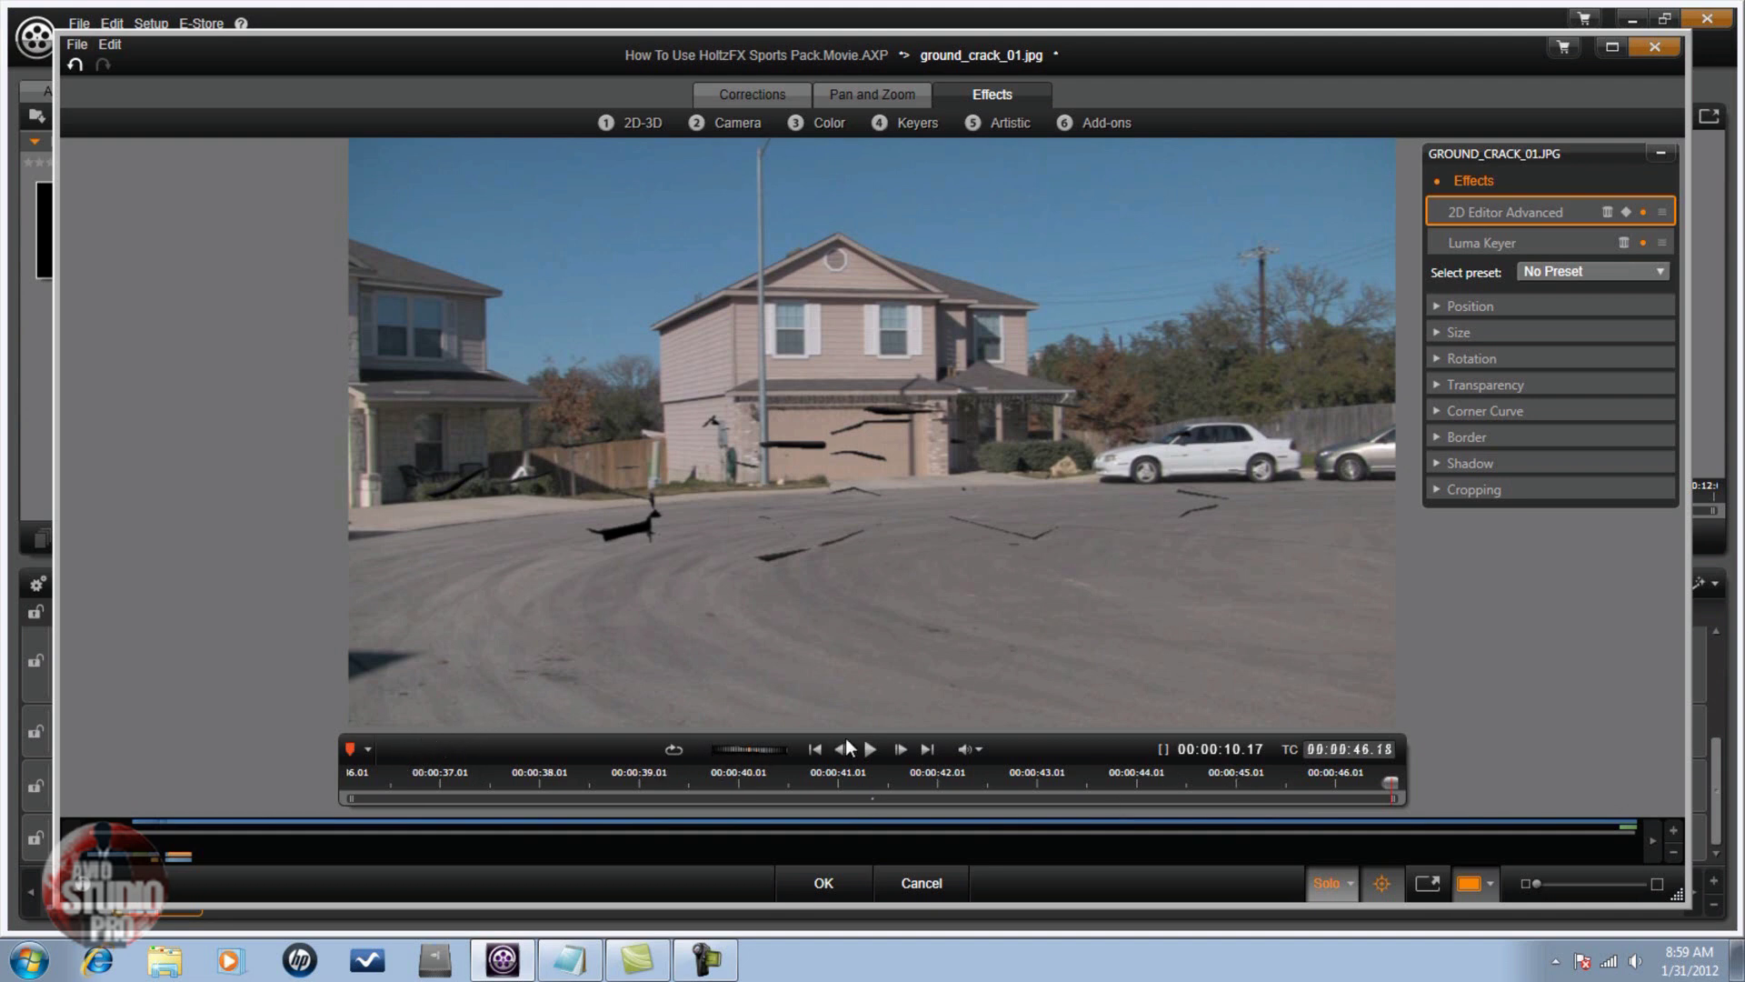
# At the start of Ground_Crack_01.jpg, set its 2D Editor Advanced horizontal and vertical size to 32.4.
pyautogui.click(812, 747)
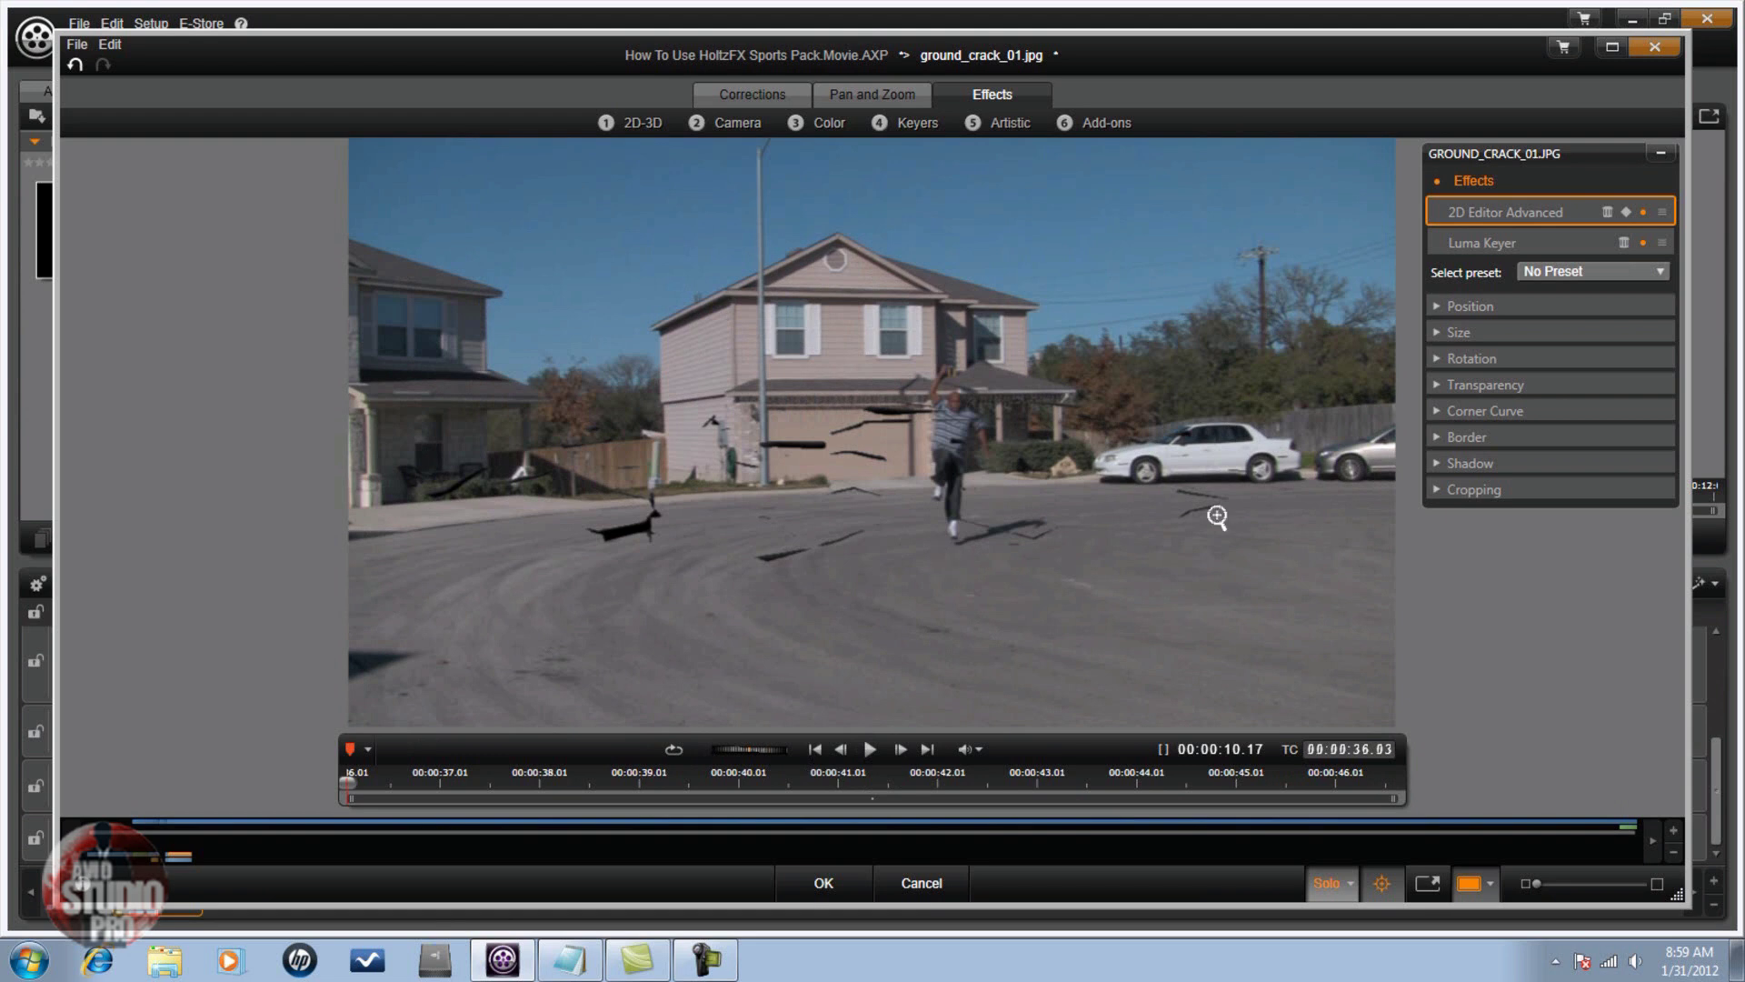
pyautogui.click(1436, 307)
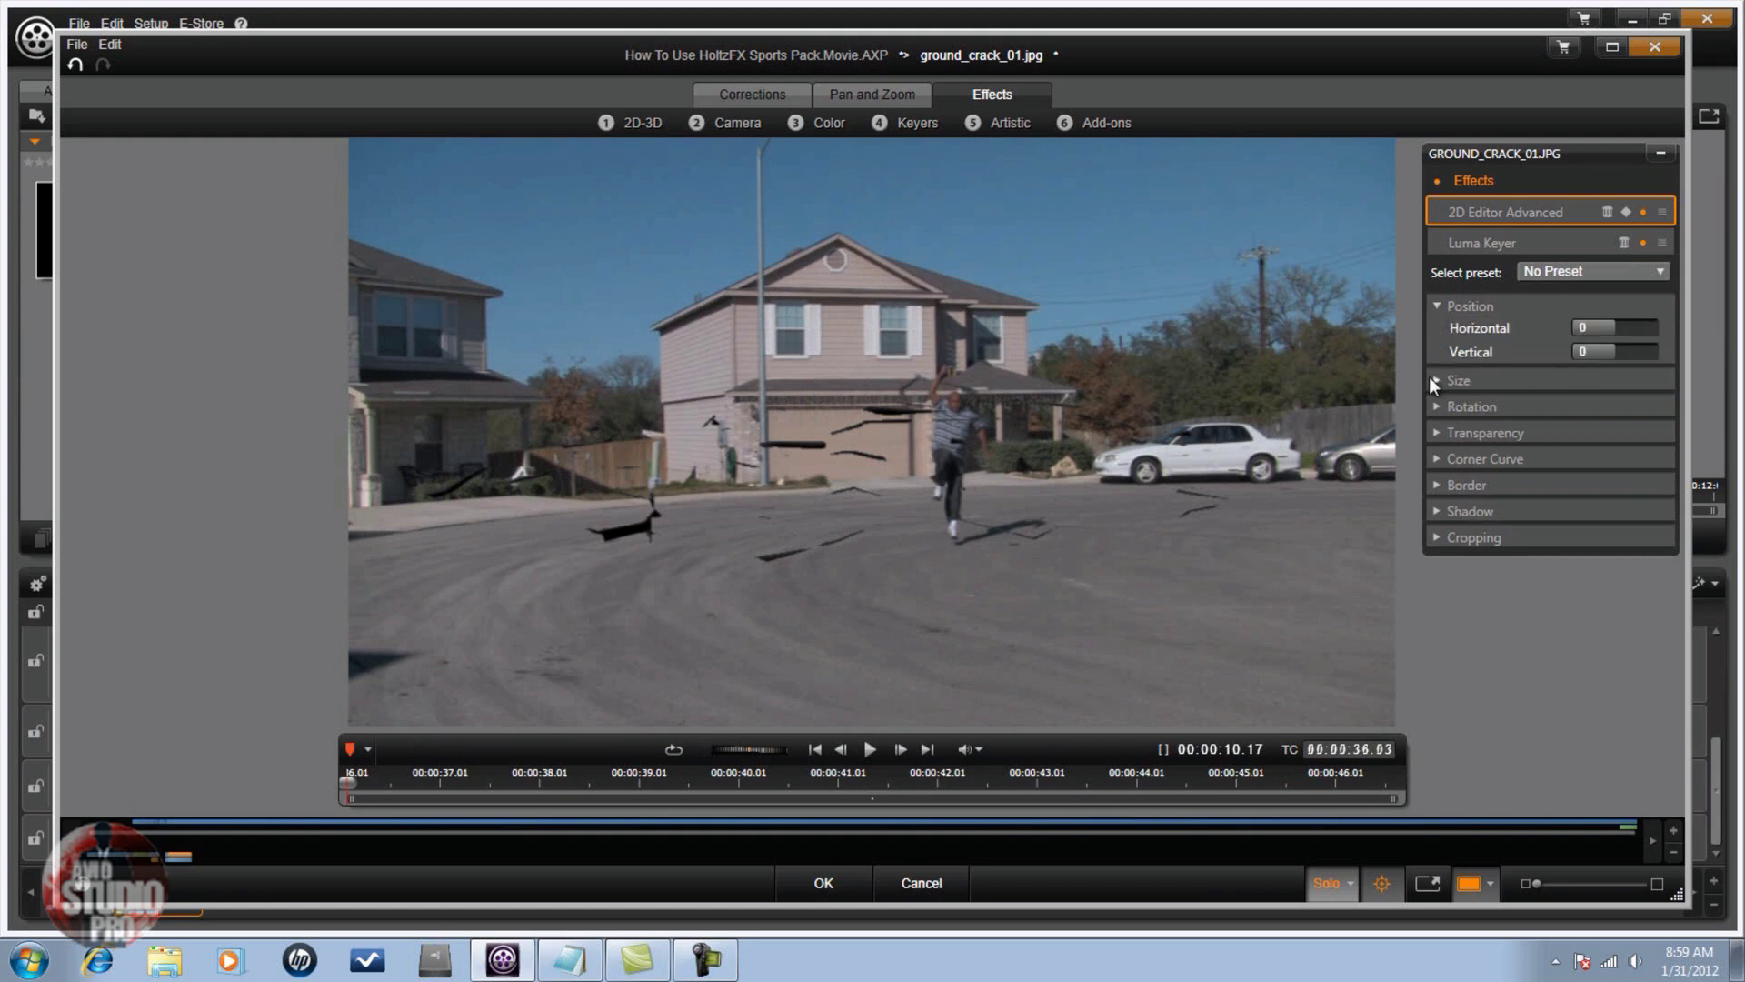
pyautogui.click(1435, 380)
pyautogui.moveTo(1592, 401); pyautogui.dragTo(1553, 377)
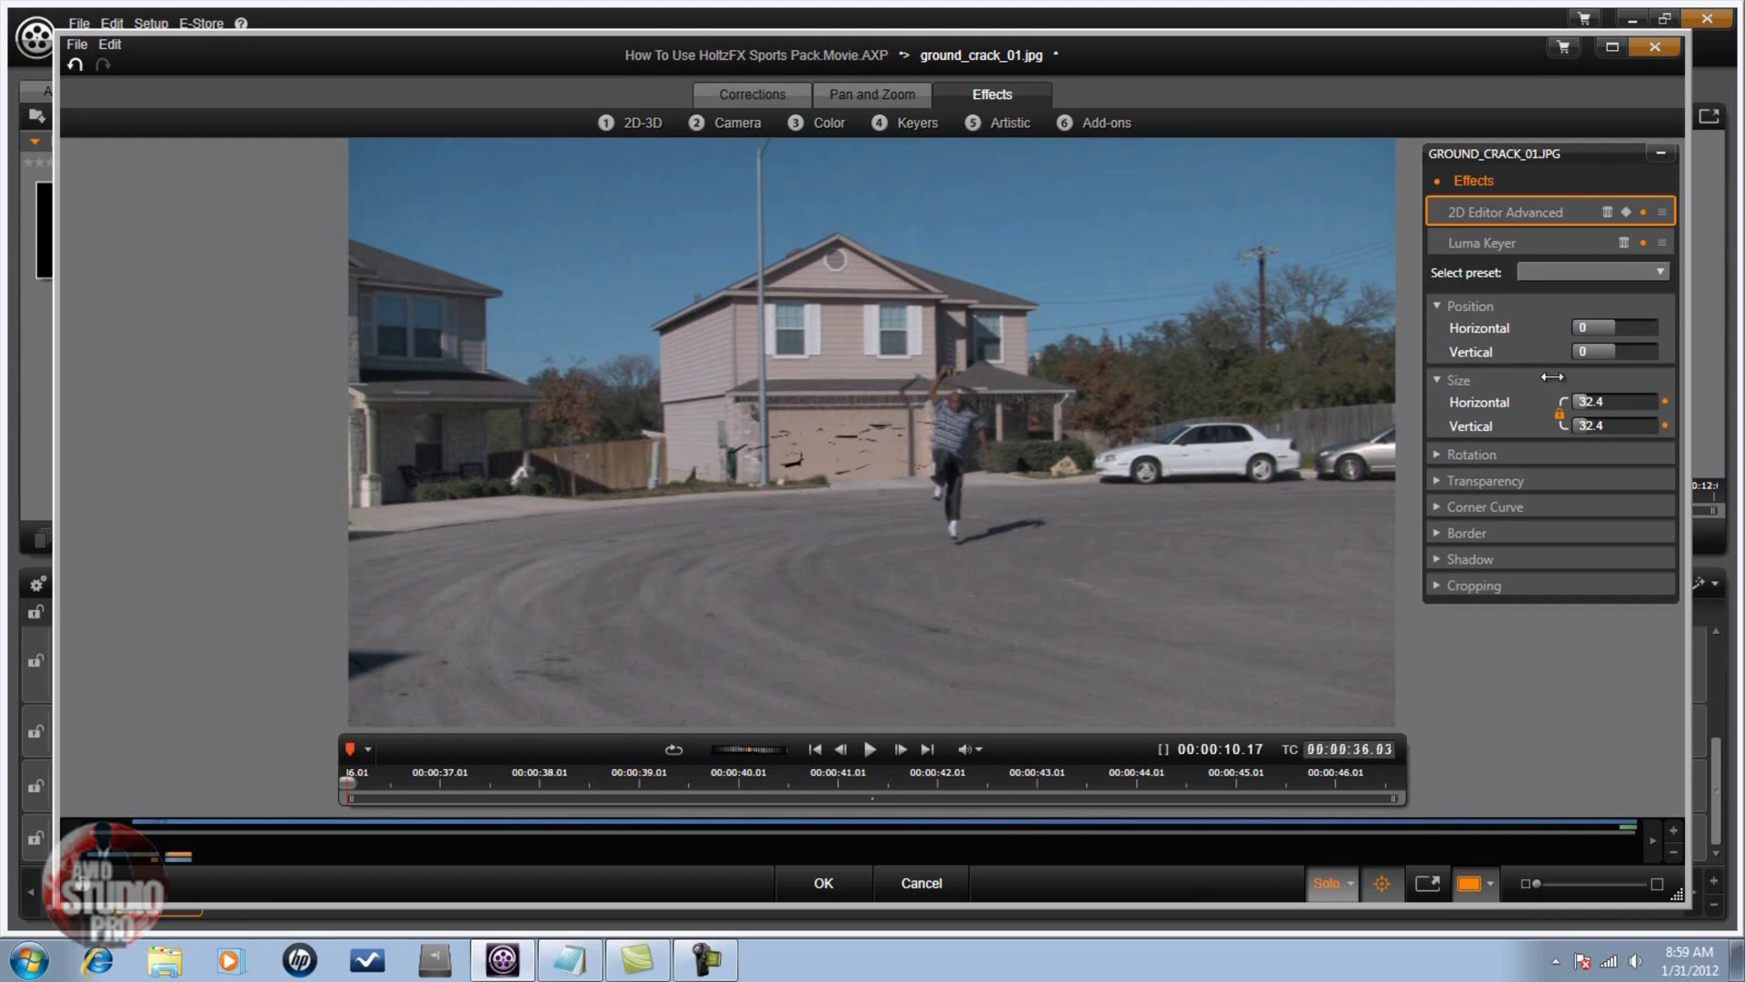
# Set Ground_Crack_01.jpg's horizontal position to 7.6 and vertical position to -4.5, and accept its effects.
pyautogui.moveTo(1597, 327); pyautogui.dragTo(1611, 327)
pyautogui.click(1599, 353)
pyautogui.press('Return')
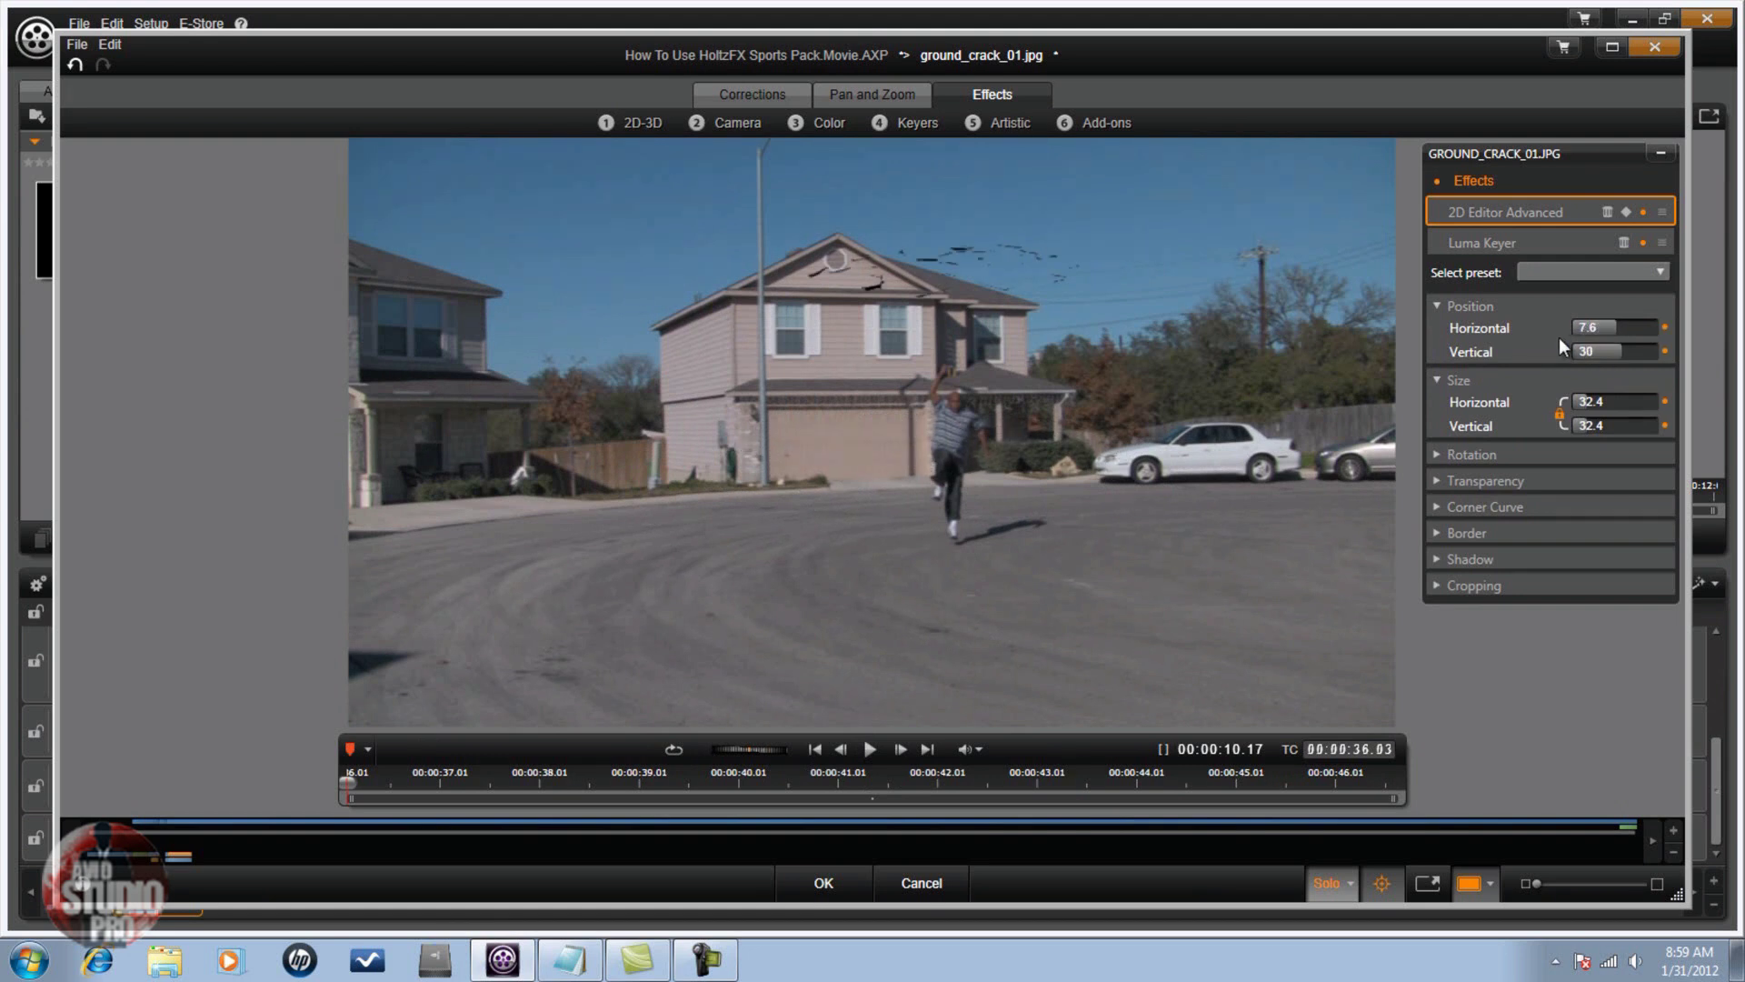
pyautogui.click(1593, 351)
pyautogui.write('-4.5')
pyautogui.press('Return')
pyautogui.click(825, 884)
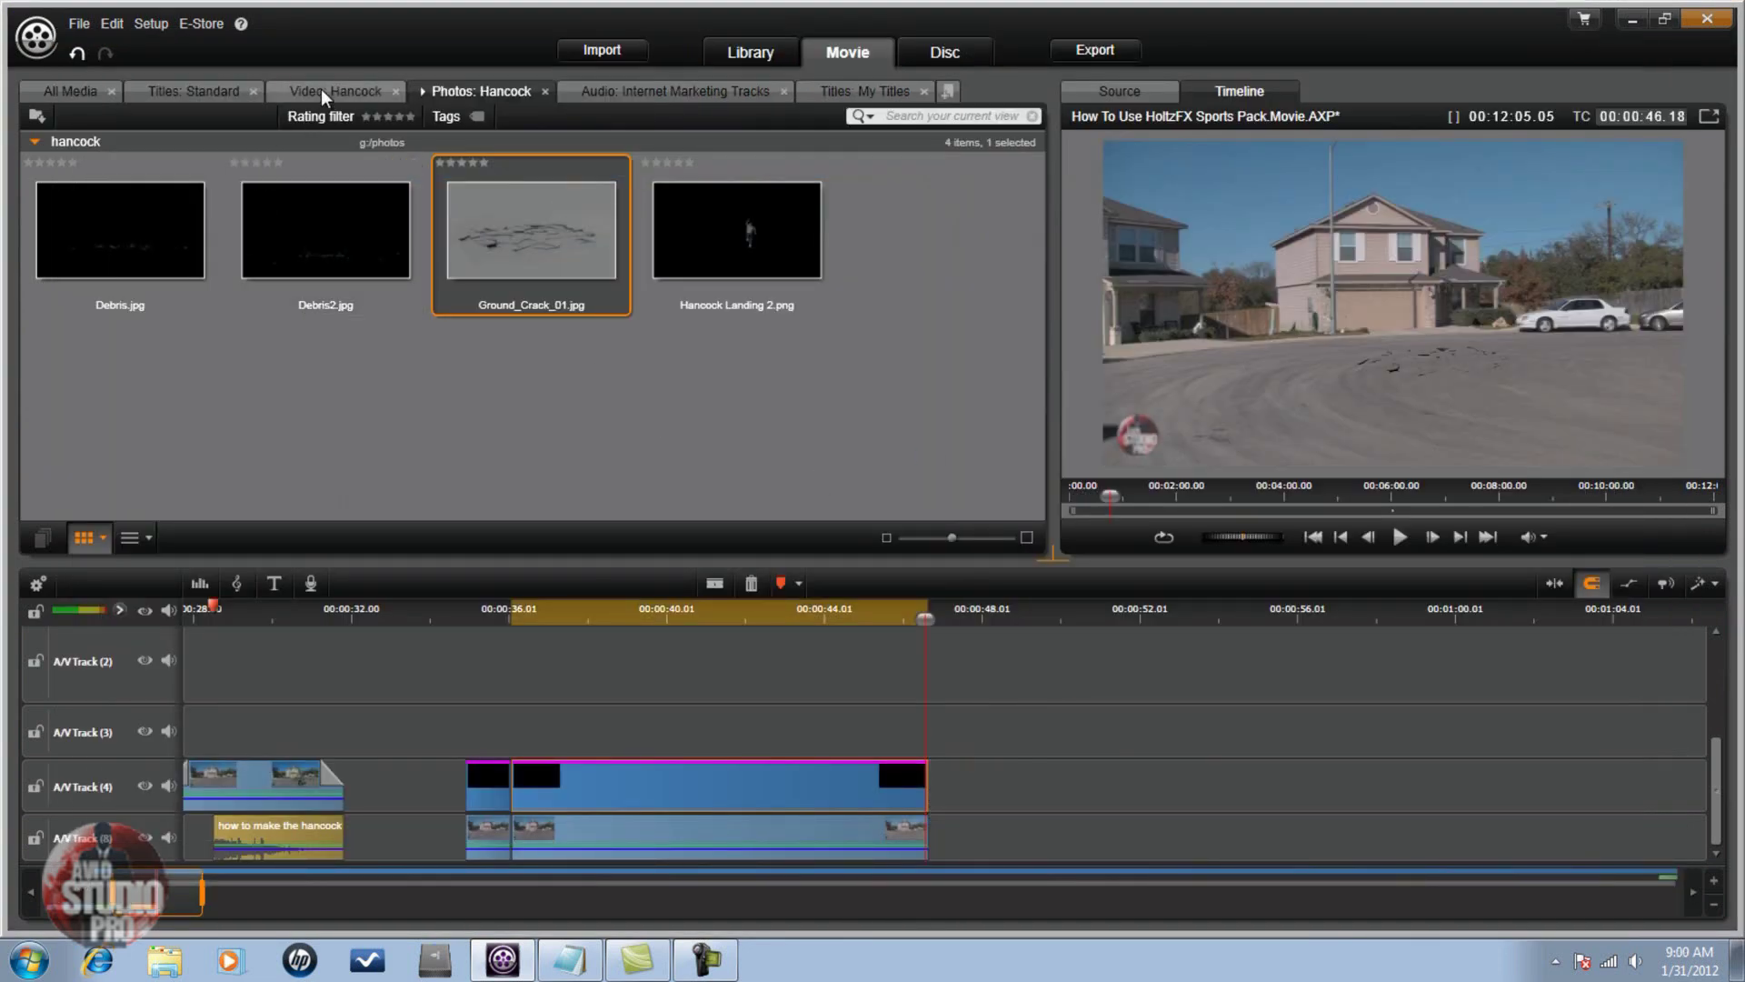
# Place Dirt_Charge_07.mov on A/V Track (3) at the start of the ground crack clip and open its effects editor.
pyautogui.click(320, 89)
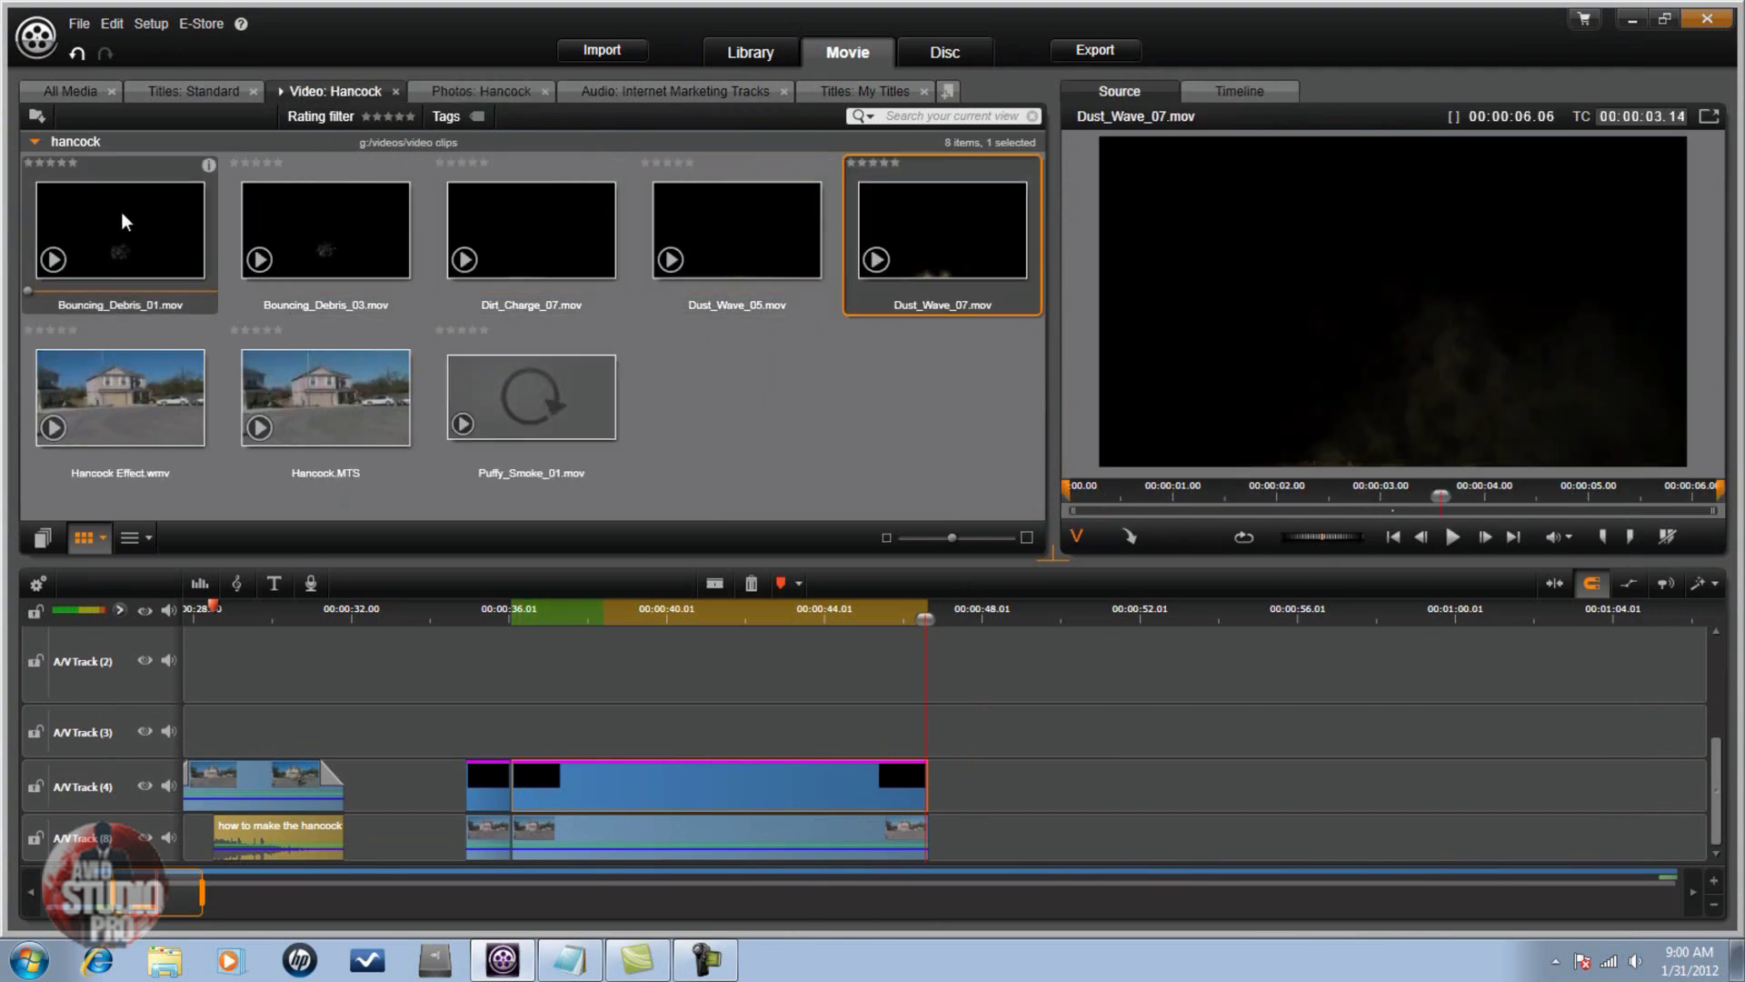
pyautogui.click(510, 230)
pyautogui.moveTo(568, 683); pyautogui.dragTo(600, 727)
pyautogui.rightClick(580, 727)
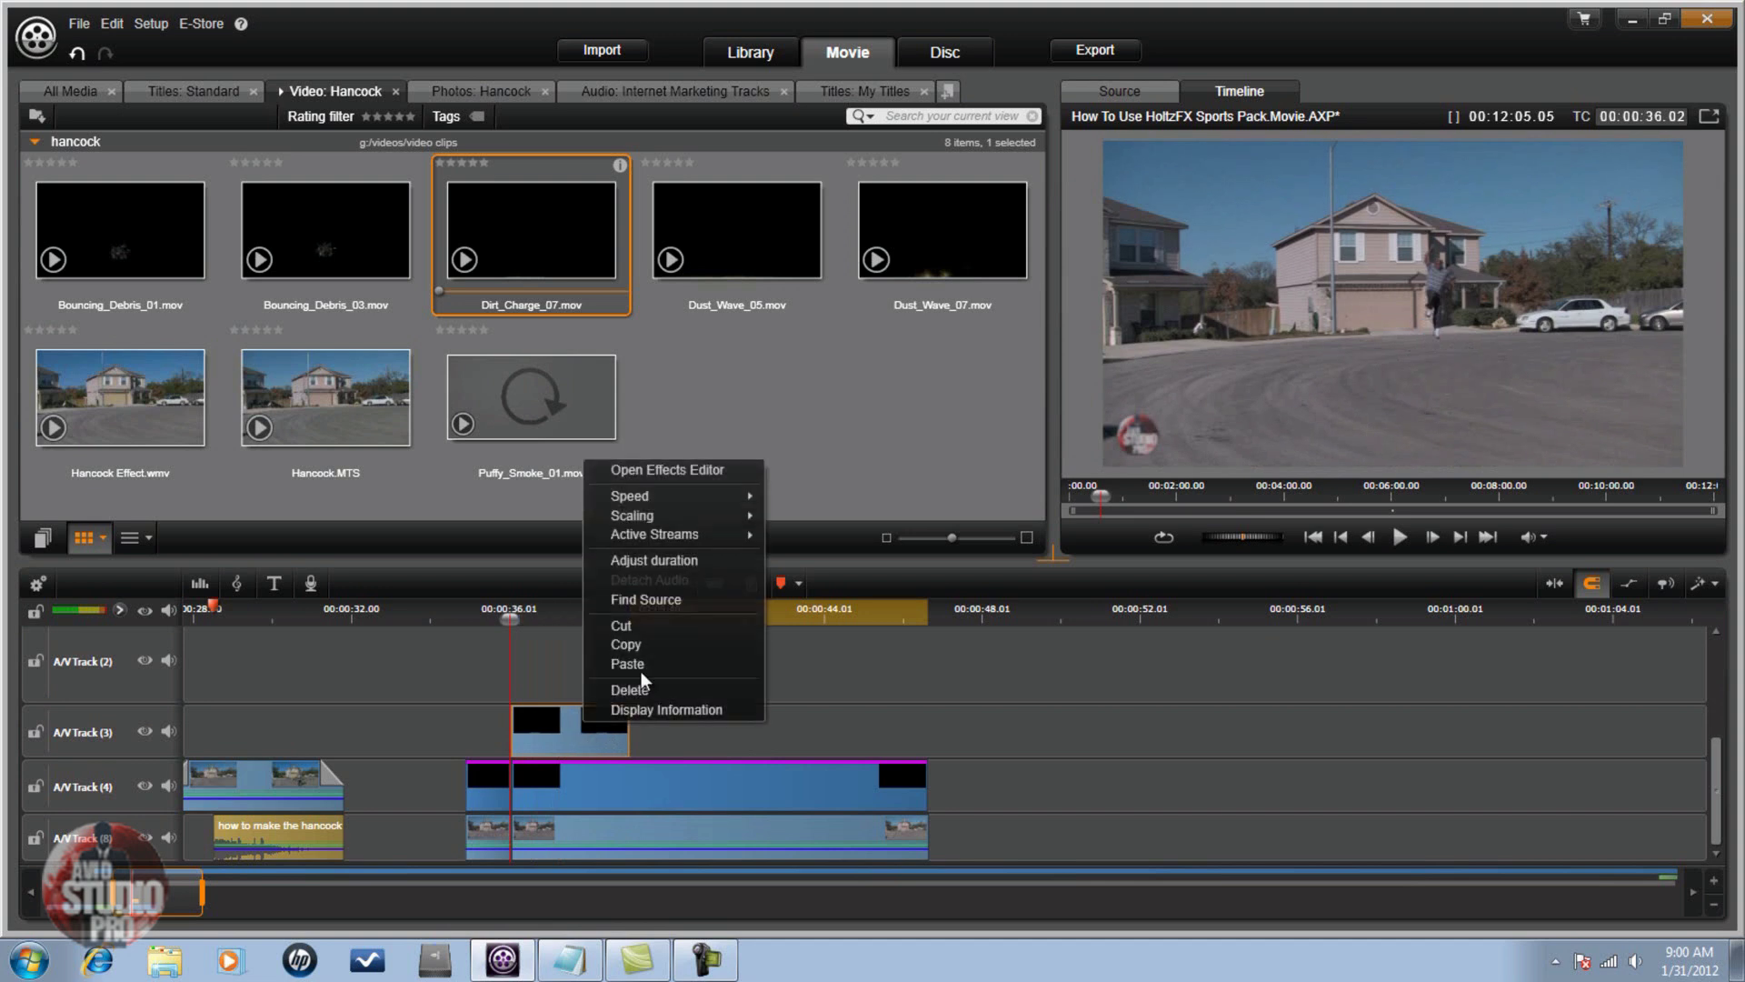
pyautogui.click(653, 460)
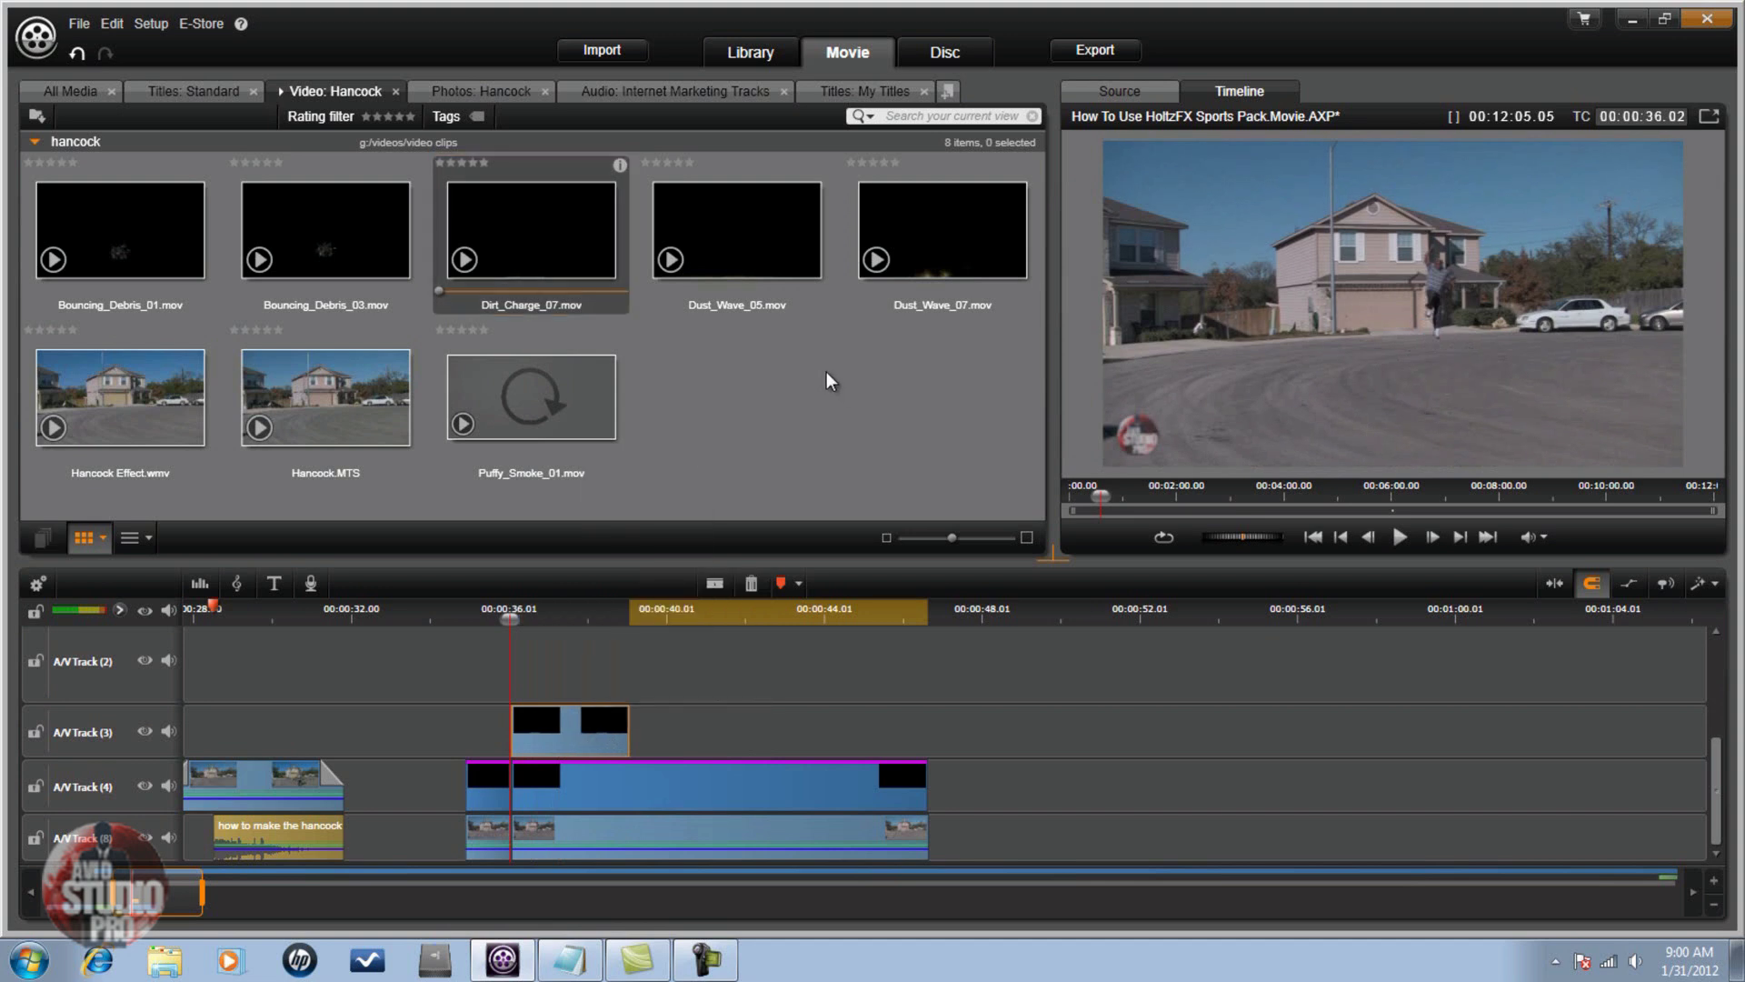
pyautogui.rightClick(558, 733)
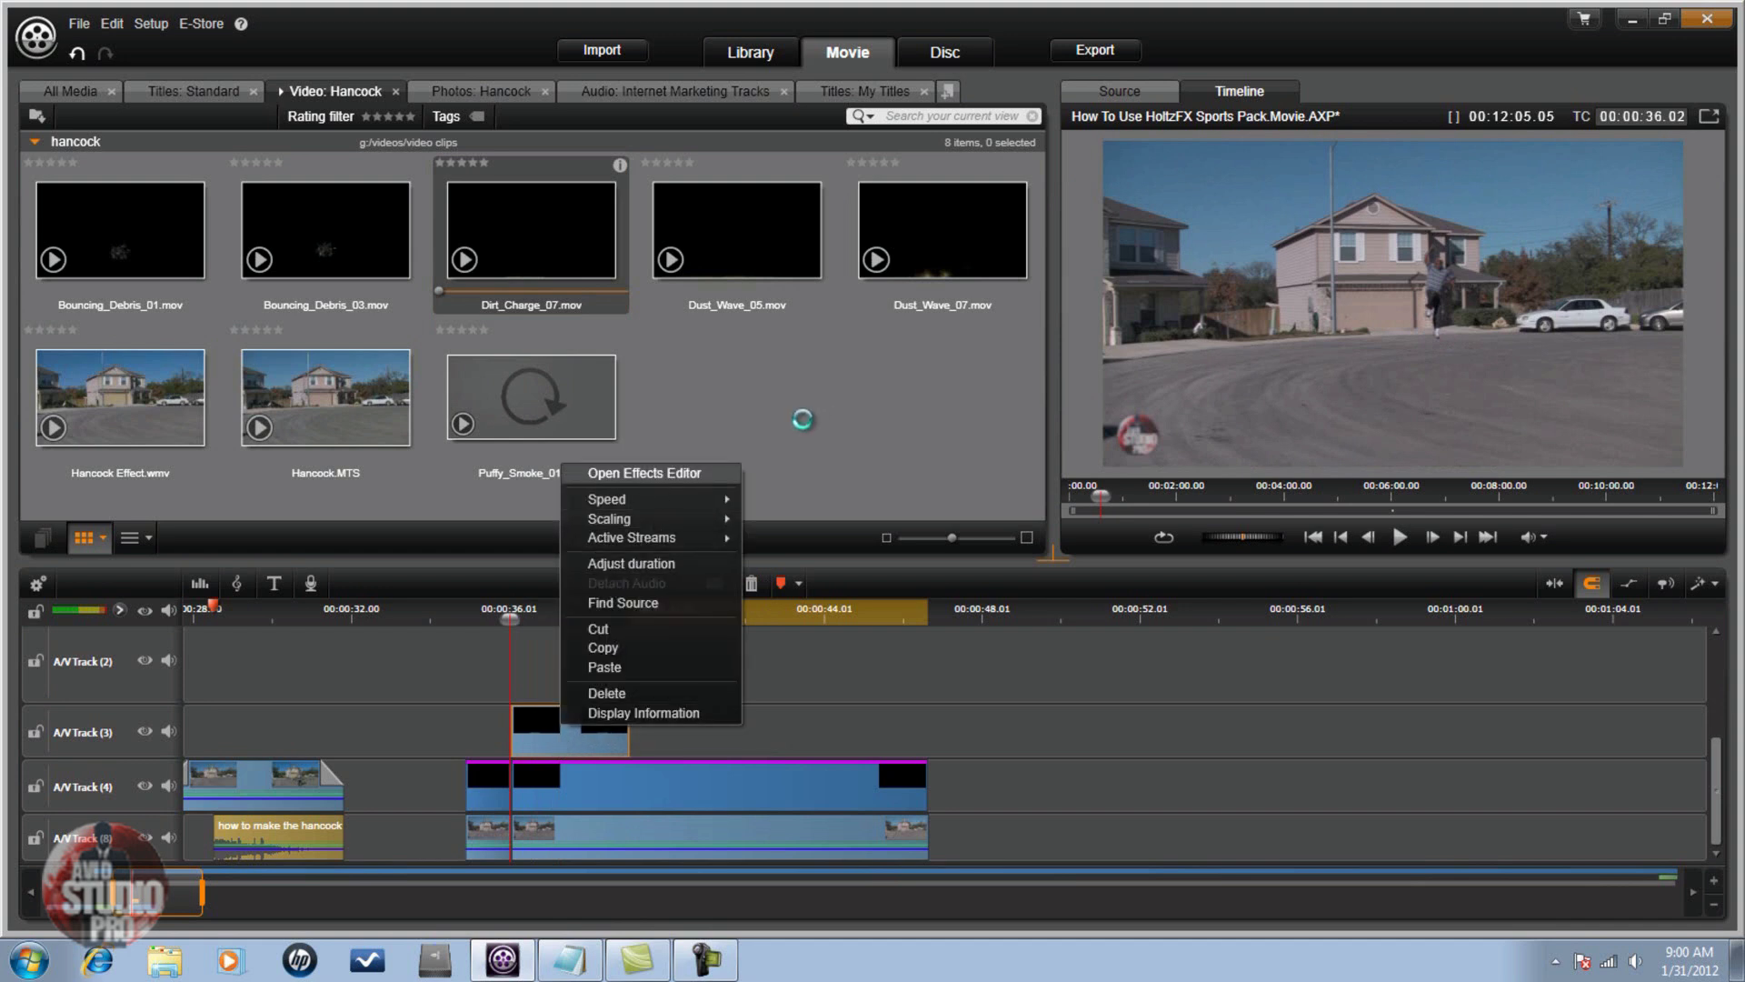
pyautogui.click(652, 475)
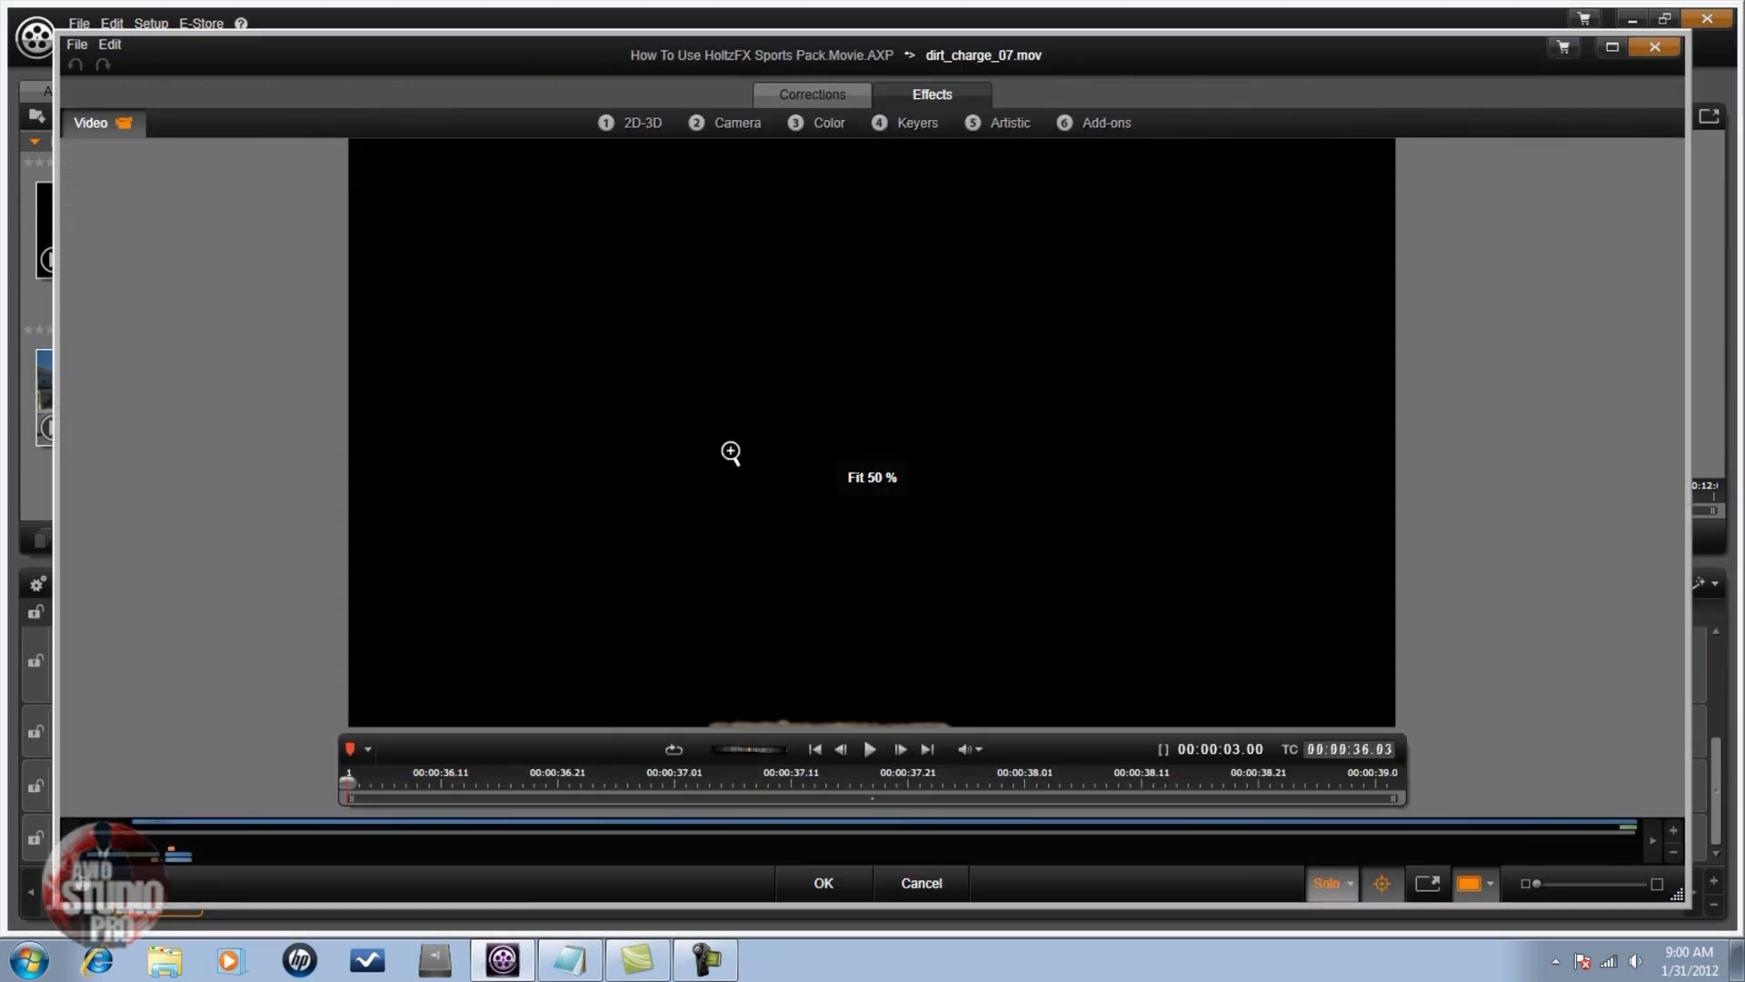
# Apply the Luma Keyer and 2D Editor Advanced effects to Dirt_Charge_07.mov with the tracks below shown.
pyautogui.click(917, 136)
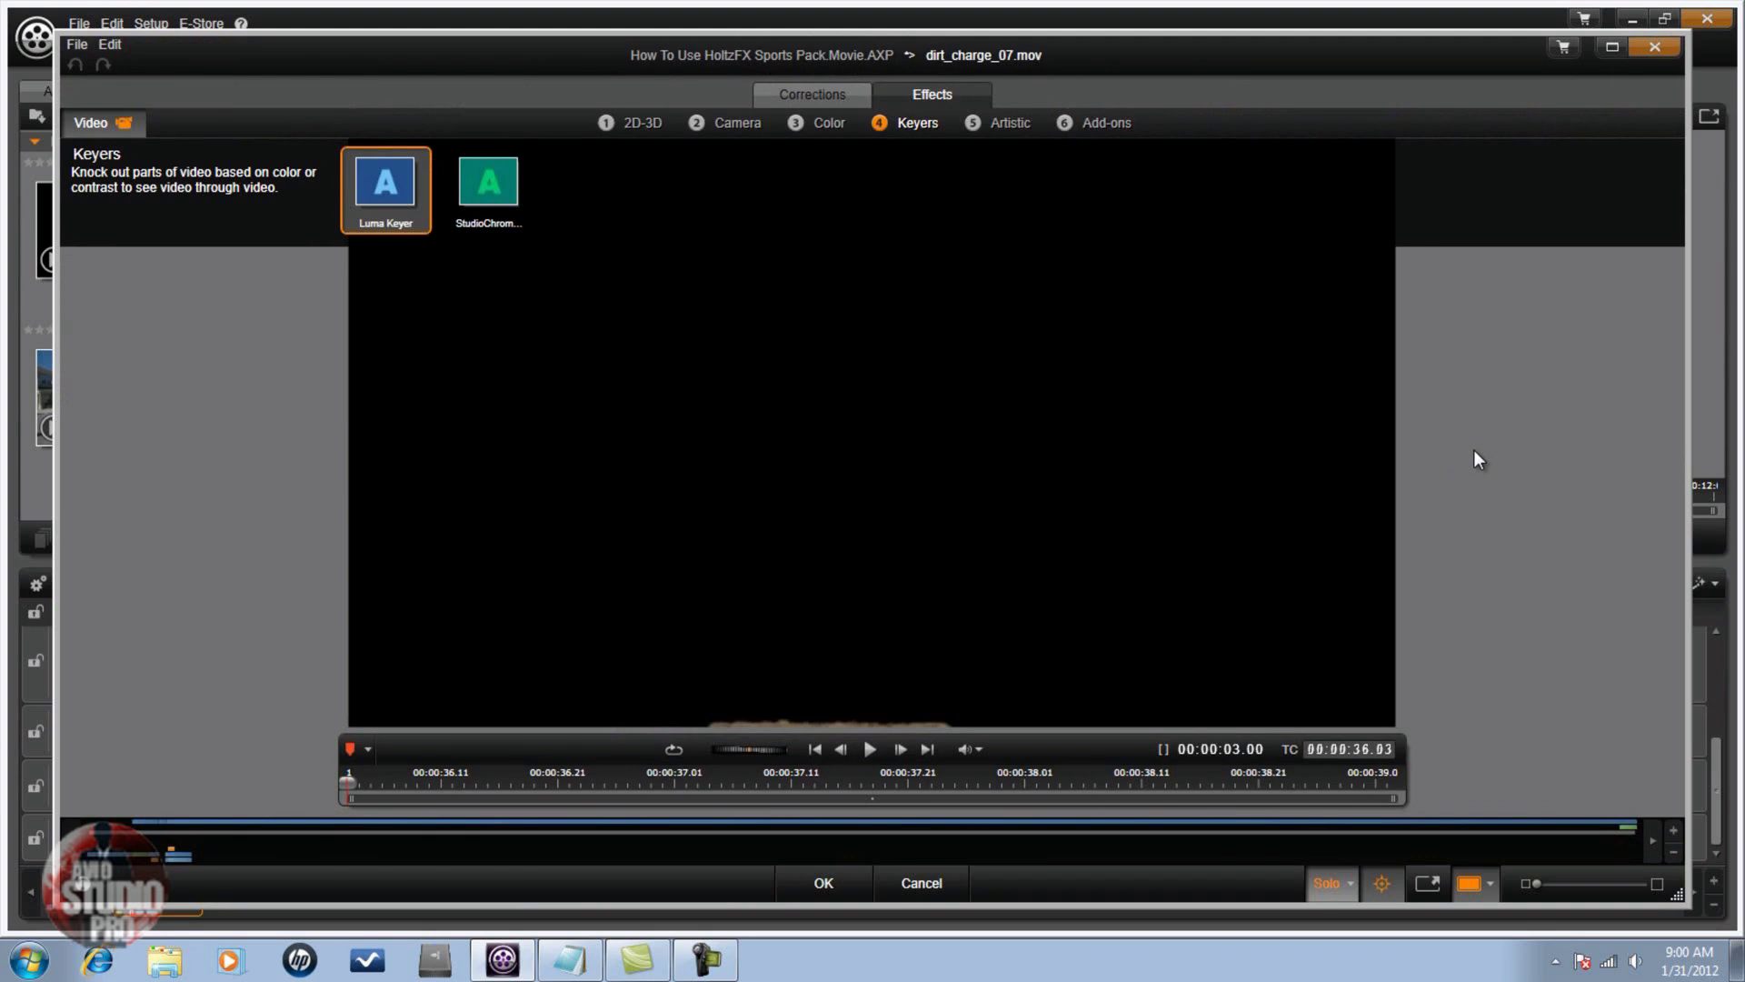
pyautogui.doubleClick(391, 202)
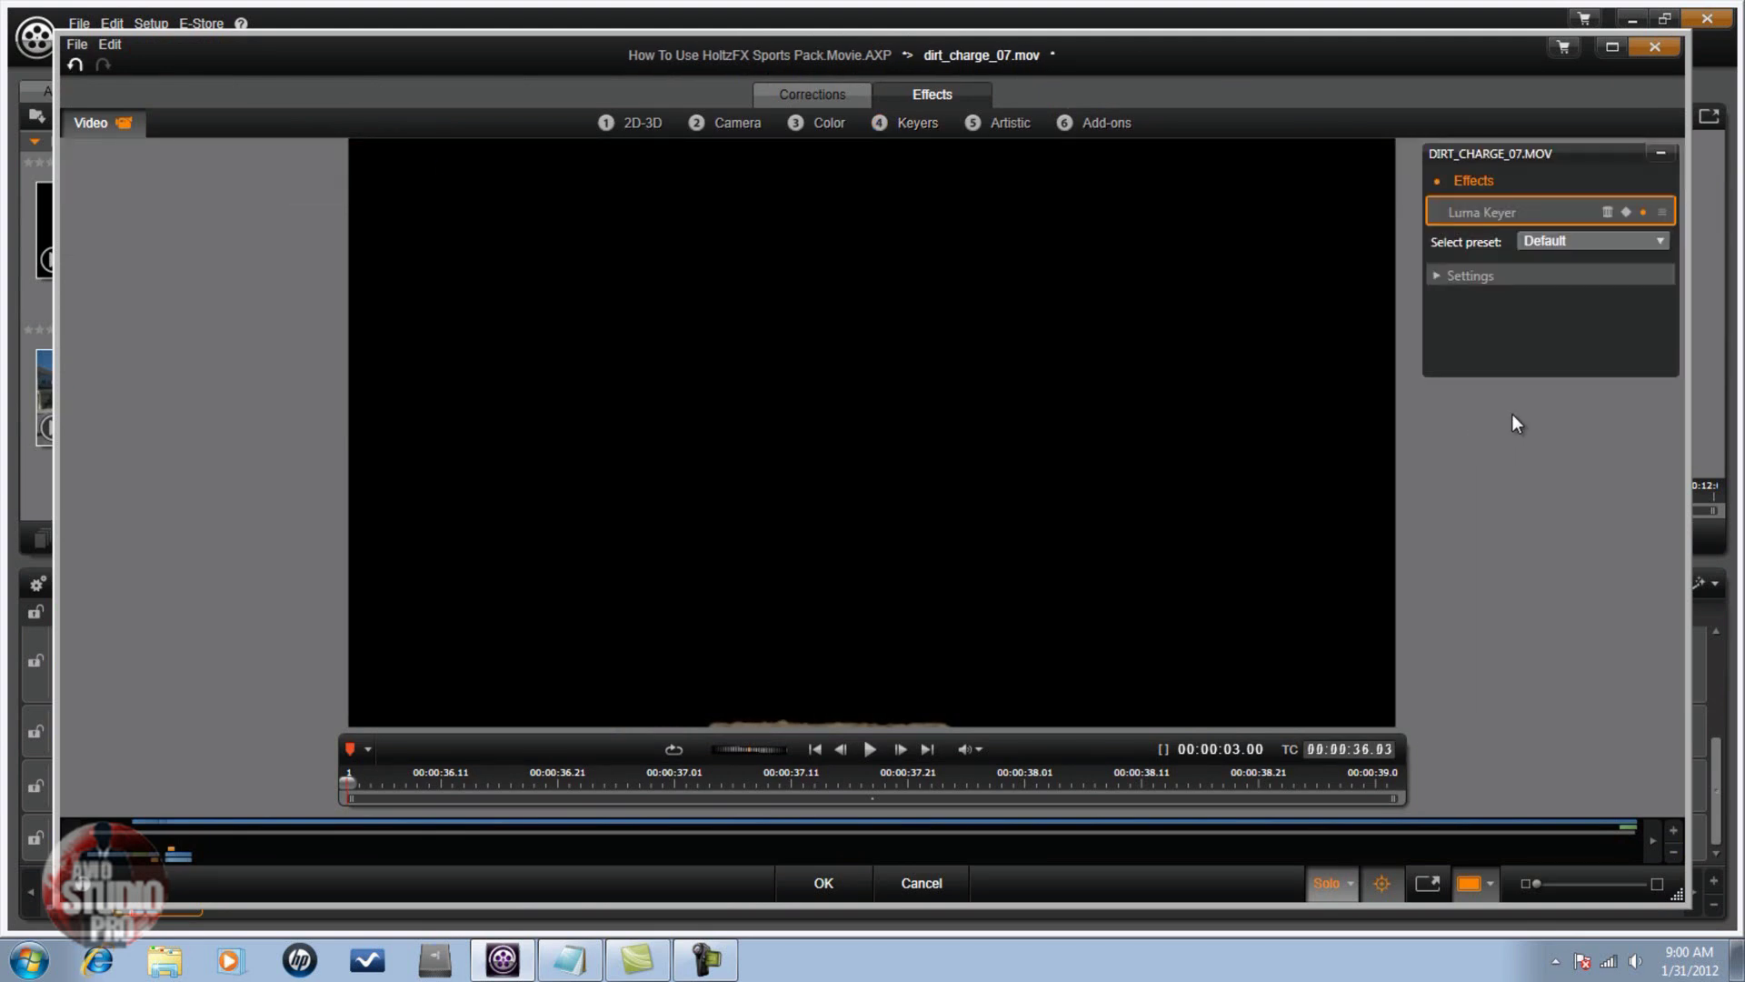
pyautogui.click(646, 123)
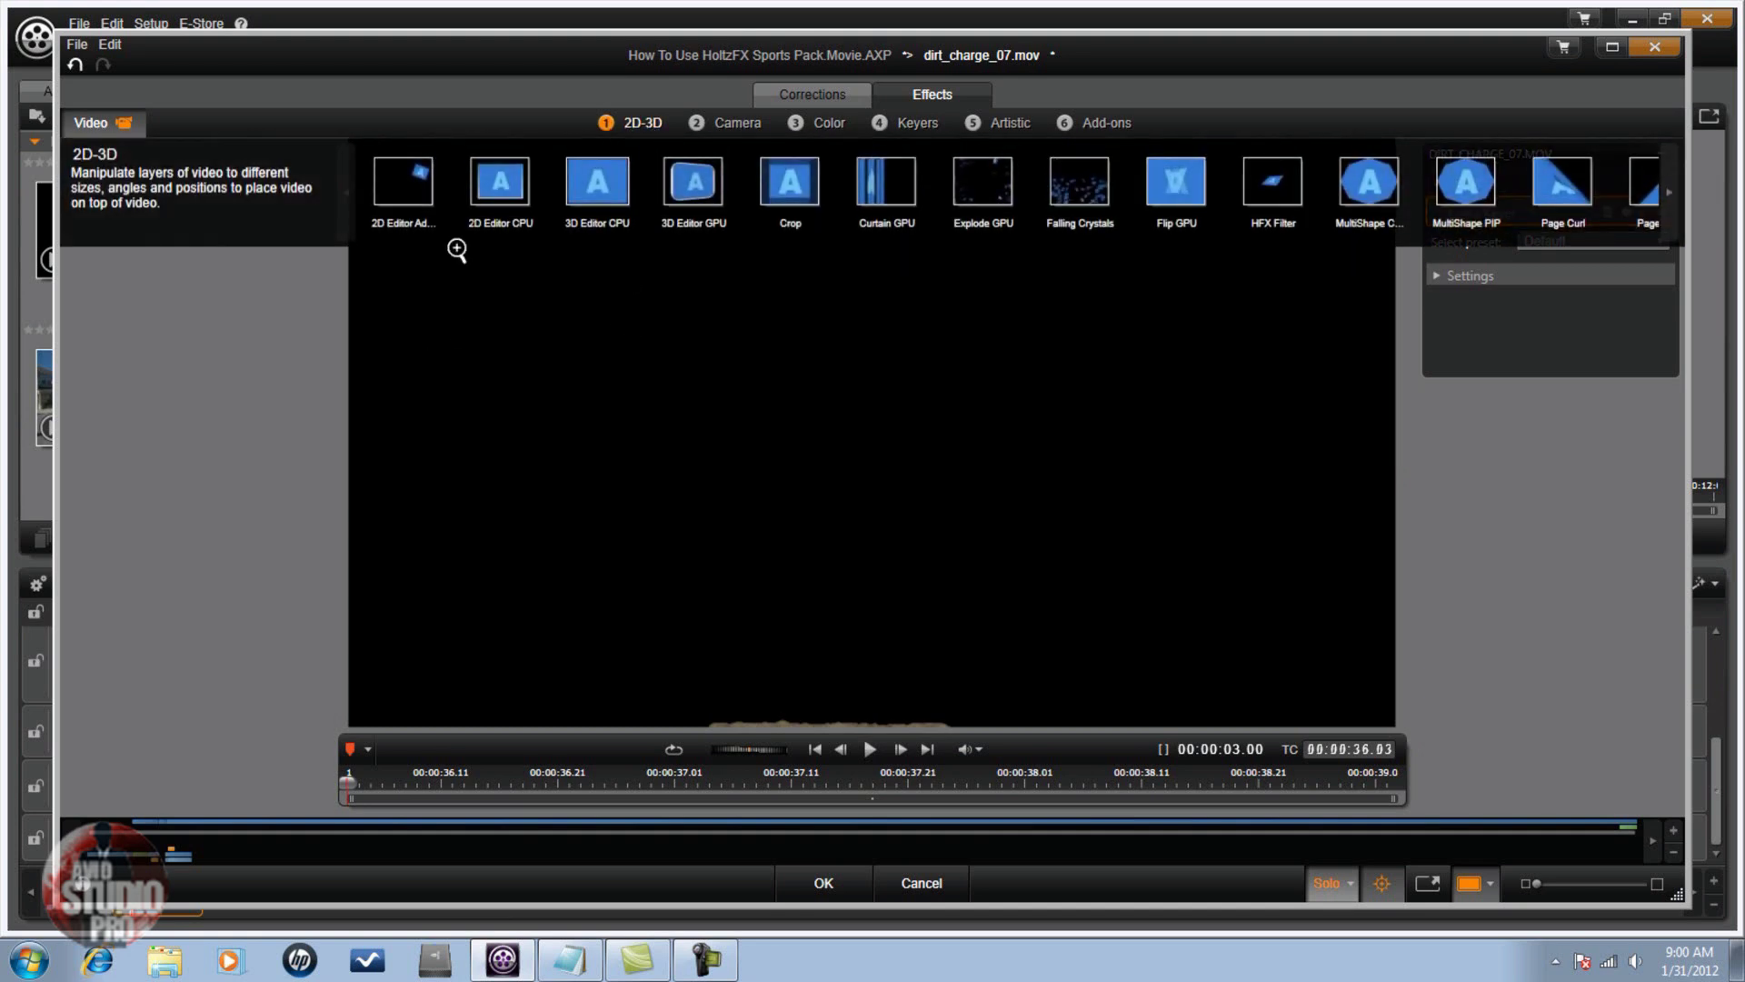
pyautogui.doubleClick(400, 190)
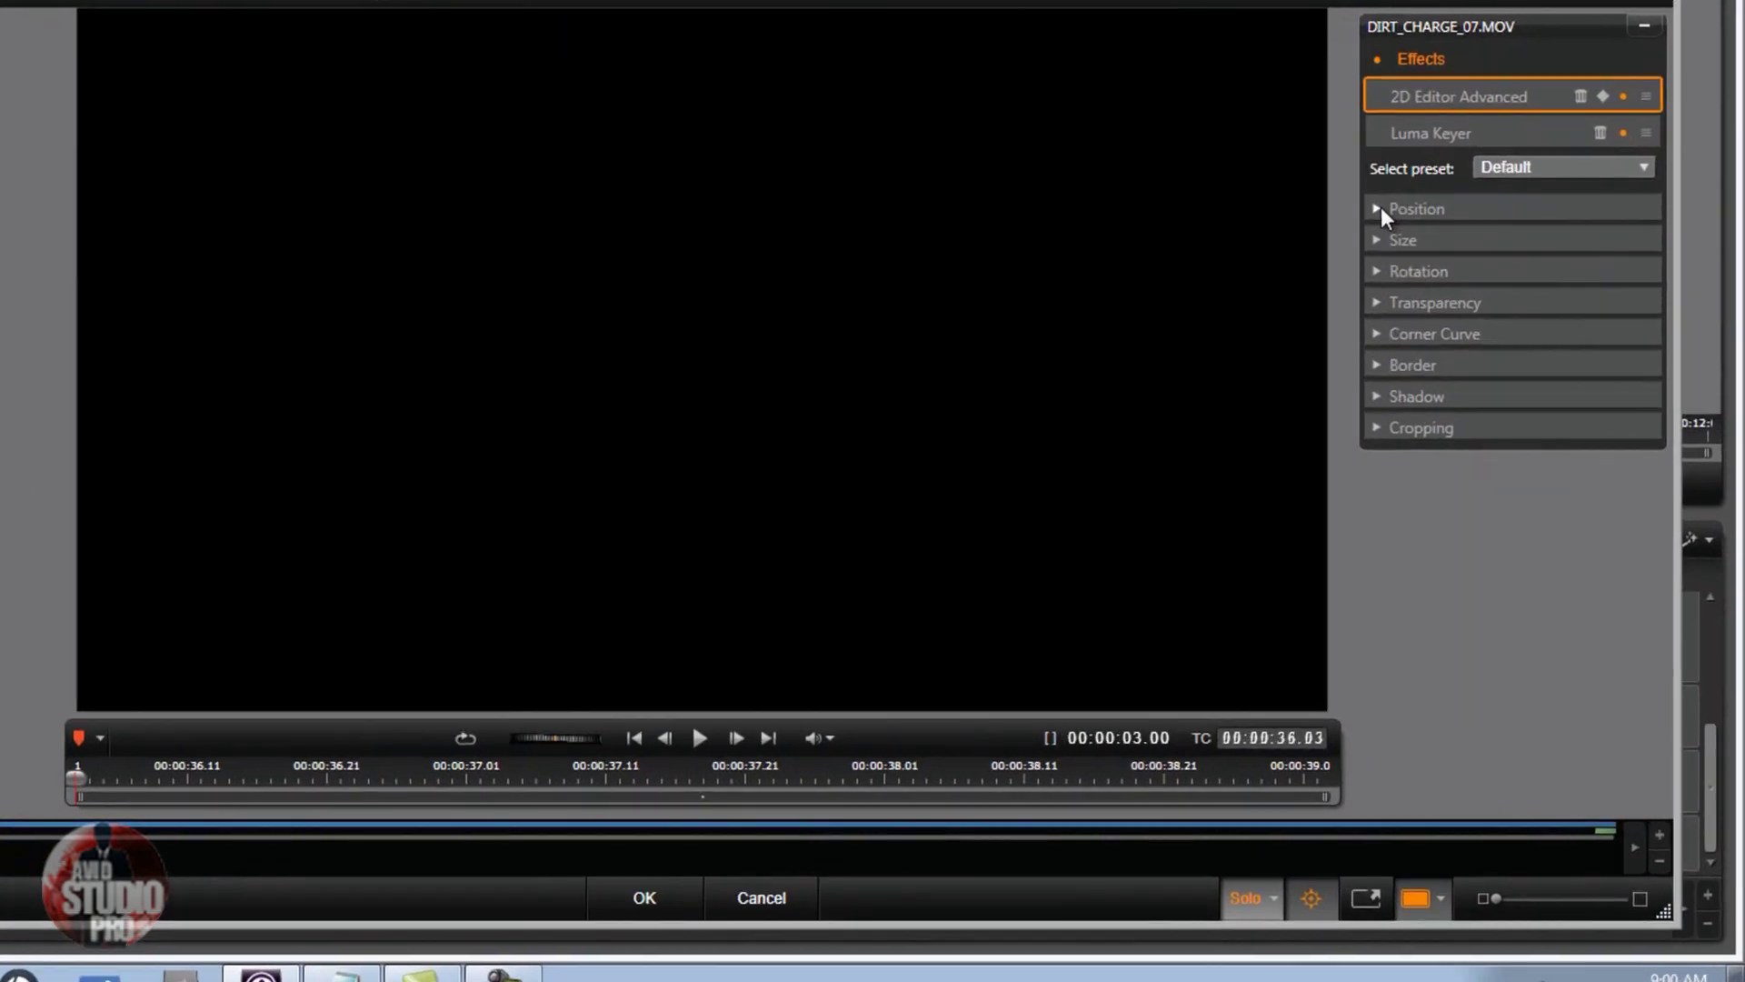
pyautogui.click(1255, 896)
pyautogui.click(1252, 940)
# Set Dirt_Charge_07.mov's 2D Editor Advanced to No Preset with horizontal position 12.8 and vertical position 30.6, and preview it.
pyautogui.click(1361, 181)
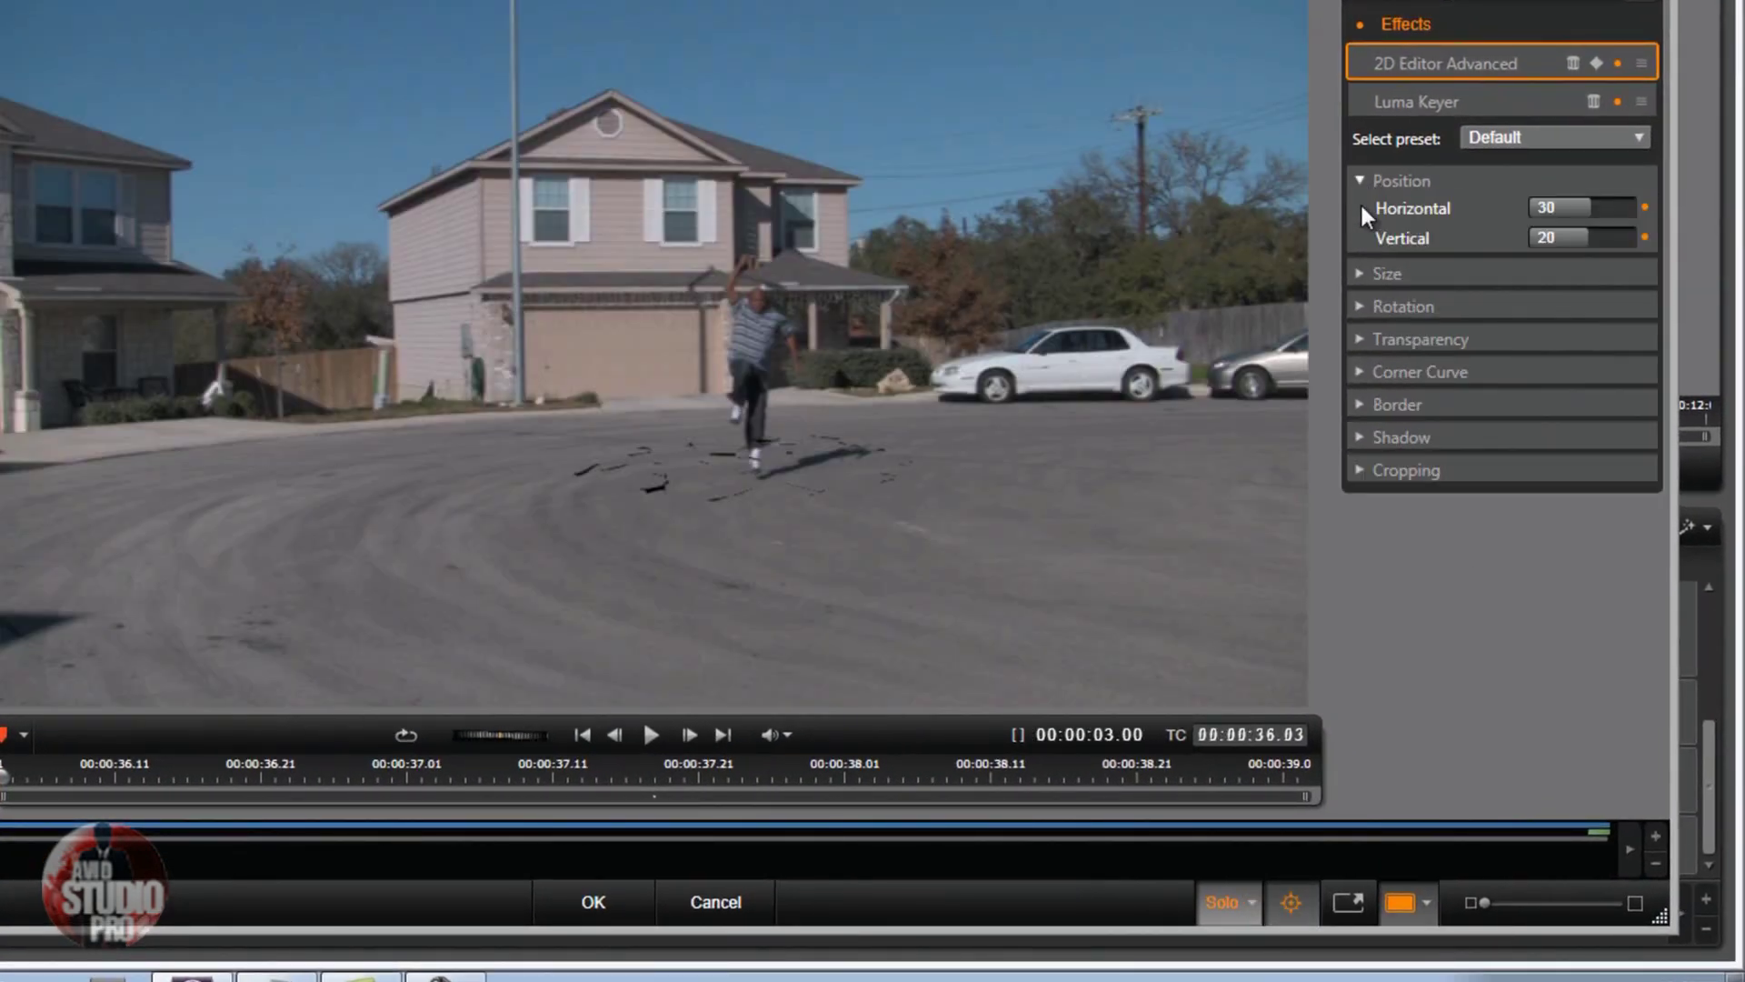
pyautogui.click(1362, 274)
pyautogui.click(1632, 138)
pyautogui.click(1535, 169)
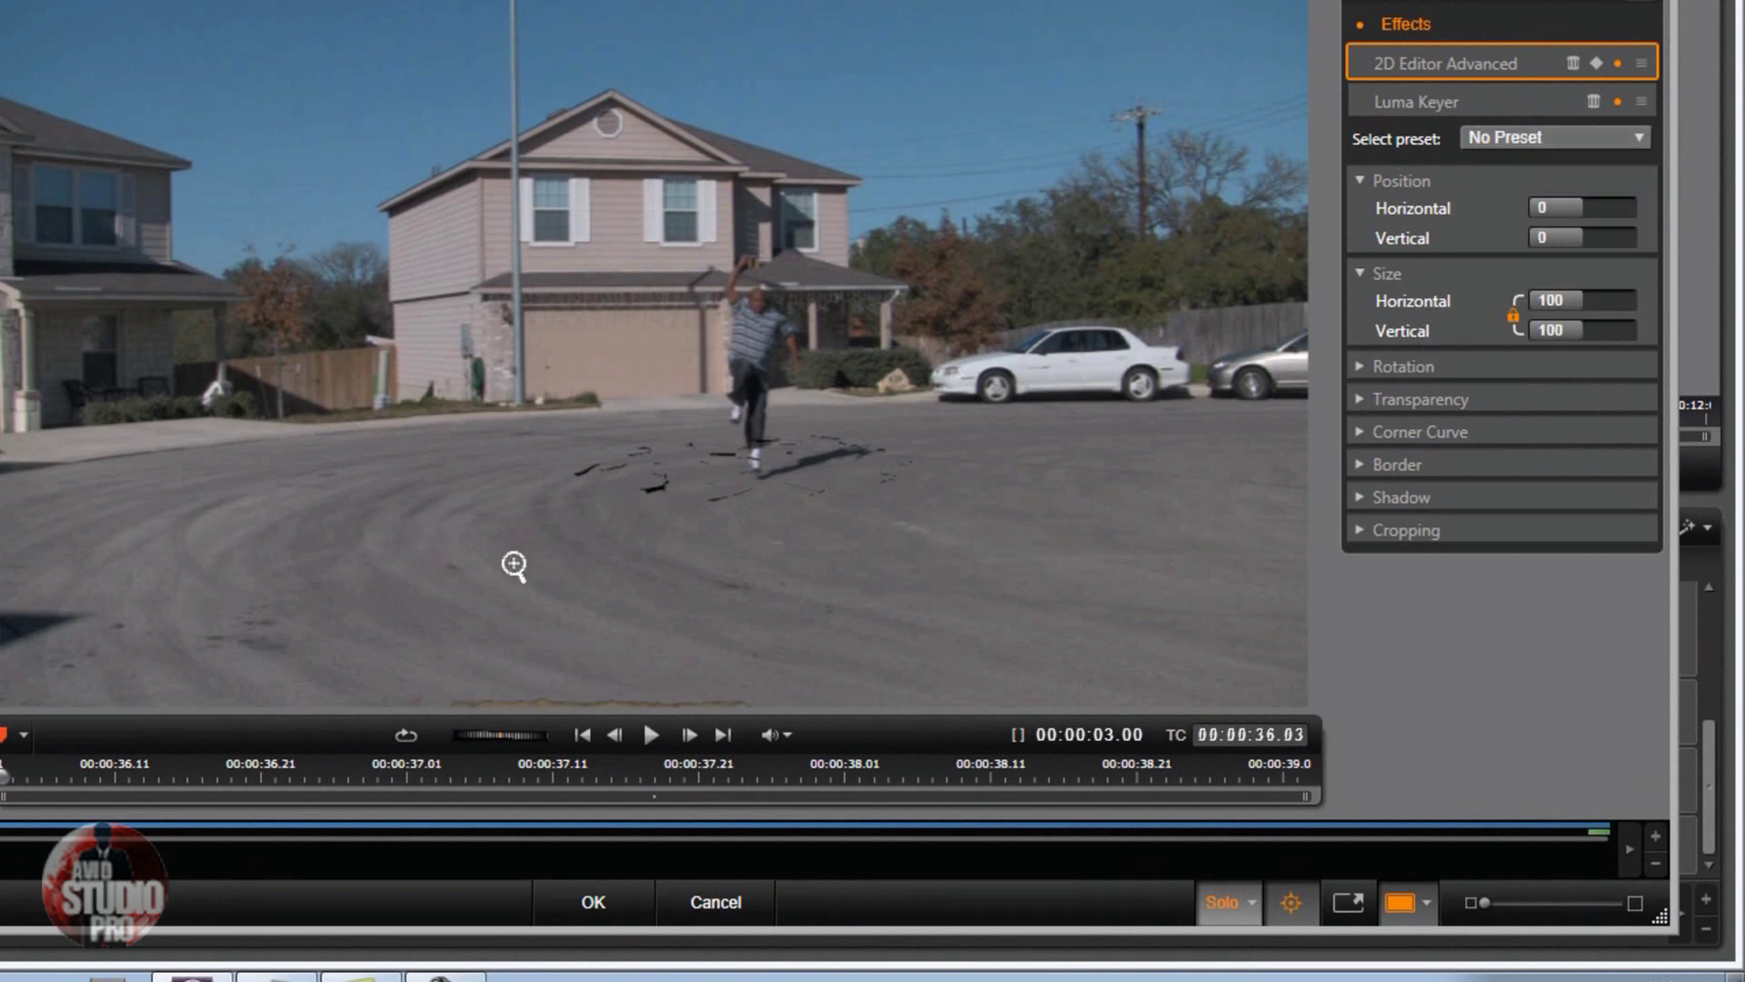
pyautogui.moveTo(1560, 236); pyautogui.dragTo(1591, 207)
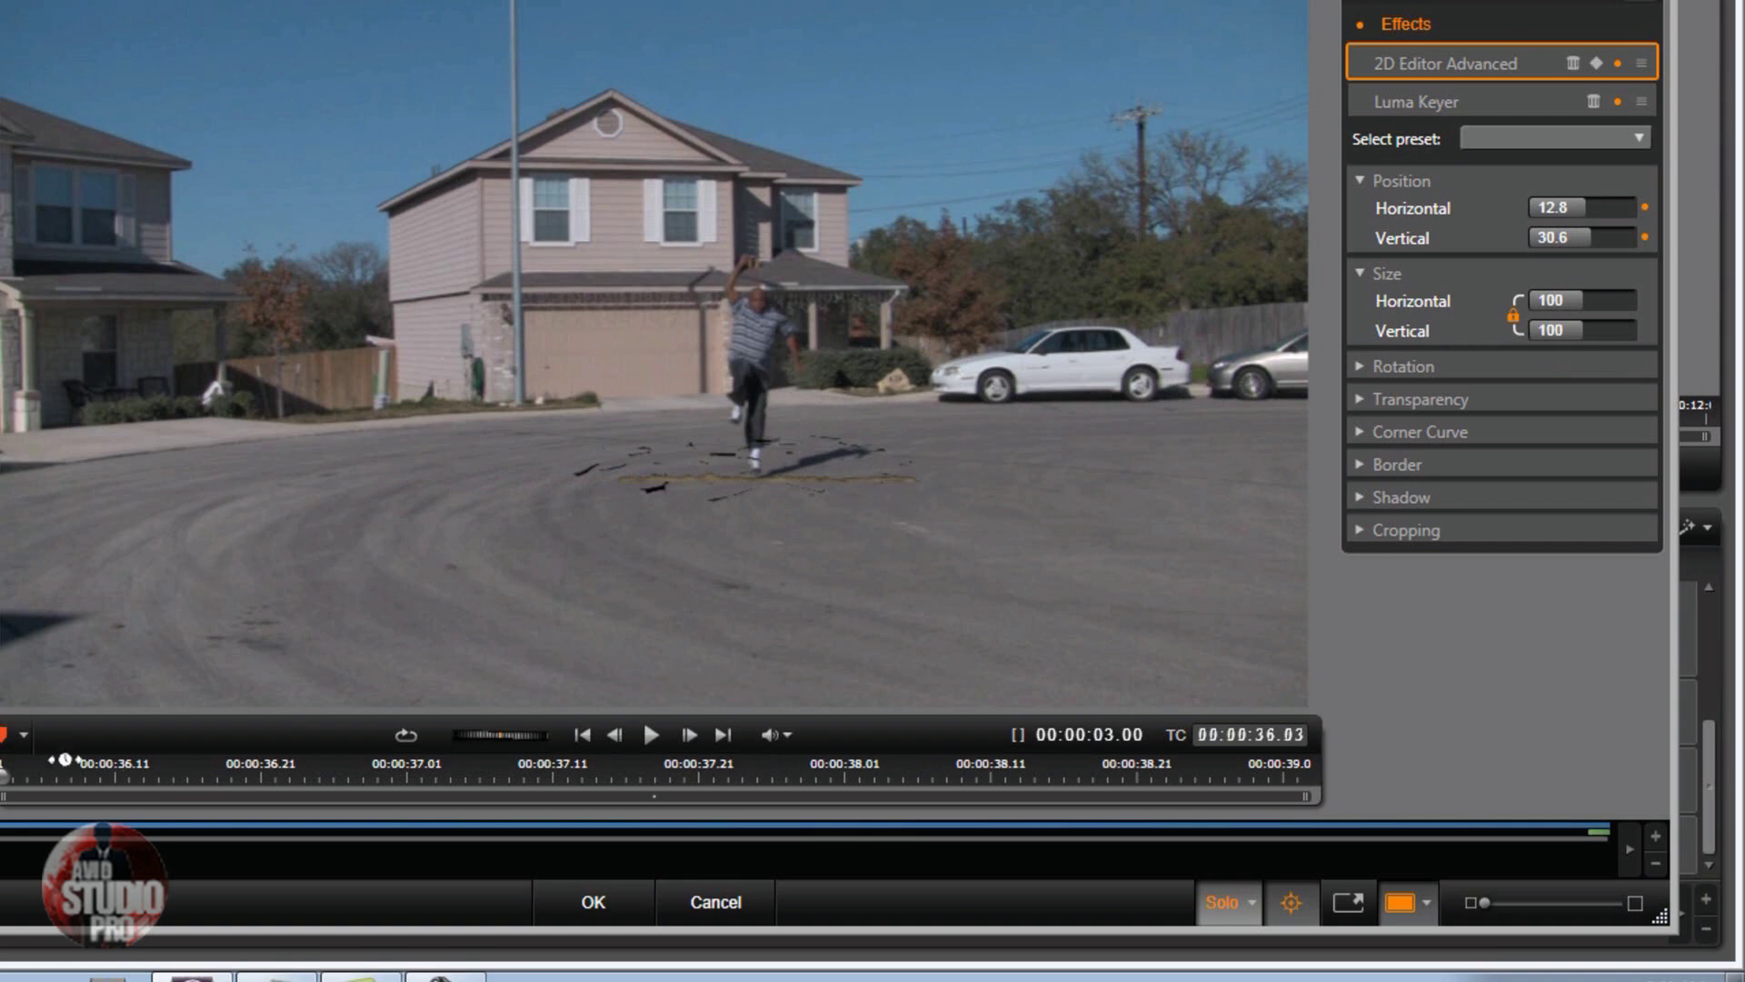
pyautogui.click(649, 734)
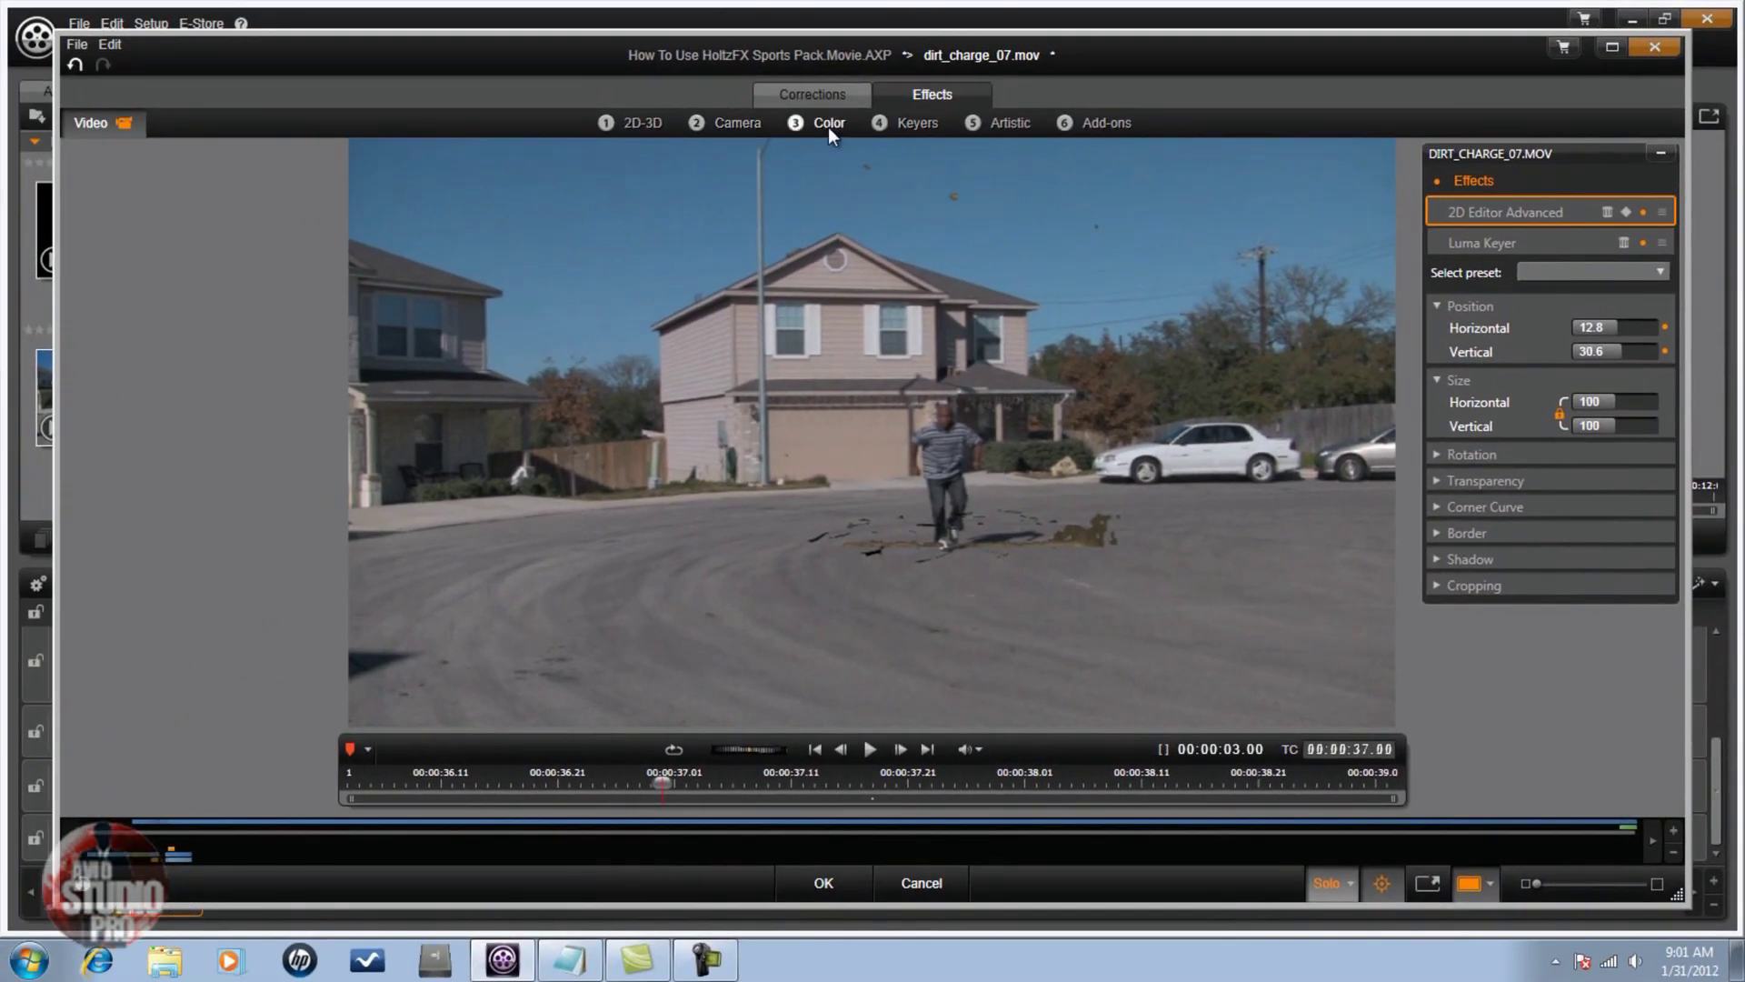
# Add Base Color Correction to Dirt_Charge_07.mov and set its Intensity Correction black value to -149, checking at 00:00:36.18.
pyautogui.click(827, 127)
pyautogui.moveTo(662, 784); pyautogui.dragTo(522, 778)
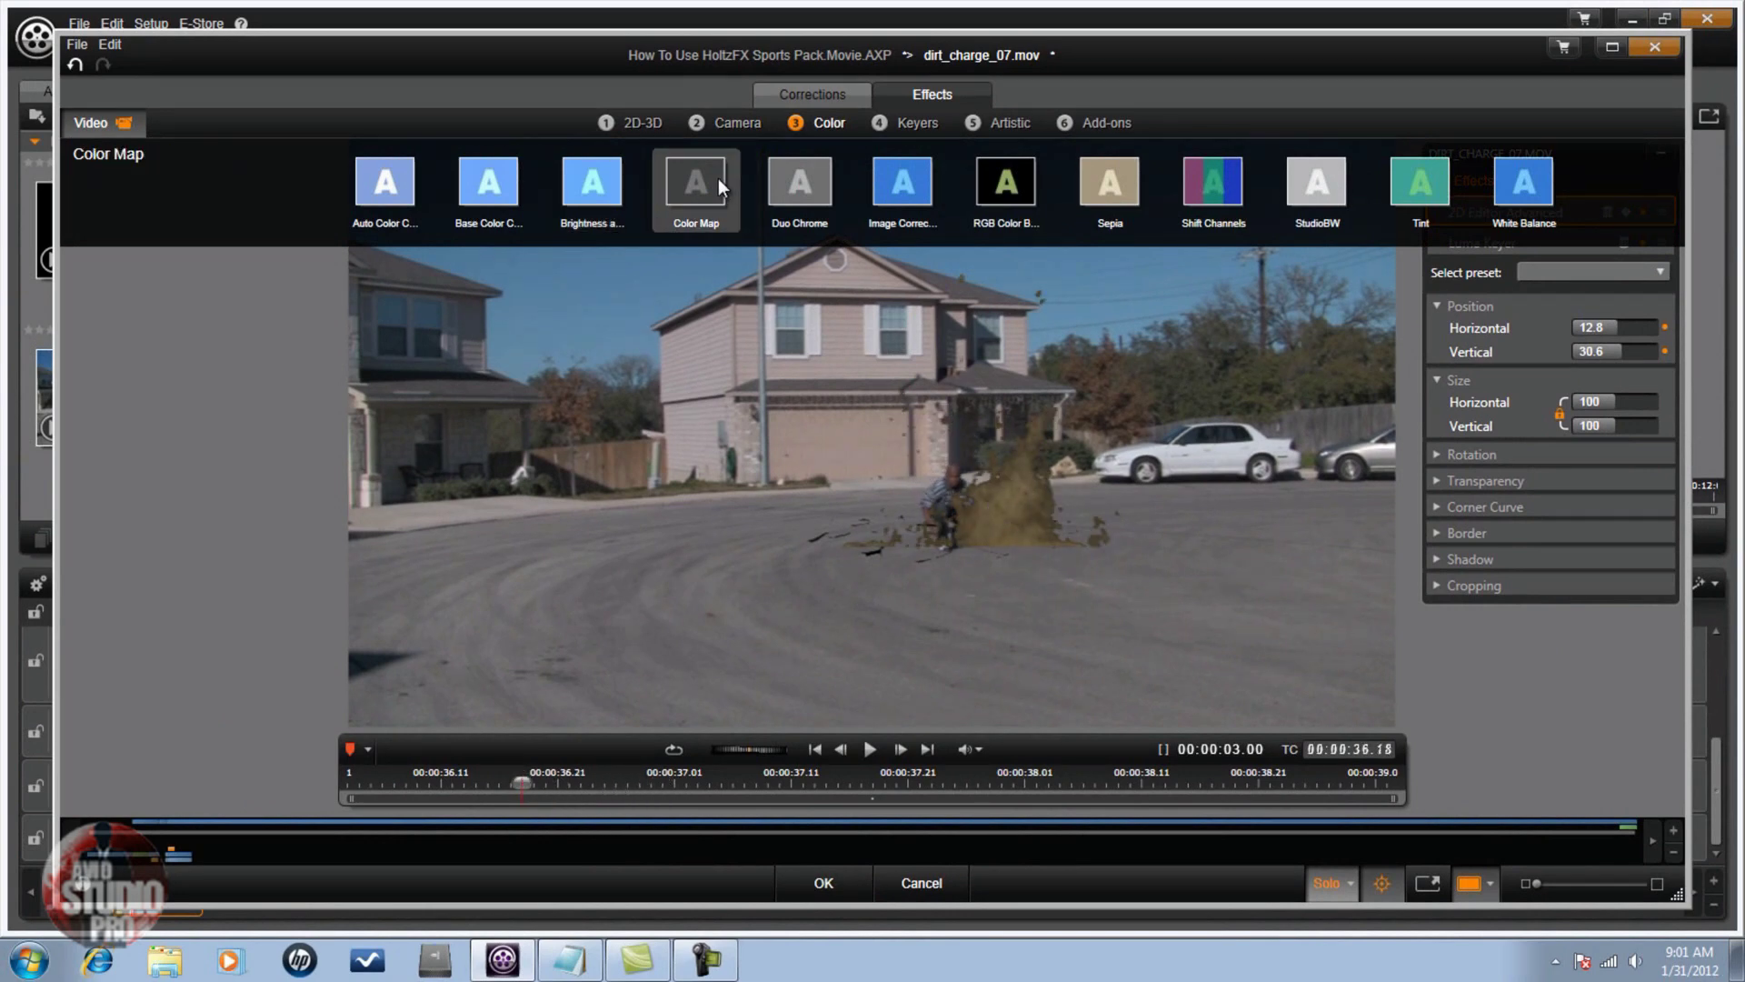
pyautogui.click(491, 187)
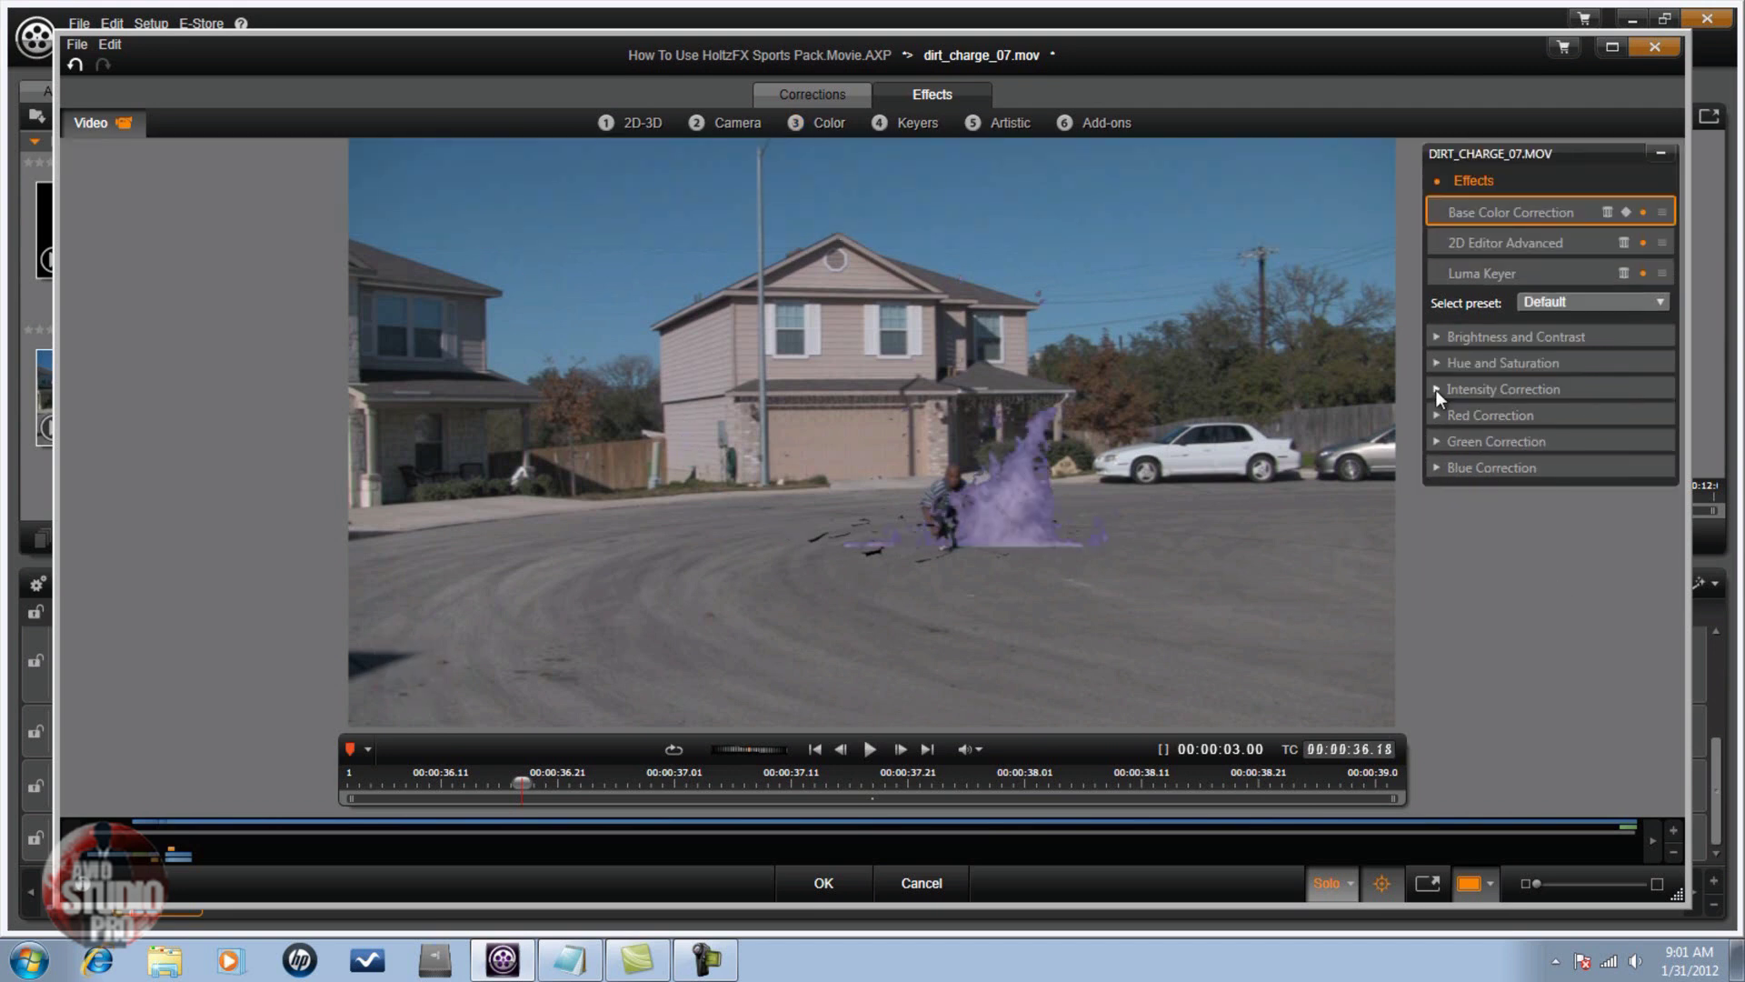
pyautogui.click(1436, 390)
pyautogui.moveTo(1617, 462); pyautogui.dragTo(1561, 447)
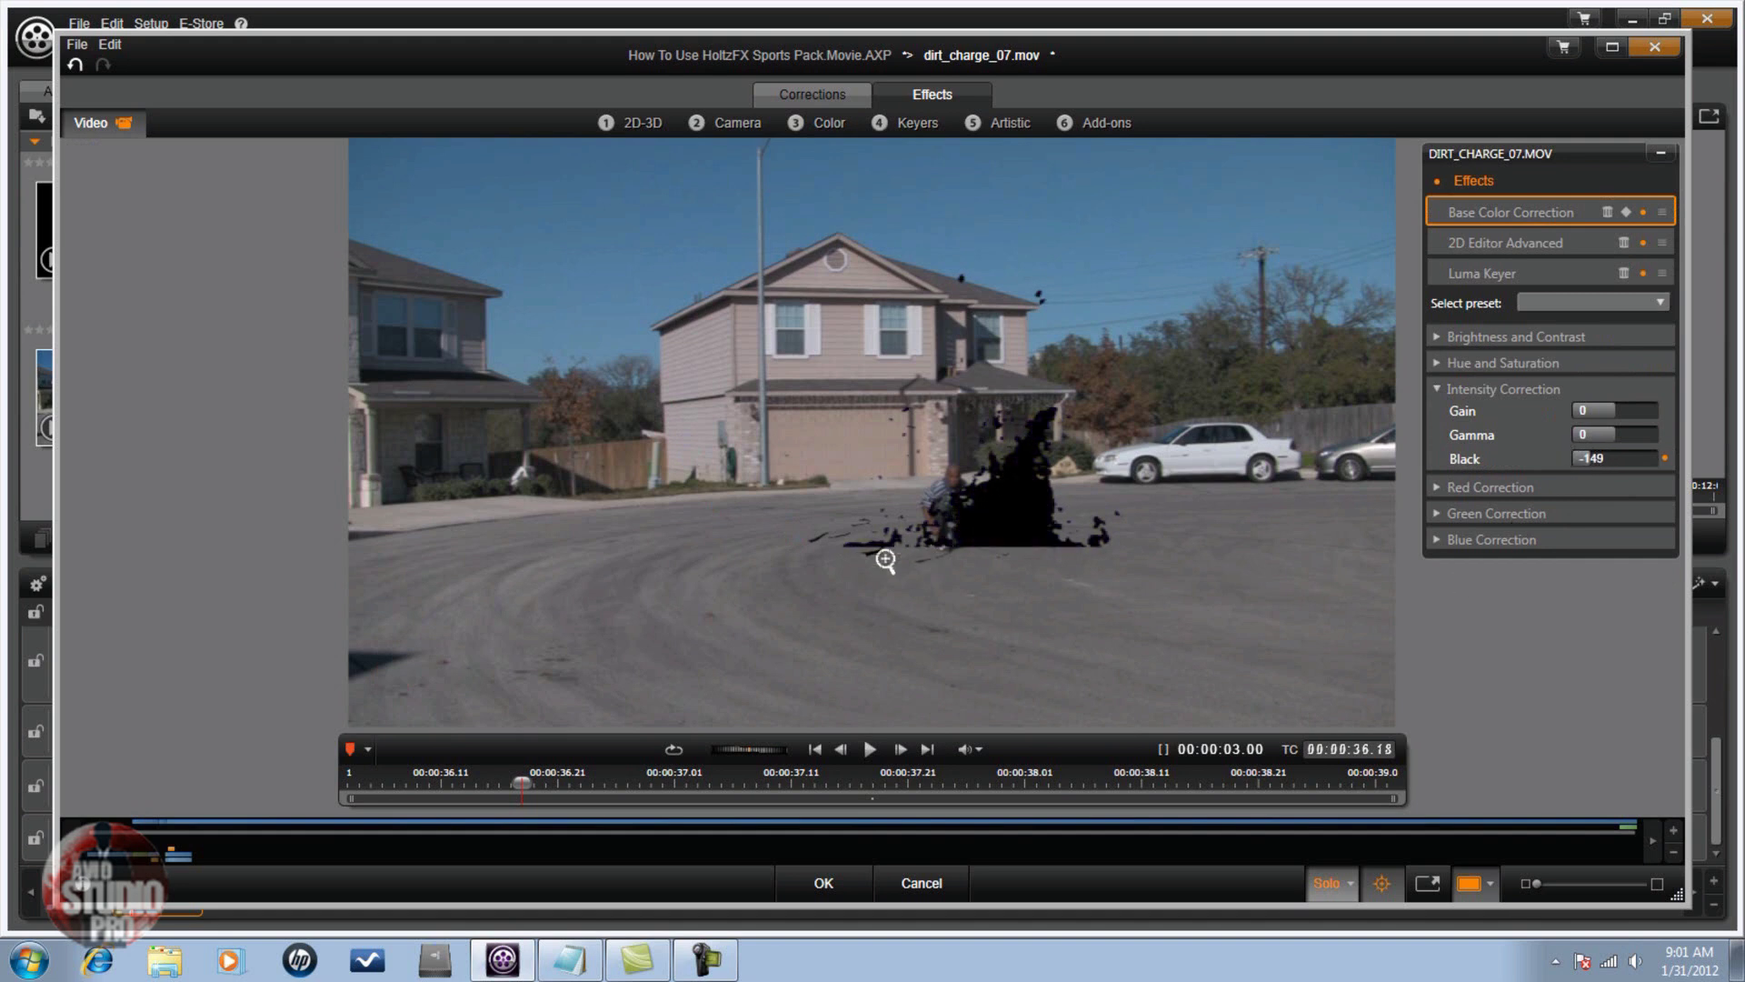
# Add the Brightness and Contrast effect with its Default preset to Dirt_Charge_07.mov and accept the clip's effects.
pyautogui.click(833, 138)
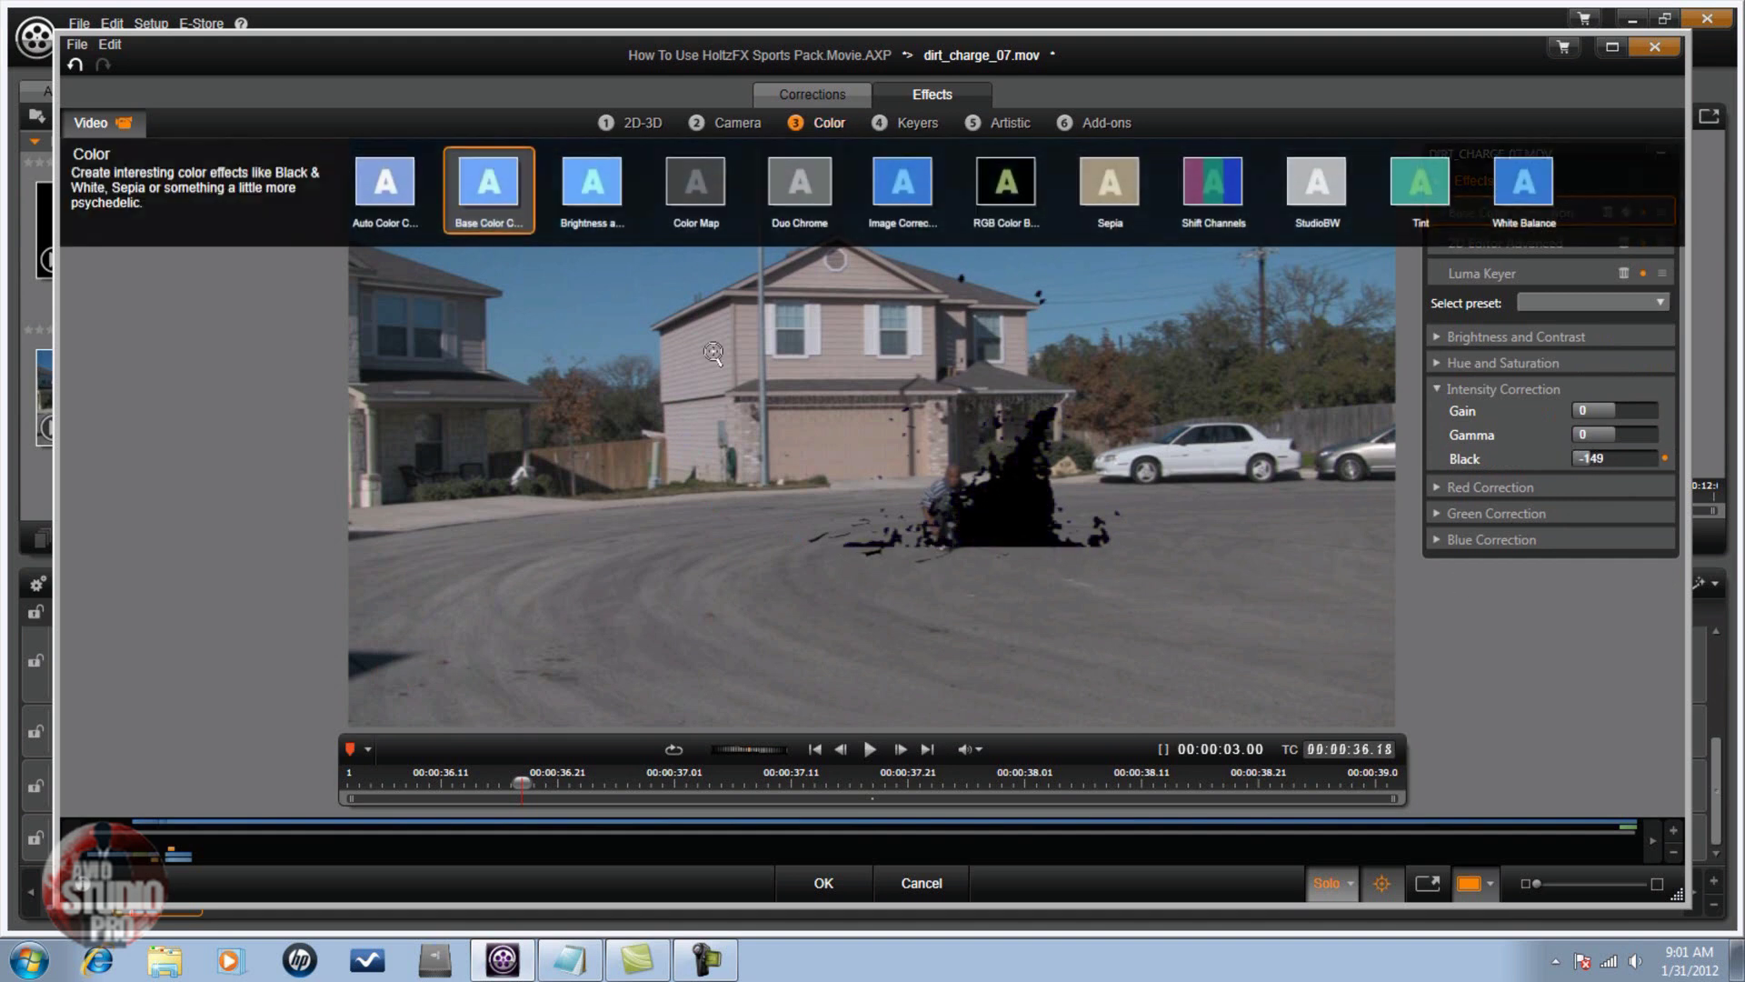
pyautogui.moveTo(592, 205); pyautogui.dragTo(1095, 612)
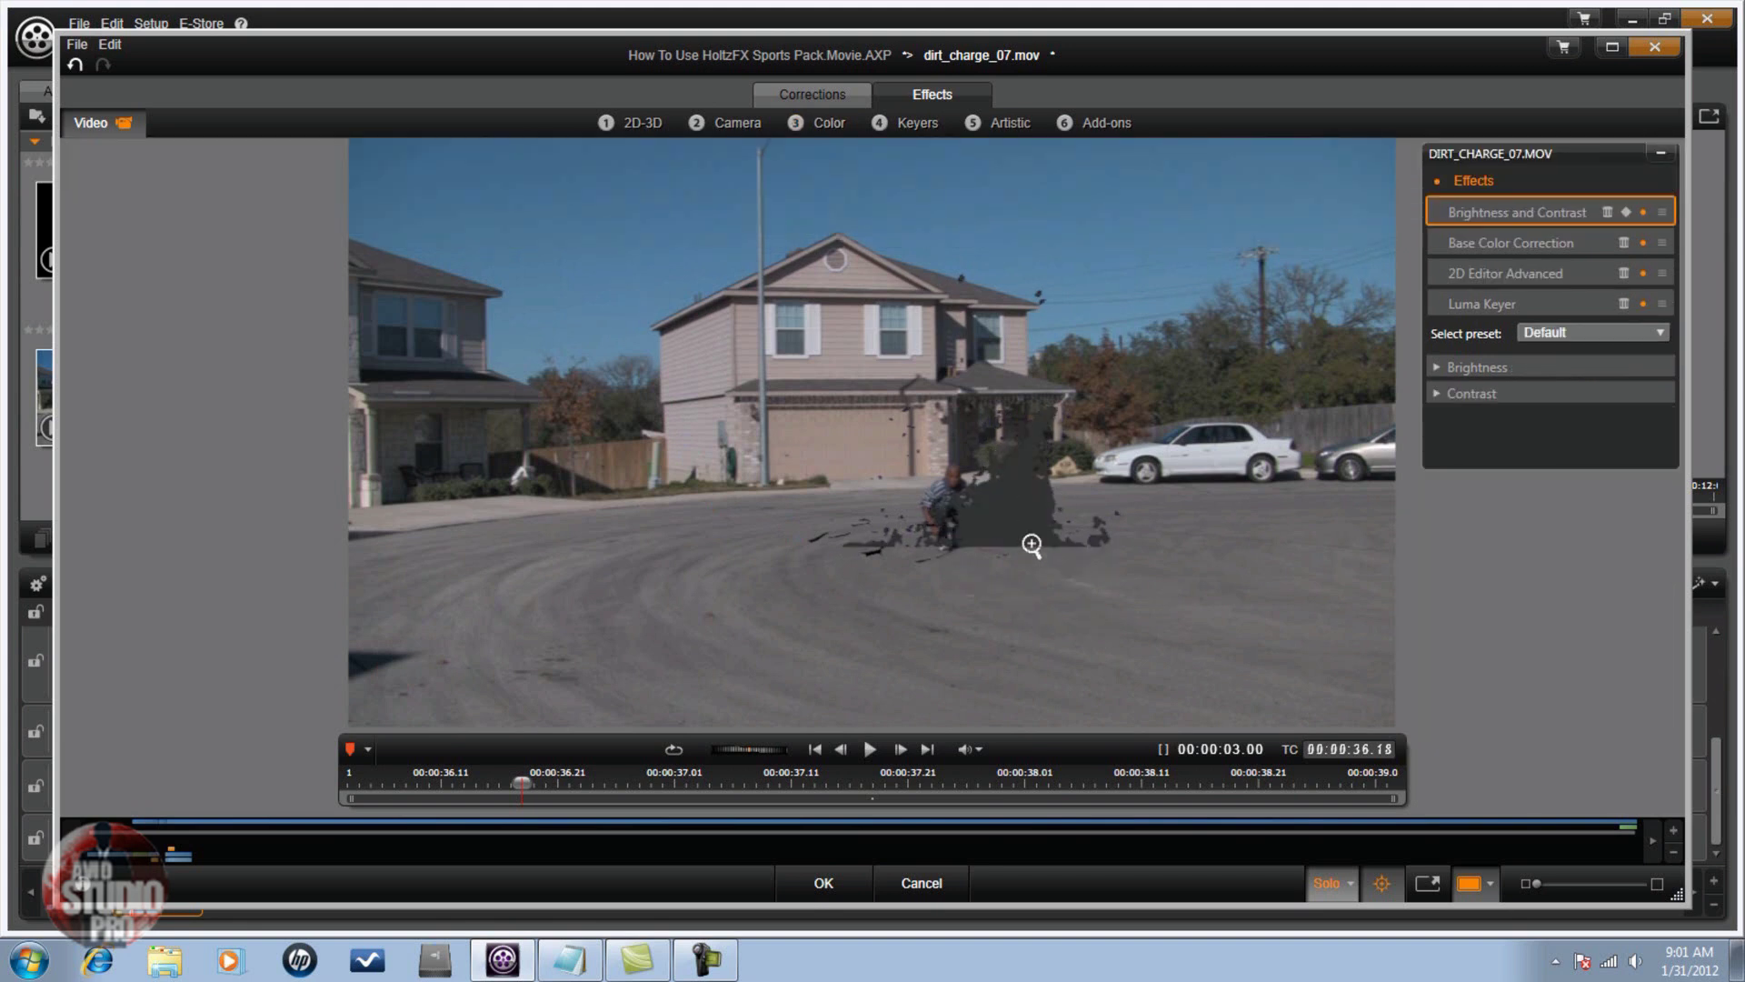
pyautogui.click(1438, 365)
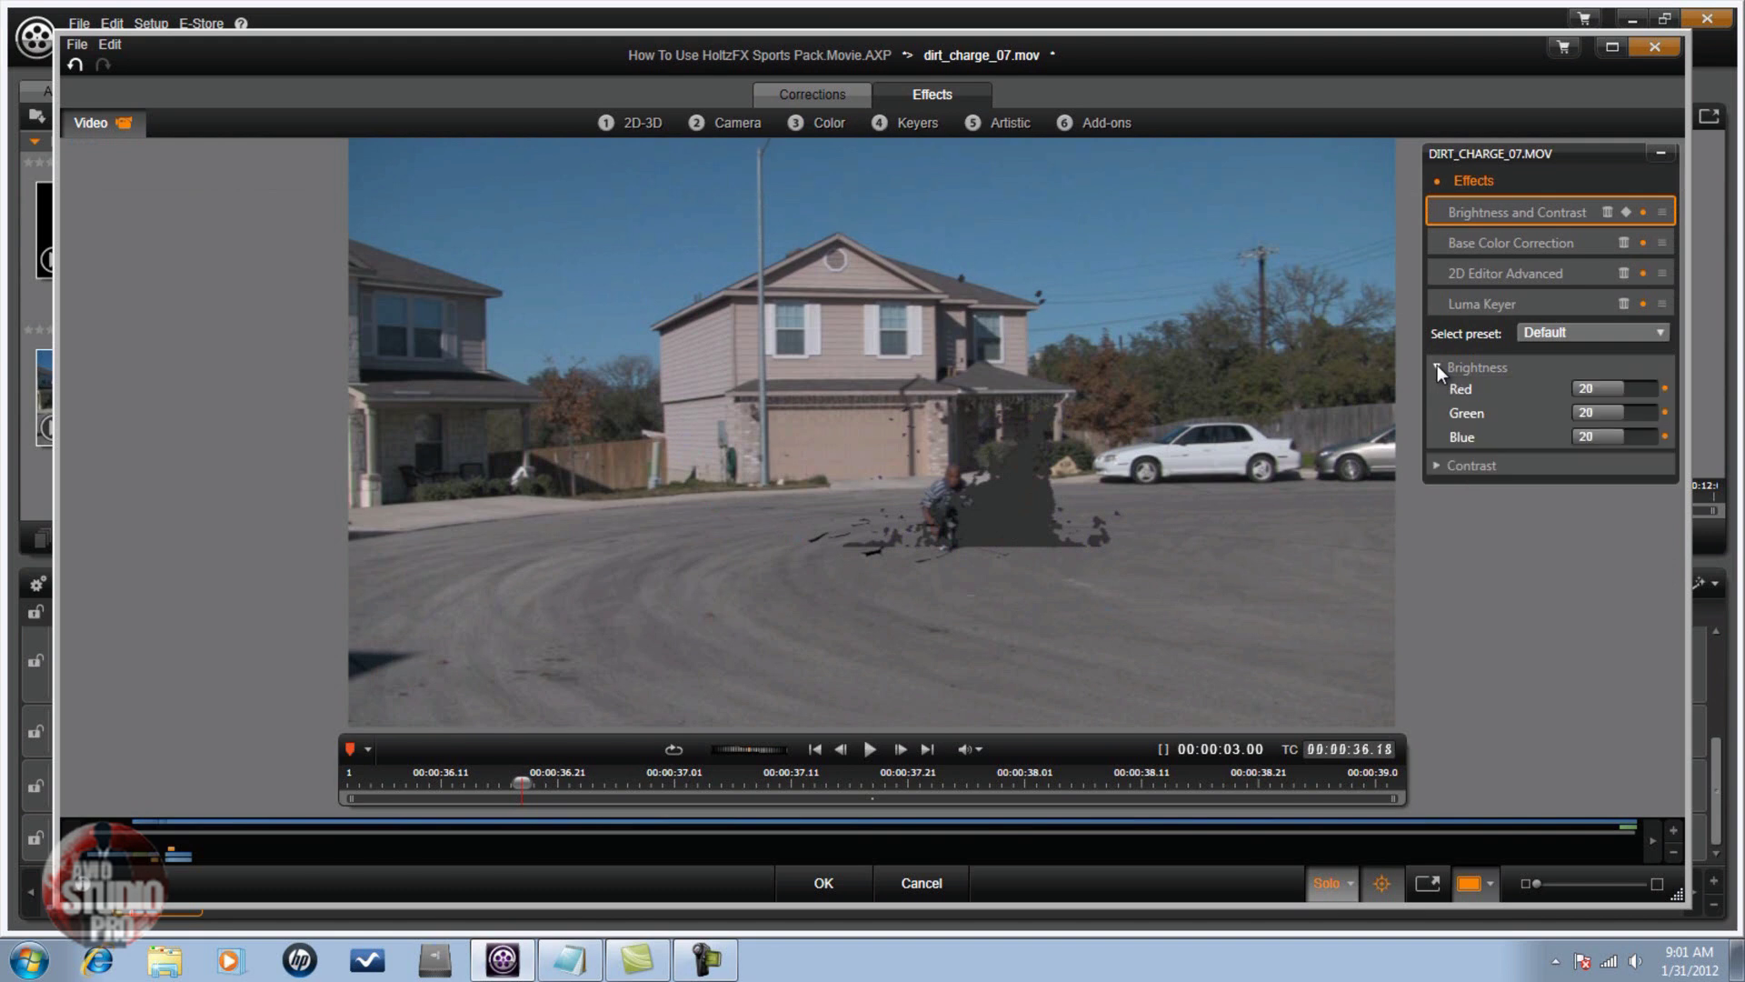
pyautogui.click(1442, 363)
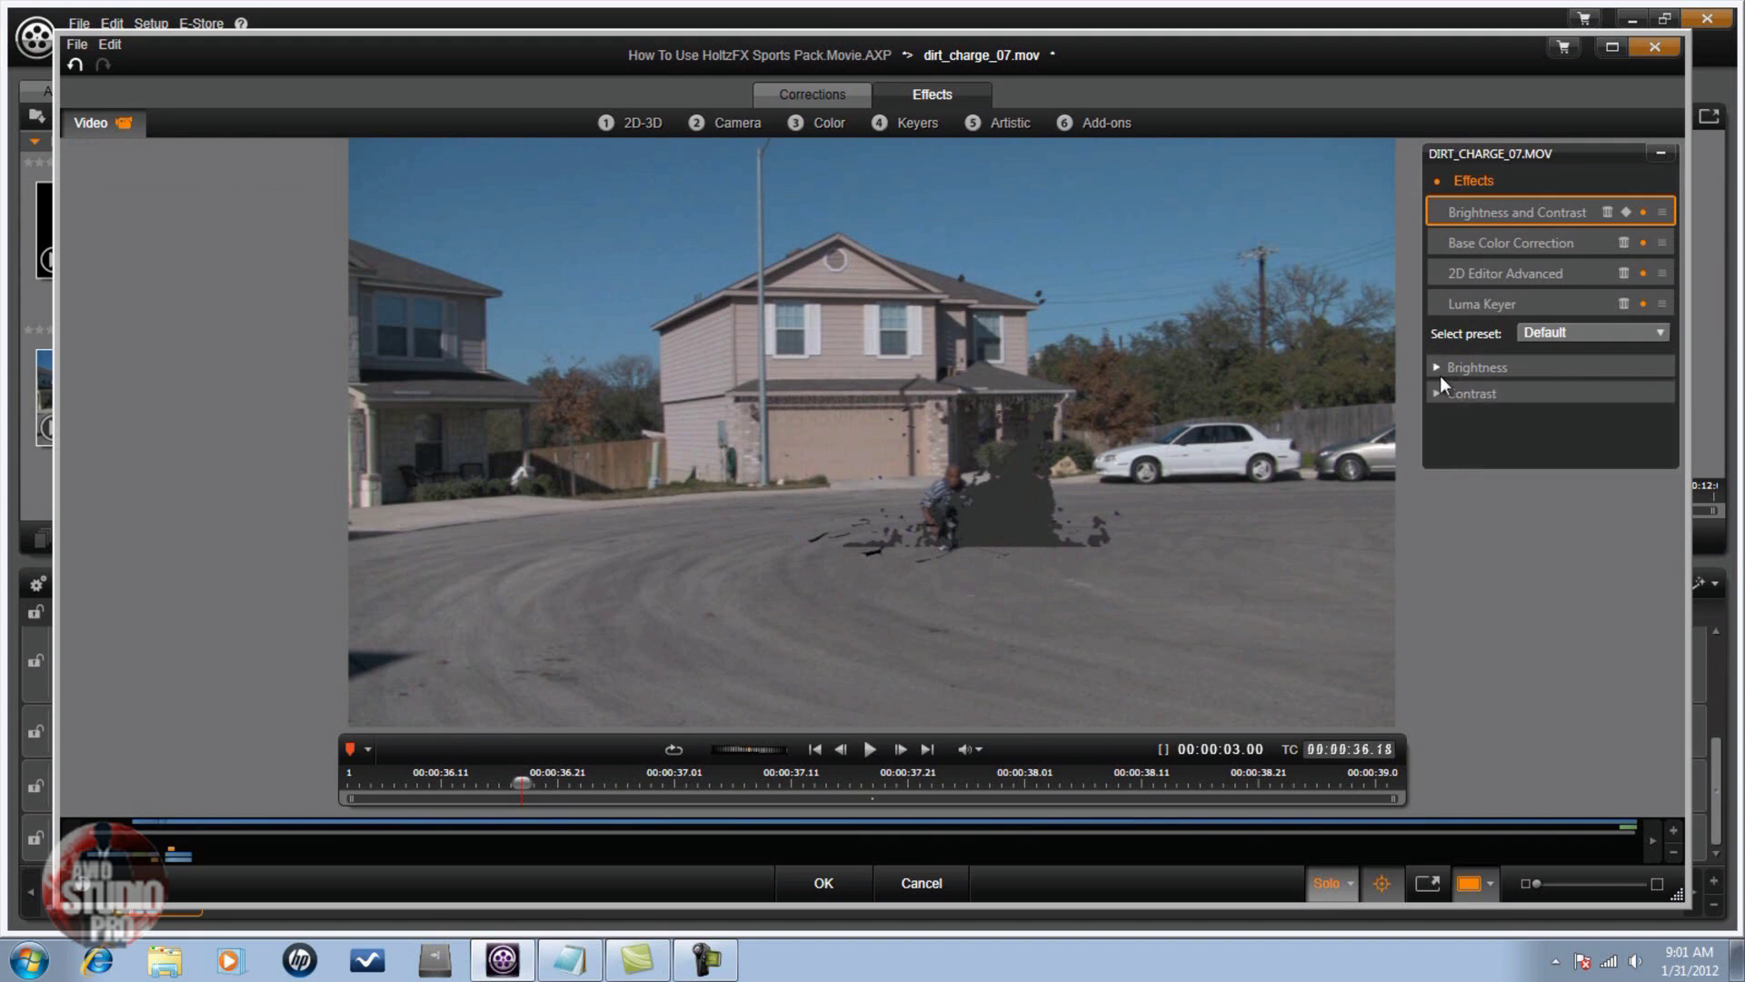
pyautogui.click(1438, 394)
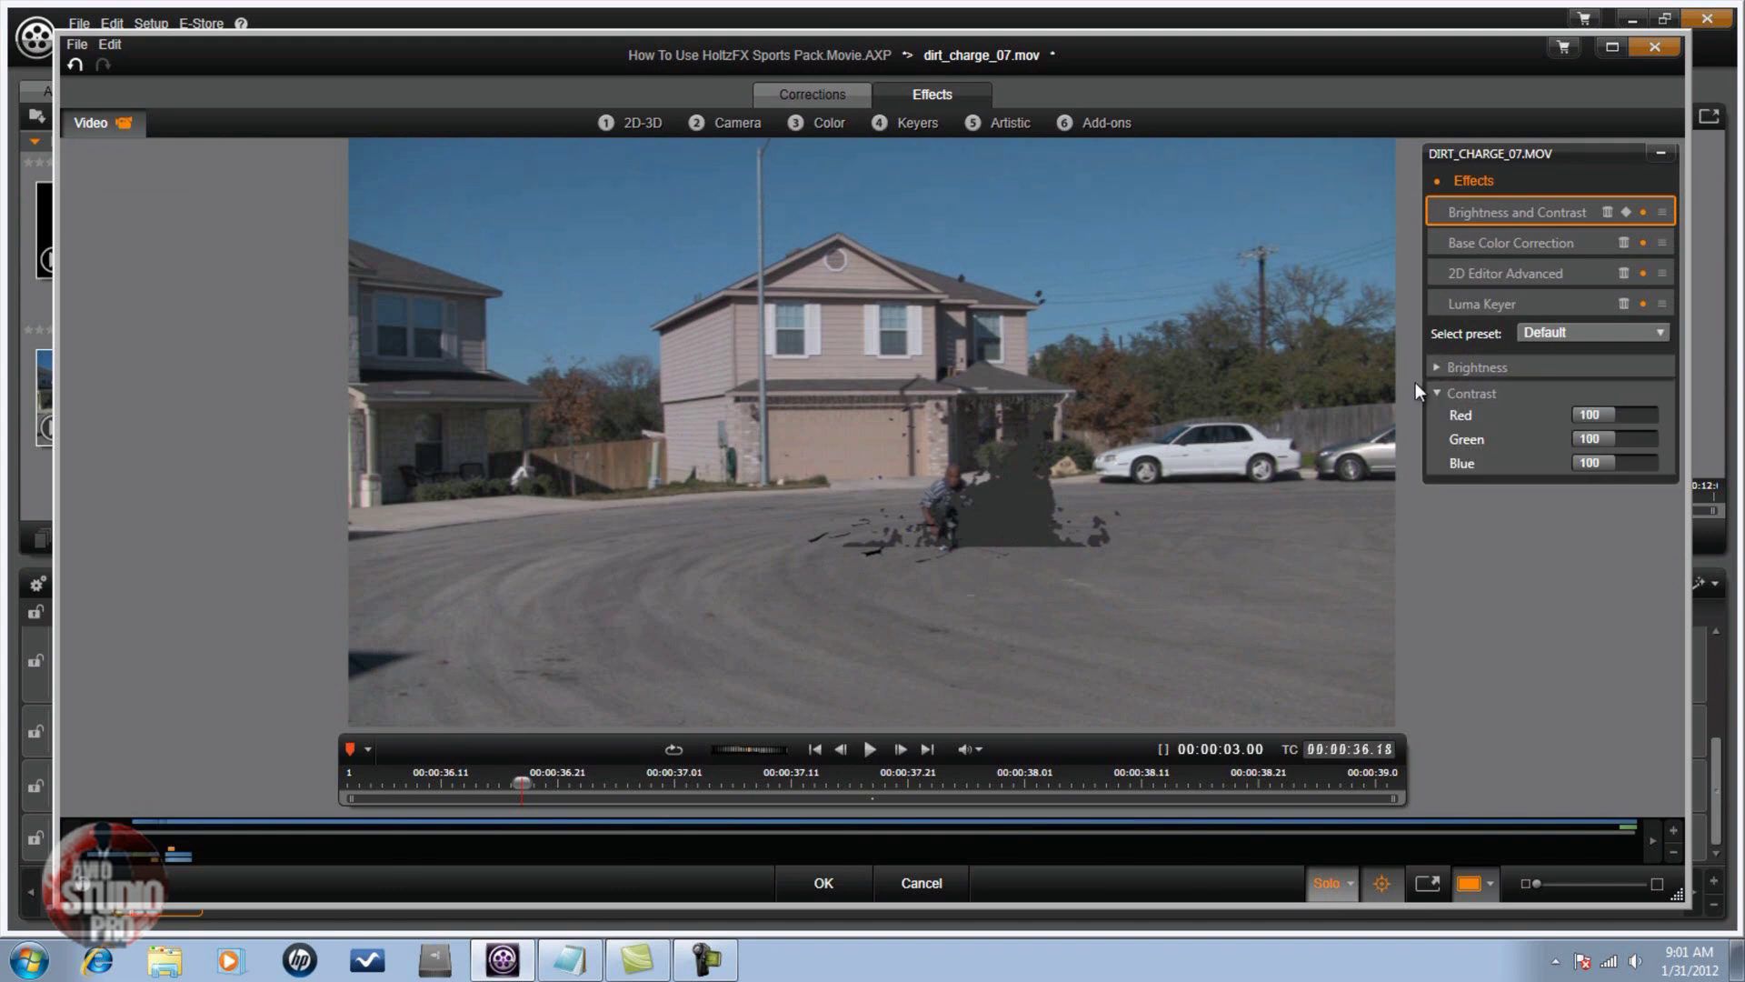
pyautogui.click(1437, 394)
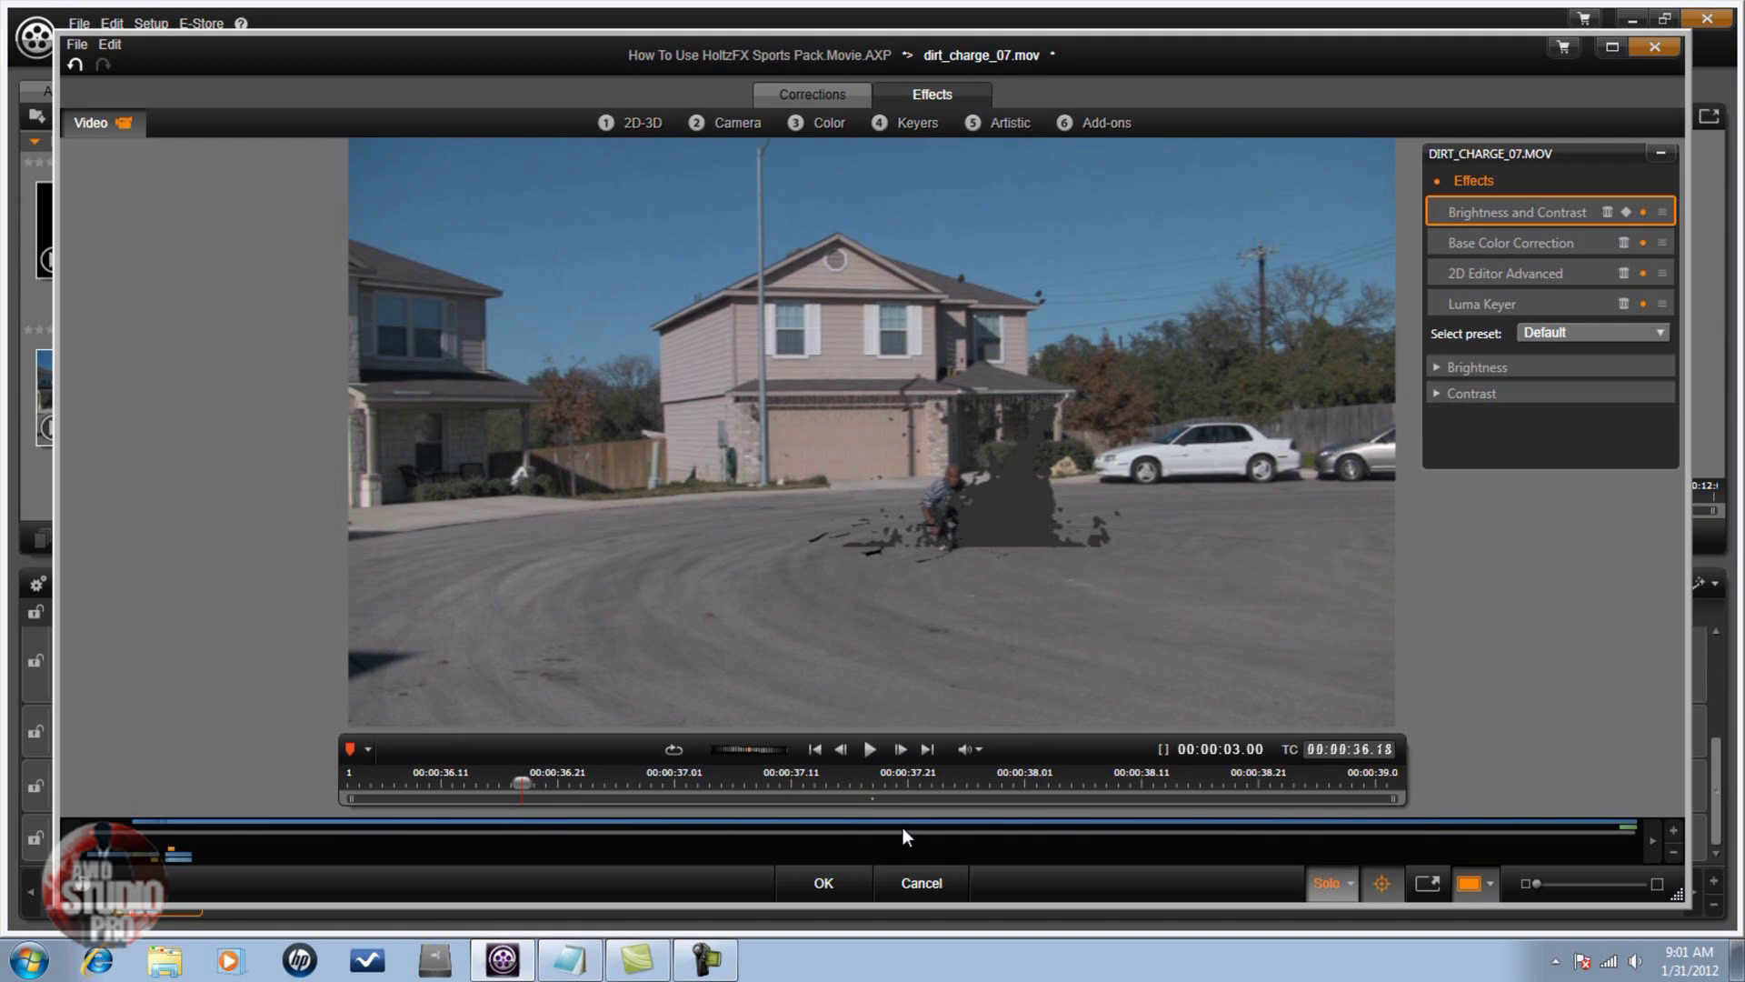
pyautogui.click(842, 882)
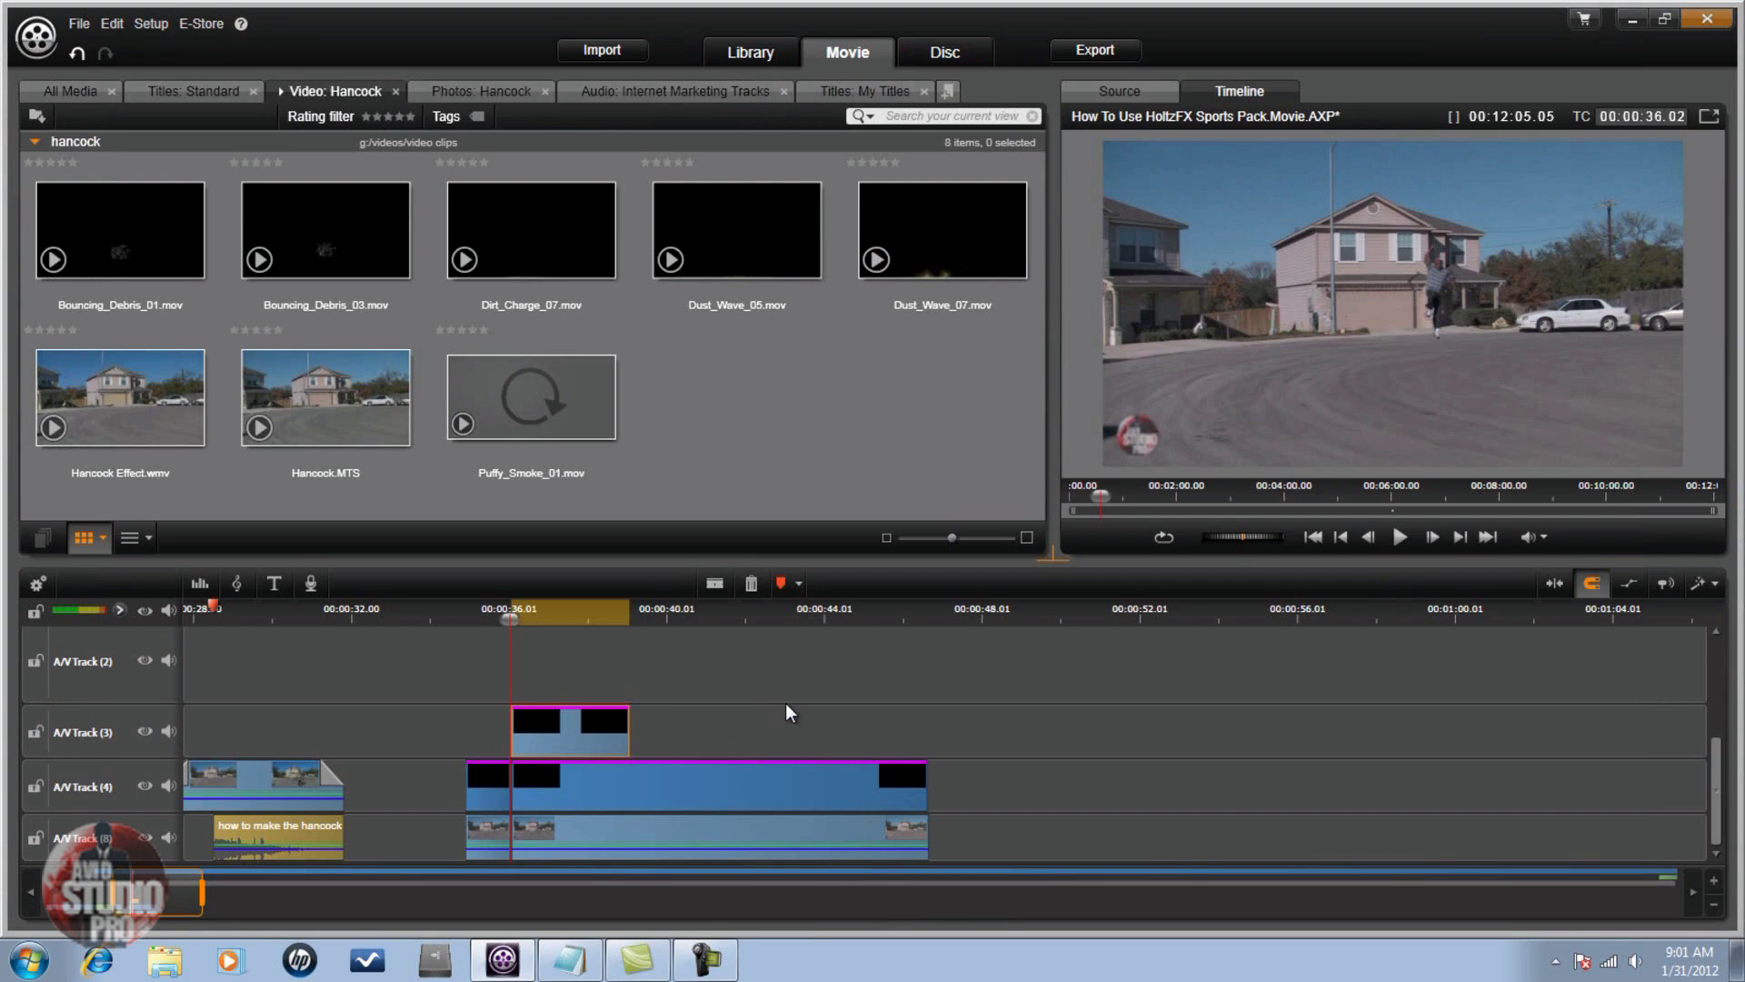
# Place Bouncing_Debris_01.mov on A/V Track (2) and Bouncing_Debris_03.mov on A/V Track (1), both starting with the Dirt_Charge_07.mov clip.
pyautogui.moveTo(115, 229); pyautogui.dragTo(609, 657)
pyautogui.click(323, 253)
pyautogui.moveTo(358, 334); pyautogui.dragTo(568, 651)
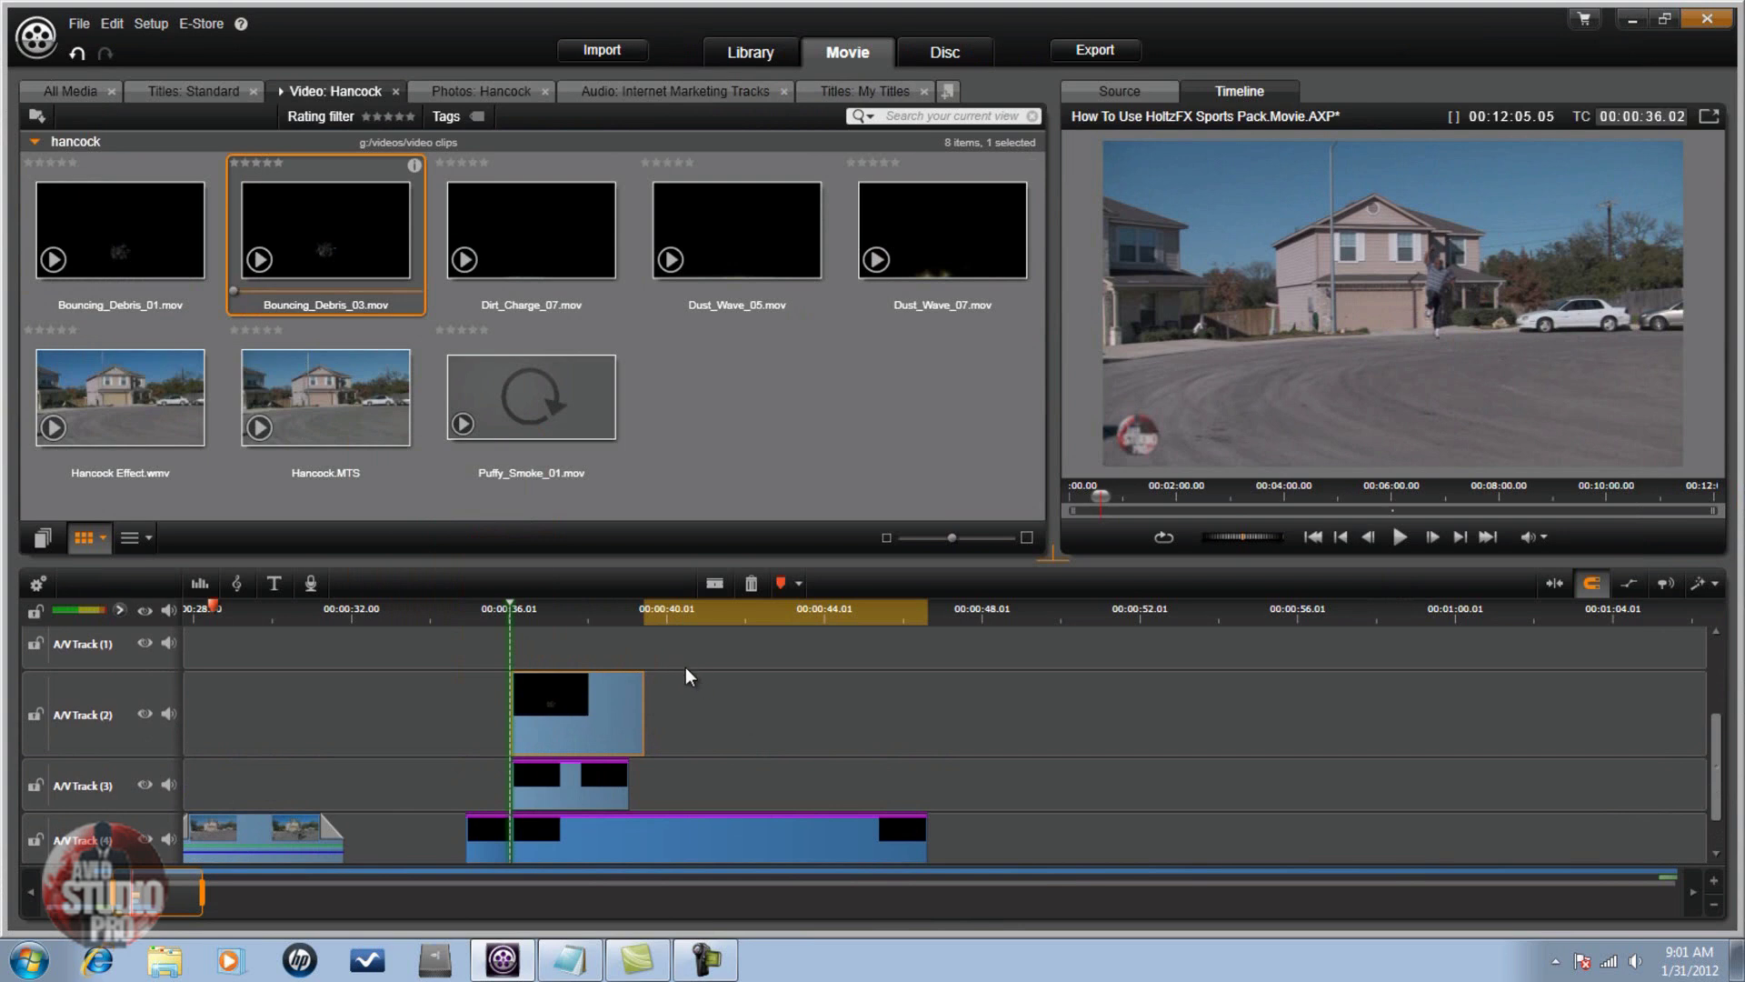
pyautogui.moveTo(686, 668); pyautogui.dragTo(689, 678)
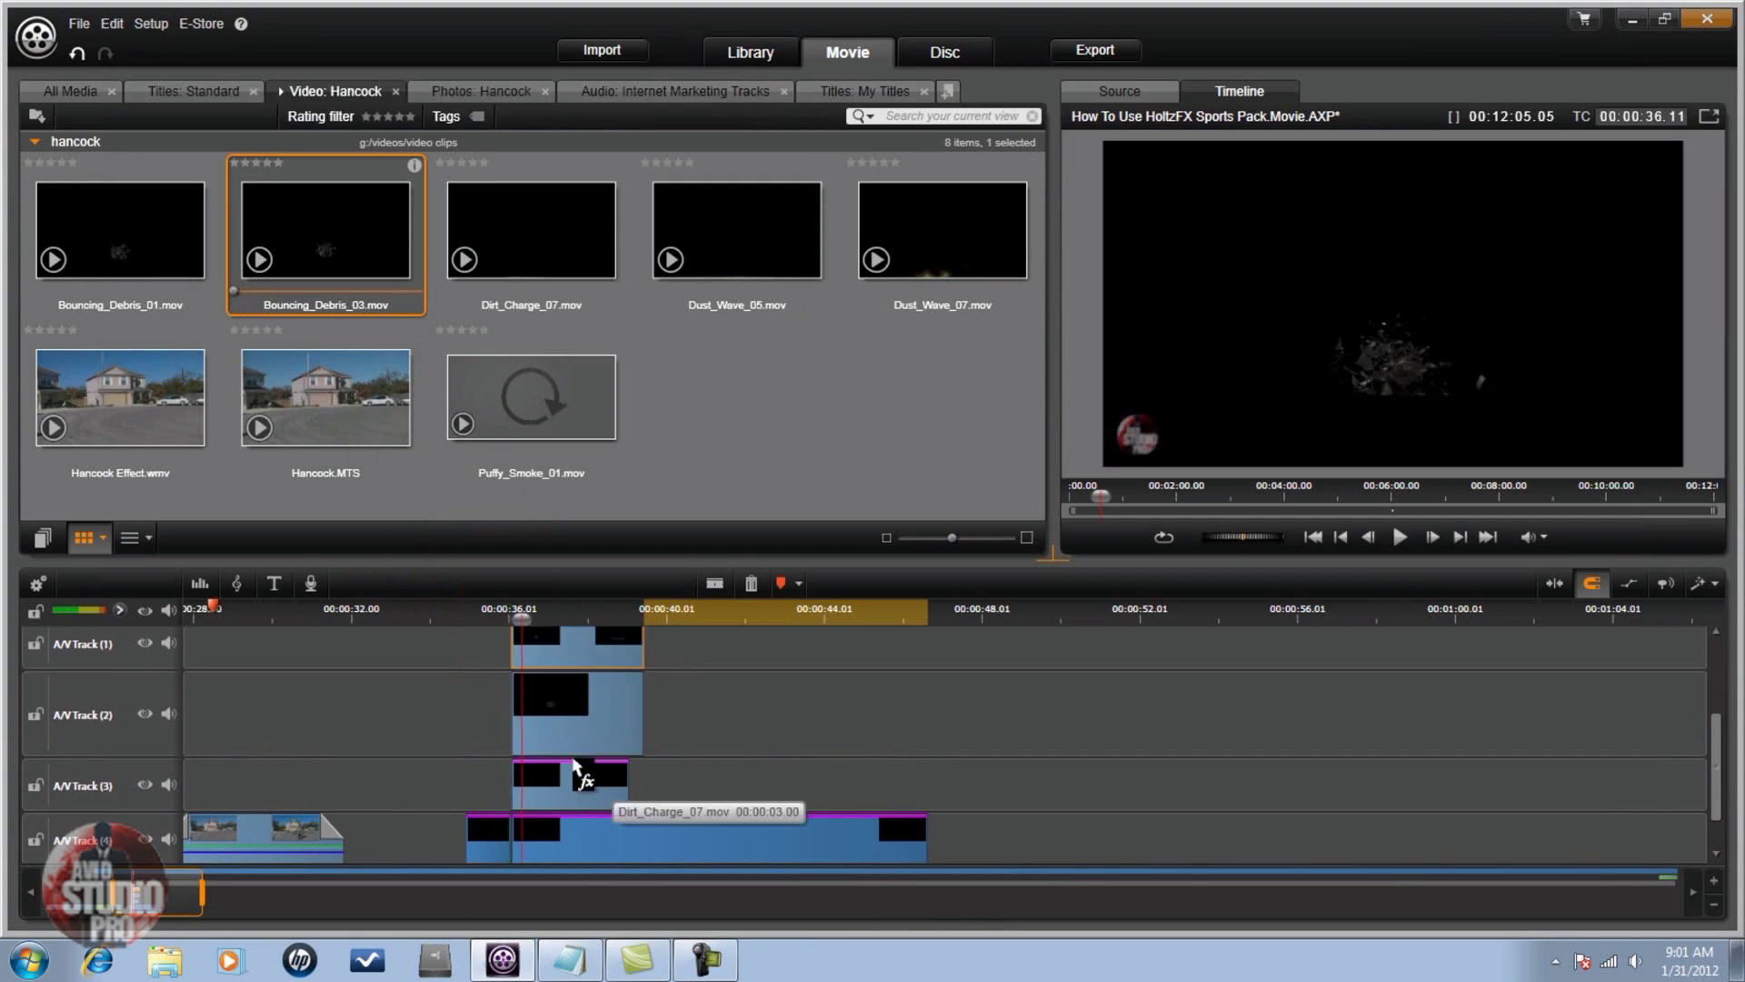
# Copy the effects of Dirt_Charge_07.mov and paste them onto the debris clips on A/V Track (2) and A/V Track (1).
pyautogui.rightClick(577, 771)
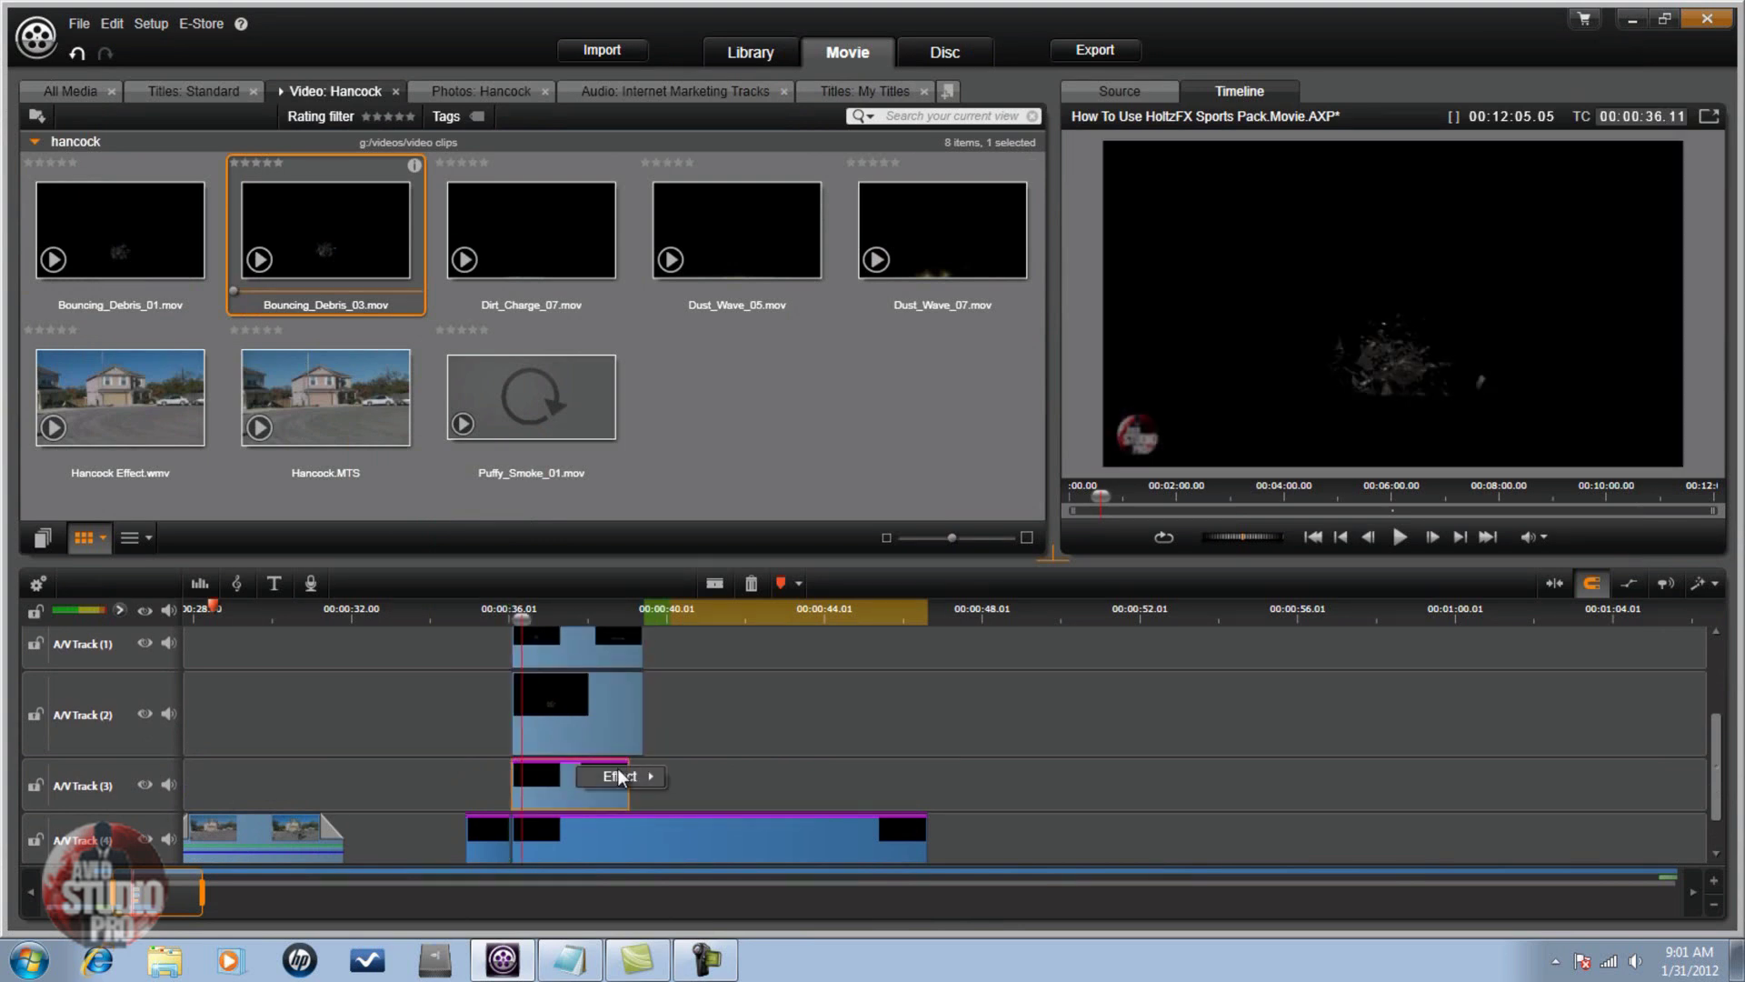
pyautogui.moveTo(627, 776)
pyautogui.click(711, 794)
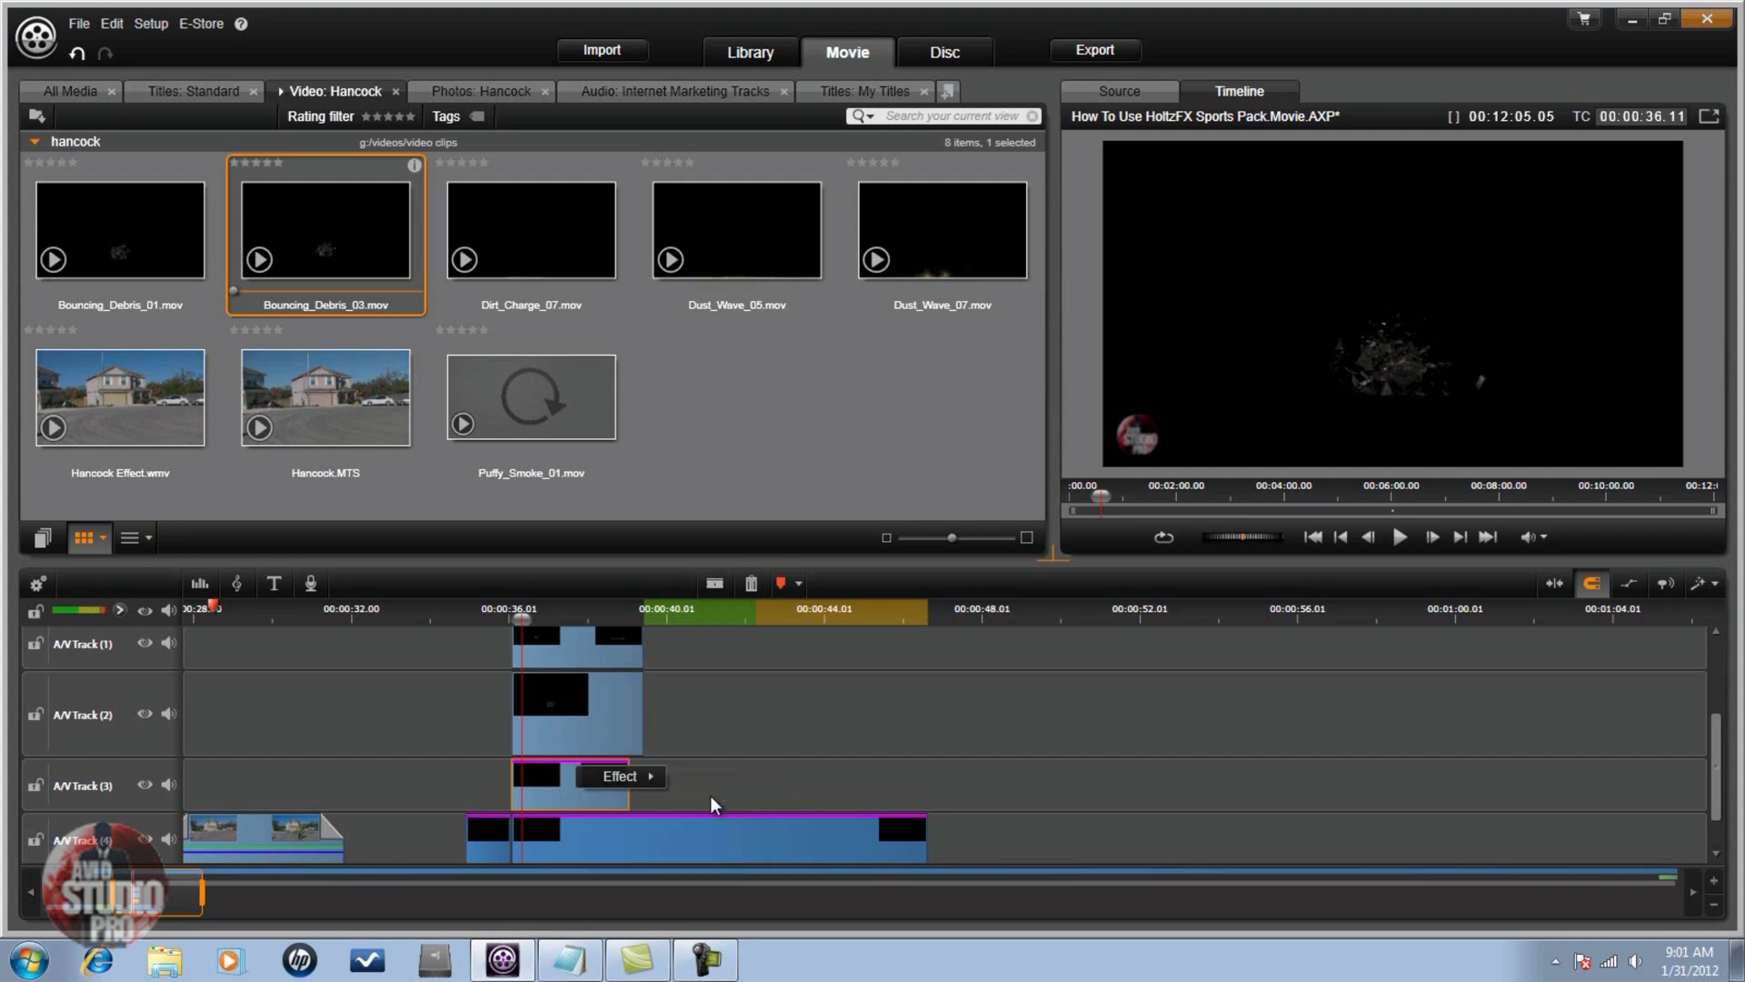
pyautogui.rightClick(593, 706)
pyautogui.click(639, 910)
pyautogui.rightClick(575, 643)
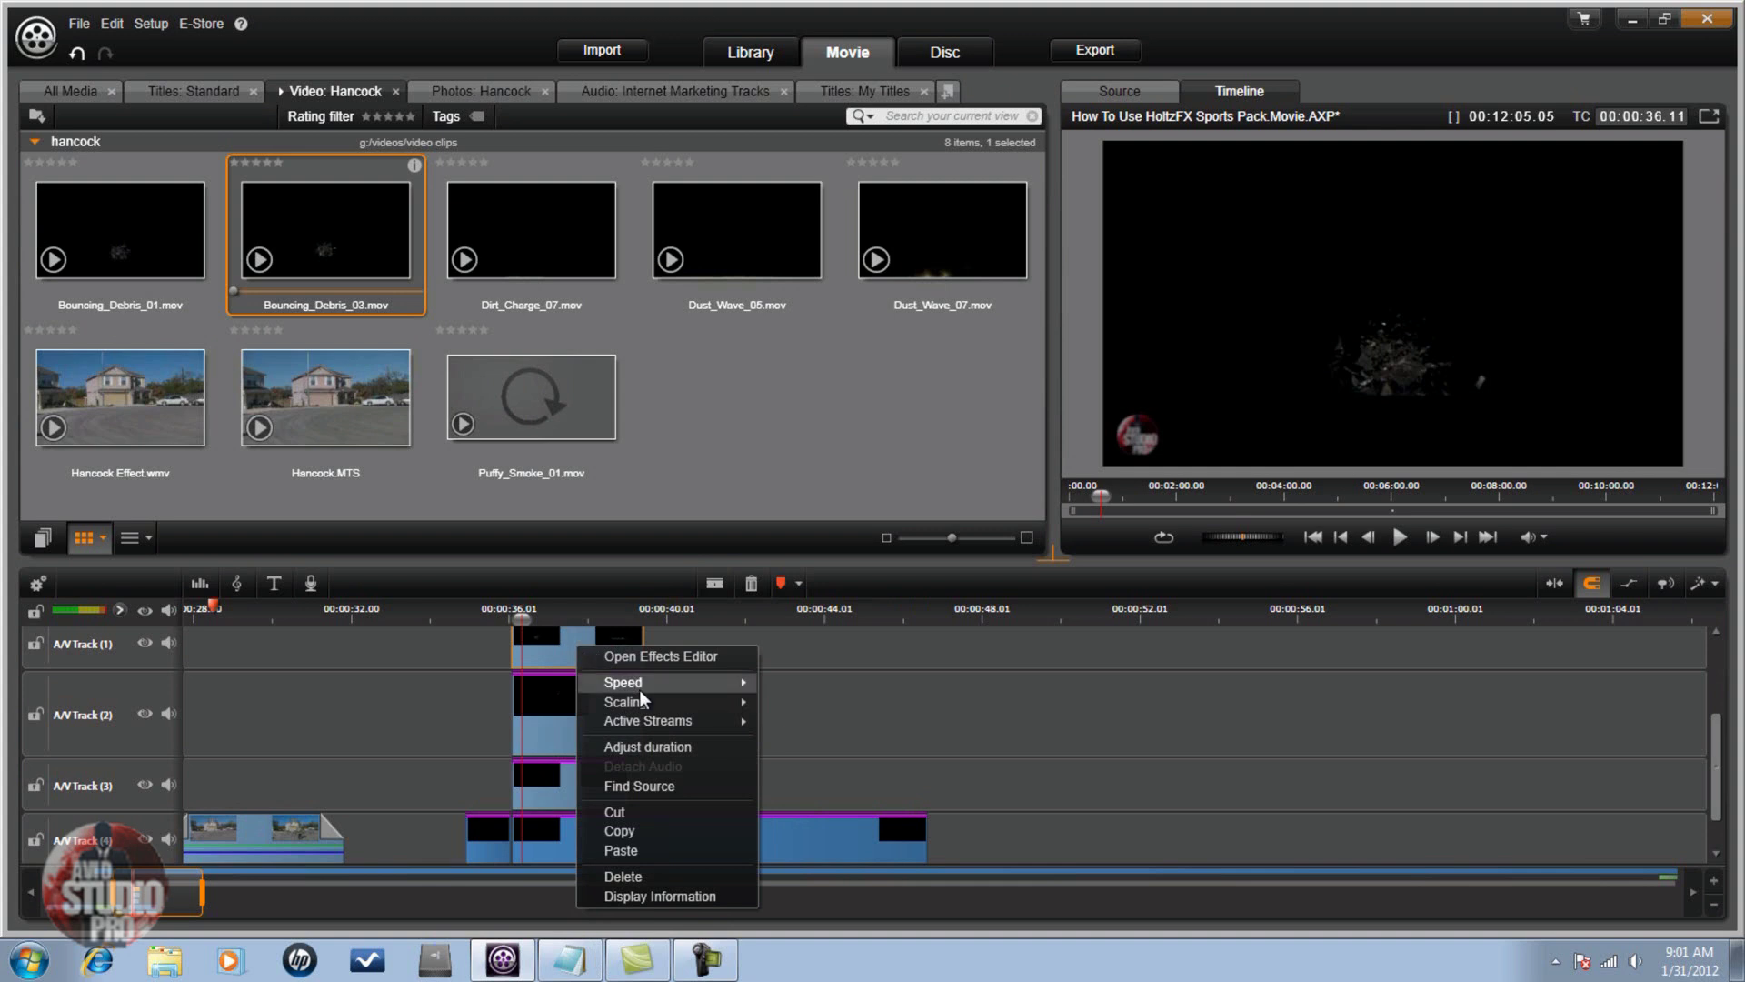
pyautogui.click(624, 852)
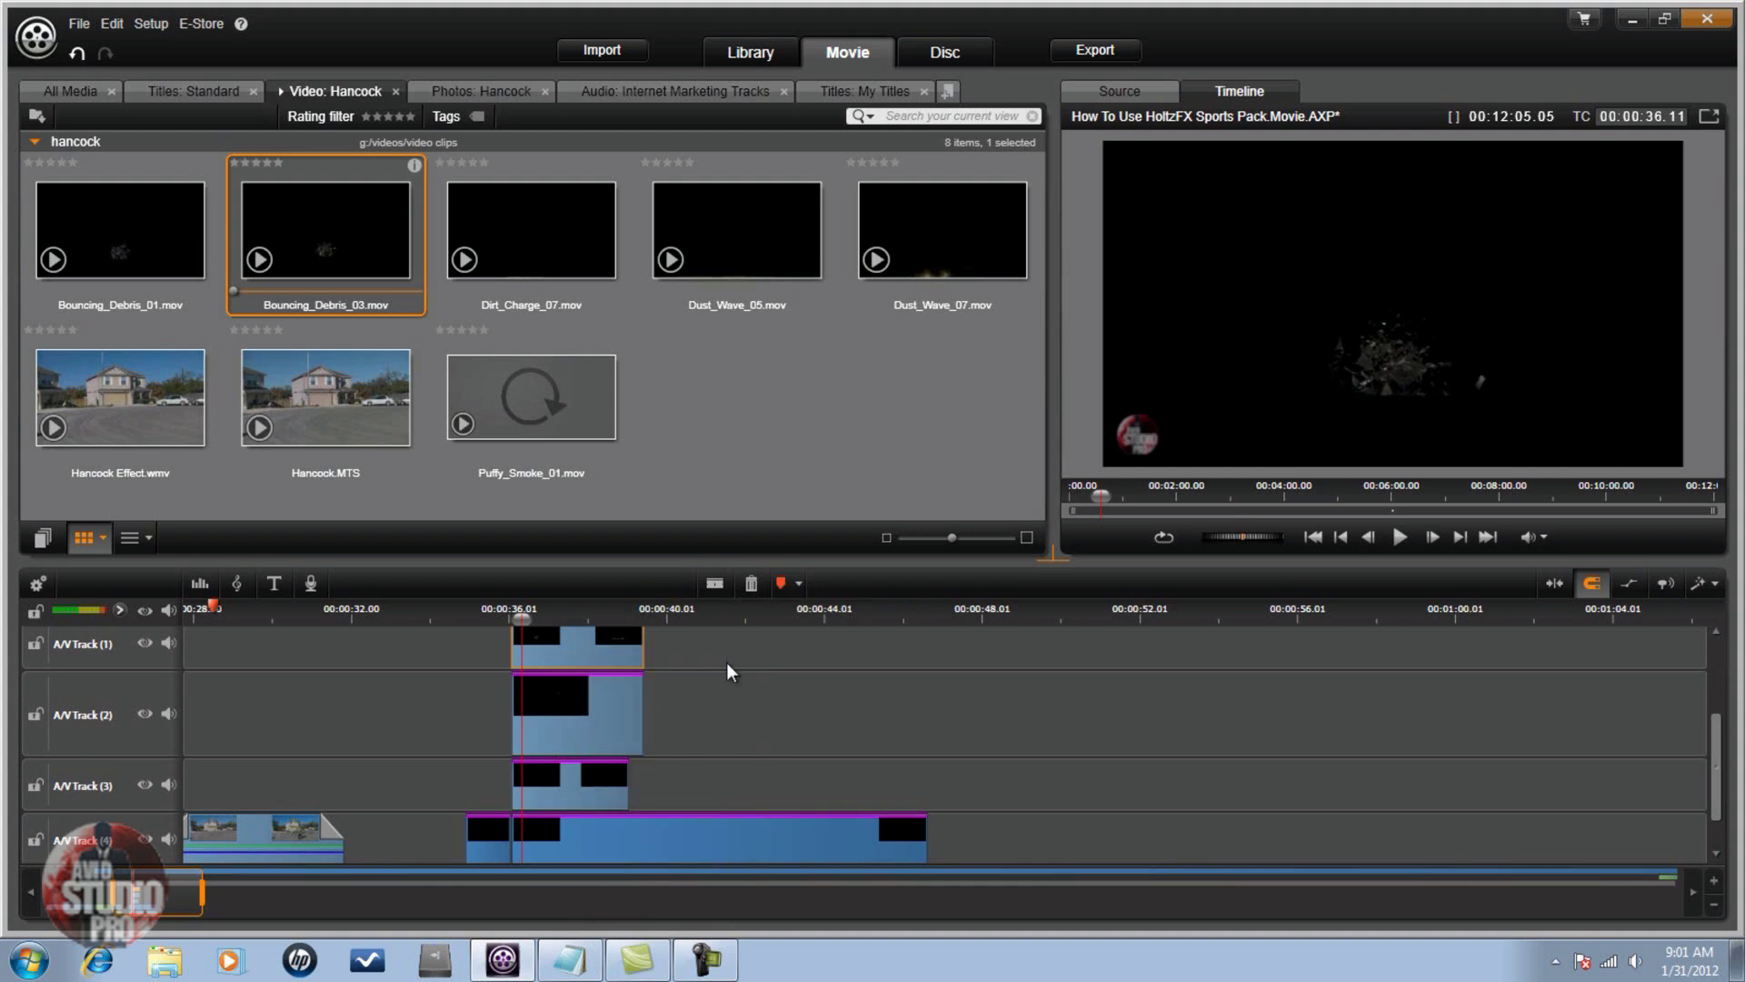
# In the Bouncing_Debris_01.mov effects, show the other tracks in the preview, set 2D Editor Advanced position to Horizontal 7.7 and Vertical 10.2, and accept.
pyautogui.rightClick(592, 720)
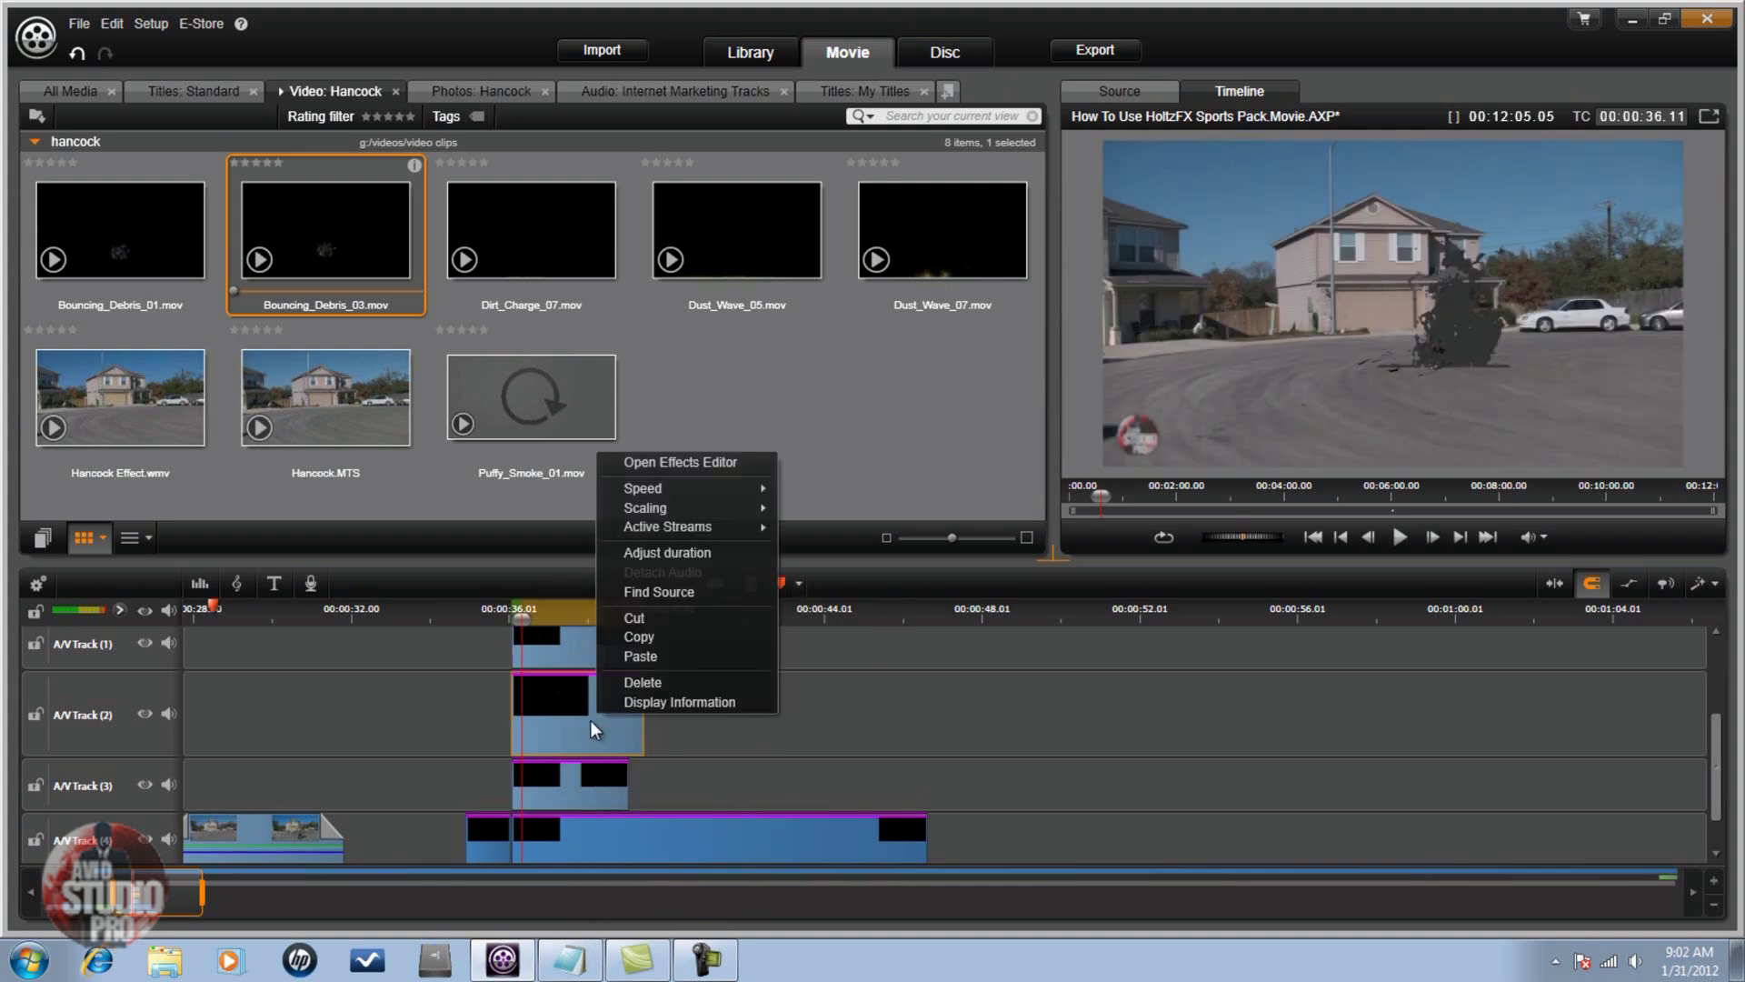
pyautogui.click(671, 465)
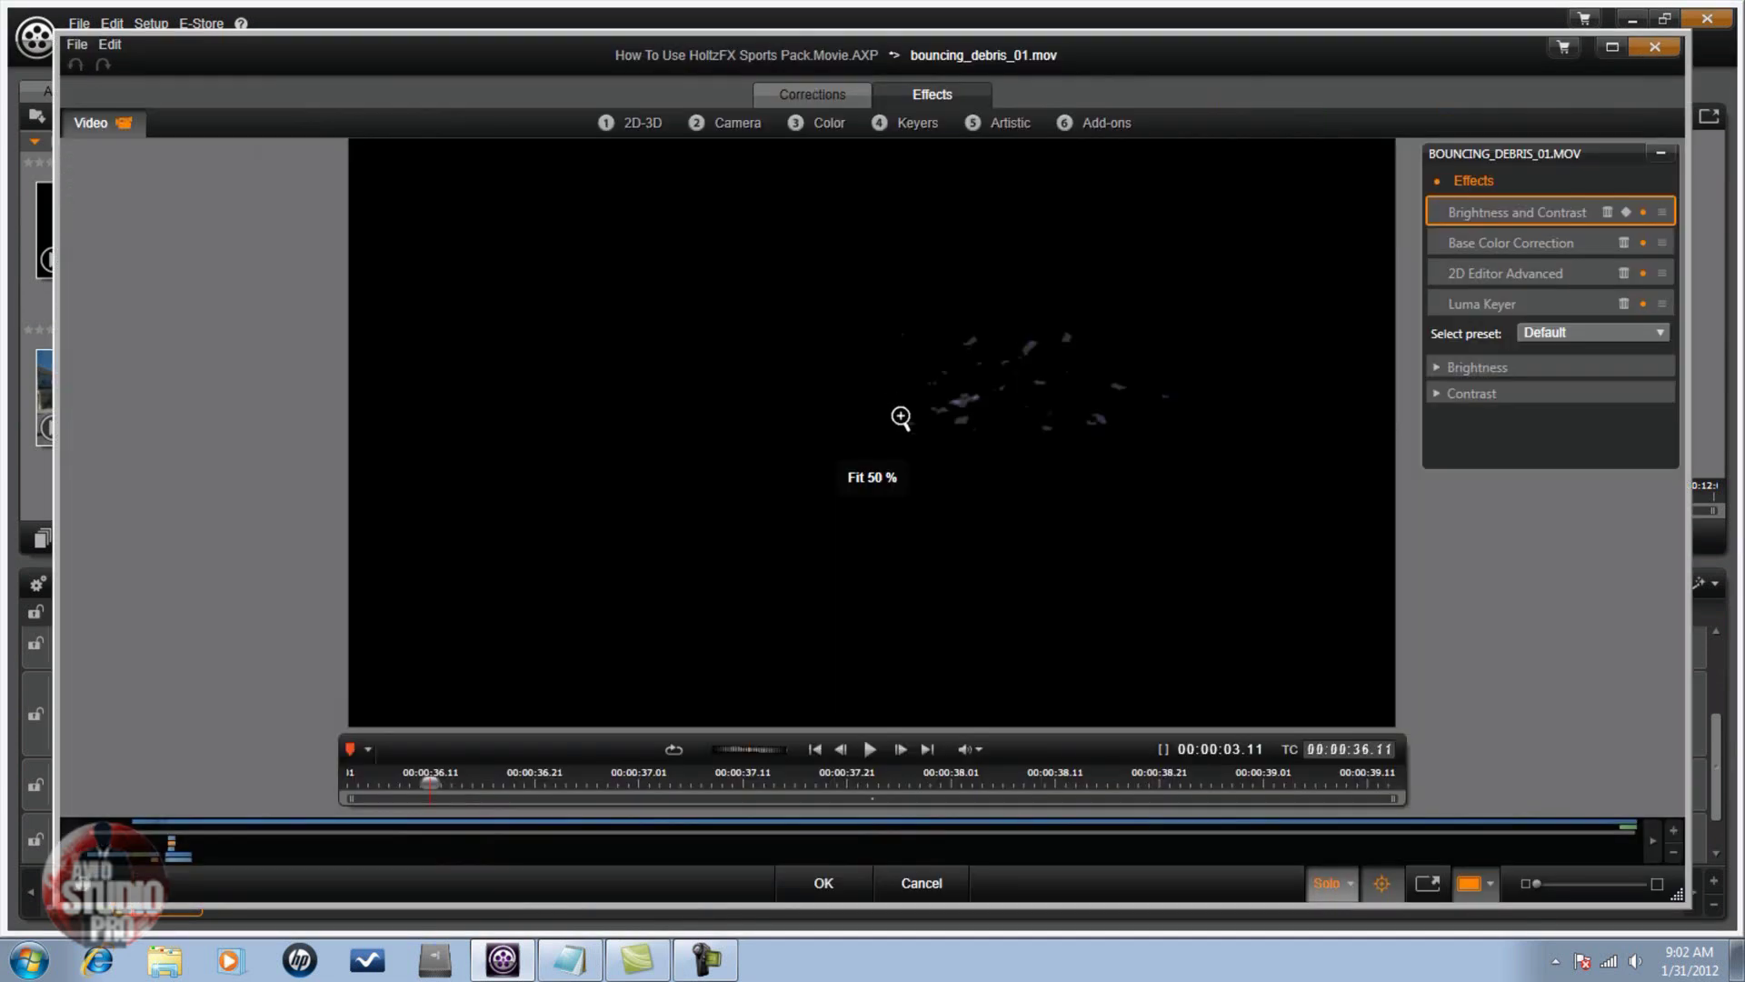
pyautogui.click(1453, 273)
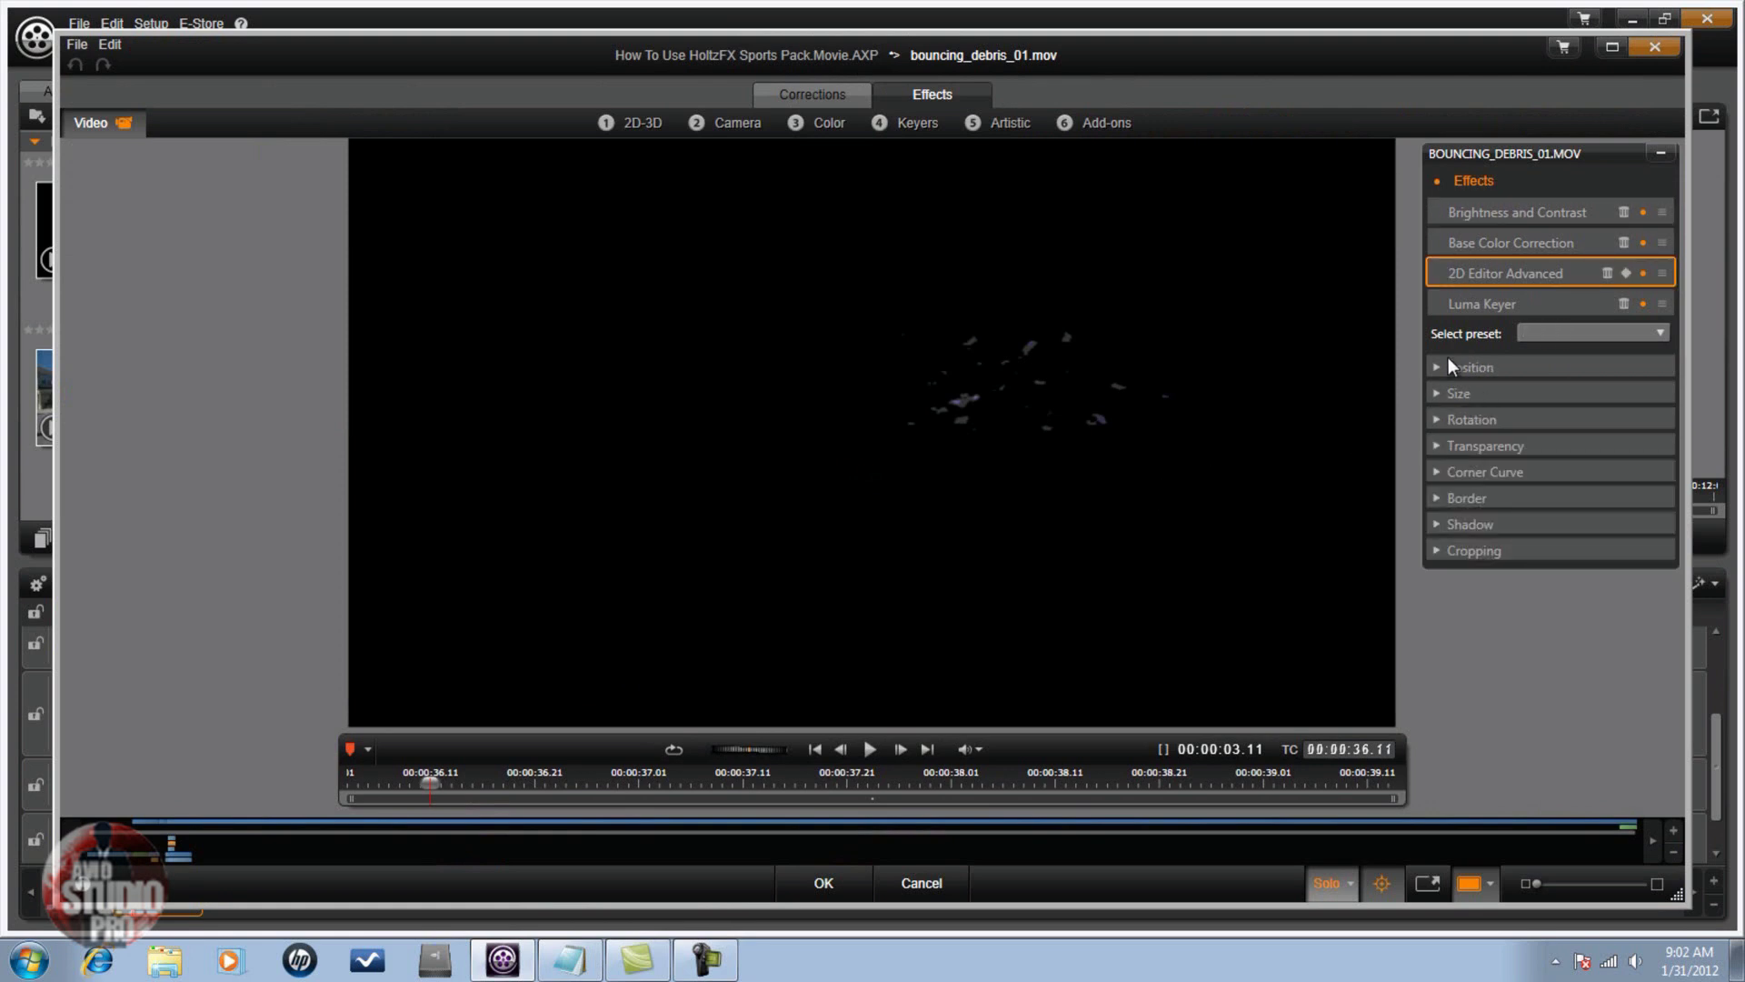
pyautogui.click(1350, 884)
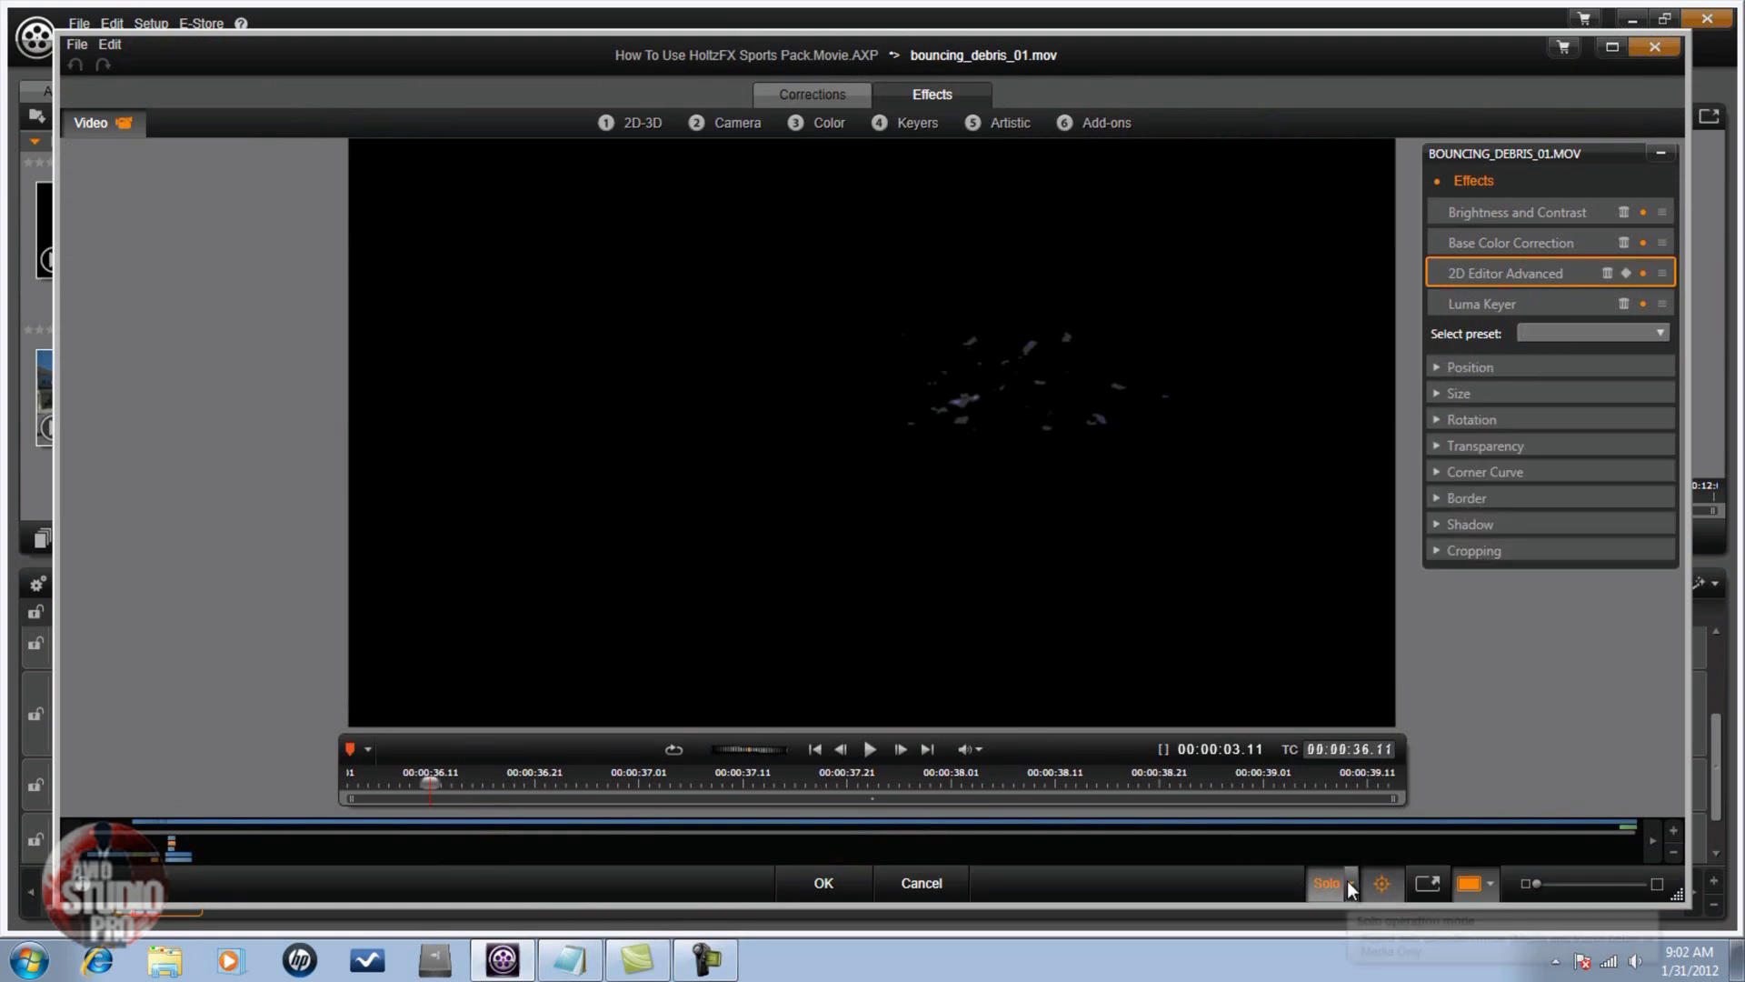
pyautogui.click(1360, 915)
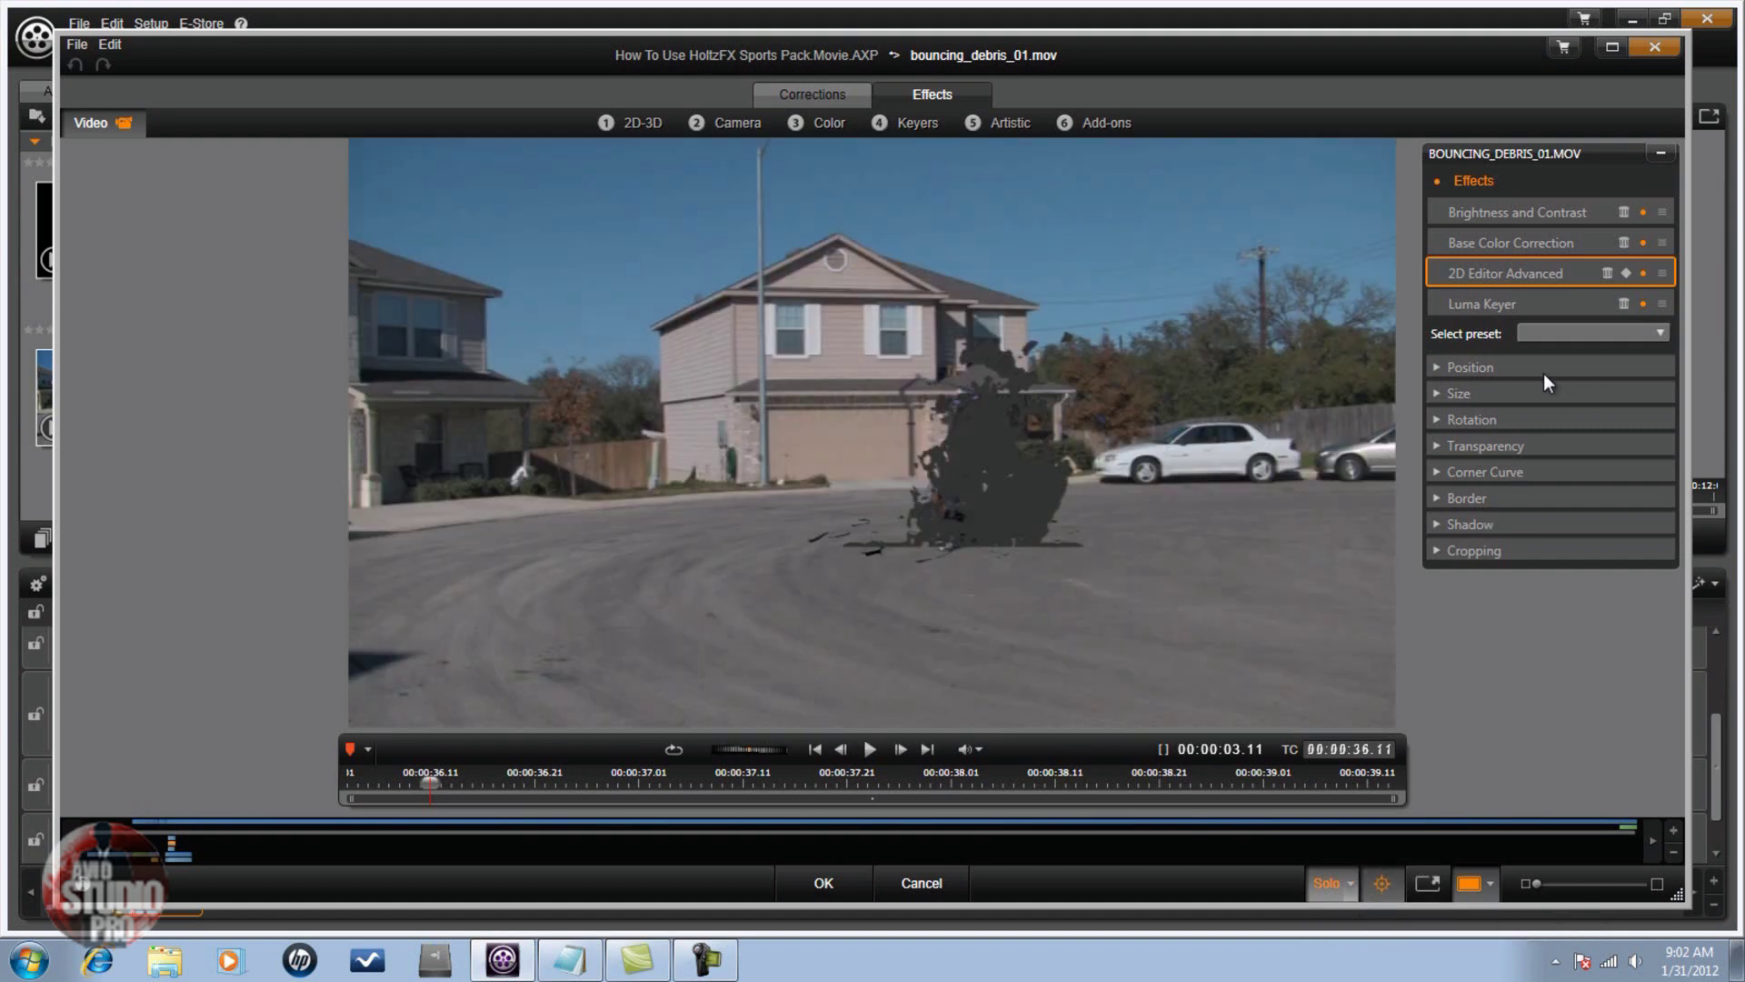
pyautogui.click(1444, 367)
pyautogui.click(1455, 442)
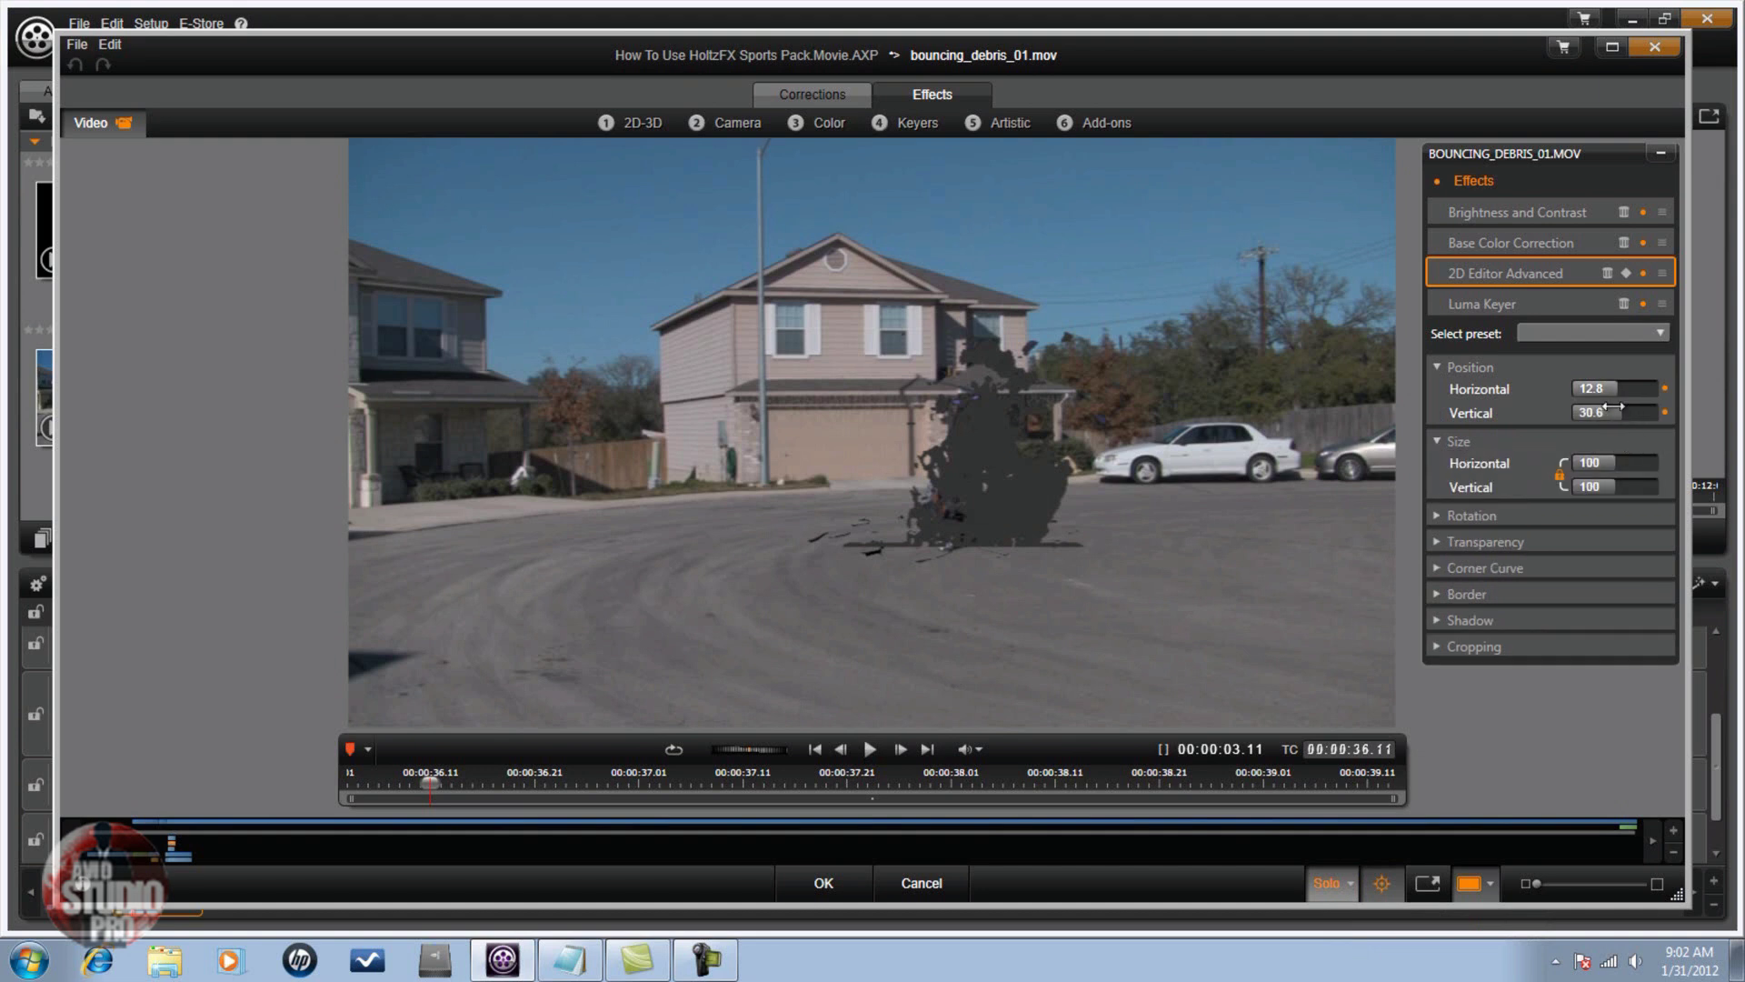
pyautogui.moveTo(1615, 410); pyautogui.dragTo(1602, 390)
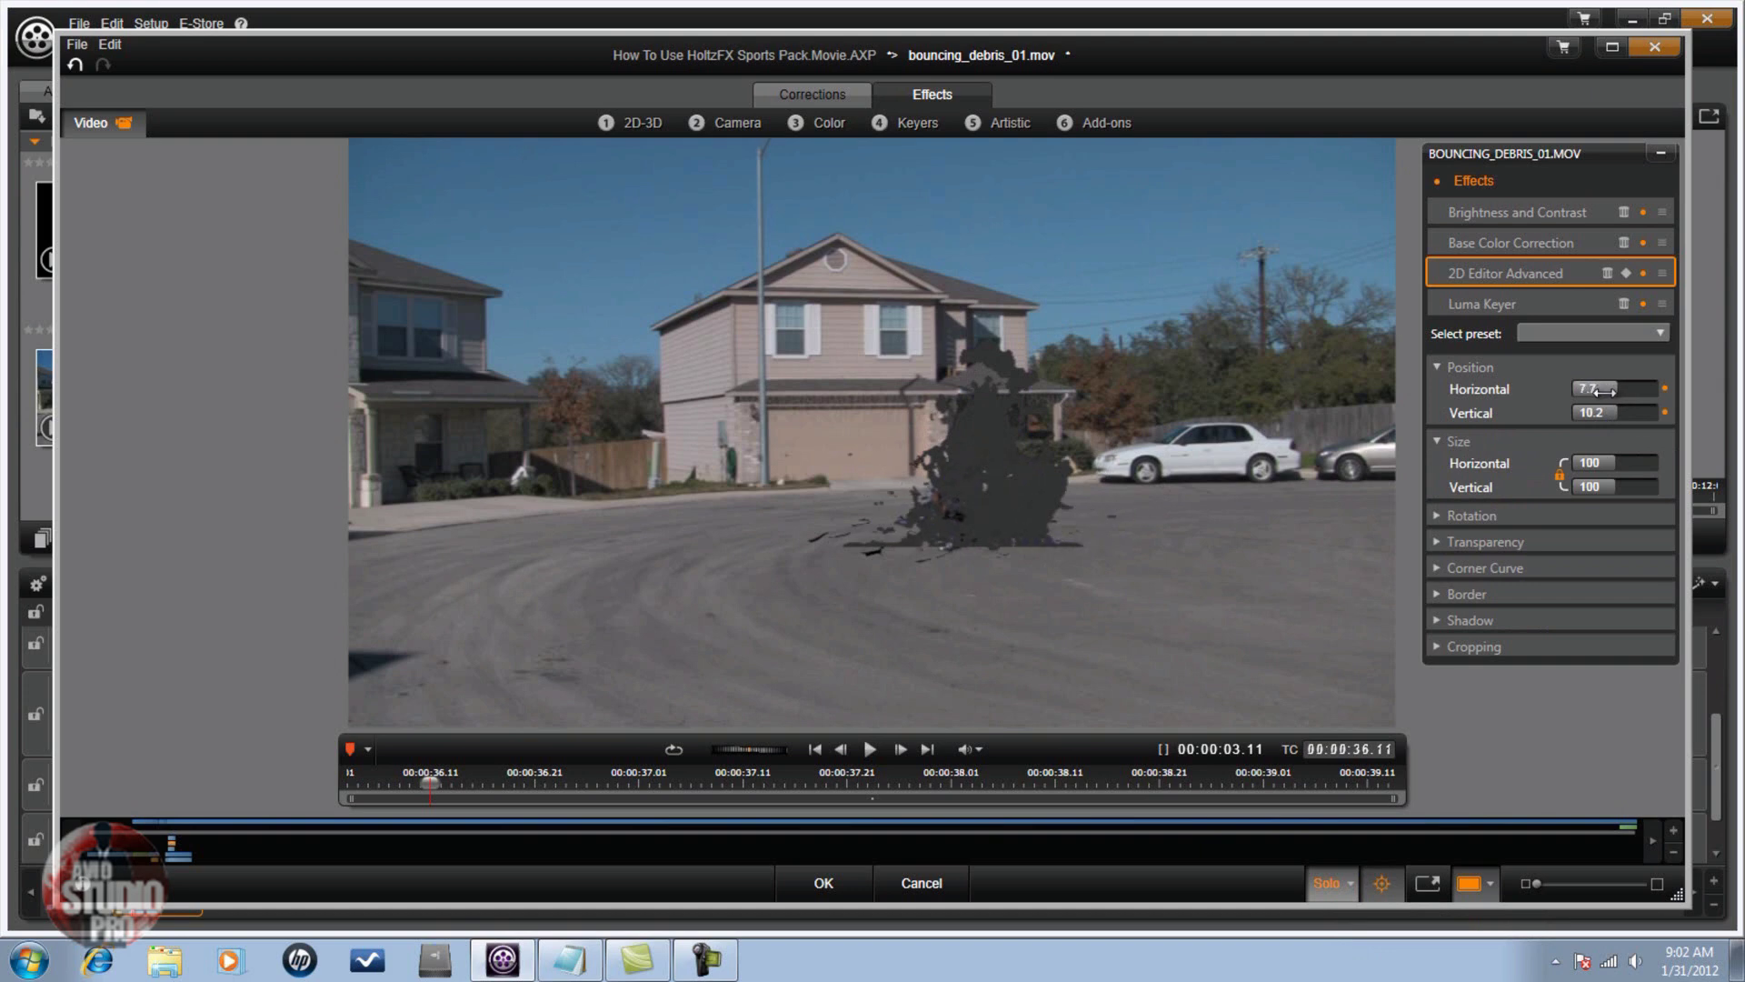
pyautogui.click(838, 876)
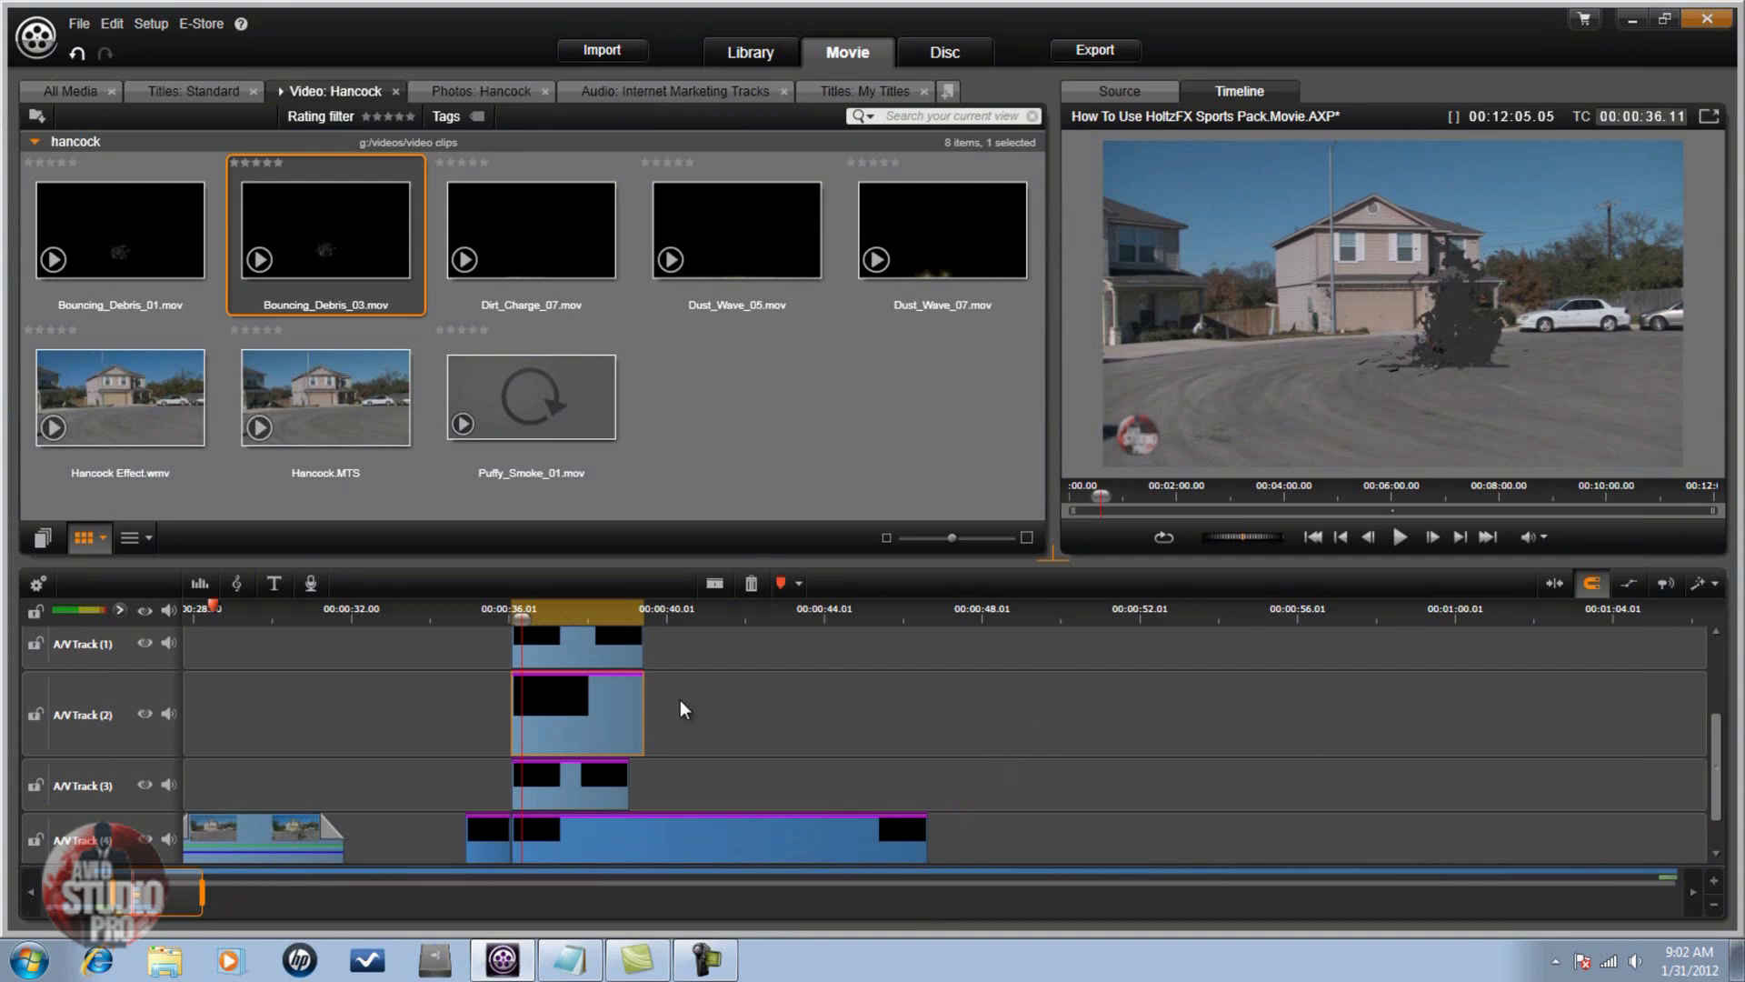
pyautogui.scroll(-2, 854, 697)
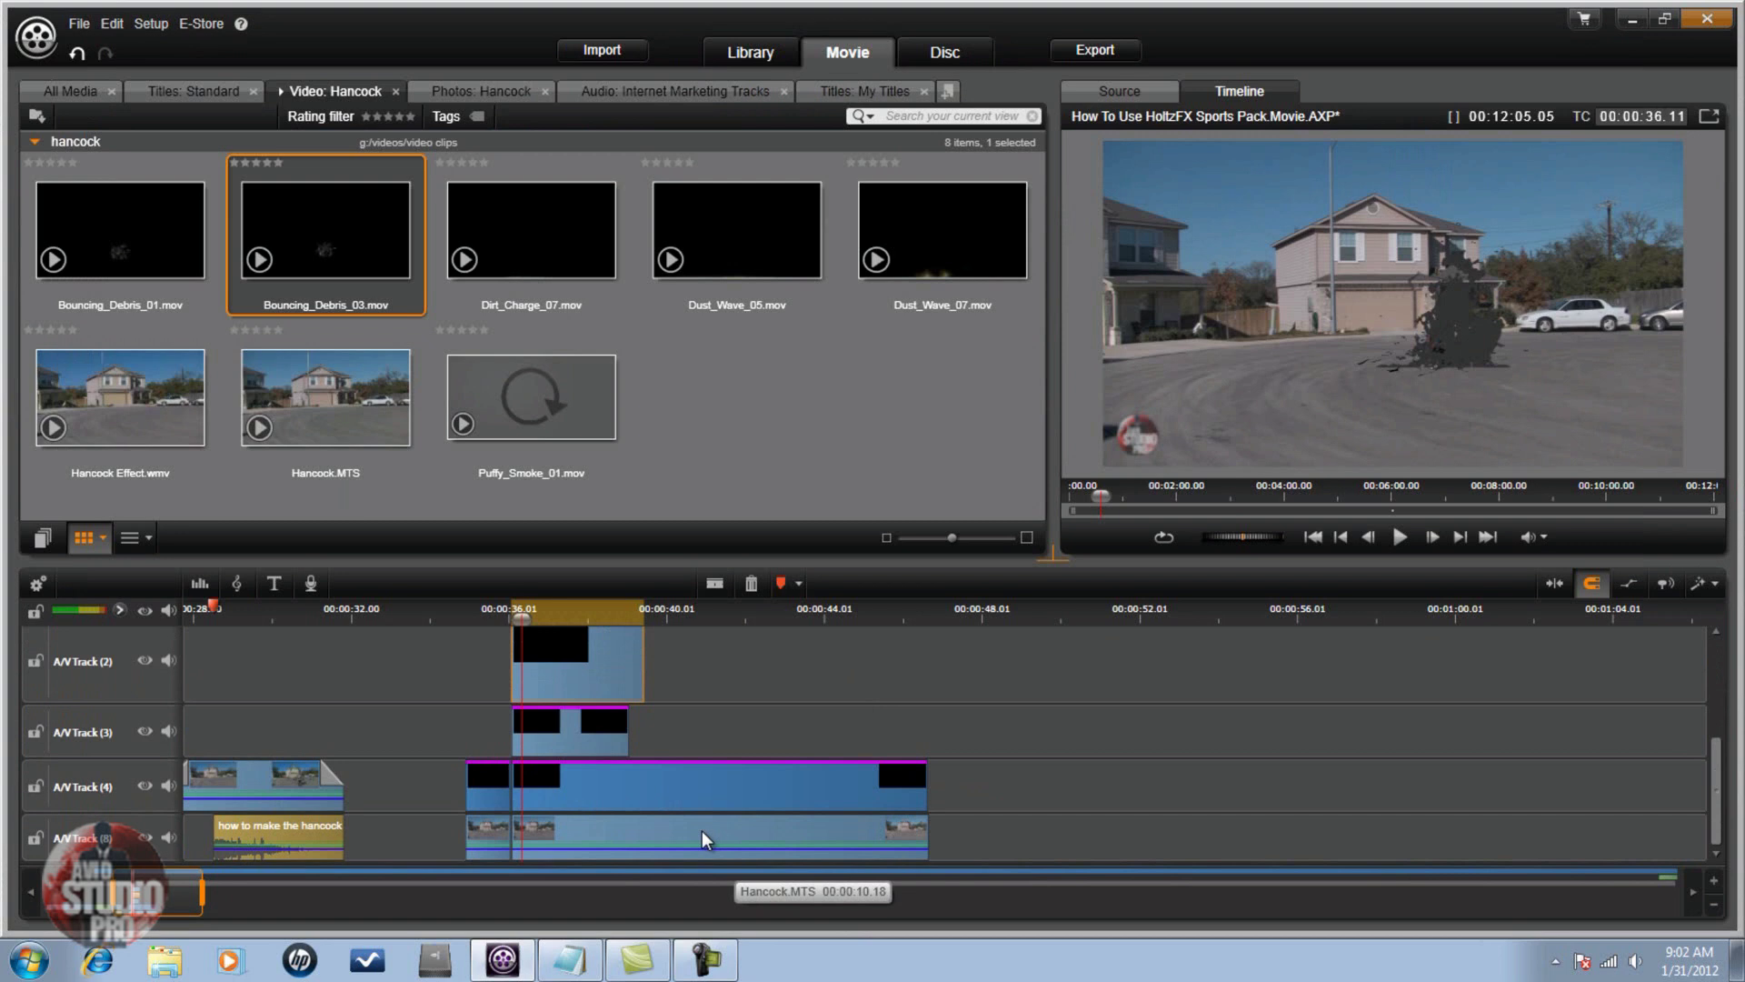
pyautogui.scroll(2, 702, 831)
pyautogui.scroll(-1, 722, 805)
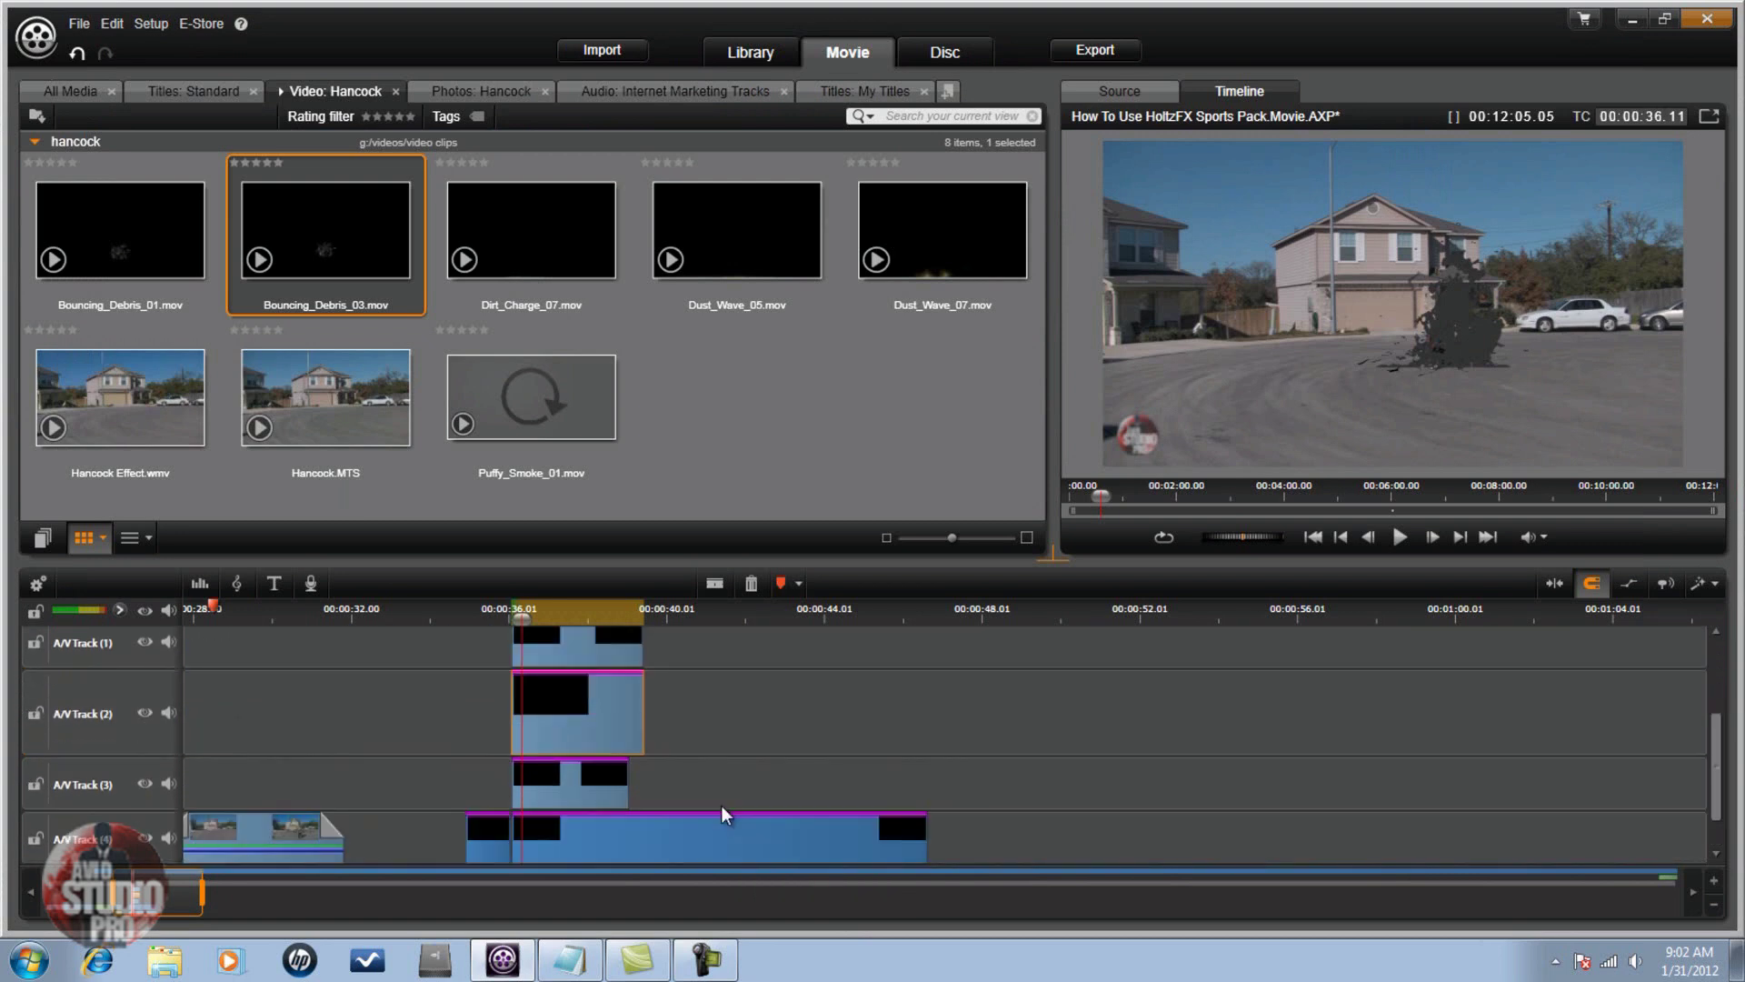
pyautogui.click(801, 725)
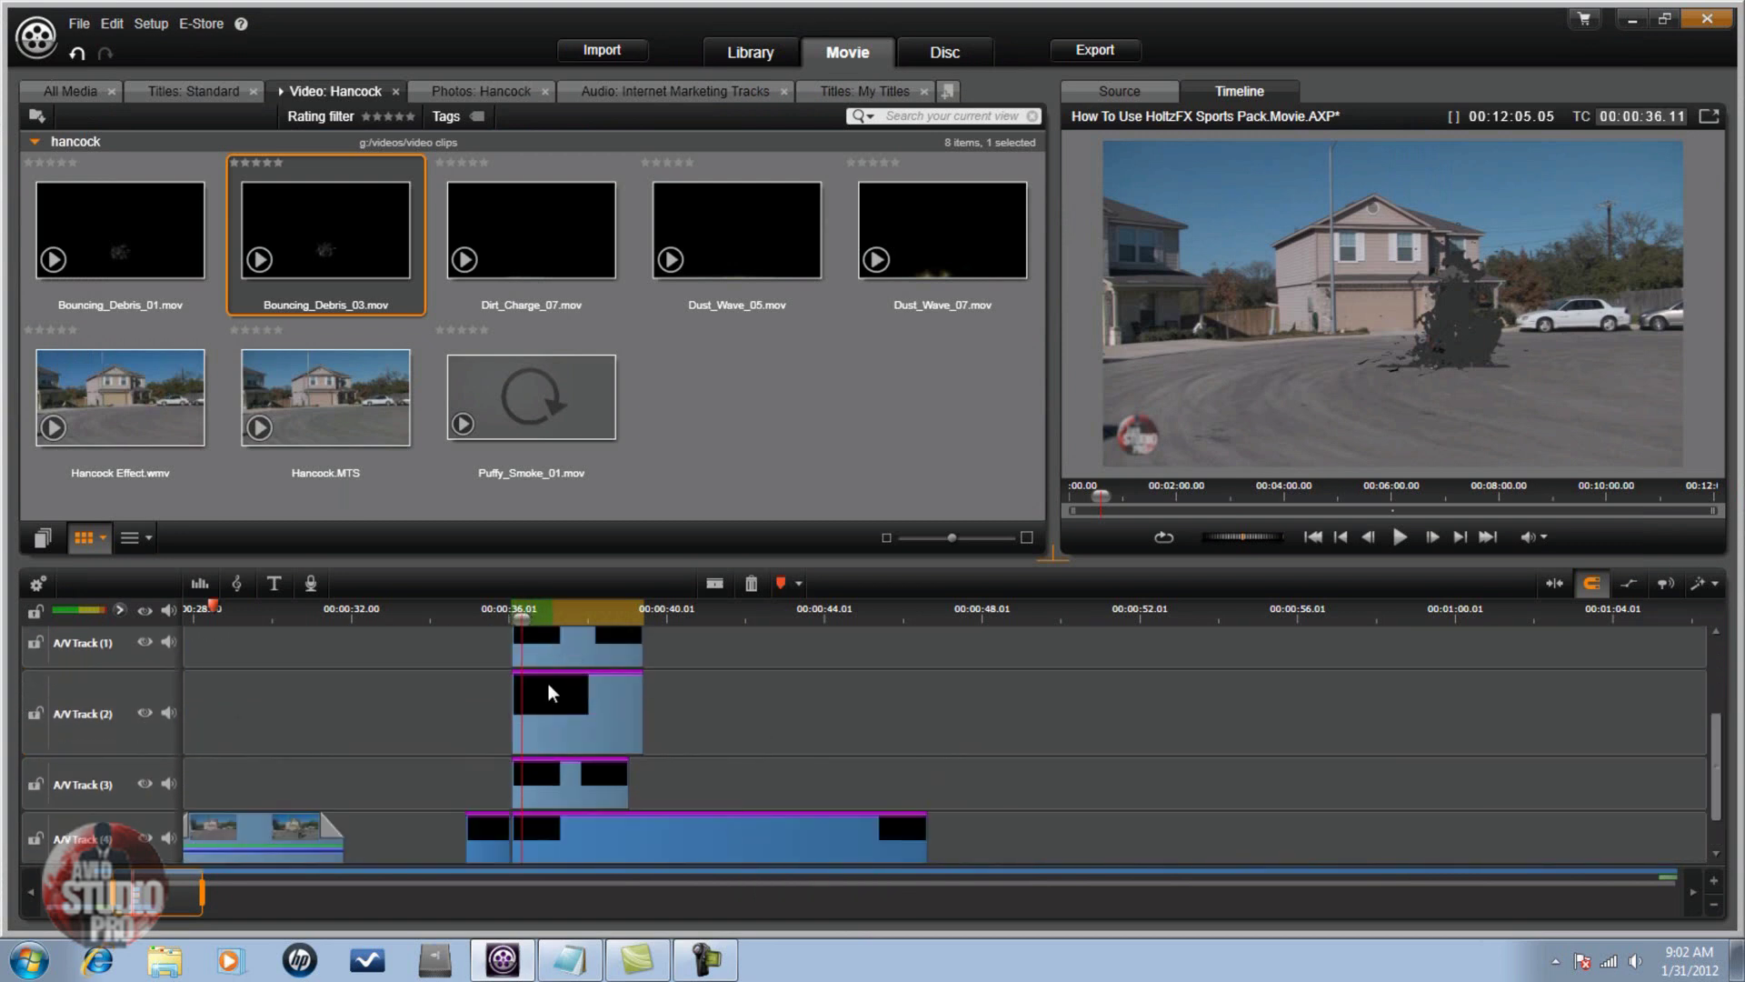
pyautogui.scroll(1, 582, 751)
pyautogui.scroll(-2, 584, 735)
pyautogui.scroll(1, 584, 735)
pyautogui.scroll(-1, 582, 738)
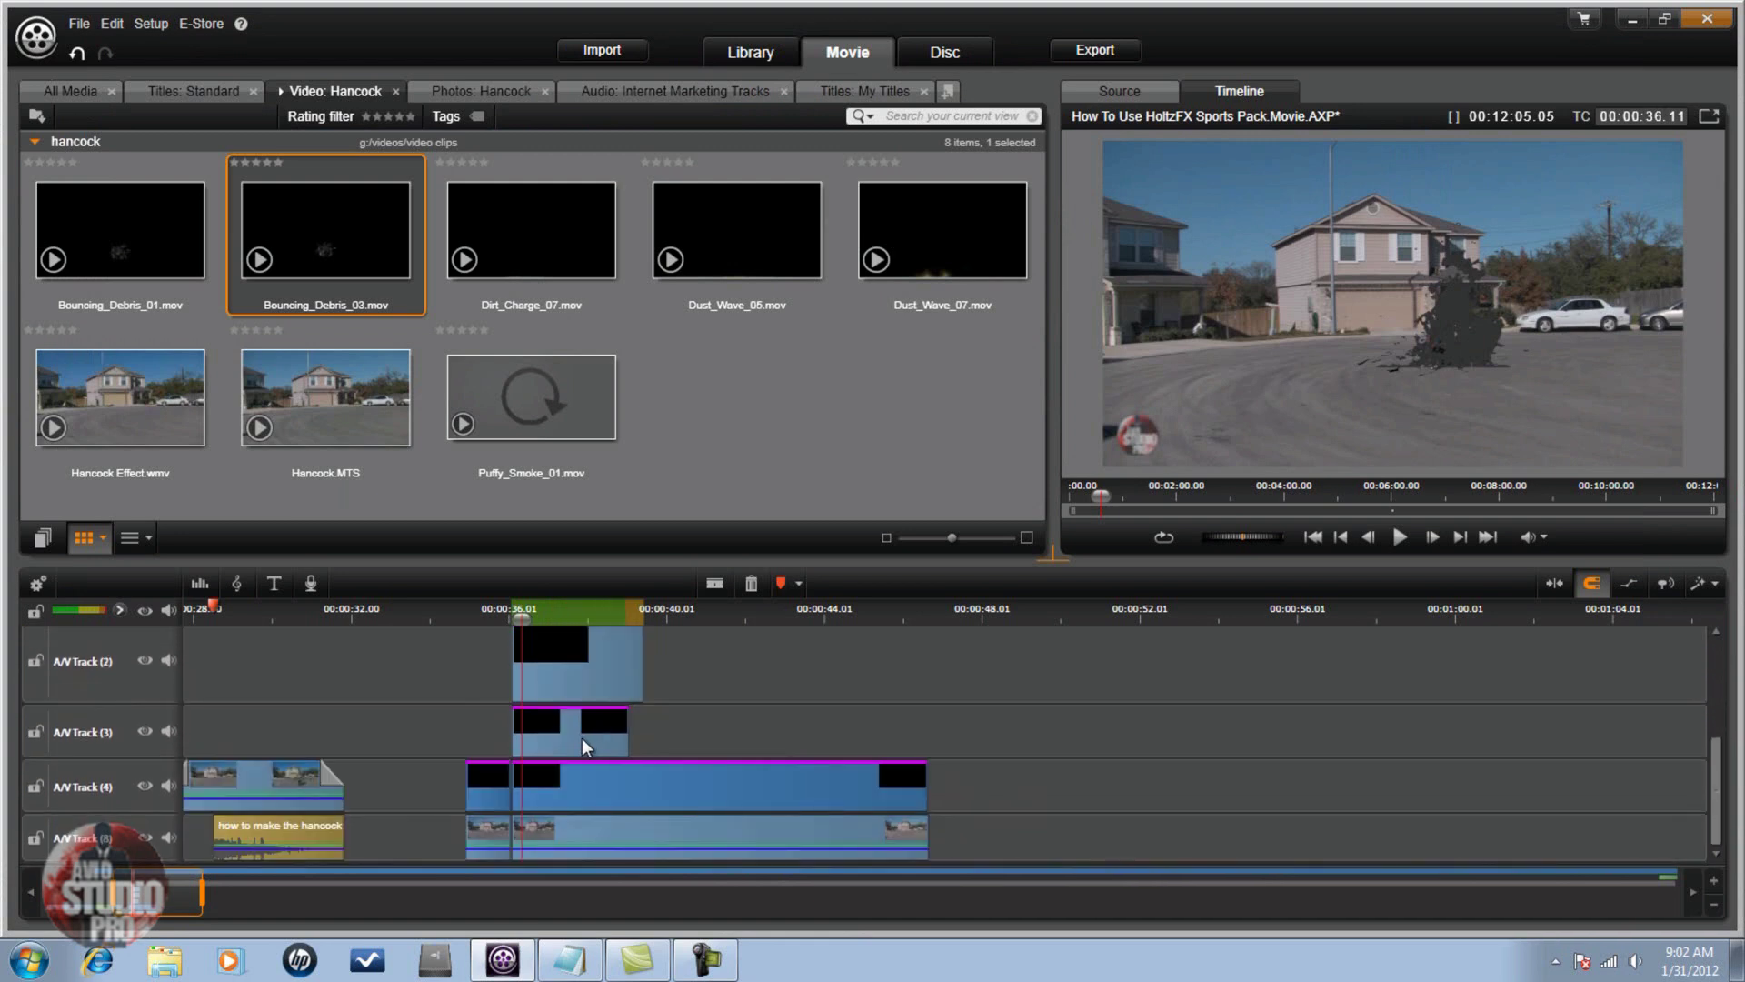
# Copy the longer Hancock.MTS segment on the track directly below A/V Track (4).
pyautogui.click(611, 842)
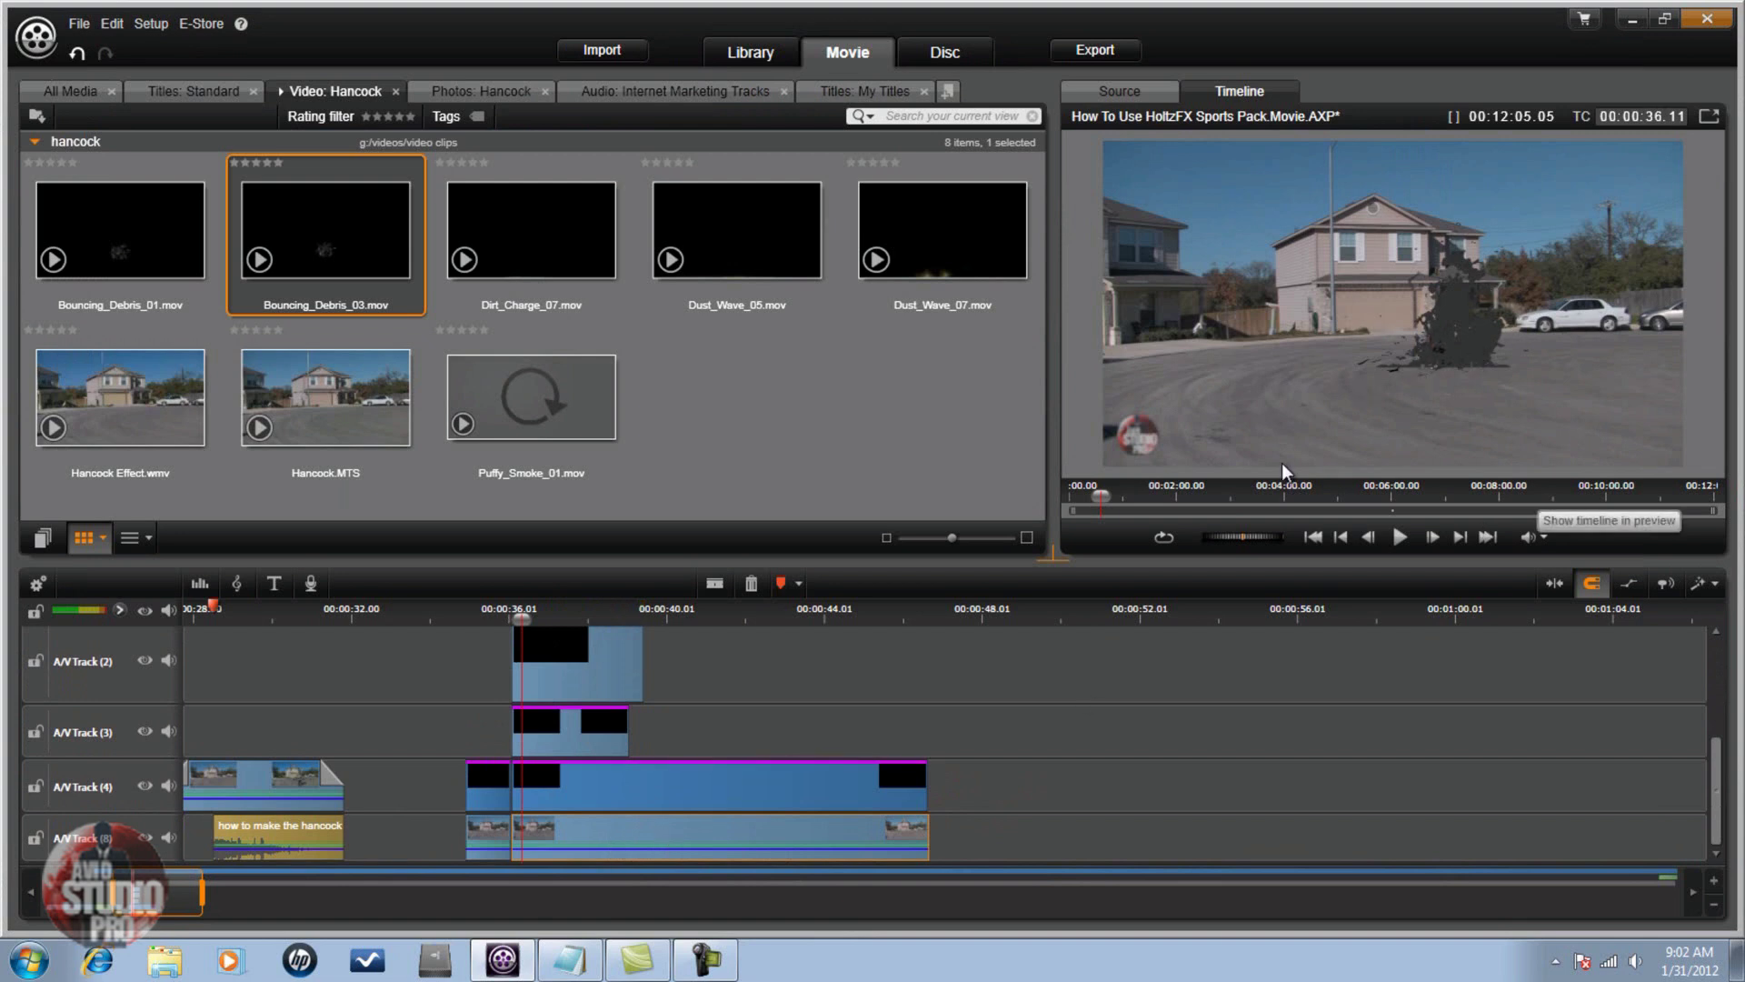
pyautogui.rightClick(649, 835)
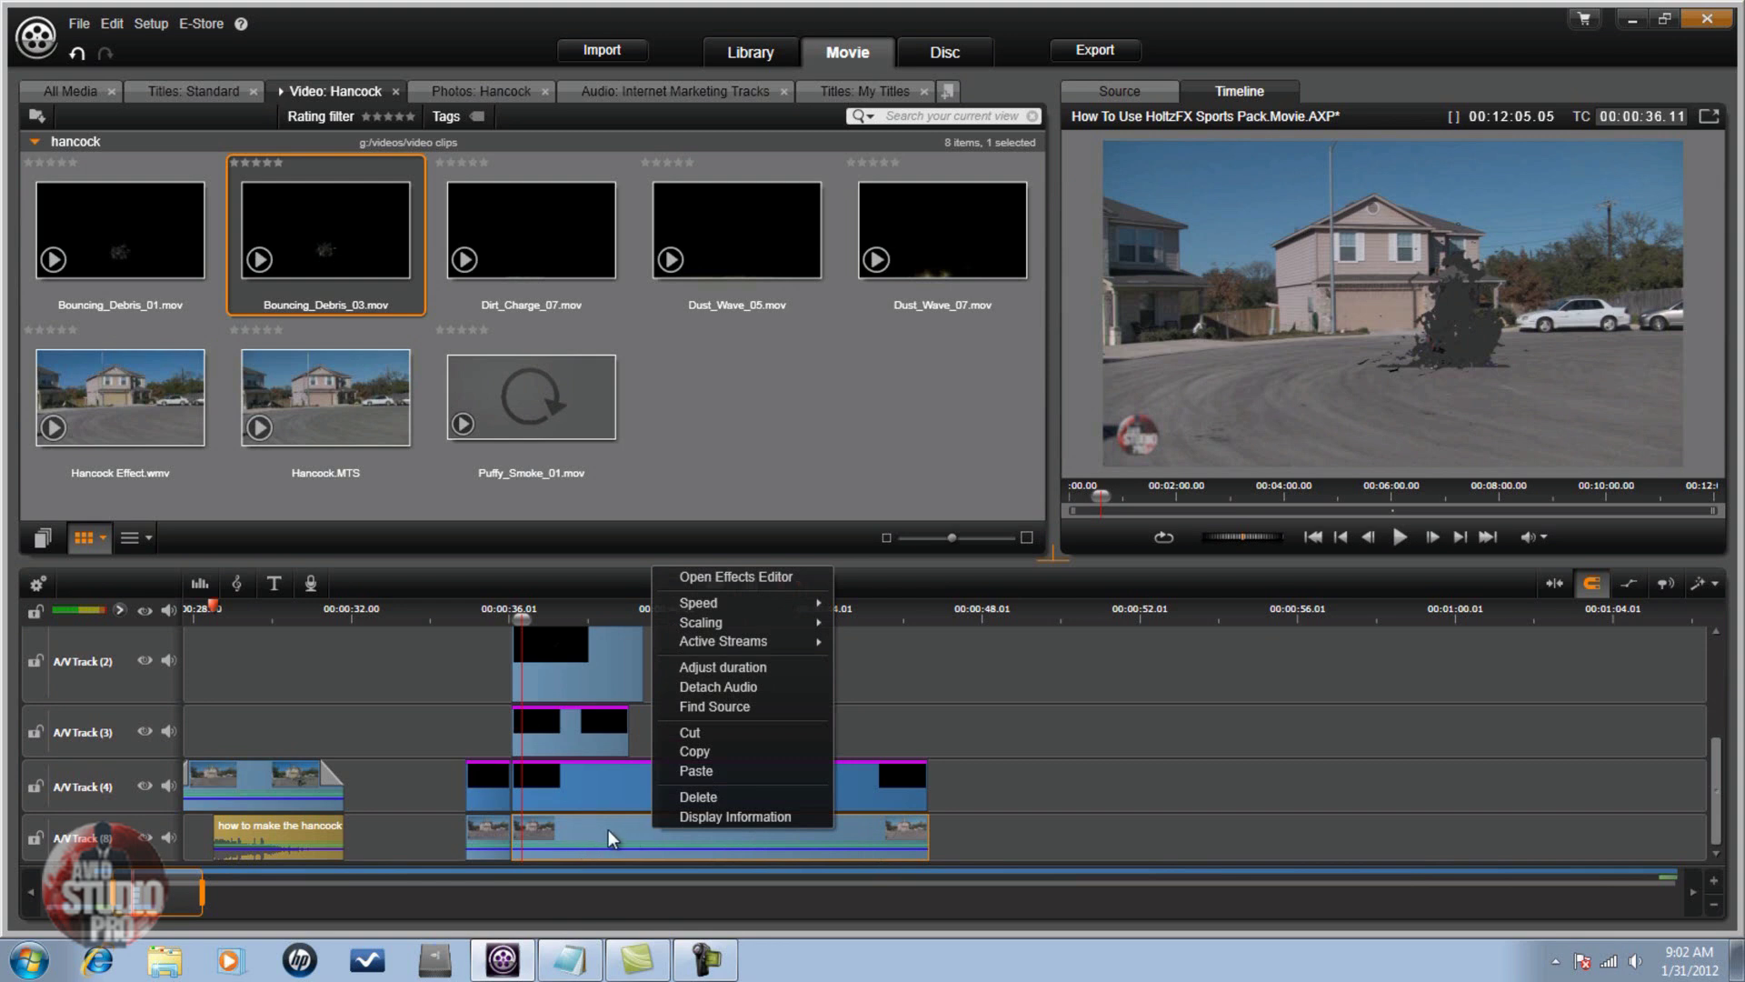
pyautogui.click(608, 829)
pyautogui.rightClick(608, 830)
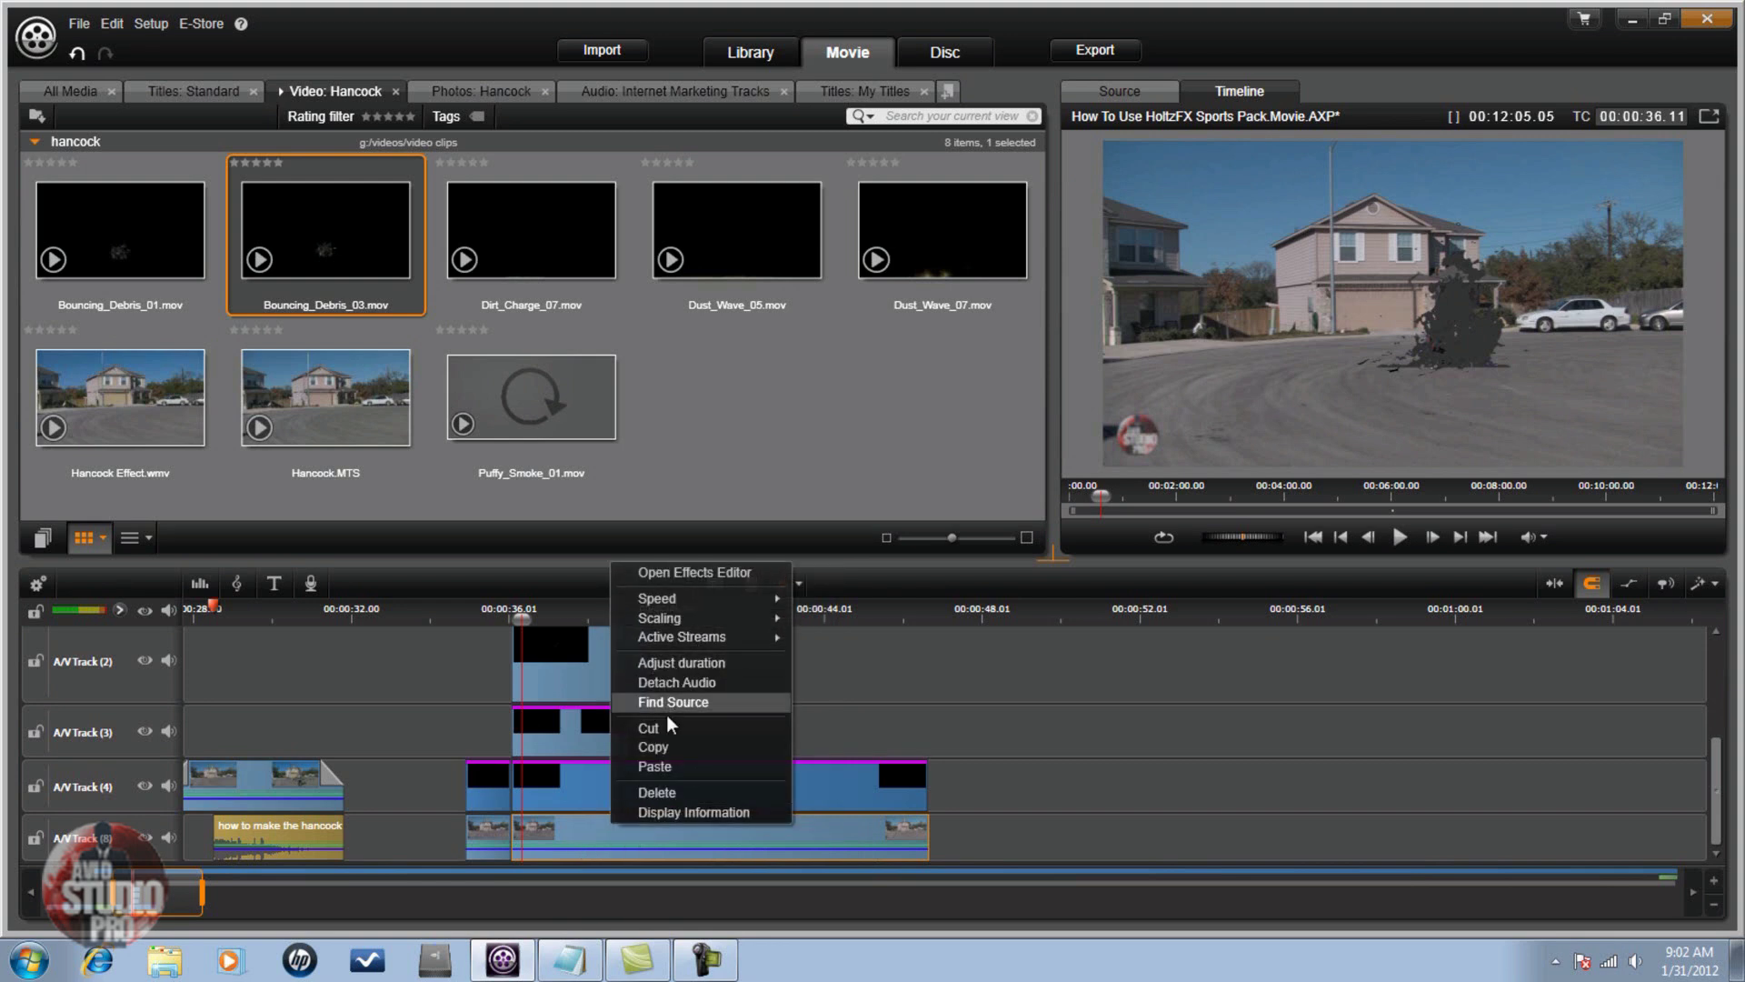
pyautogui.click(664, 746)
# Paste the copied Hancock.MTS segment and place it on A/V Track (5), starting with the debris clips at 00:00:36.03.
pyautogui.scroll(3, 707, 760)
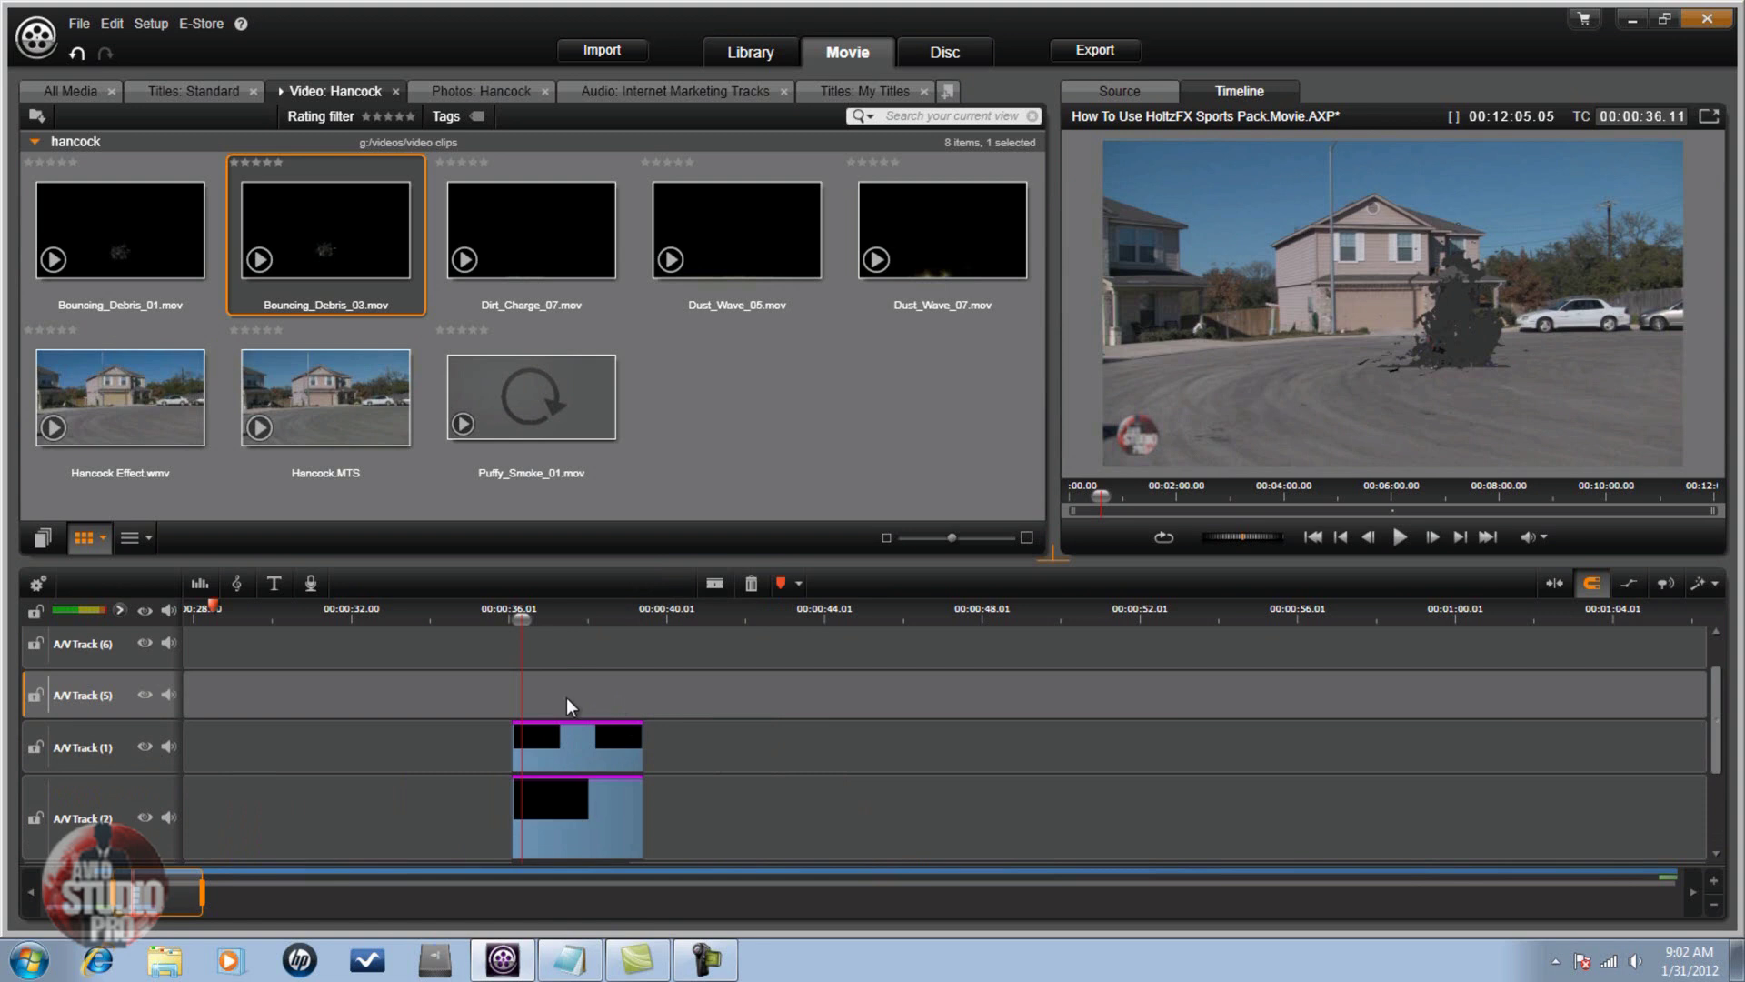
pyautogui.doubleClick(125, 644)
pyautogui.click(113, 695)
pyautogui.click(1340, 536)
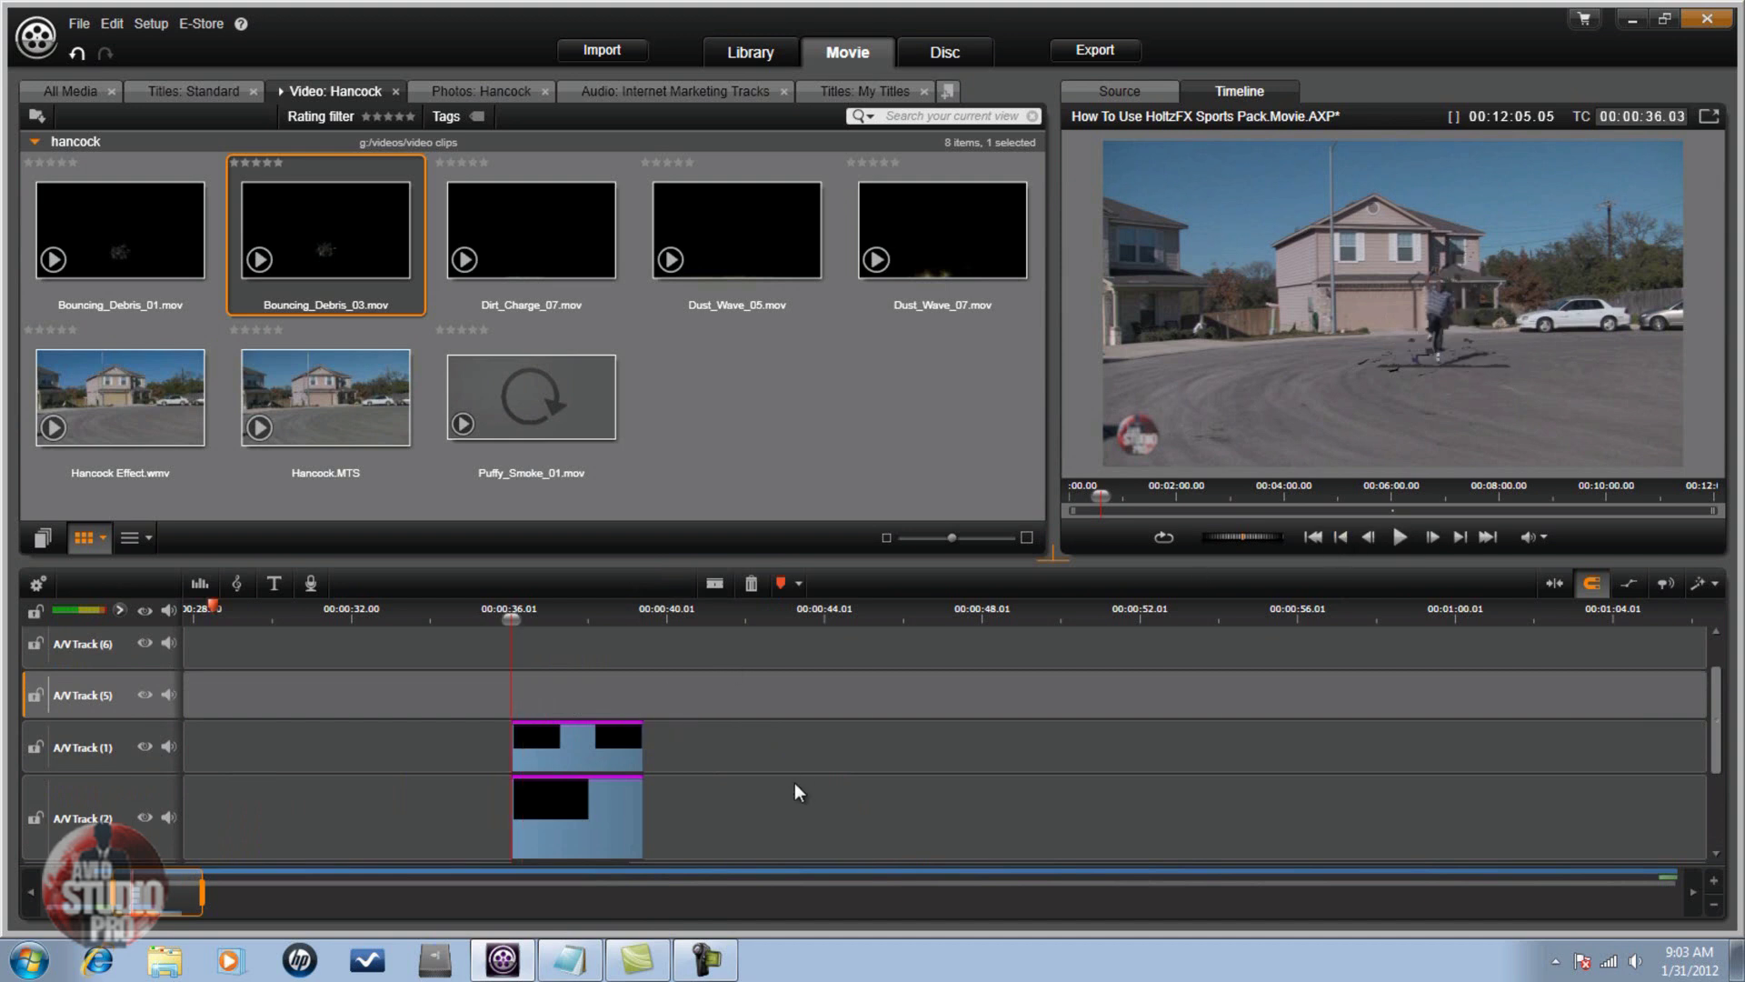
pyautogui.scroll(-3, 879, 778)
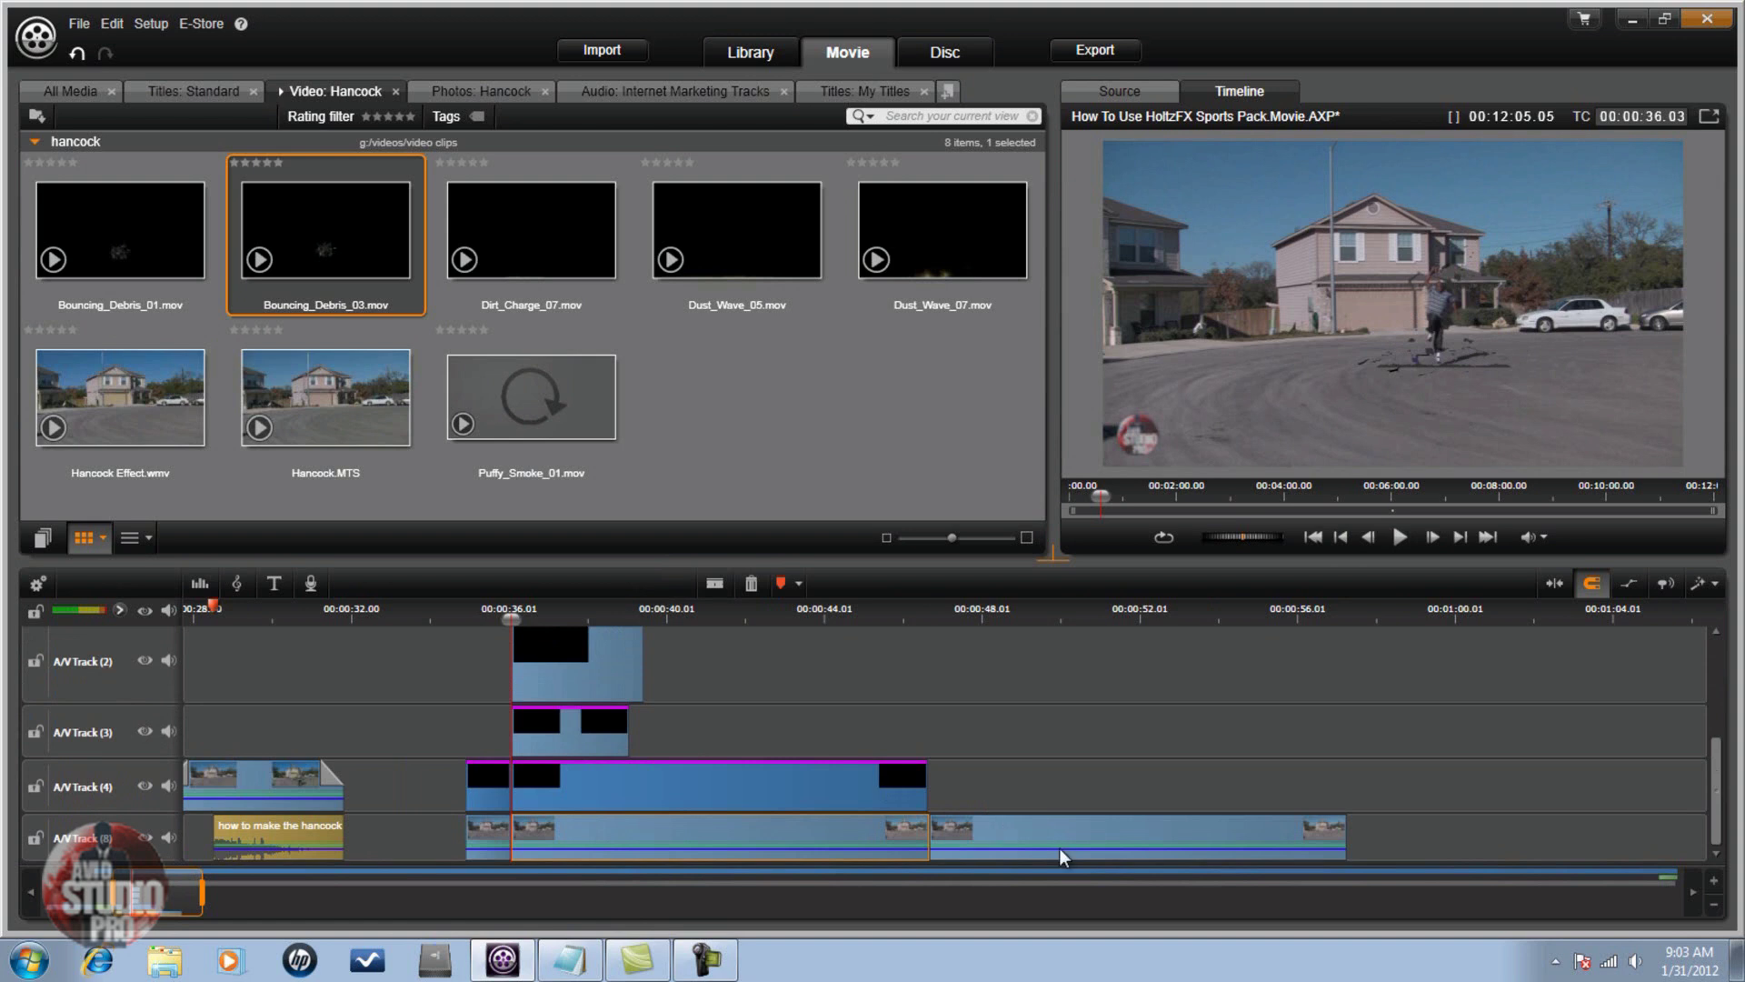
pyautogui.moveTo(1073, 841); pyautogui.dragTo(631, 735)
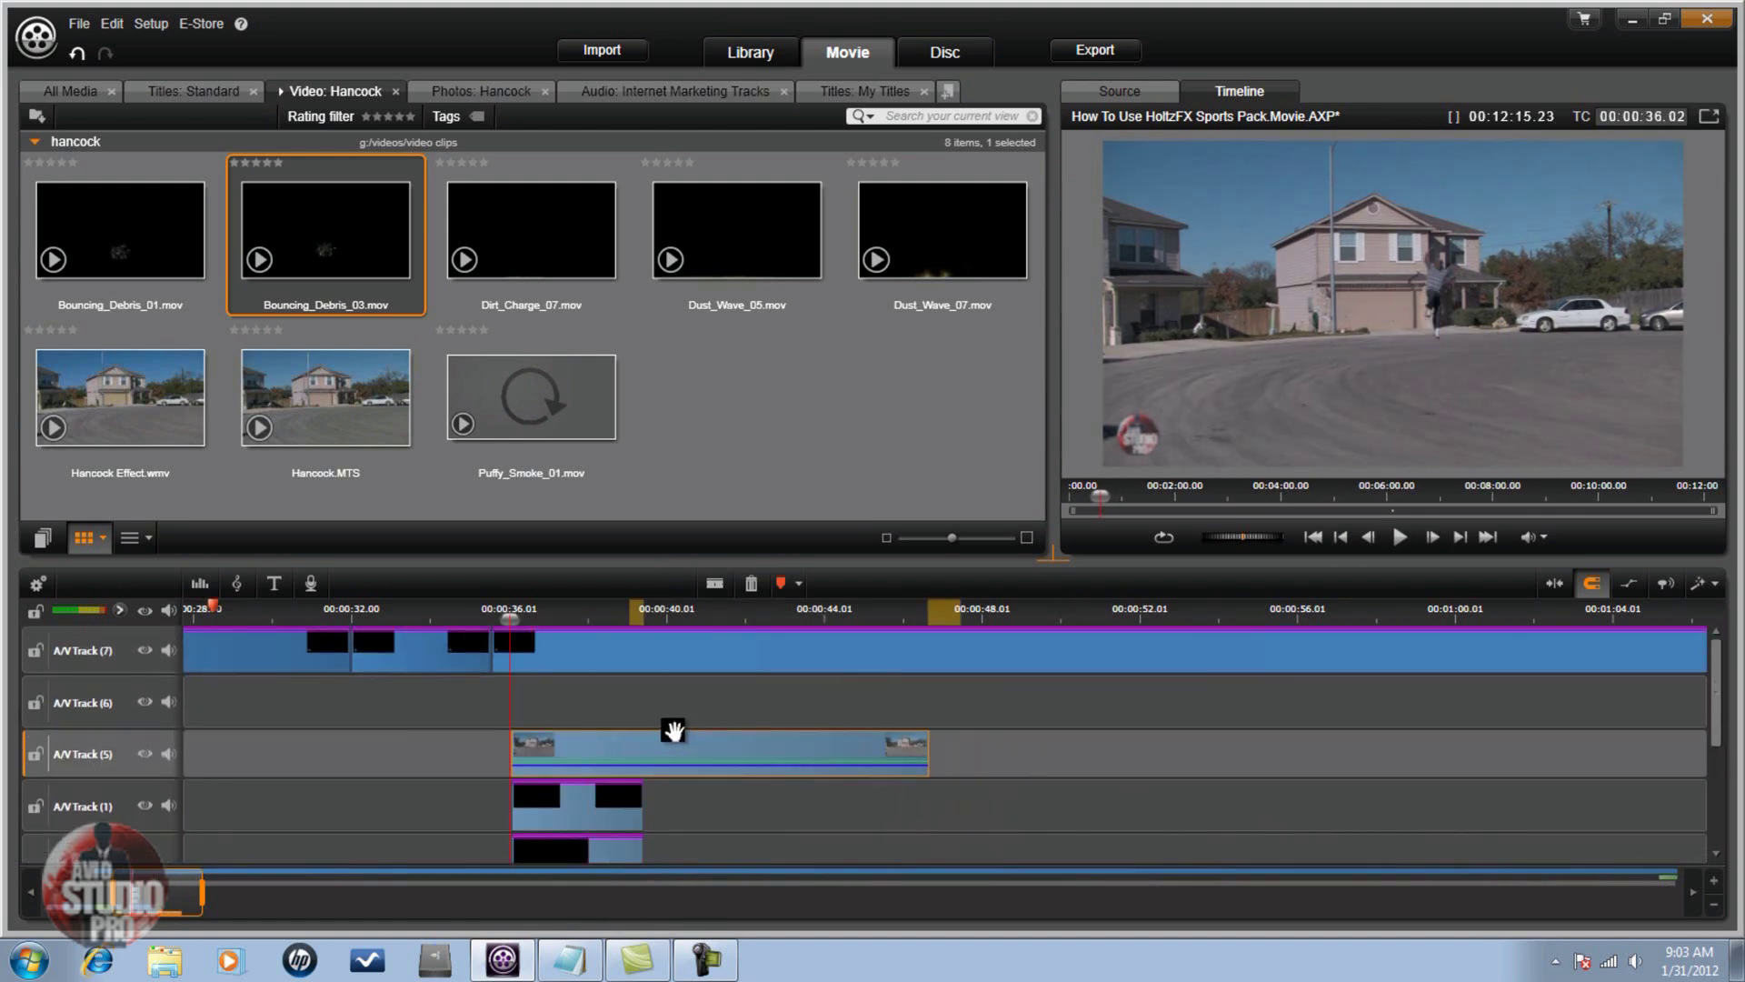
# Add the 2D Editor Advanced effect to the Hancock.MTS copy on A/V Track (5) and choose No Preset.
pyautogui.rightClick(664, 756)
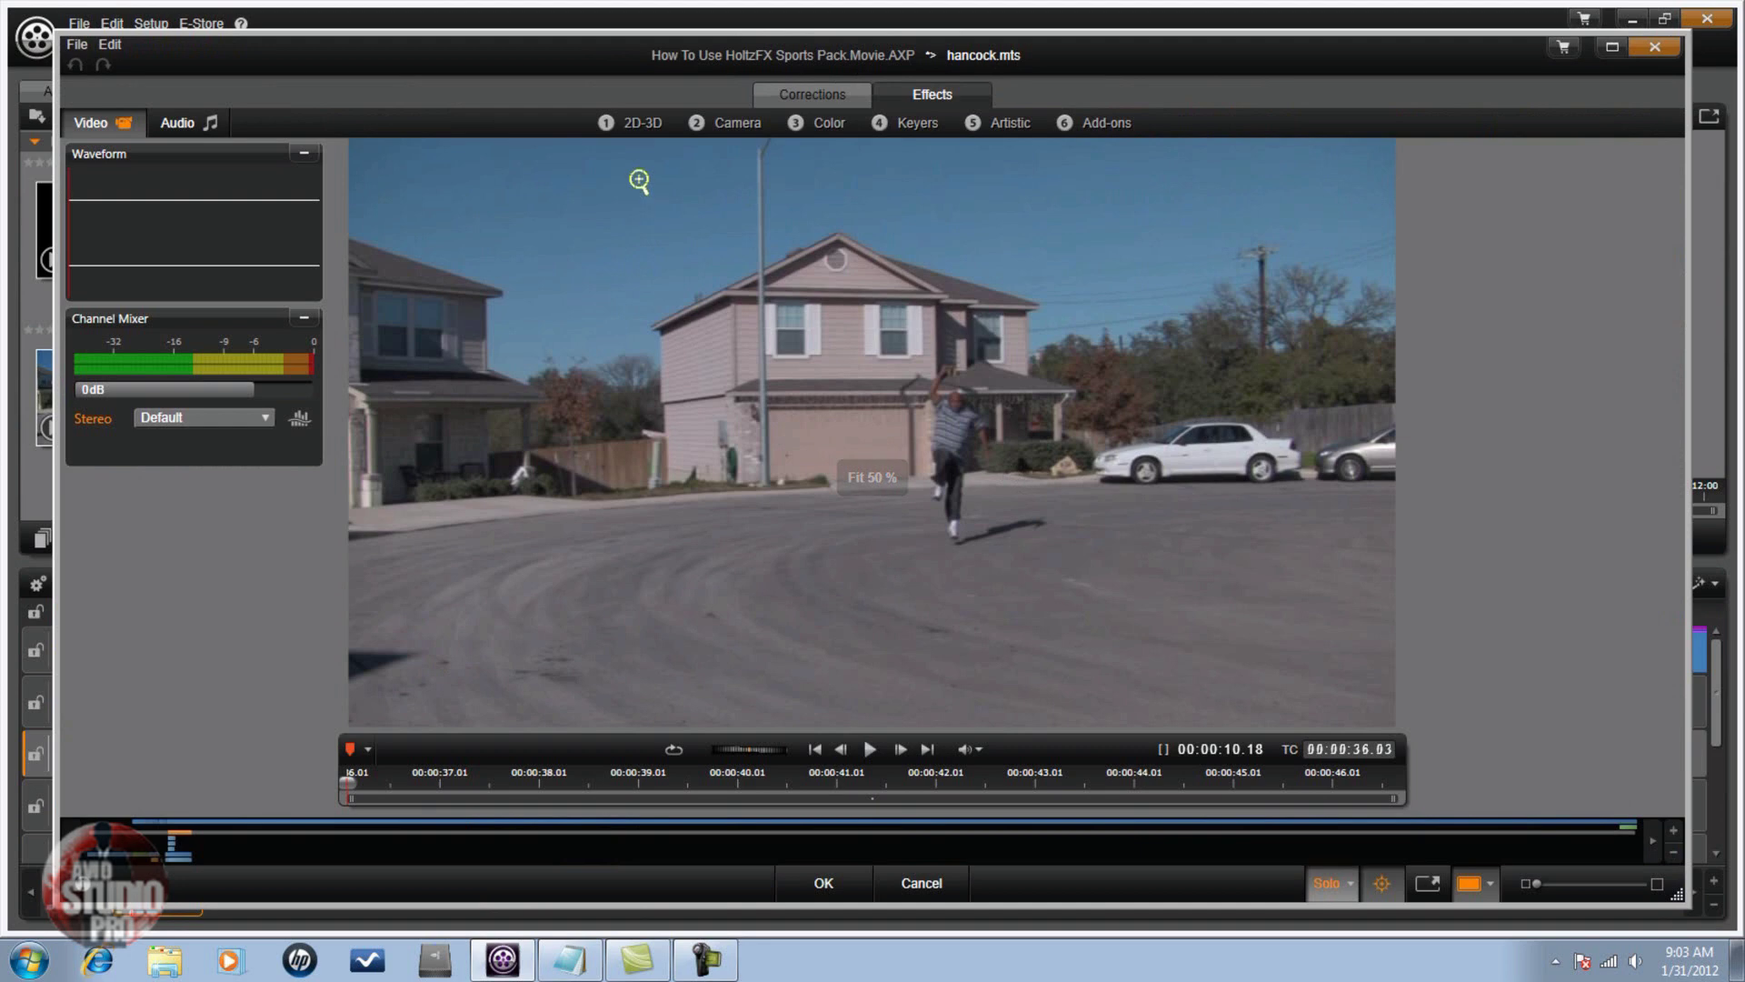
pyautogui.click(641, 124)
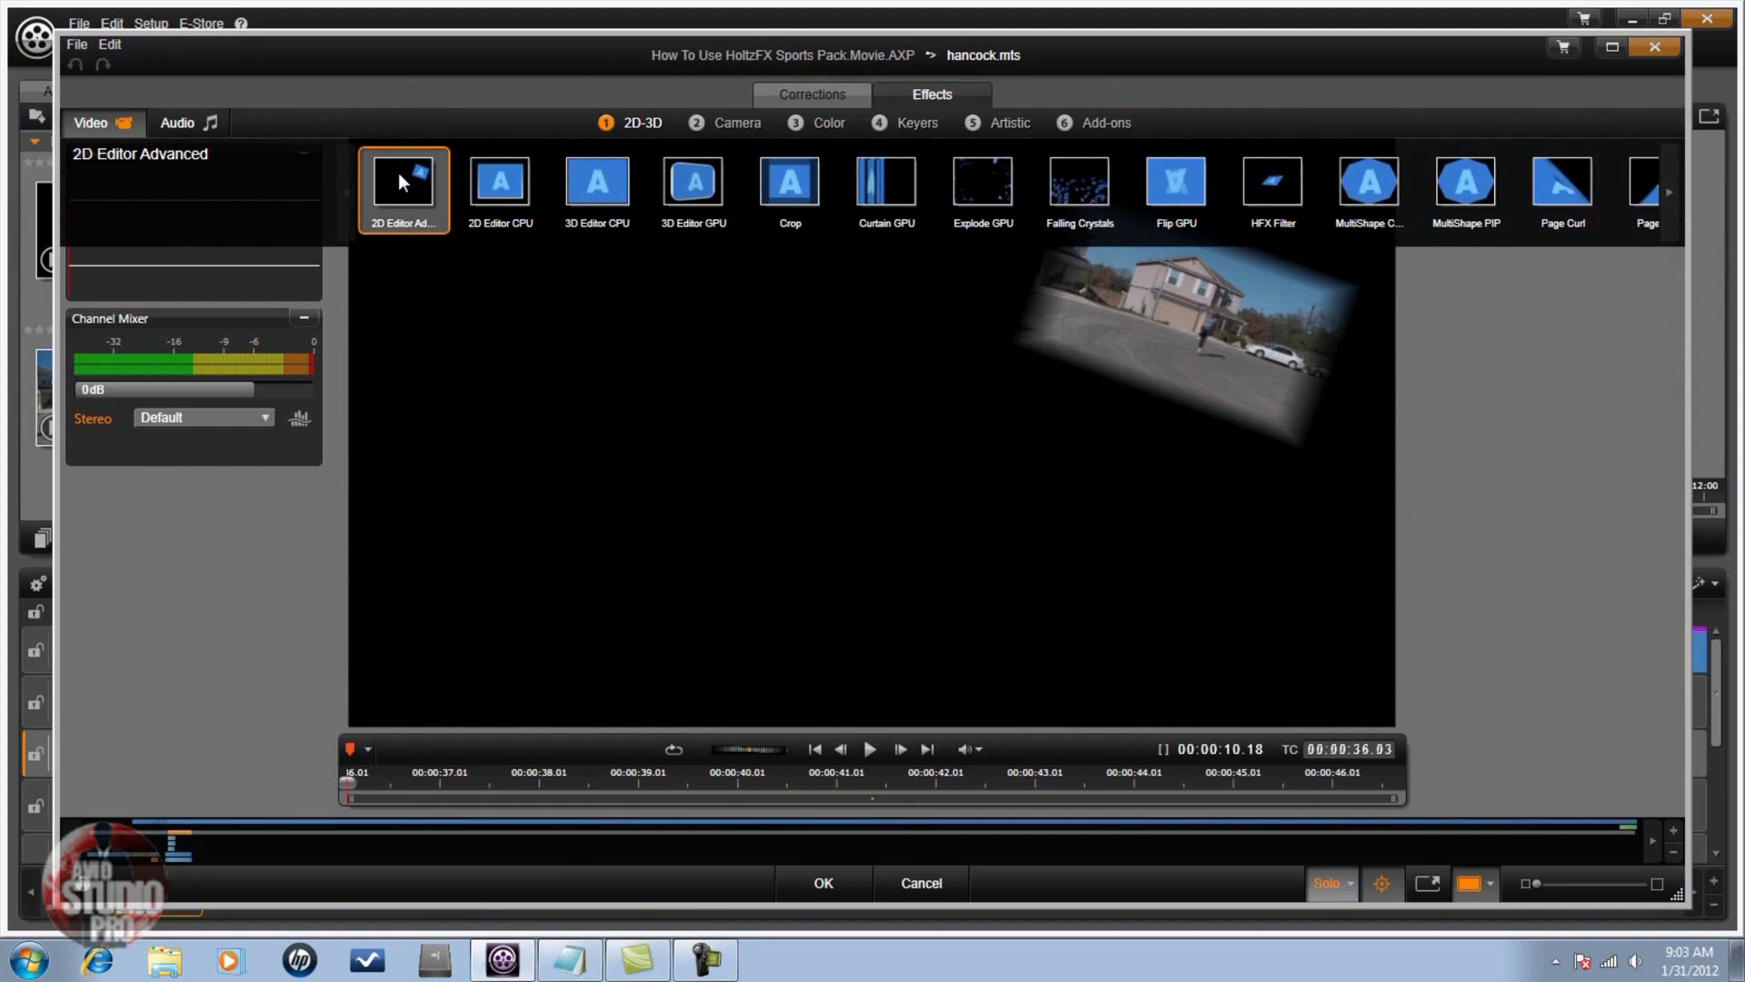
pyautogui.click(398, 178)
pyautogui.moveTo(853, 500); pyautogui.dragTo(852, 500)
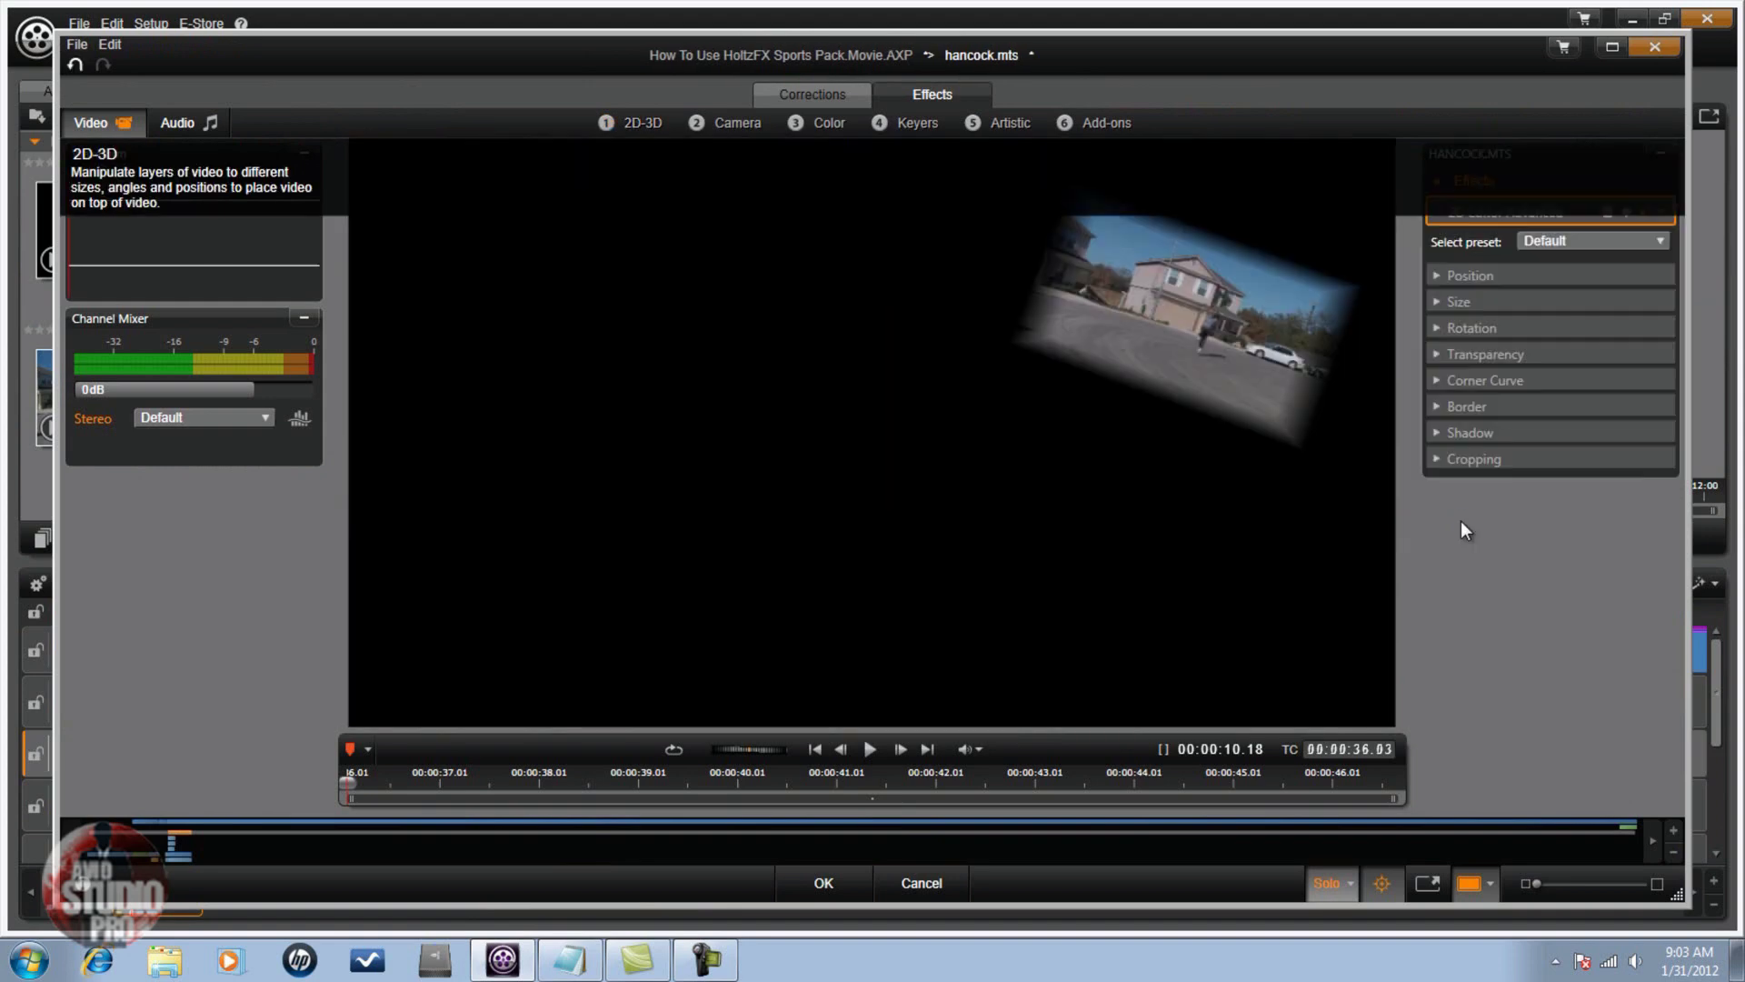
pyautogui.click(1653, 238)
pyautogui.click(1567, 267)
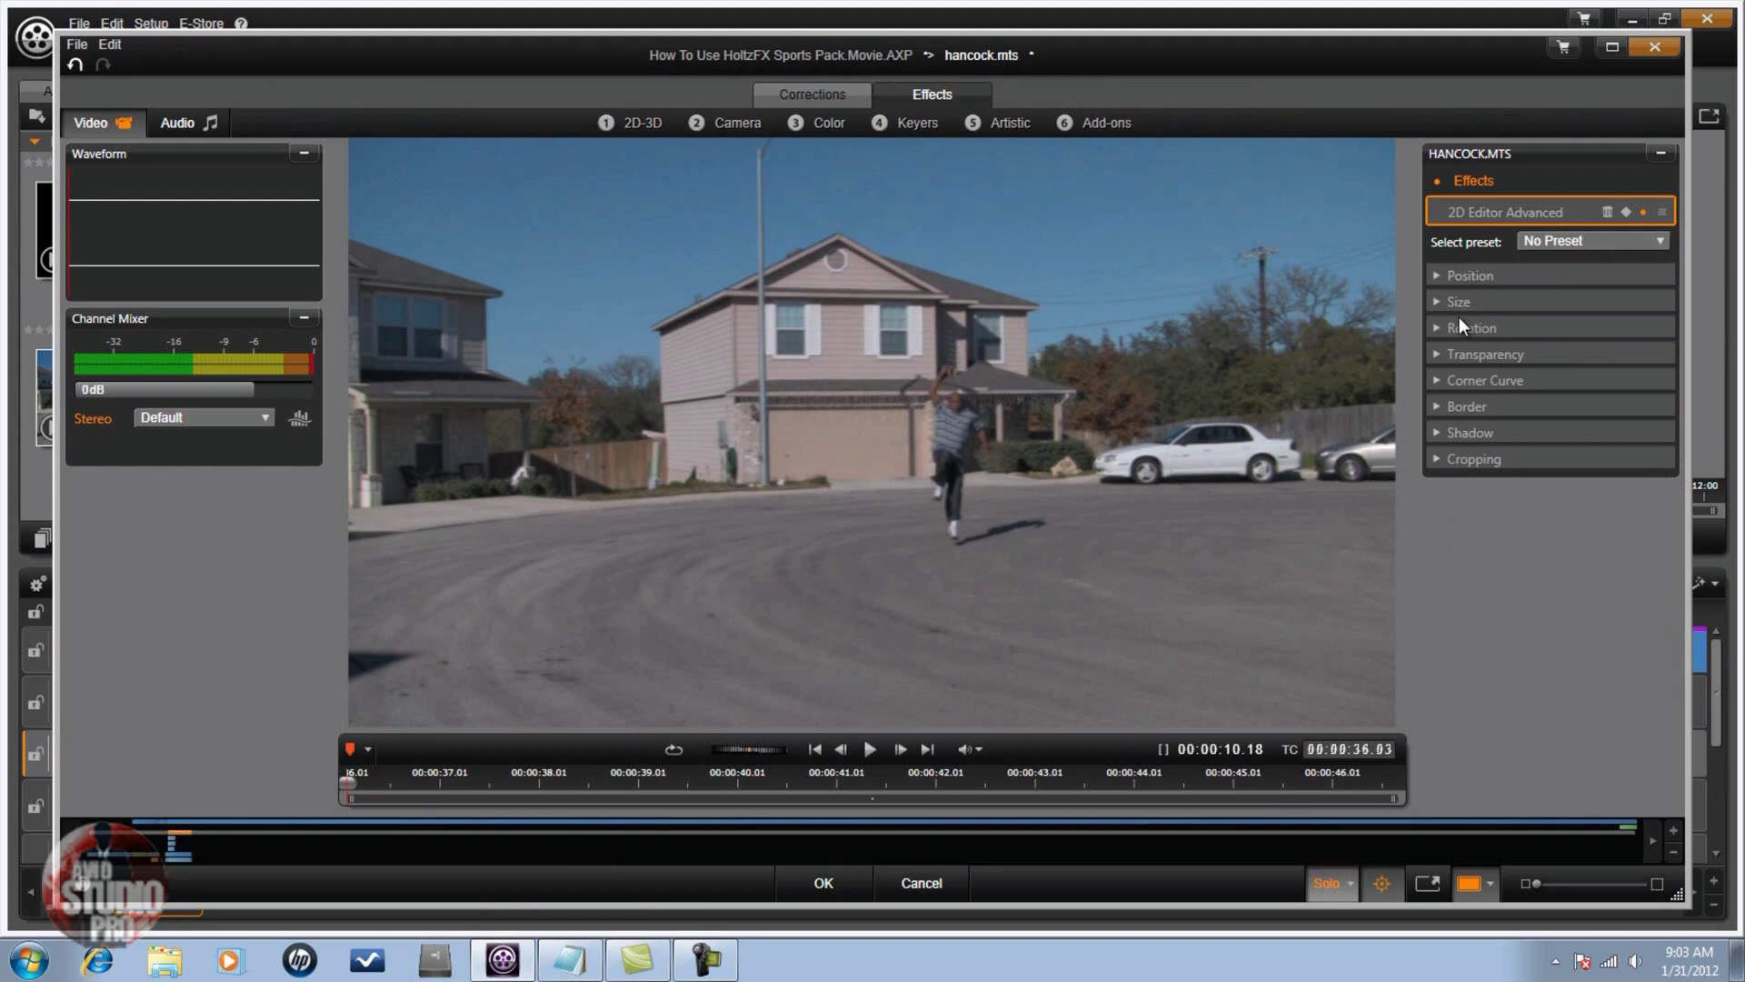
# Crop the Hancock.MTS copy around the jumper's feet with Top 59.9%, Left 54.8% and Right 38.3%.
pyautogui.click(1437, 460)
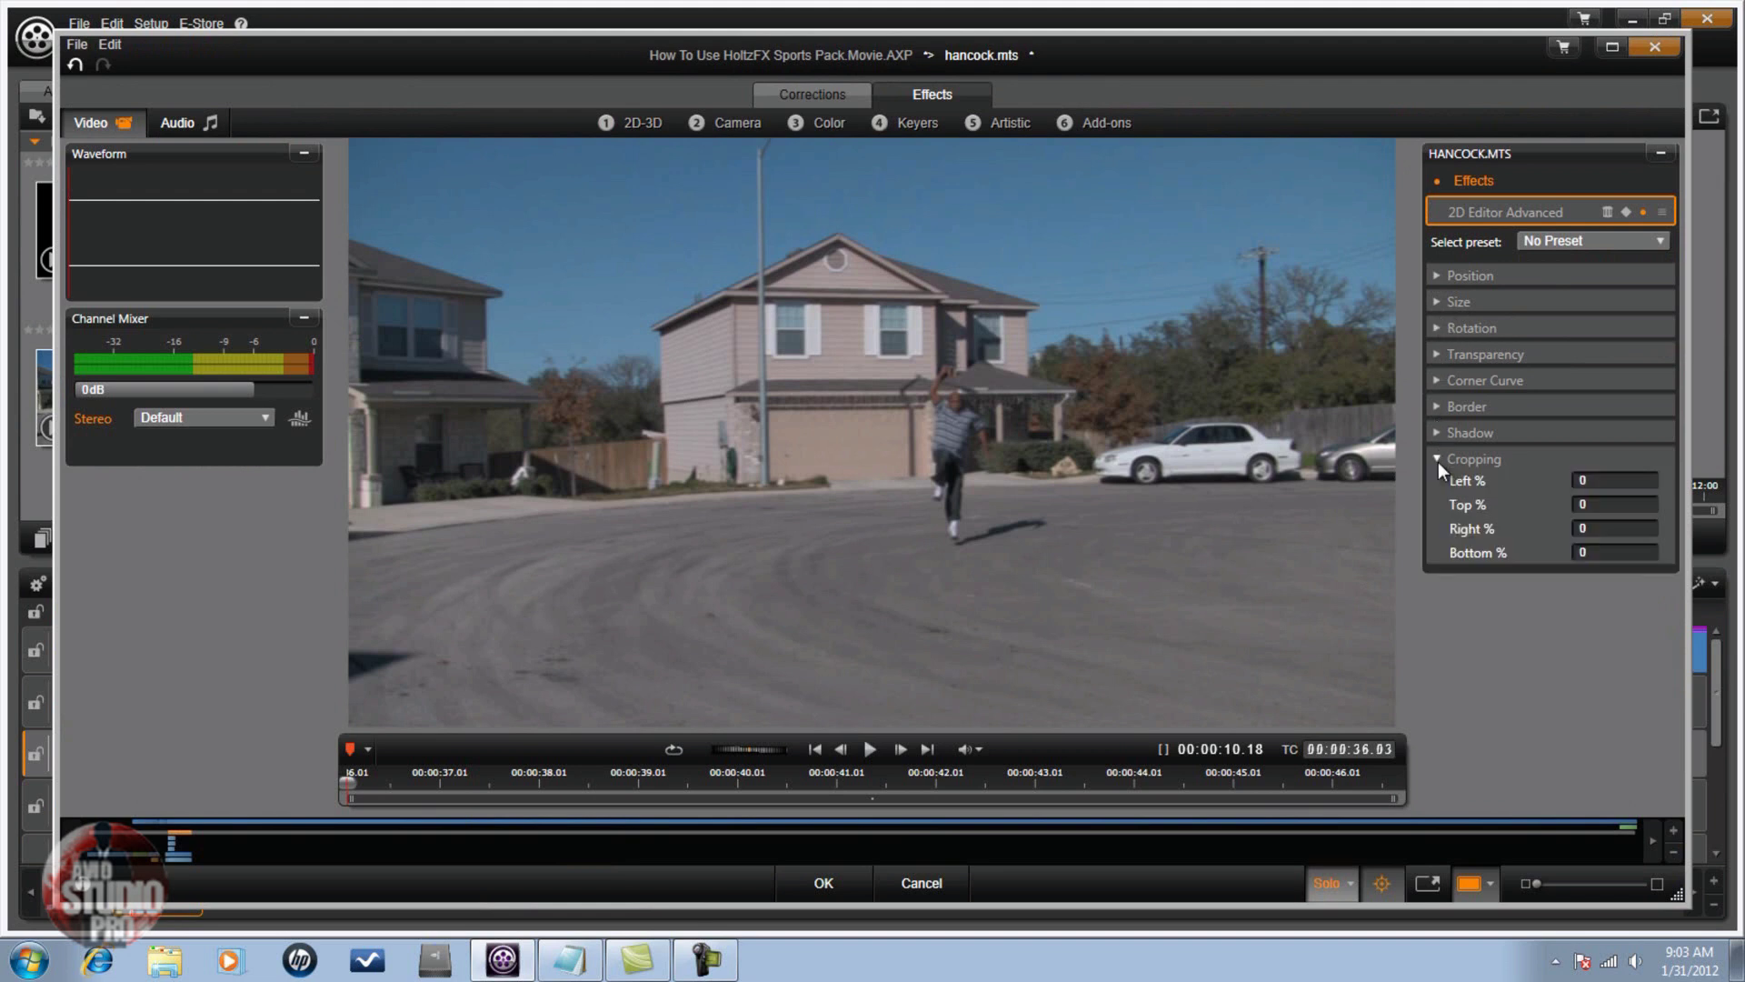
pyautogui.moveTo(1576, 506); pyautogui.dragTo(1664, 548)
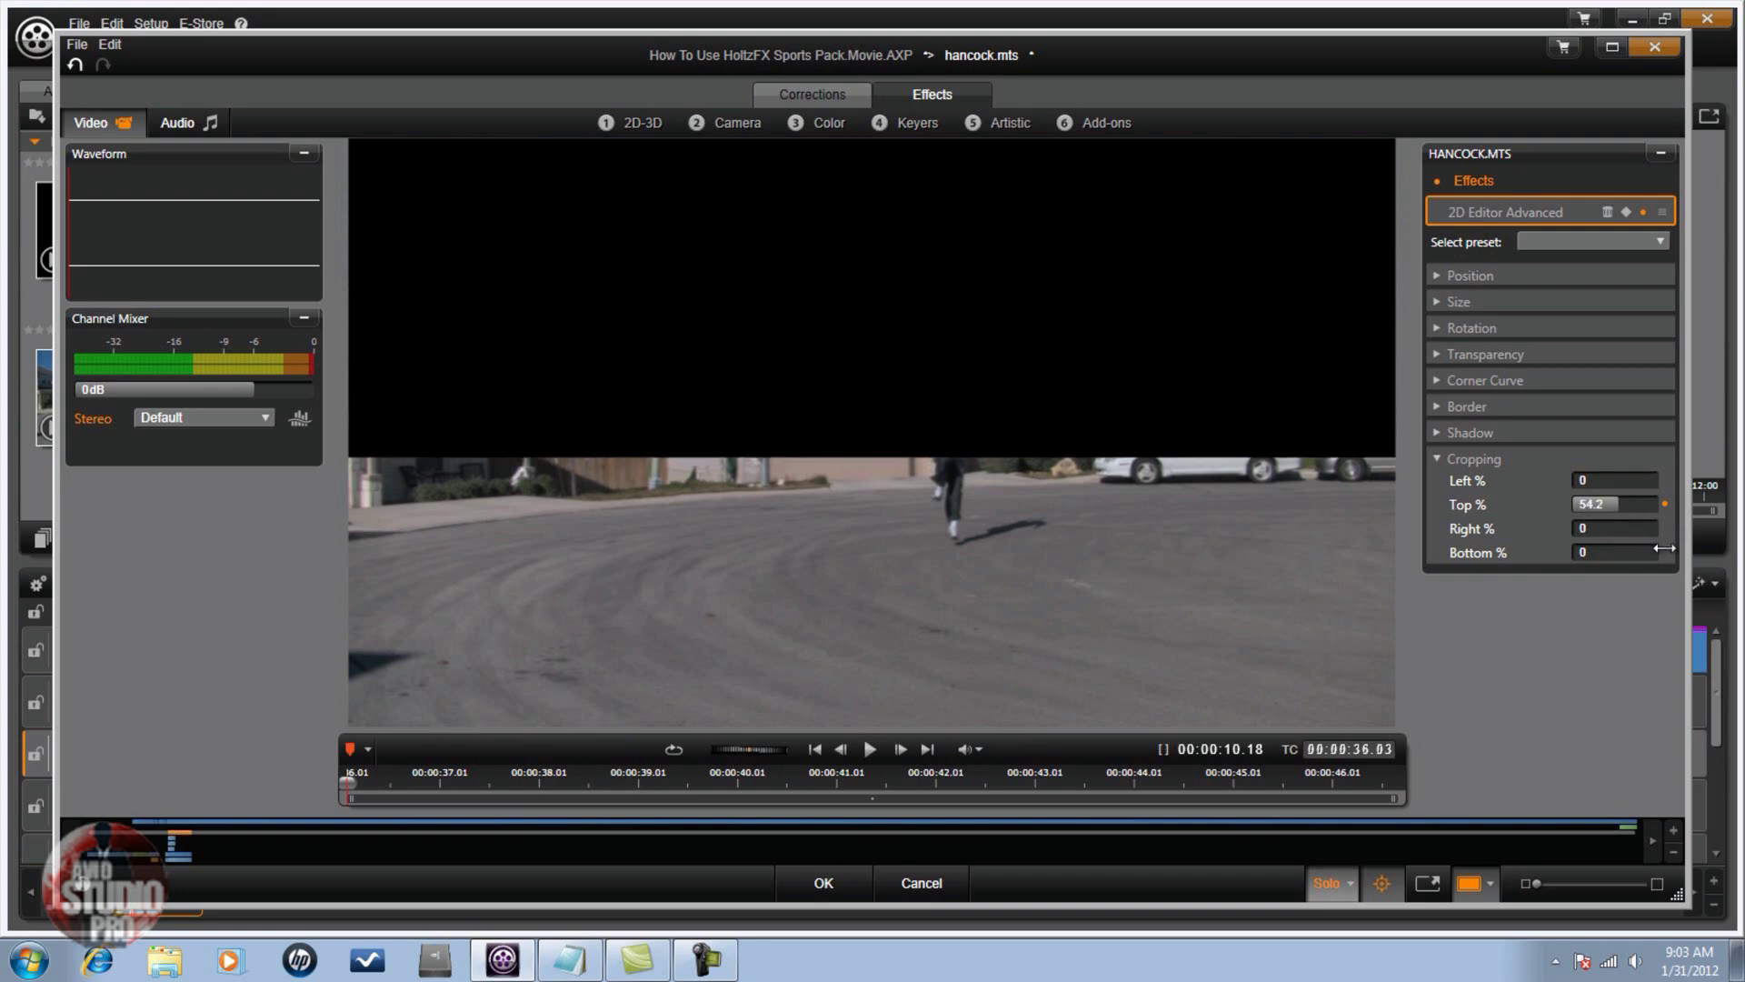
pyautogui.moveTo(1664, 548); pyautogui.dragTo(1675, 530)
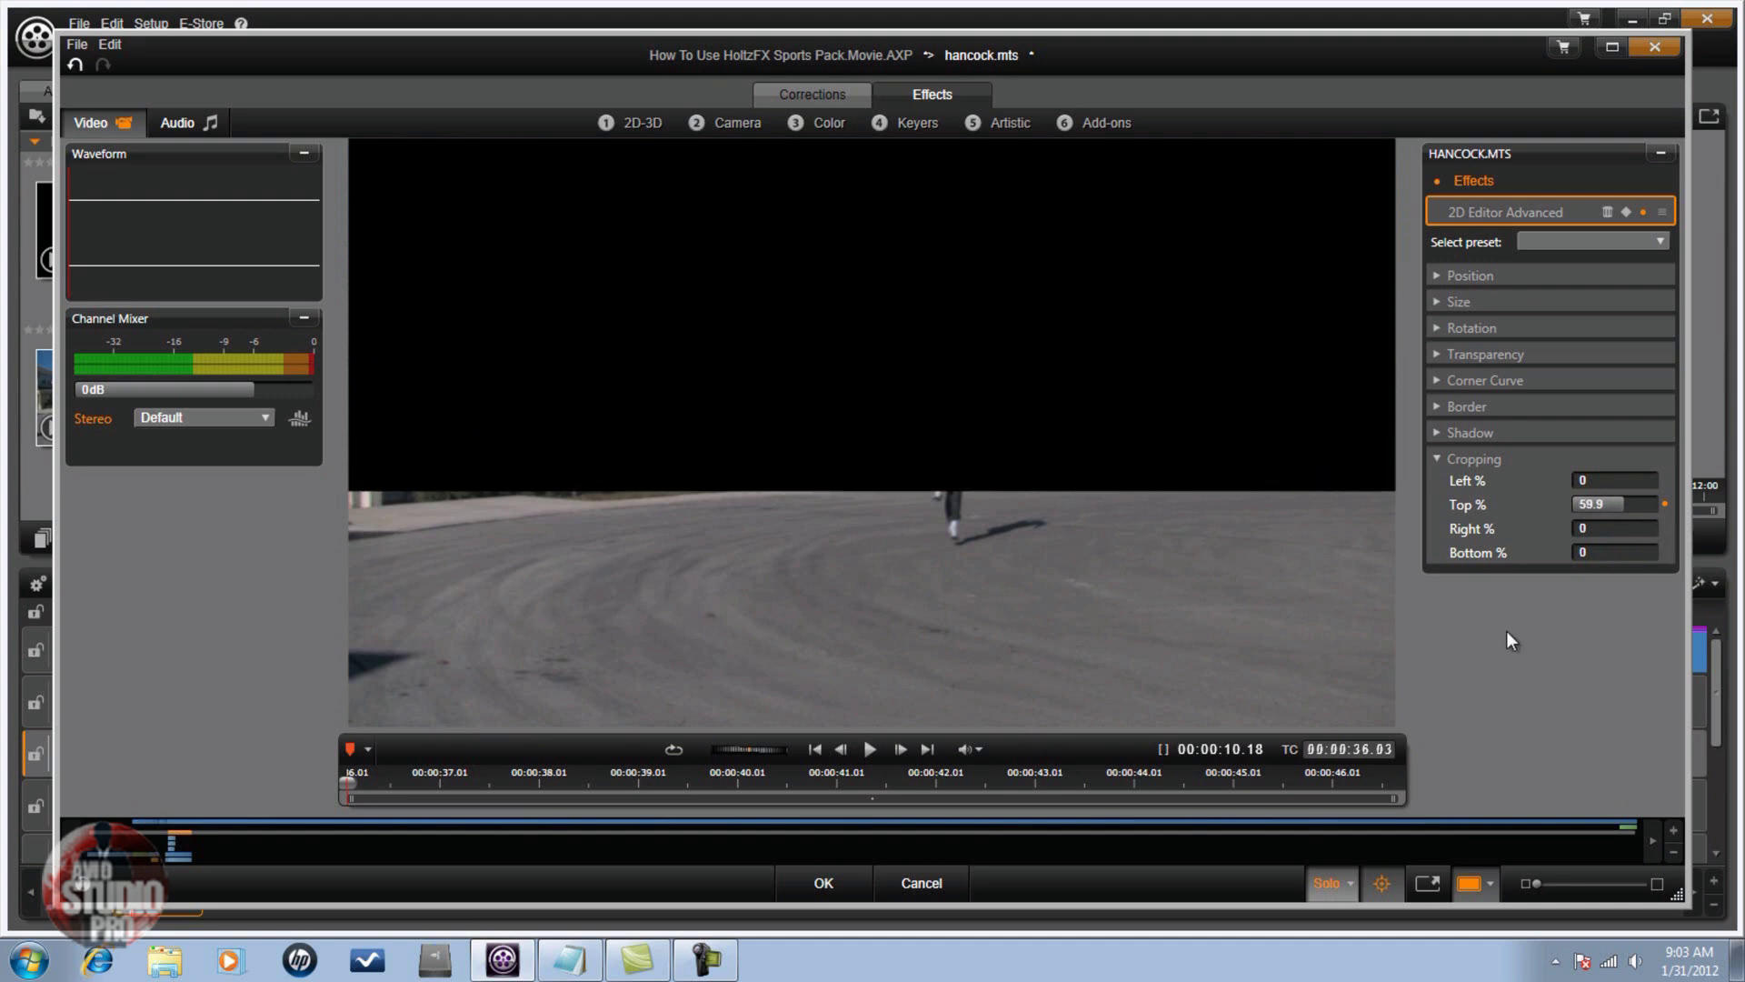
pyautogui.moveTo(1601, 480); pyautogui.dragTo(1671, 491)
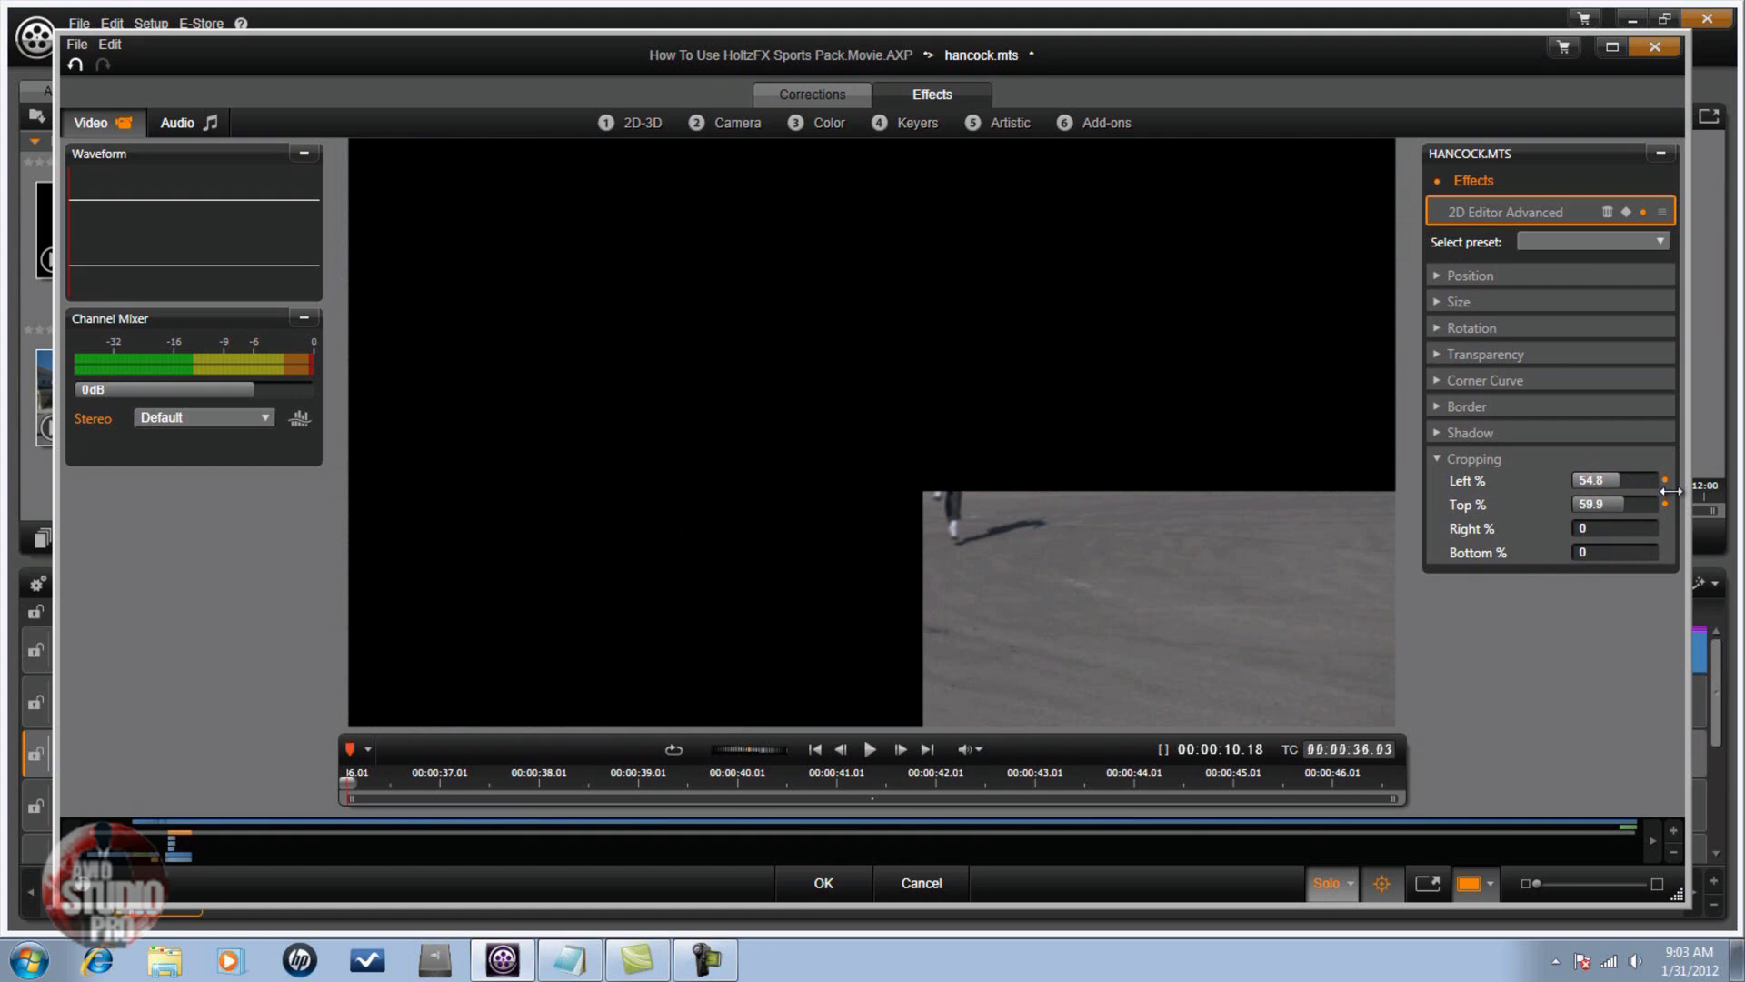
pyautogui.moveTo(1582, 529); pyautogui.dragTo(1646, 552)
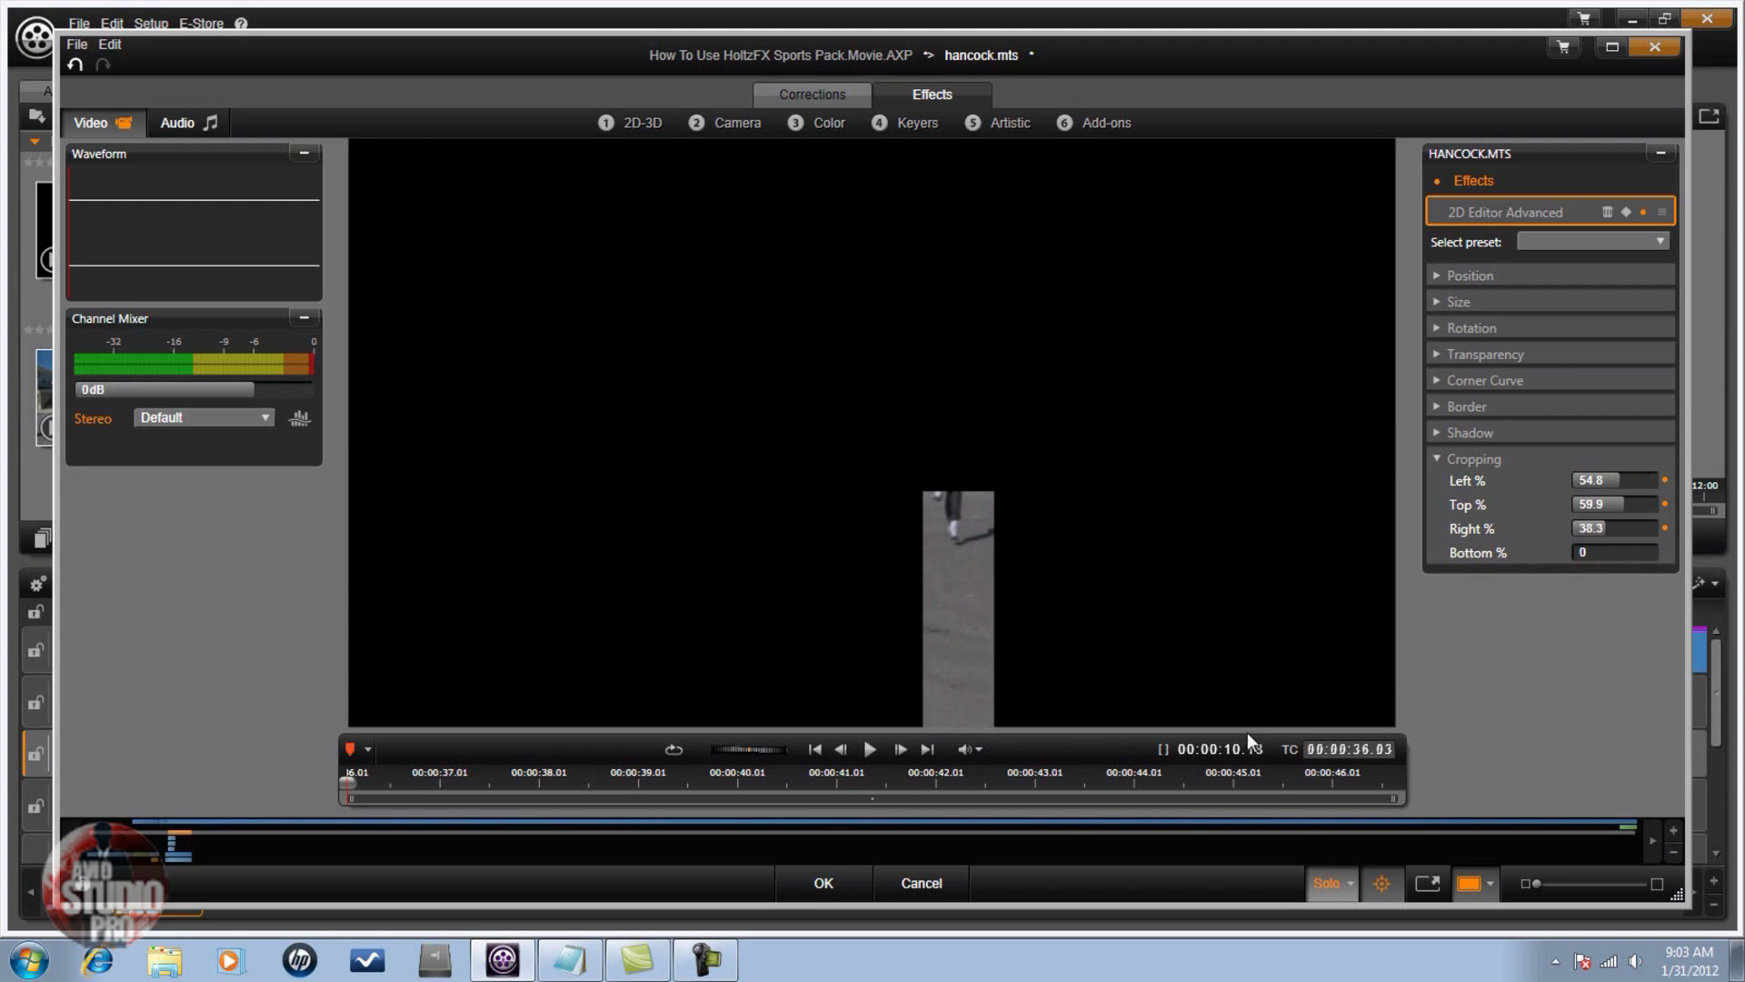
# Show the other tracks in the preview and enable keyframing for 2D Editor Advanced at 00:00:36.03.
pyautogui.click(1350, 877)
pyautogui.click(1362, 914)
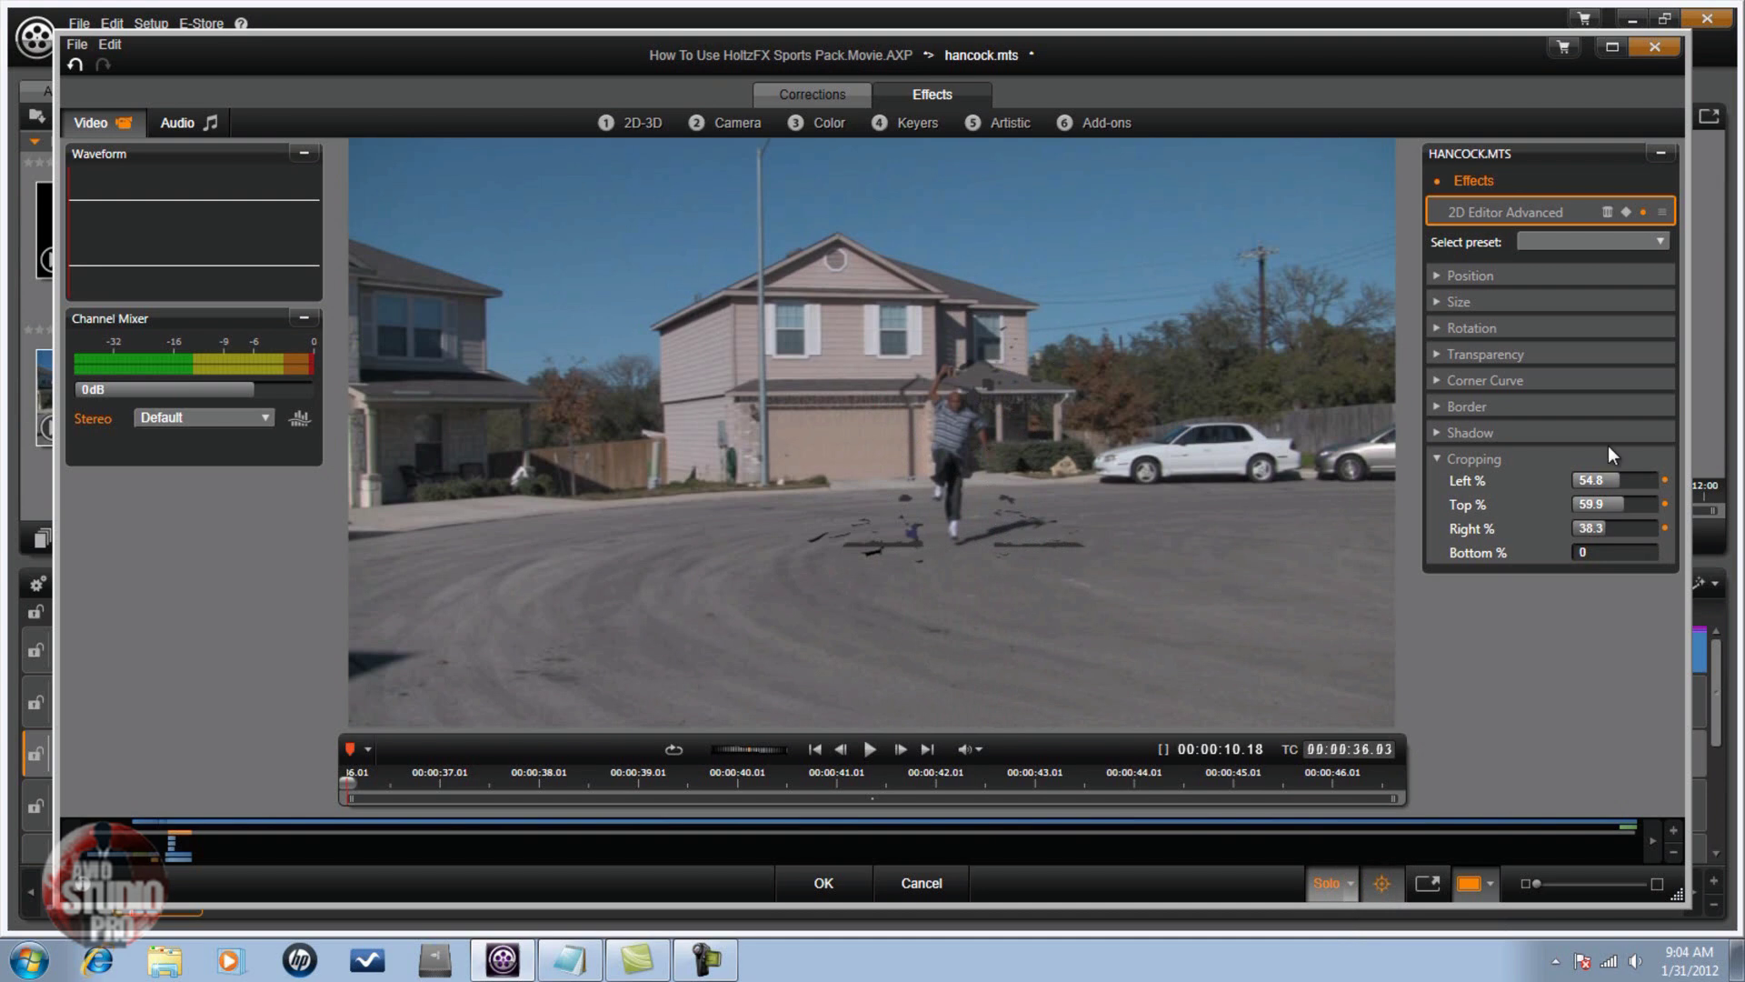
pyautogui.click(1625, 212)
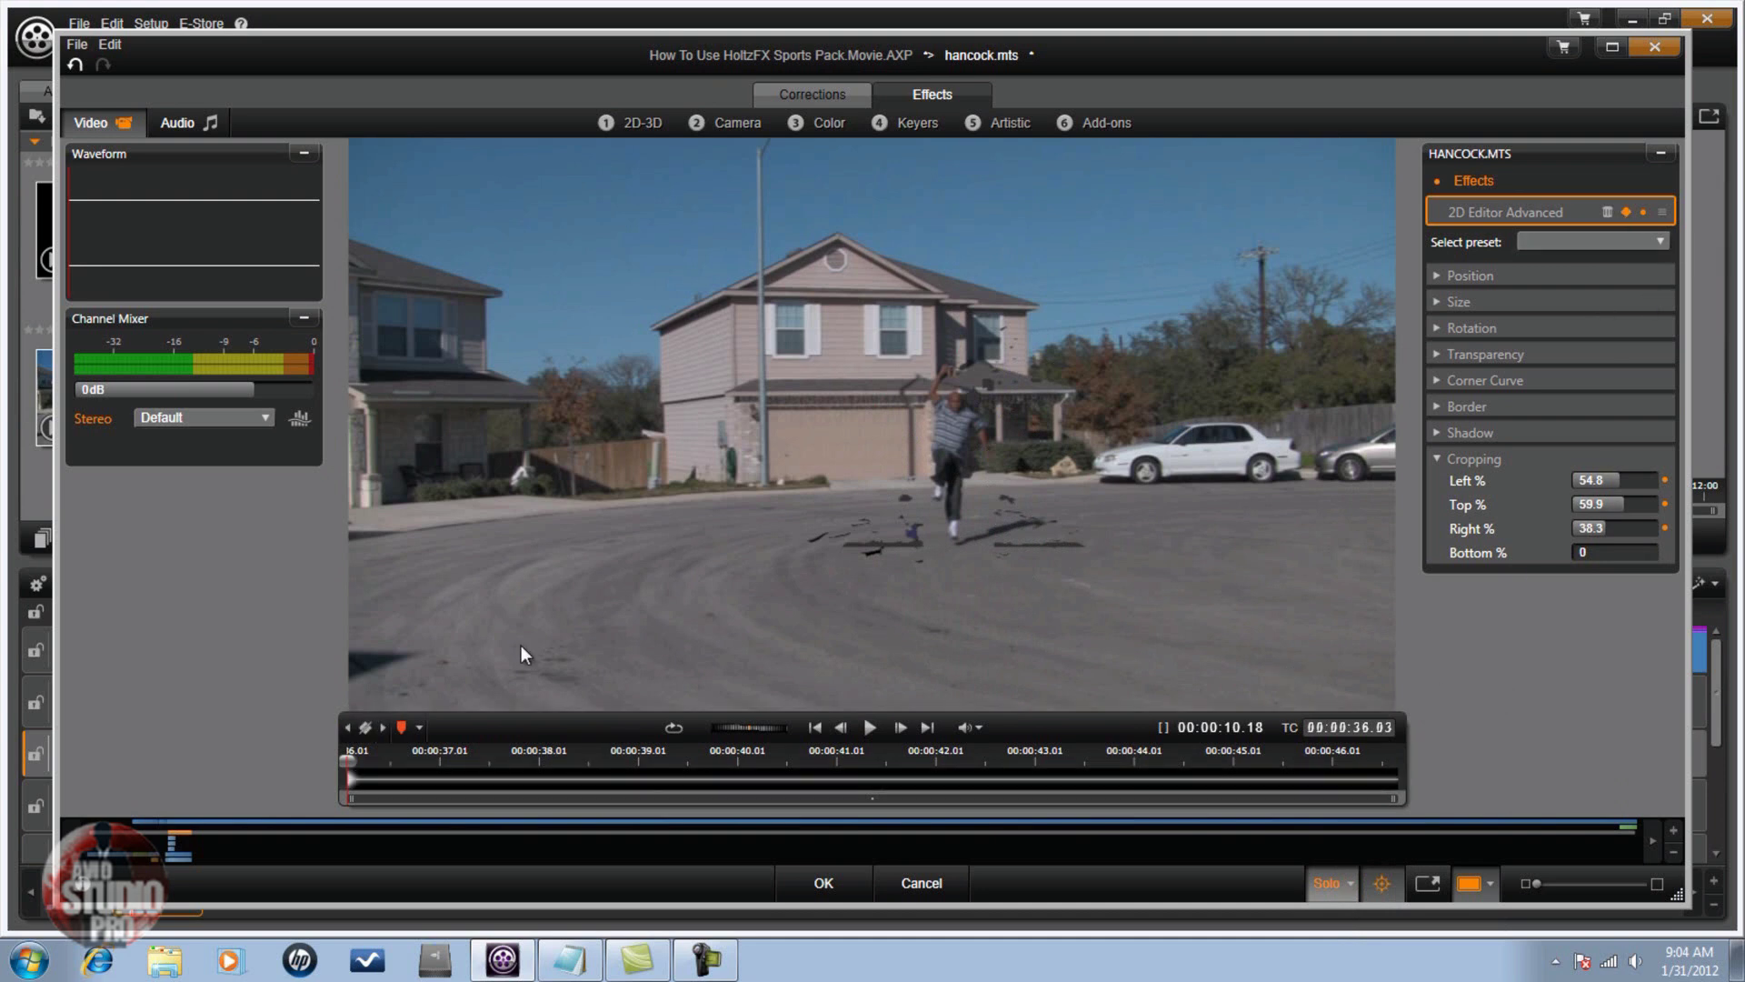
# Step through the landing to 00:00:36.18 and set the Hancock.MTS copy's Left cropping to 54.2% there.
pyautogui.click(897, 732)
pyautogui.click(898, 729)
pyautogui.click(898, 729)
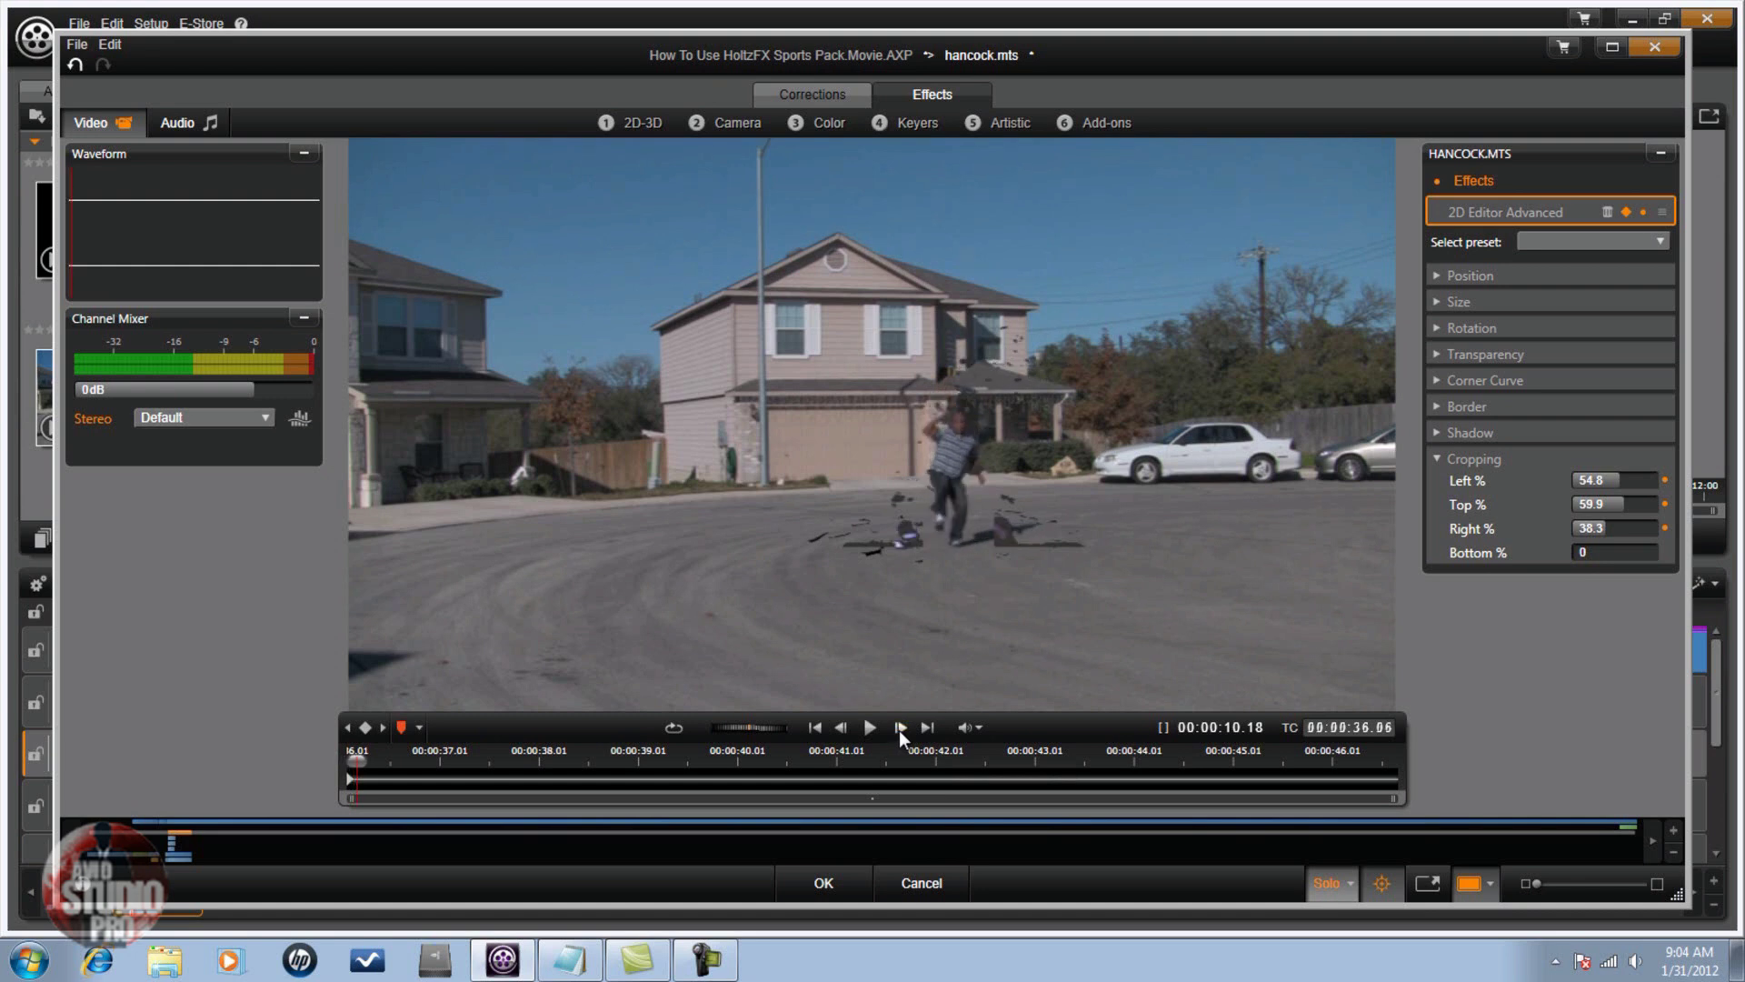
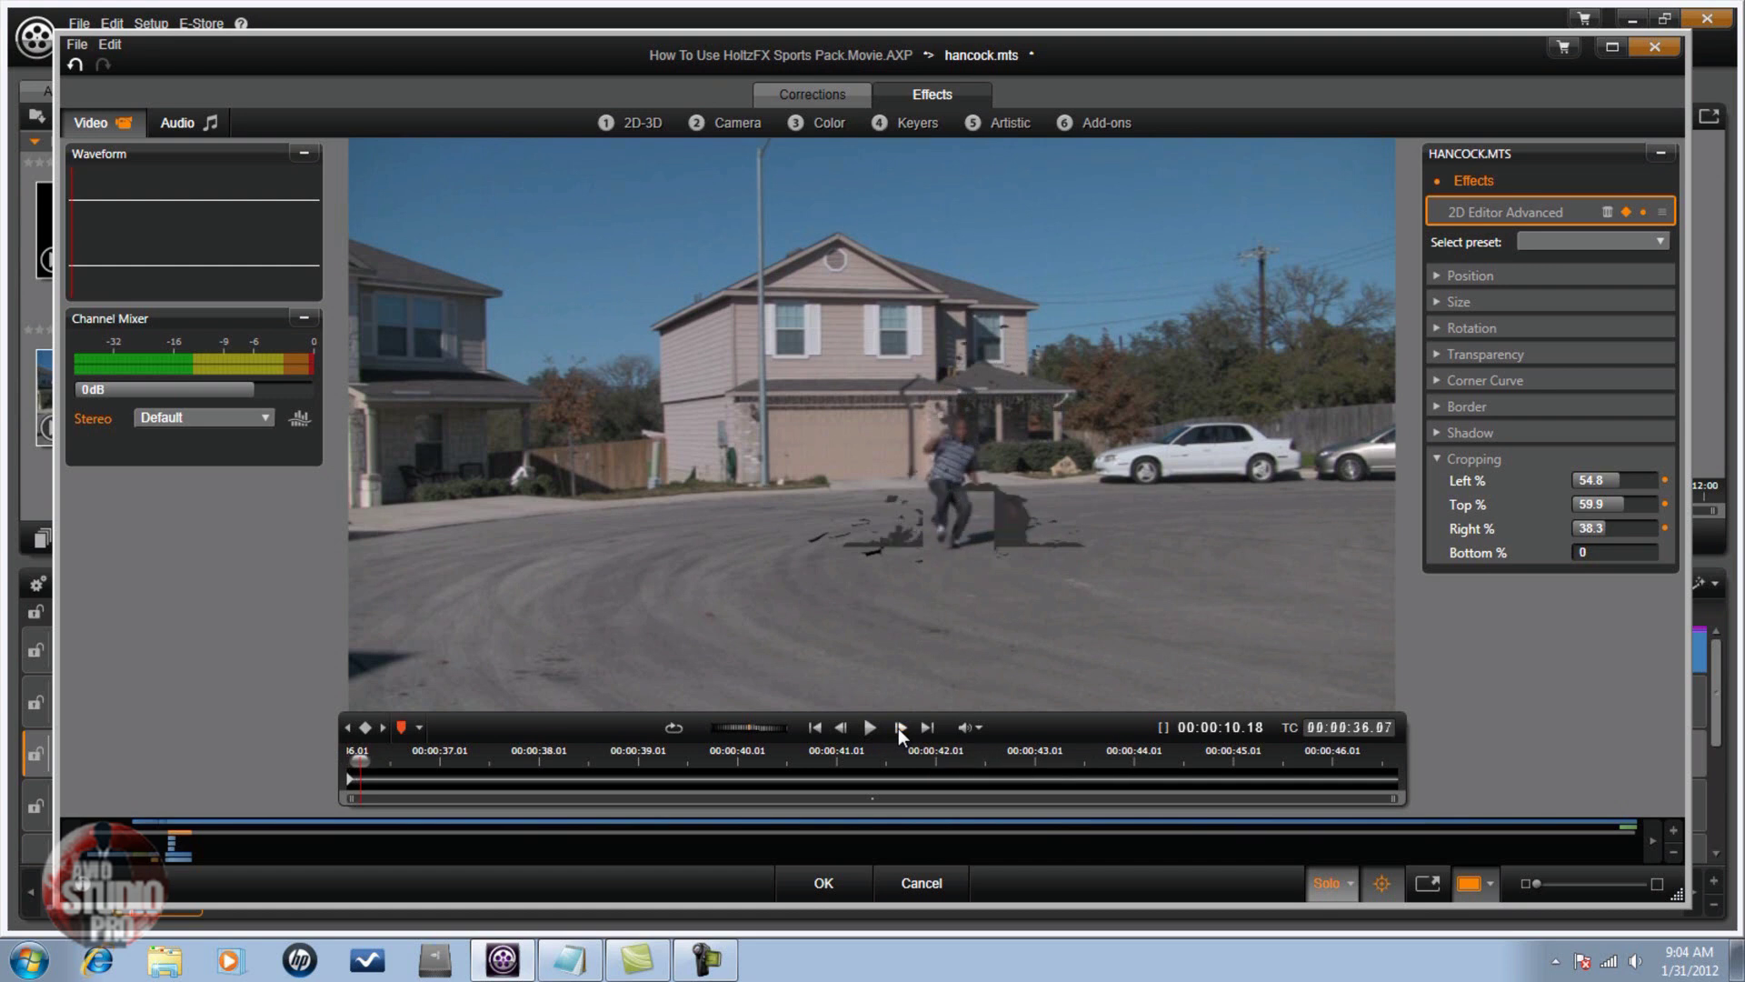
pyautogui.click(900, 728)
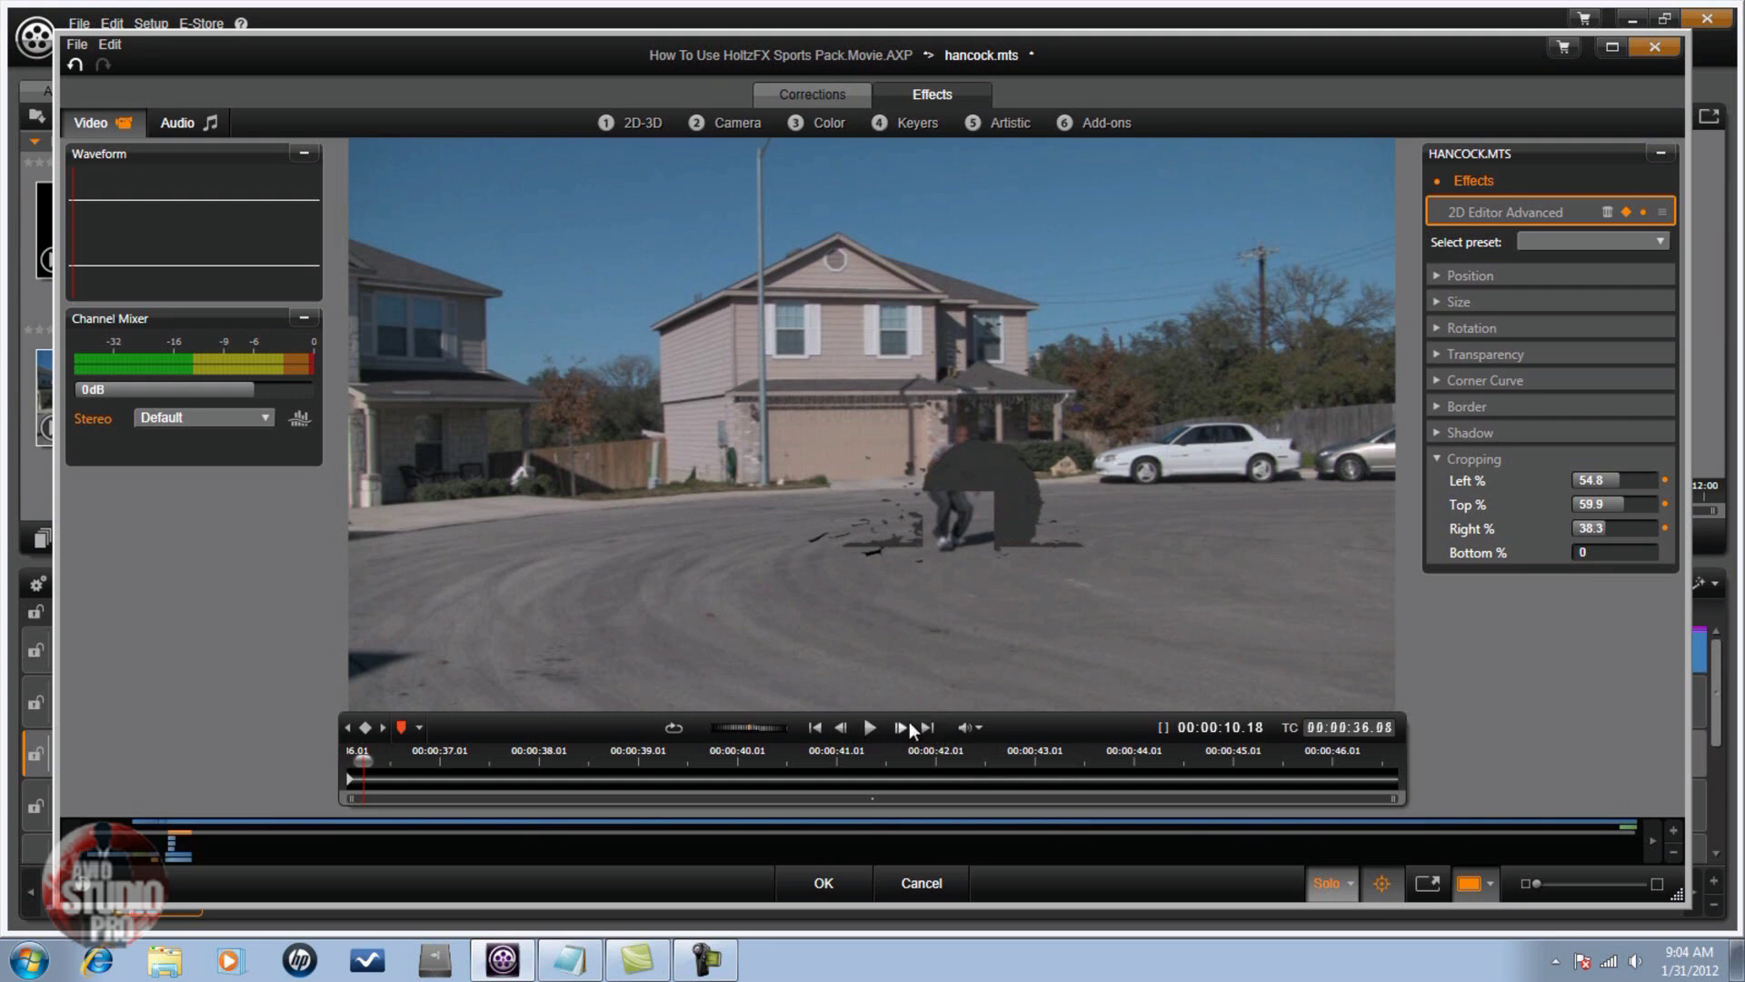
pyautogui.click(901, 728)
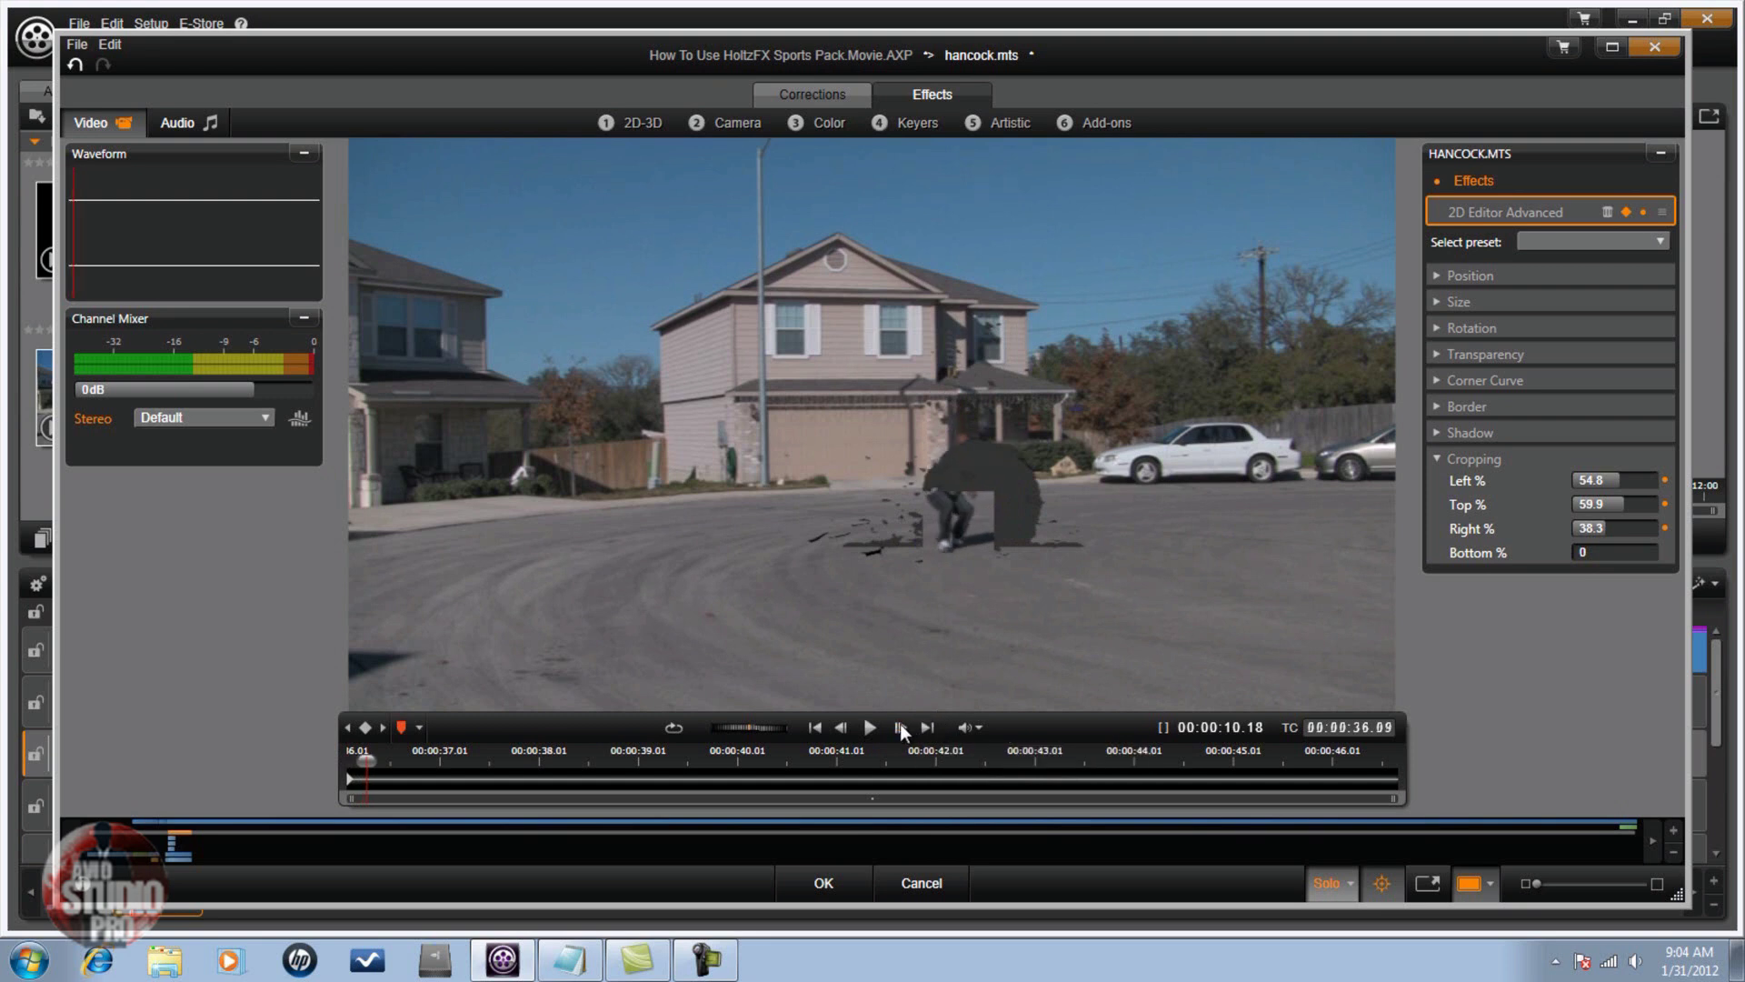
pyautogui.click(900, 727)
pyautogui.click(900, 727)
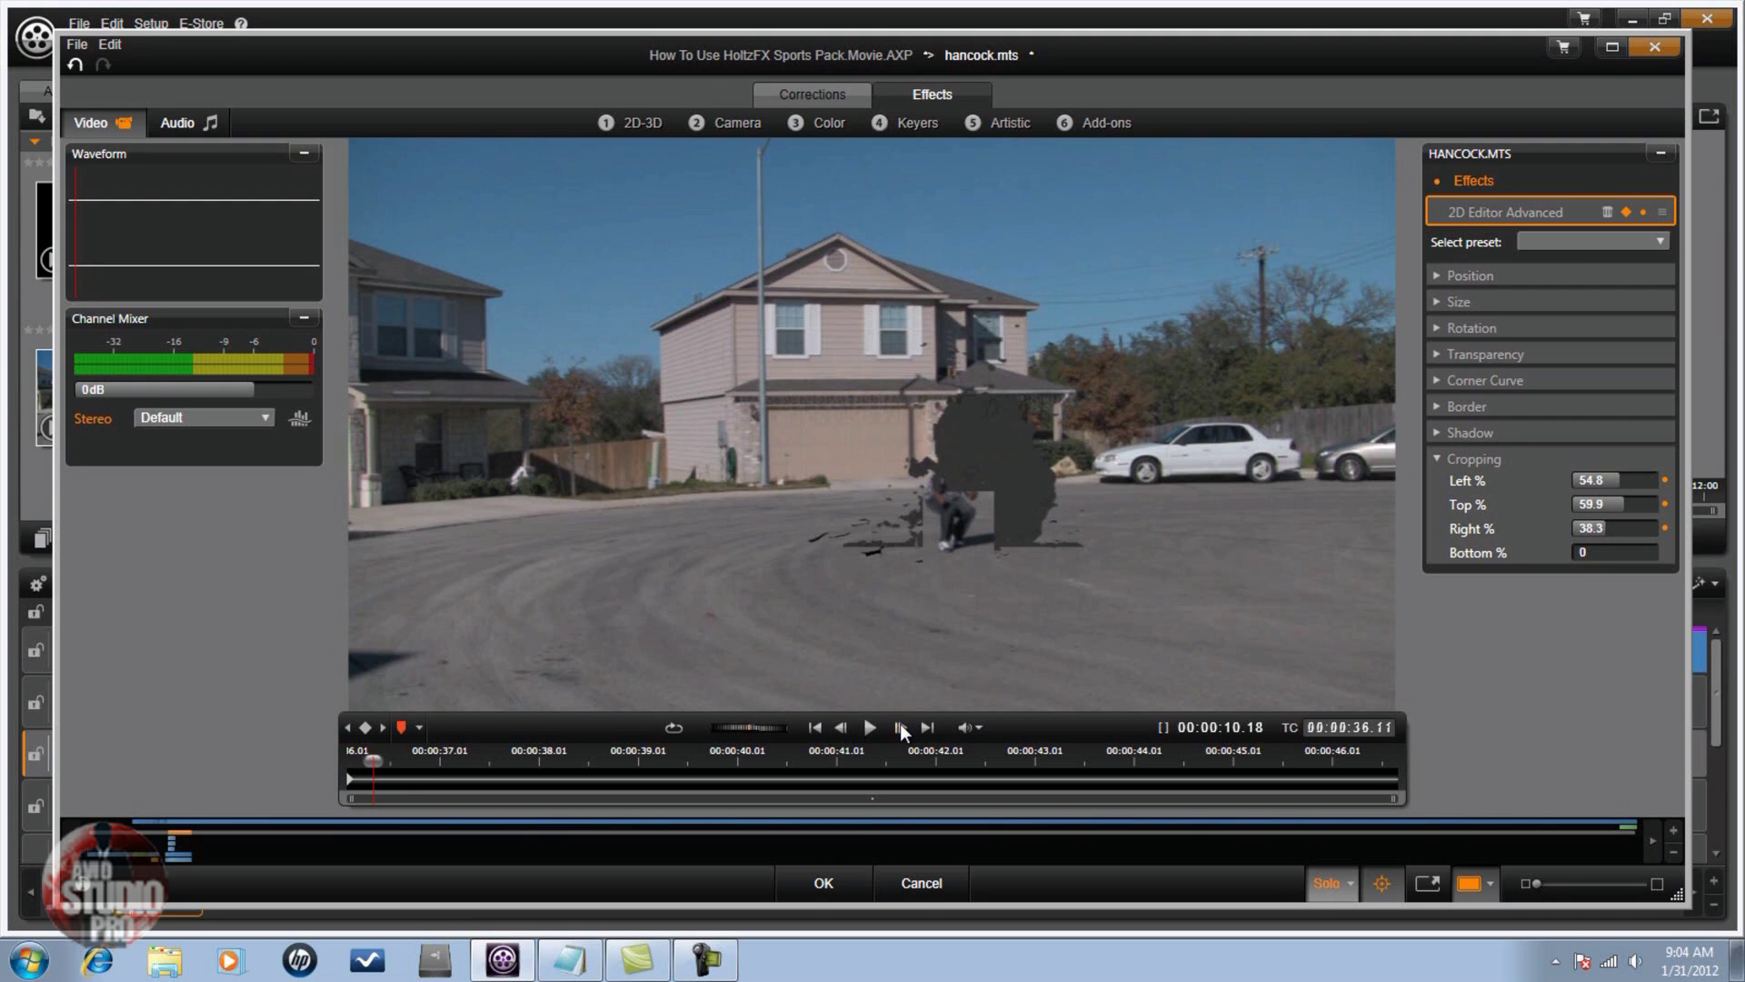
pyautogui.click(900, 724)
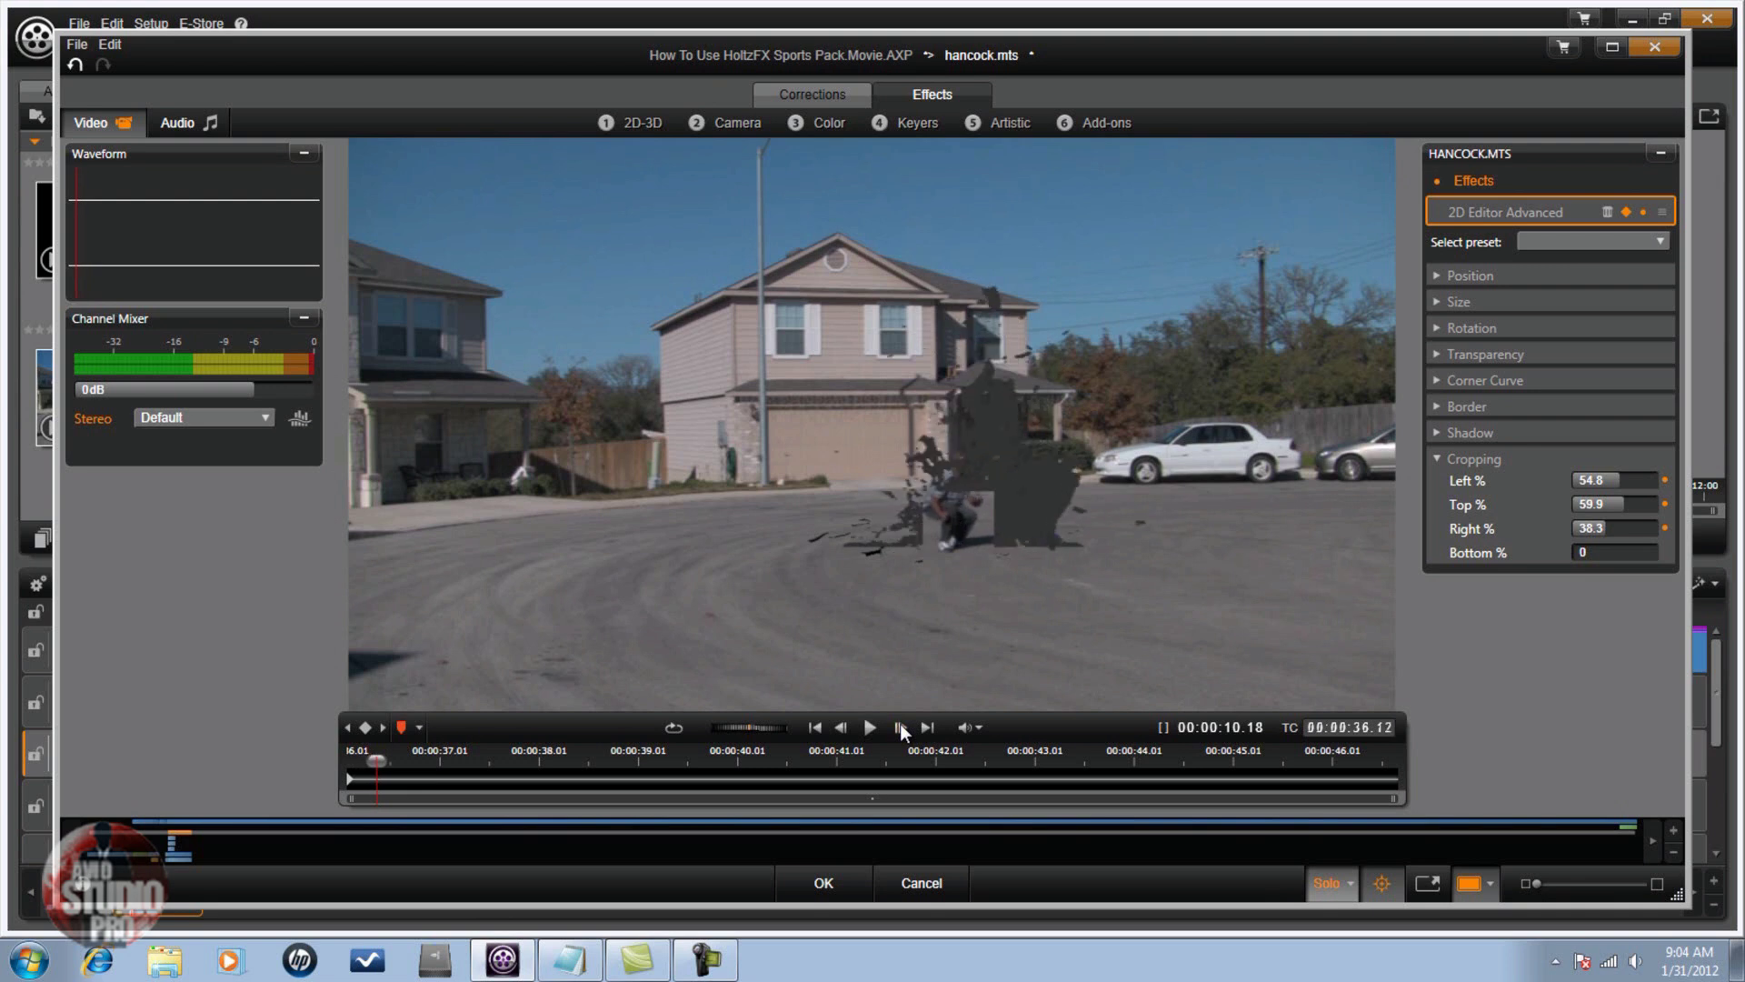
pyautogui.click(900, 725)
pyautogui.click(900, 725)
pyautogui.click(900, 725)
pyautogui.click(900, 726)
pyautogui.click(900, 726)
pyautogui.click(900, 726)
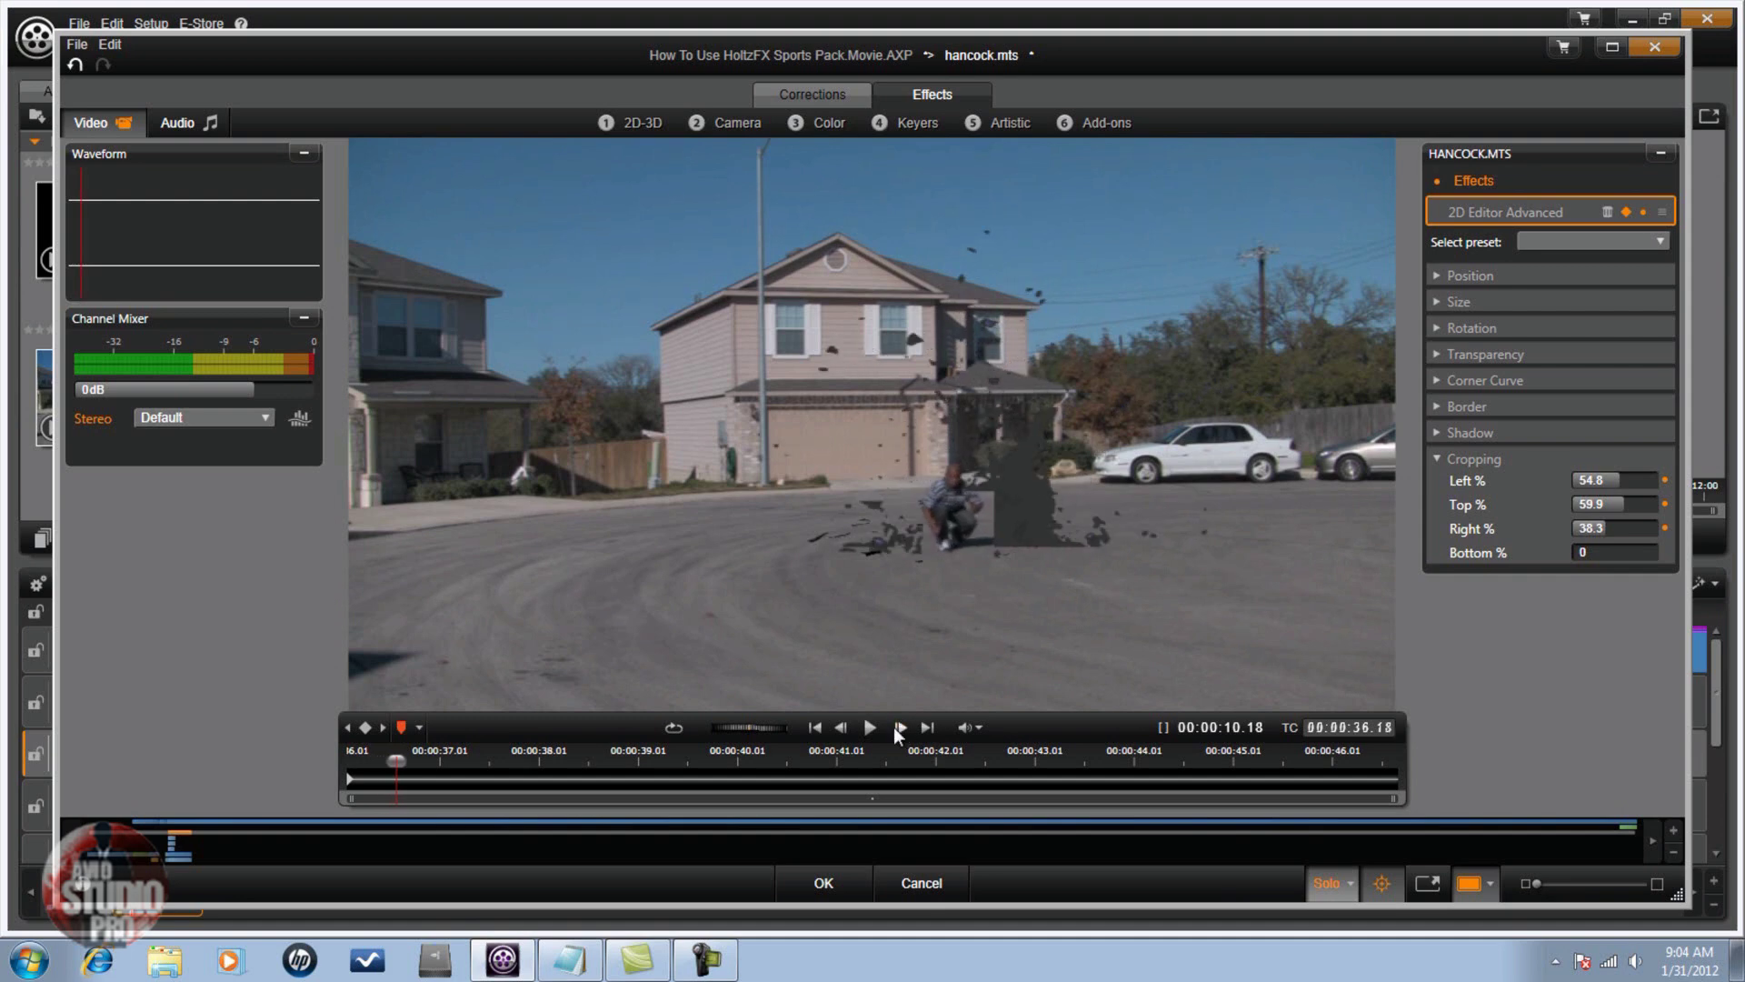
pyautogui.click(1610, 479)
pyautogui.moveTo(1609, 479); pyautogui.dragTo(1604, 524)
pyautogui.click(1602, 525)
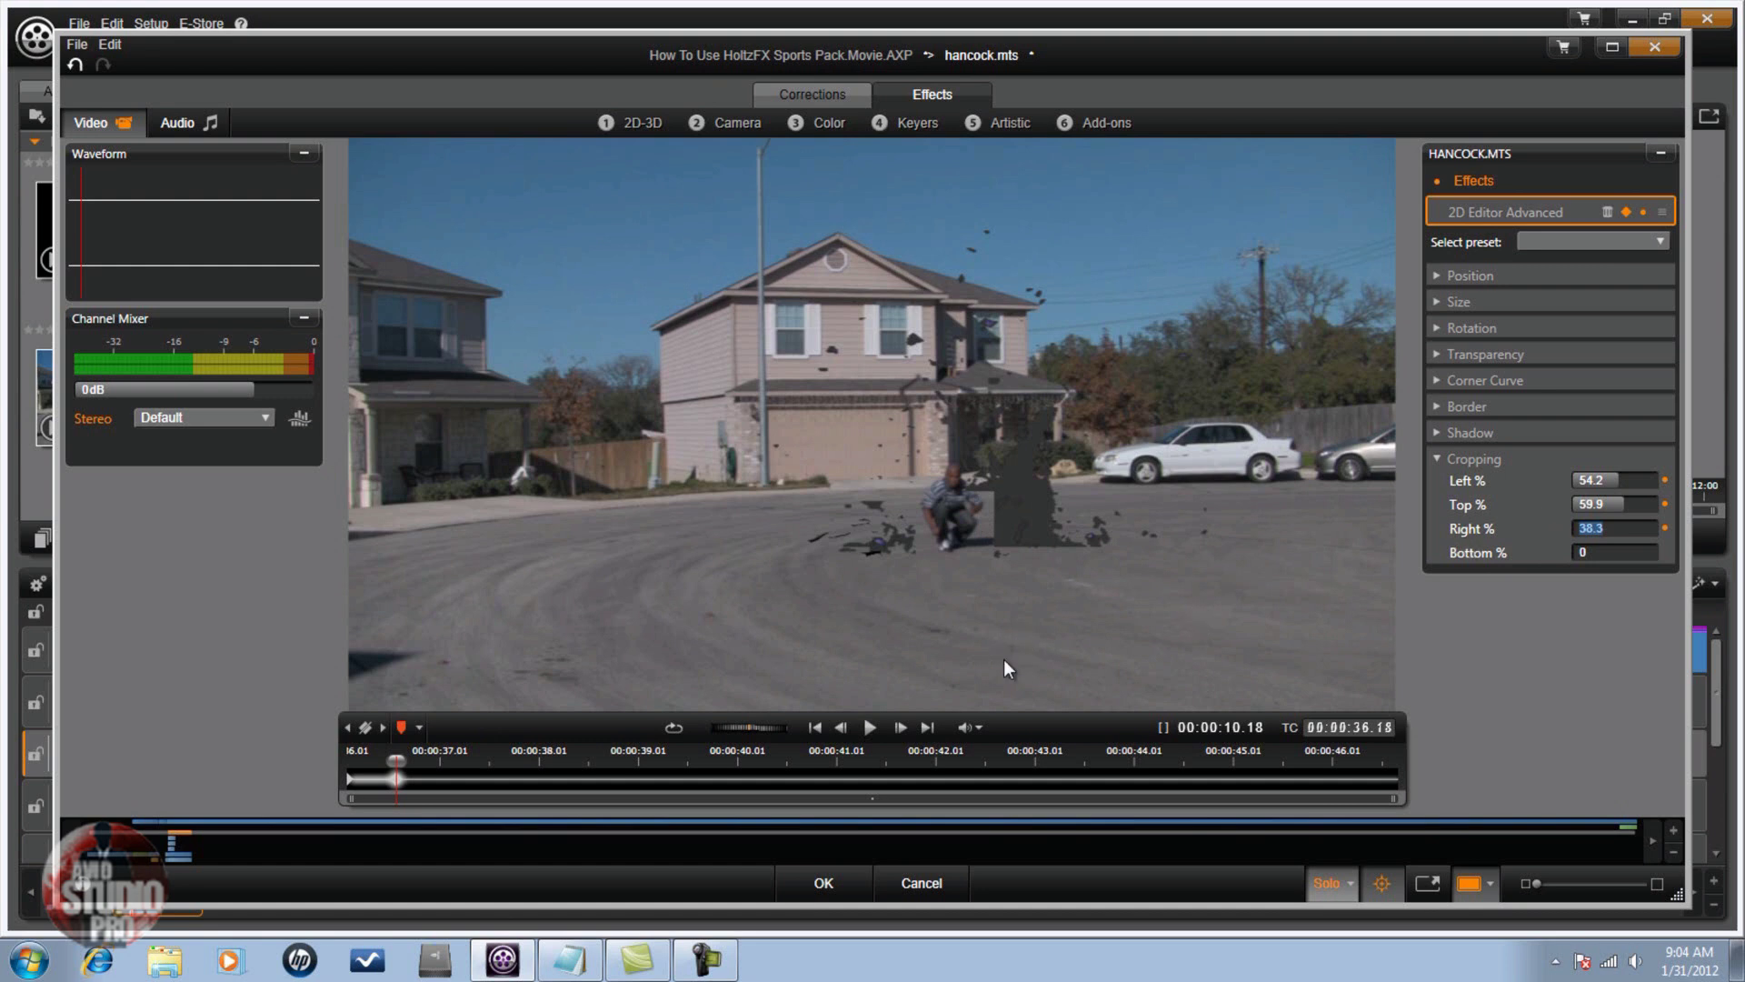
# Advance to 00:00:36.22 and set the Hancock.MTS copy's Right cropping to 38.9%.
pyautogui.click(900, 726)
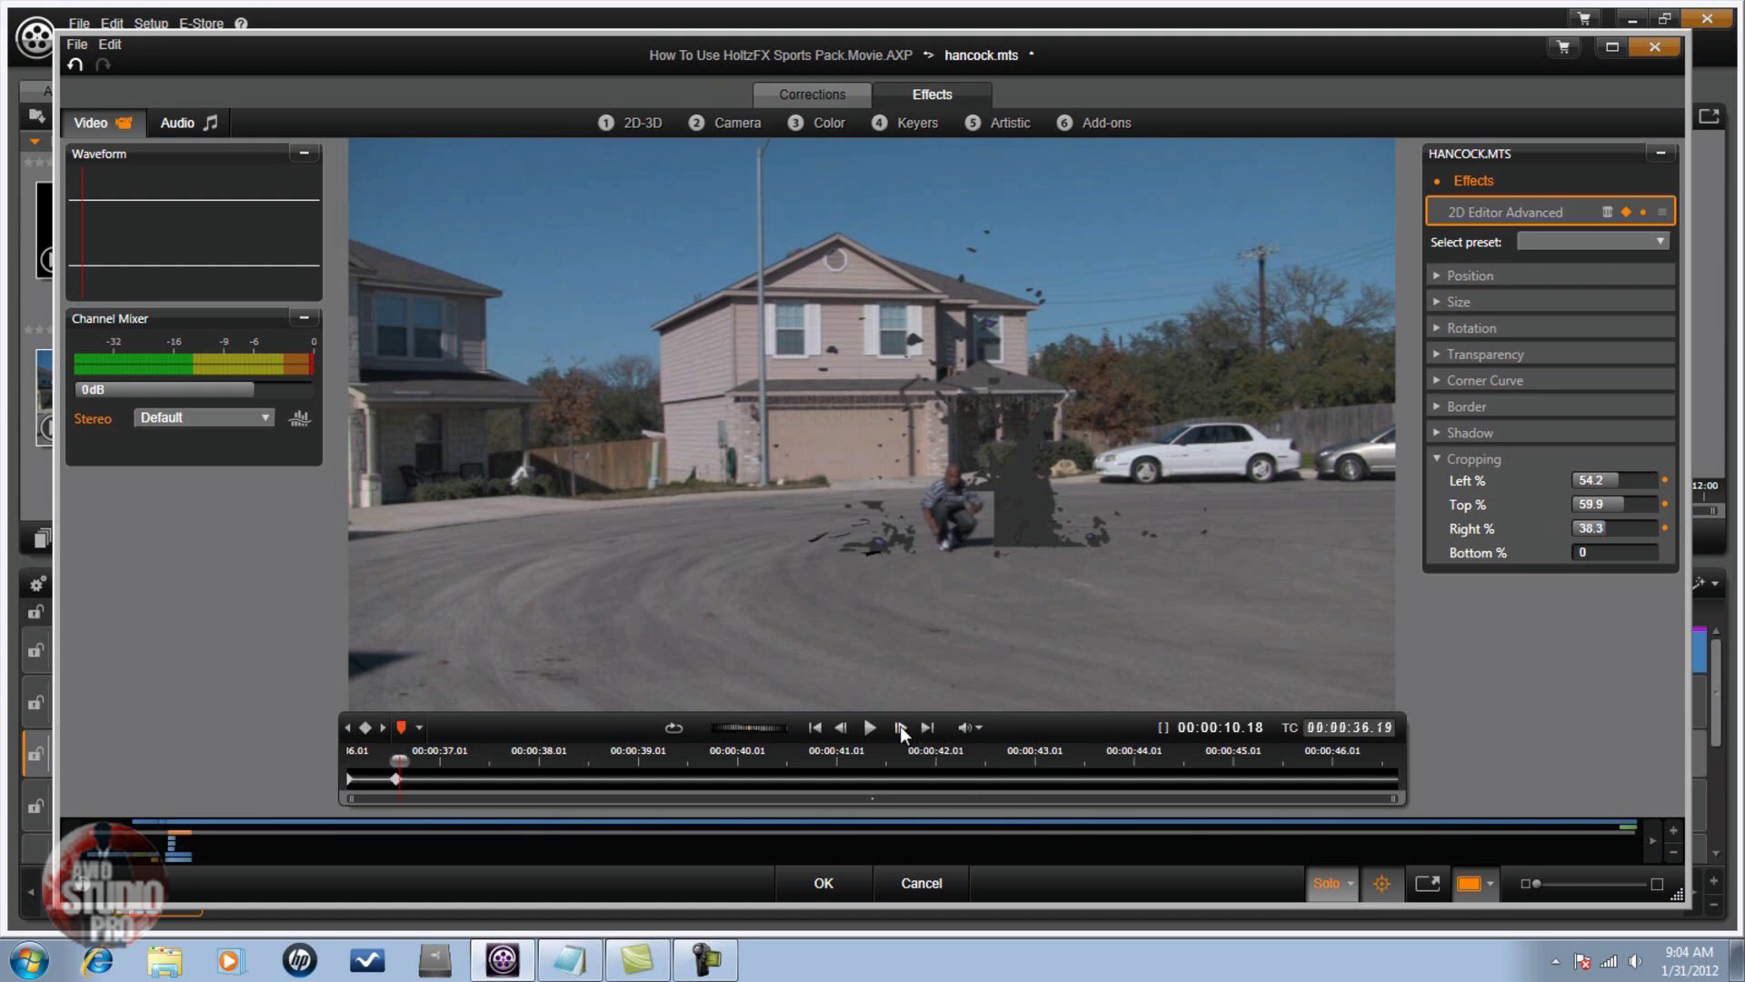
pyautogui.click(900, 727)
pyautogui.click(900, 727)
pyautogui.click(900, 726)
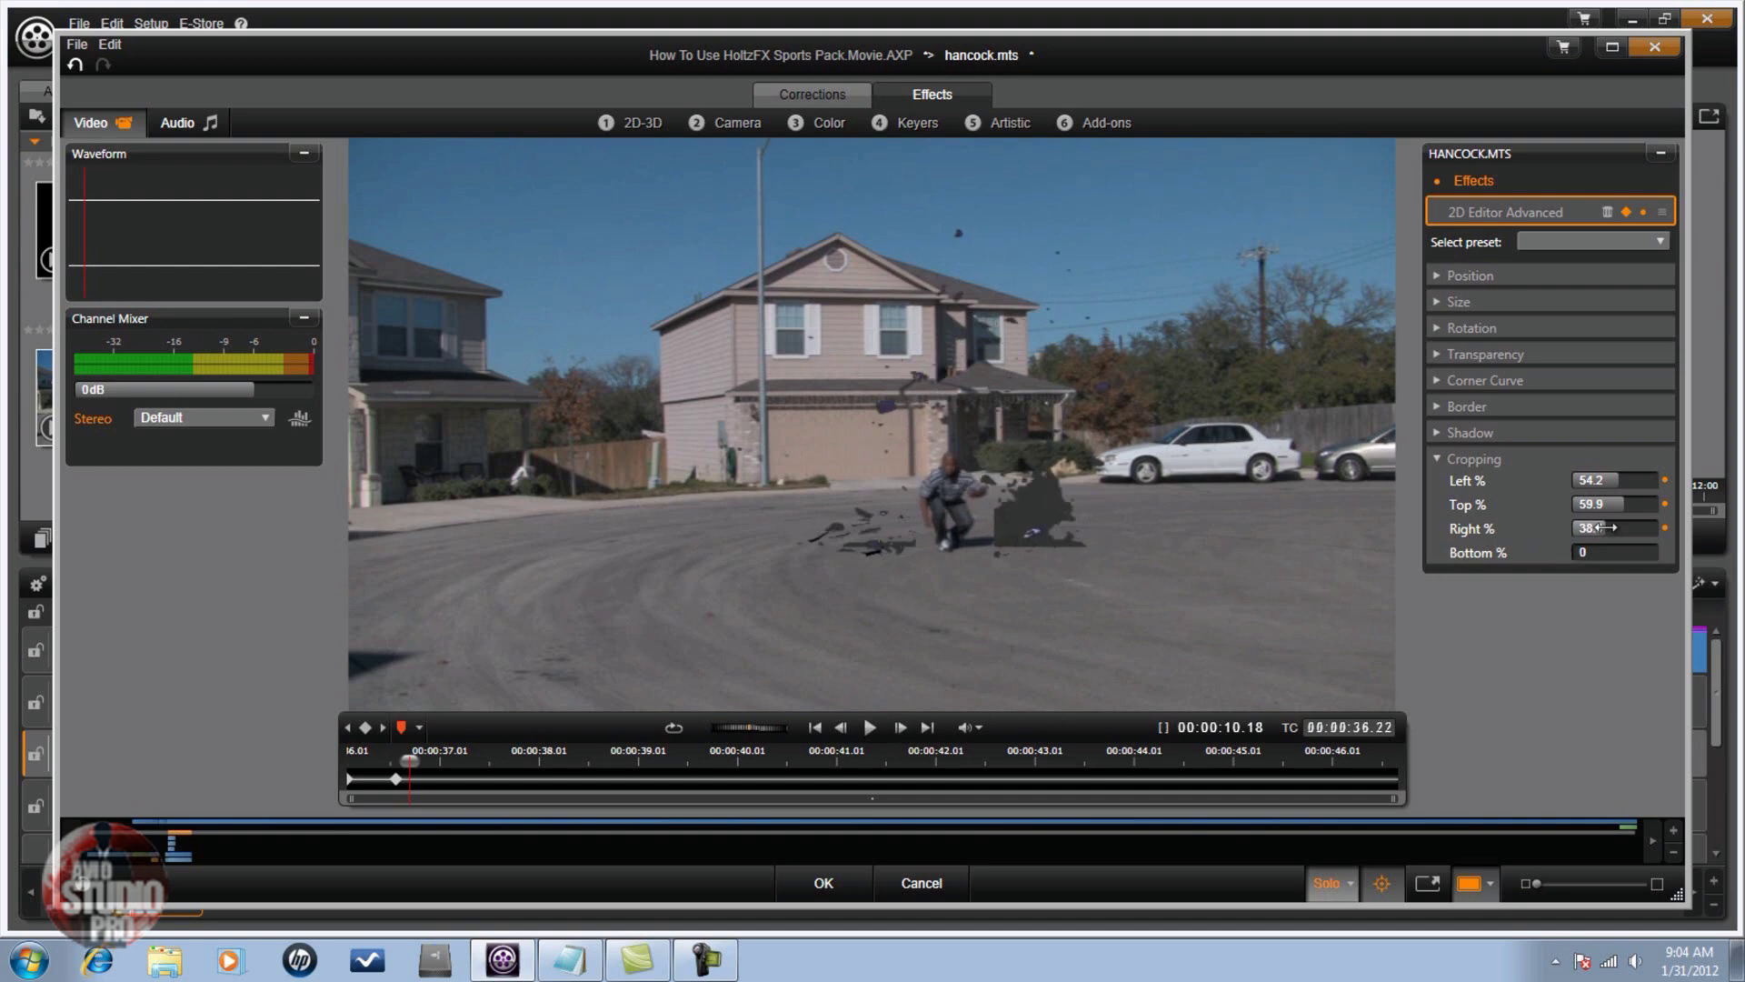
pyautogui.moveTo(1605, 526); pyautogui.dragTo(1606, 527)
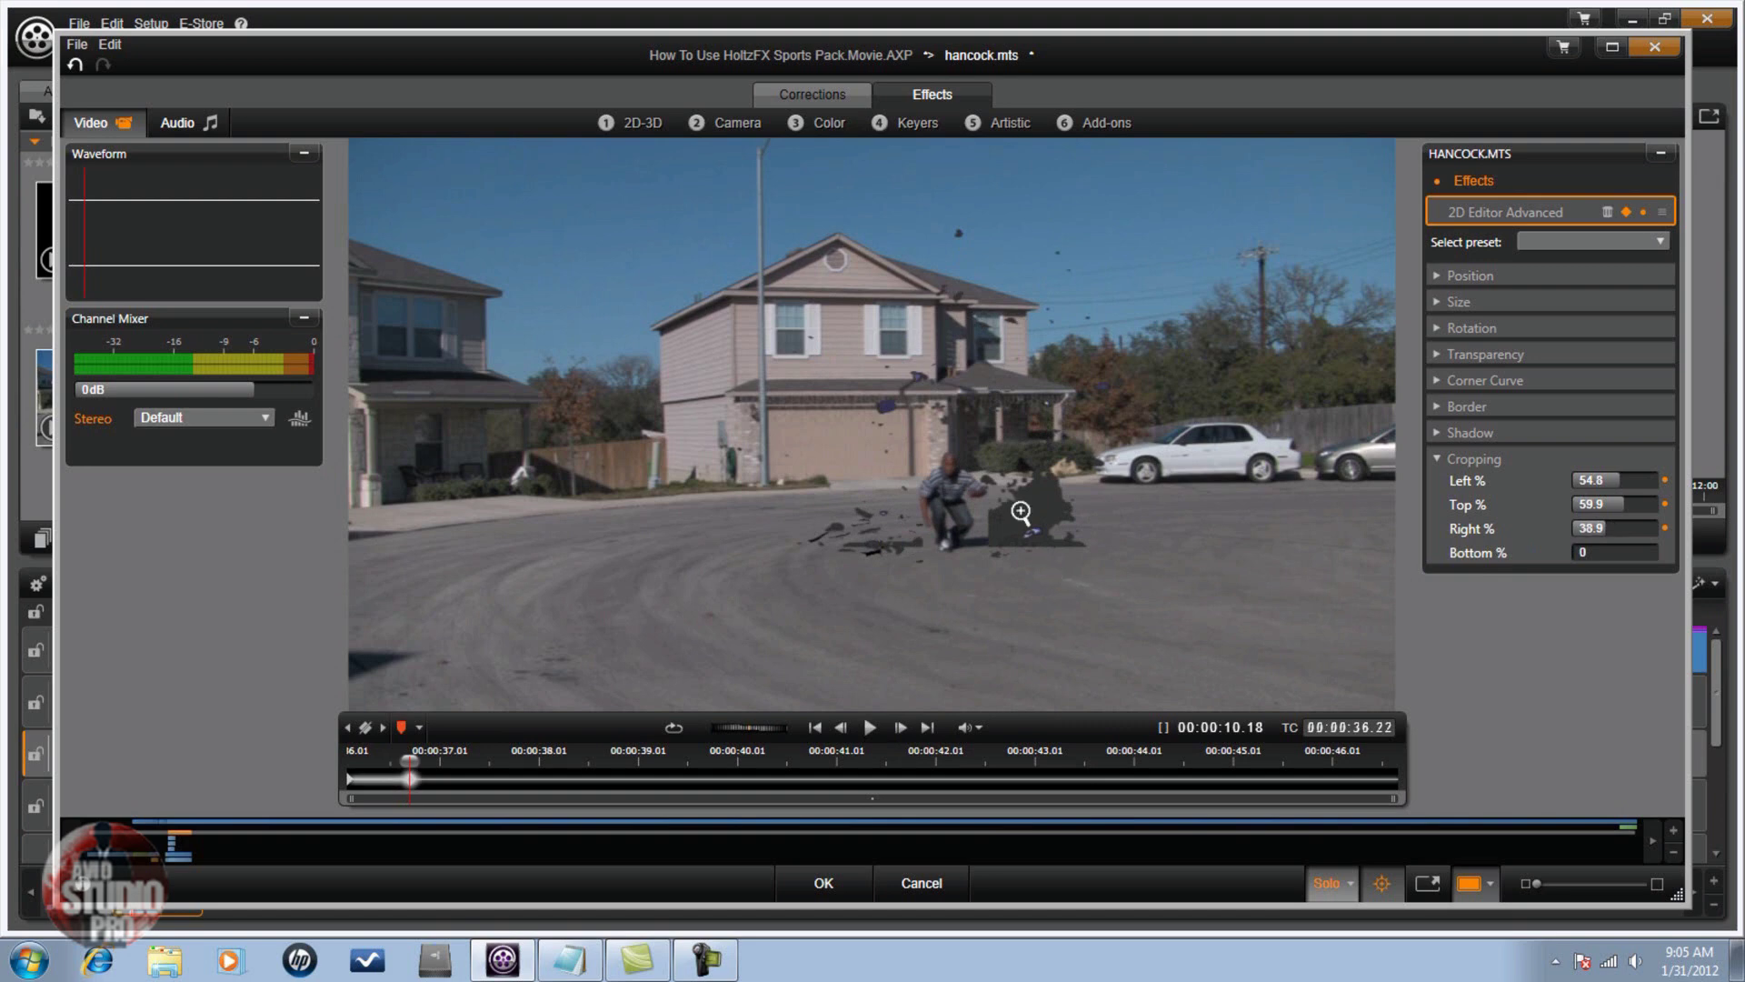
# Keyframe the cropping at 00:00:38.22 with Left 52.3% and Right 37% around the walking figure.
pyautogui.click(900, 727)
pyautogui.click(900, 727)
pyautogui.click(900, 727)
pyautogui.click(900, 727)
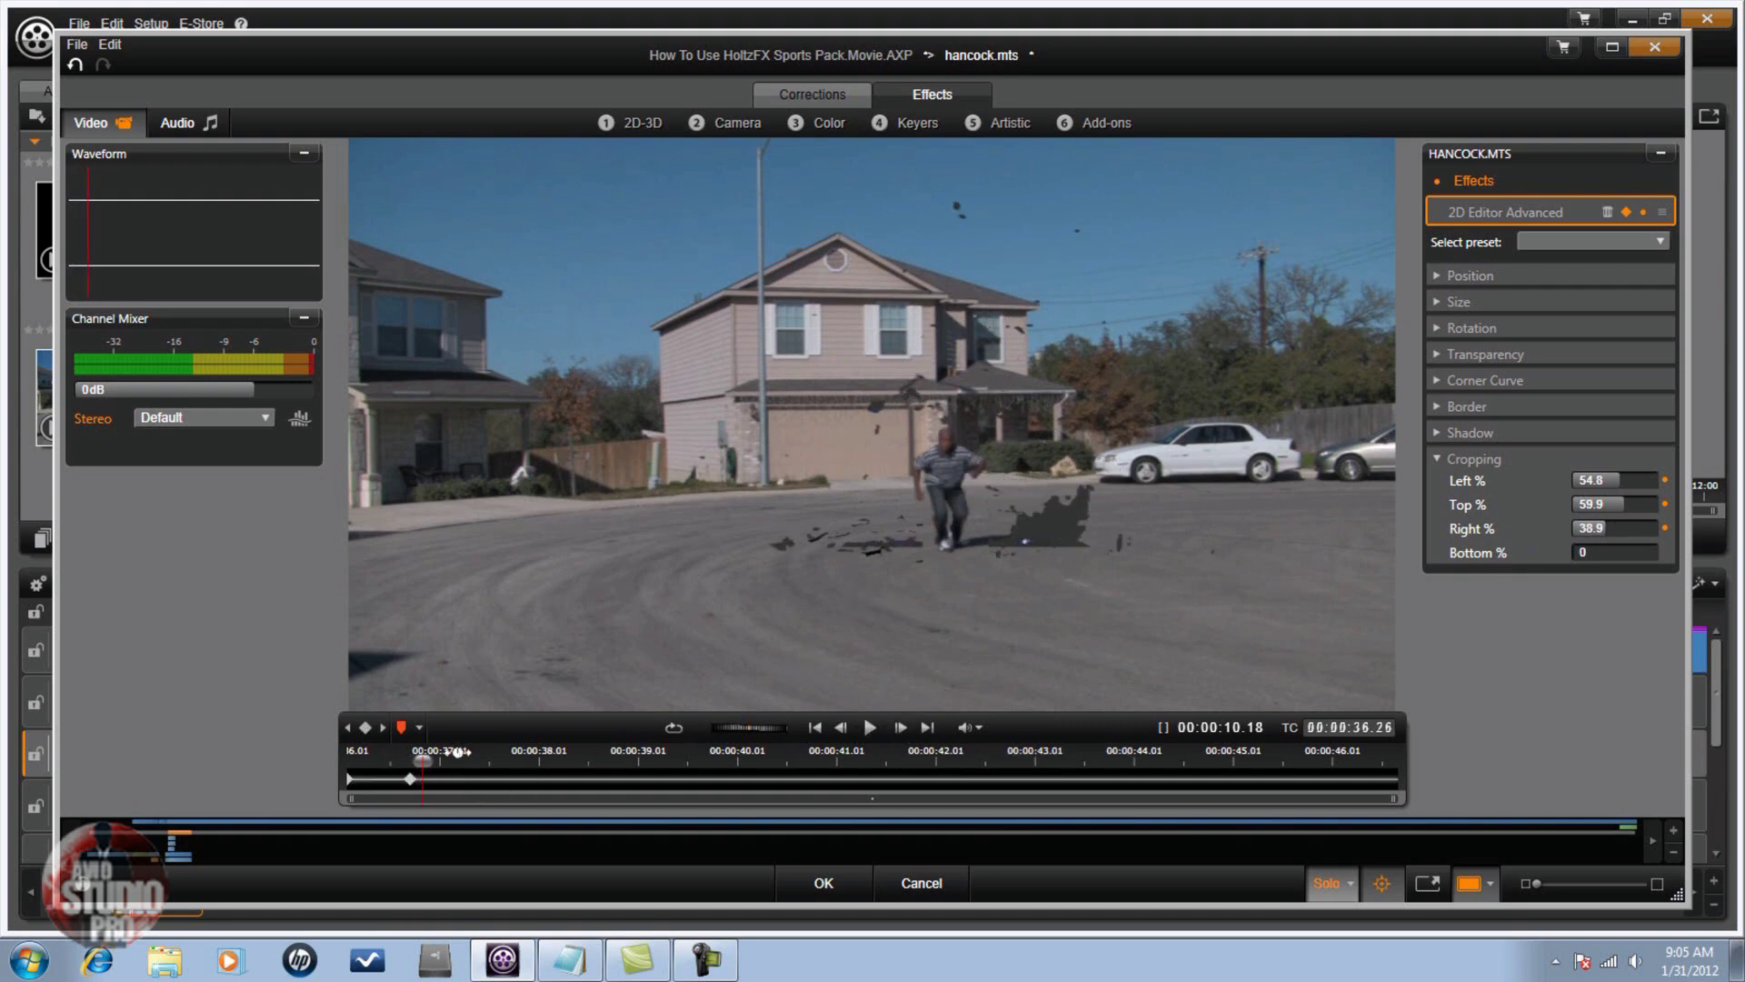
pyautogui.moveTo(423, 762); pyautogui.dragTo(608, 762)
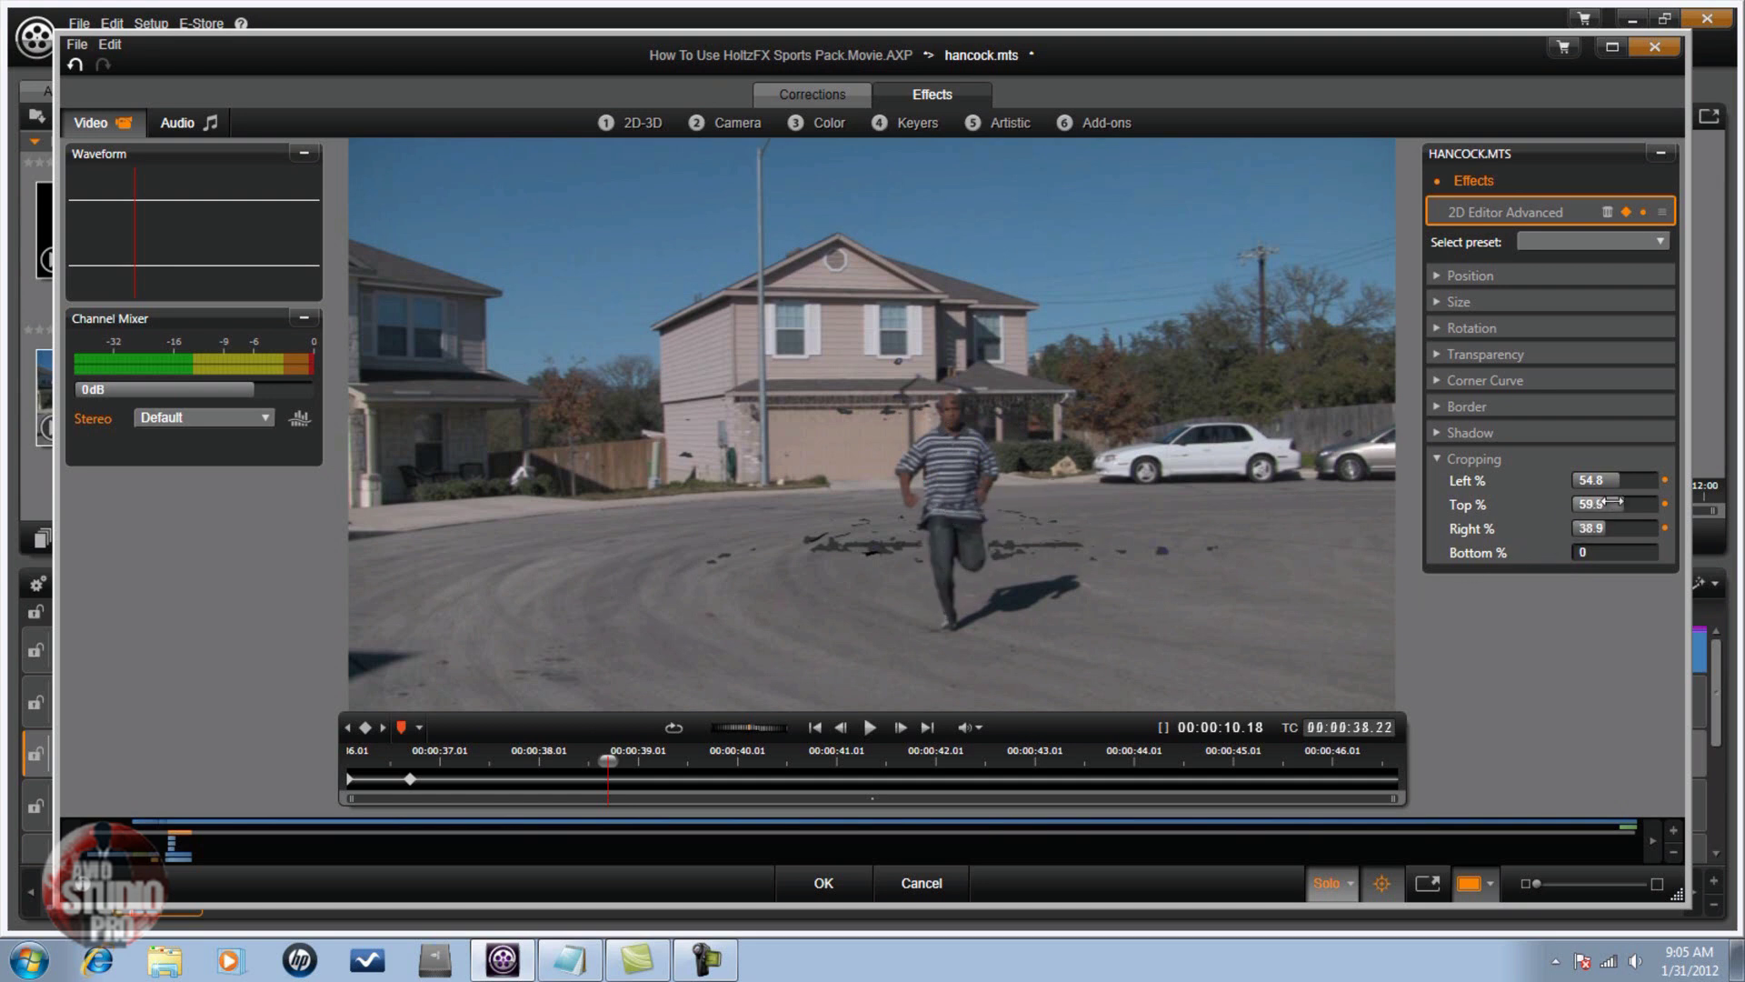
pyautogui.moveTo(1593, 481); pyautogui.dragTo(1591, 480)
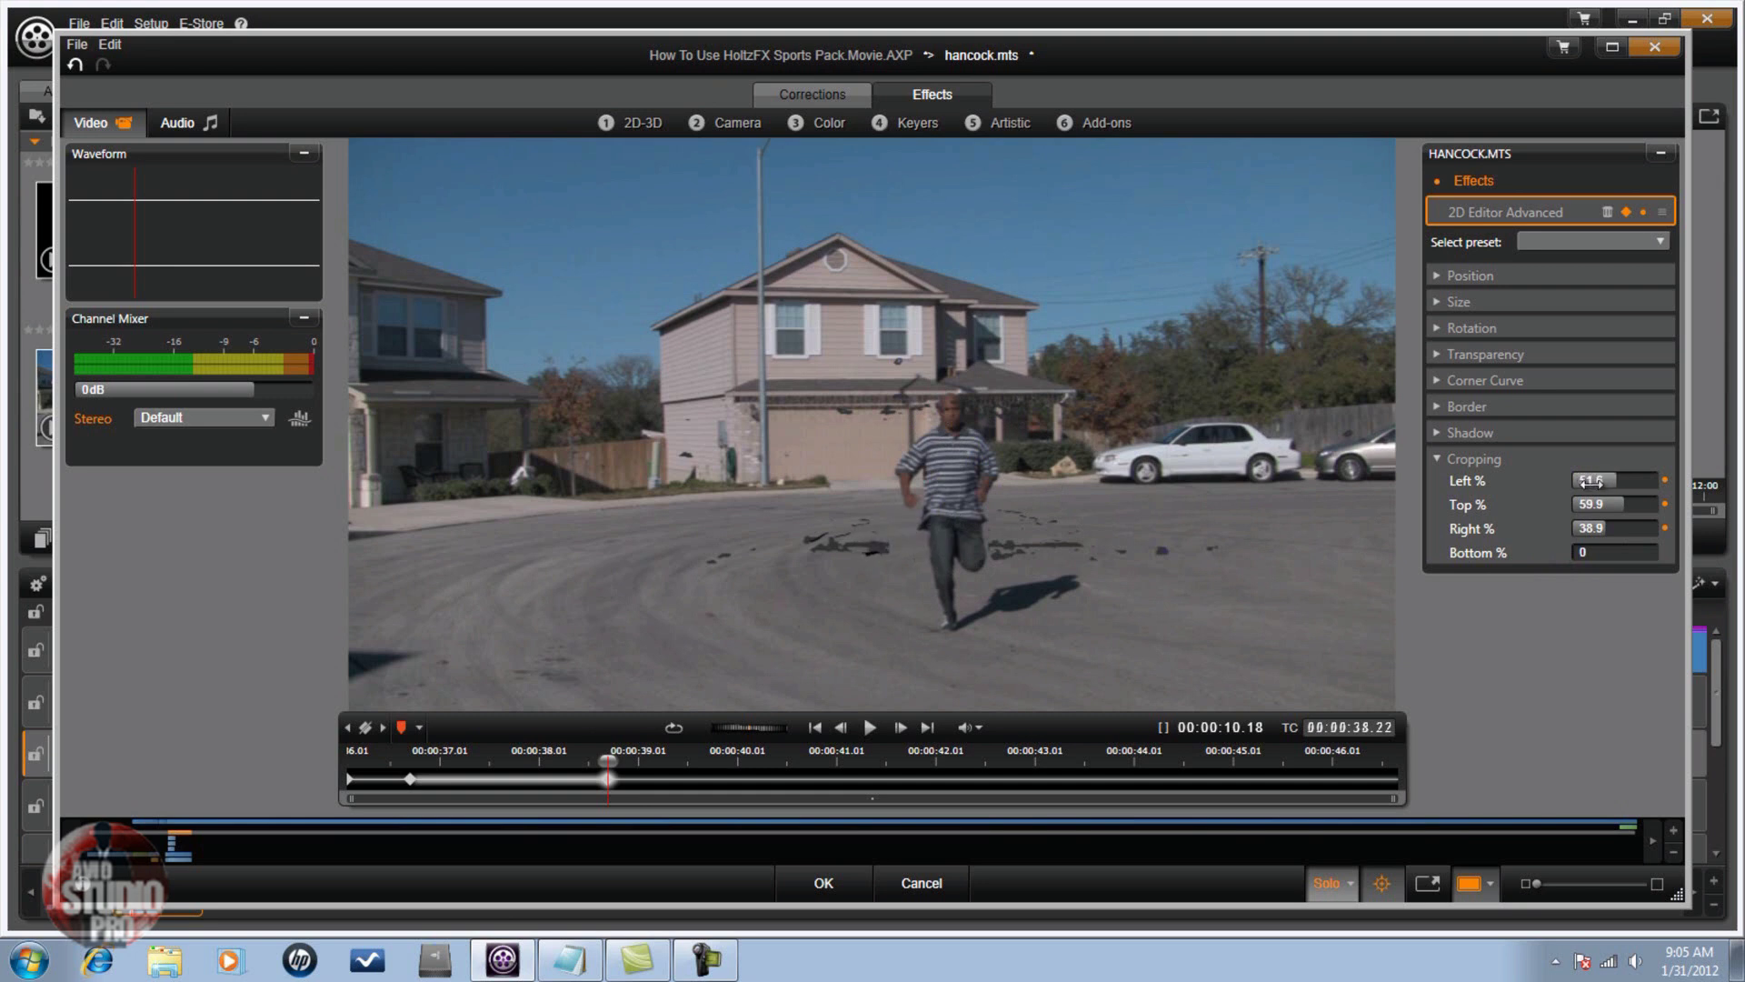
pyautogui.moveTo(1589, 482); pyautogui.dragTo(1593, 482)
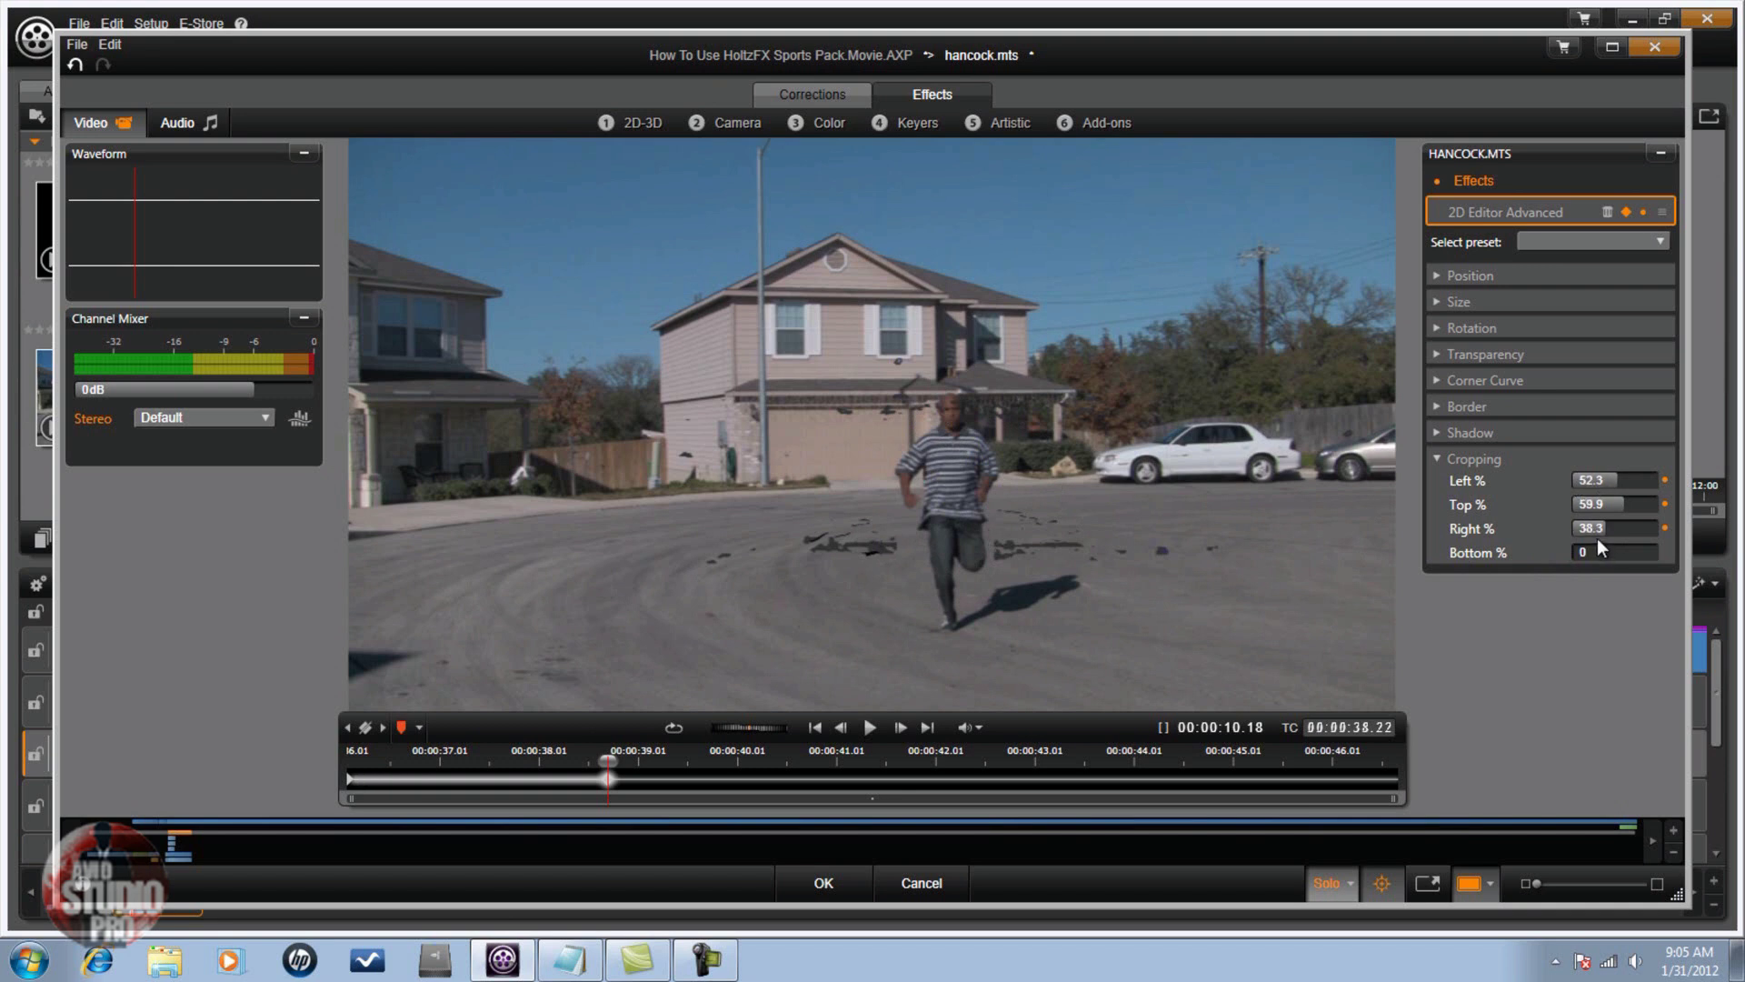
pyautogui.moveTo(1597, 528); pyautogui.dragTo(1593, 528)
# Keyframe a wider crop at 00:00:42.06, reducing Left to about 37.6% and lowering Right to fit the close figure.
pyautogui.moveTo(608, 764); pyautogui.dragTo(952, 782)
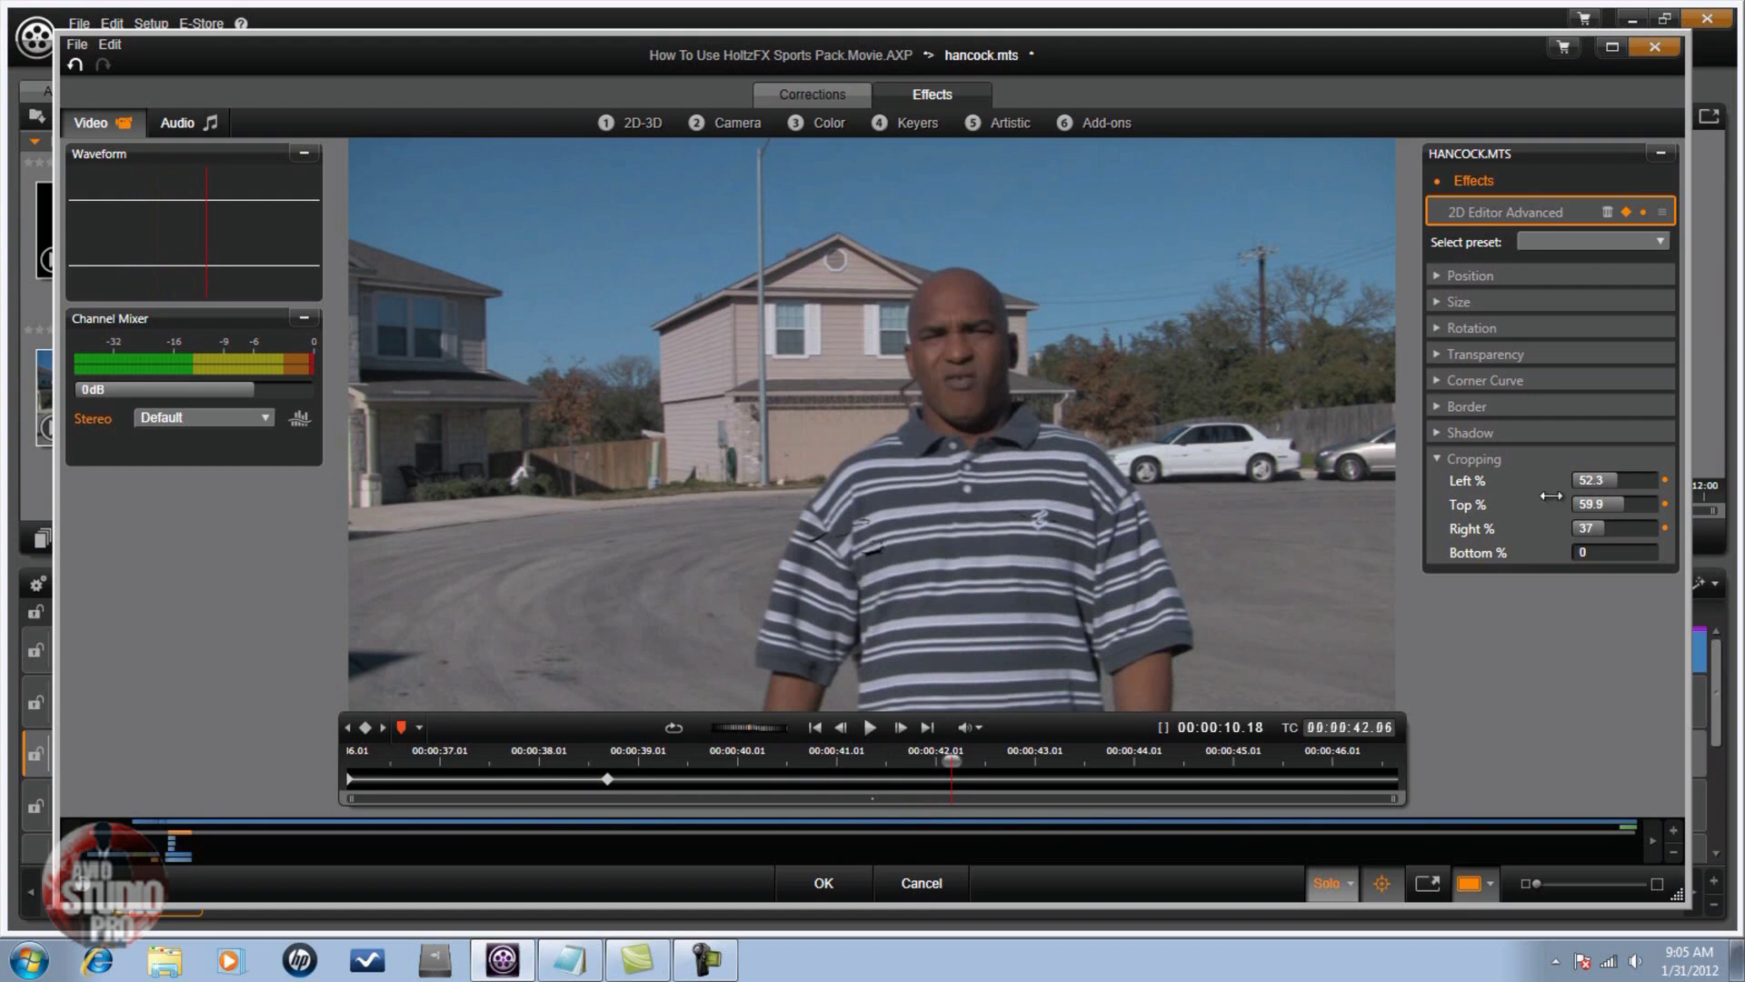
pyautogui.moveTo(1602, 477); pyautogui.dragTo(1582, 479)
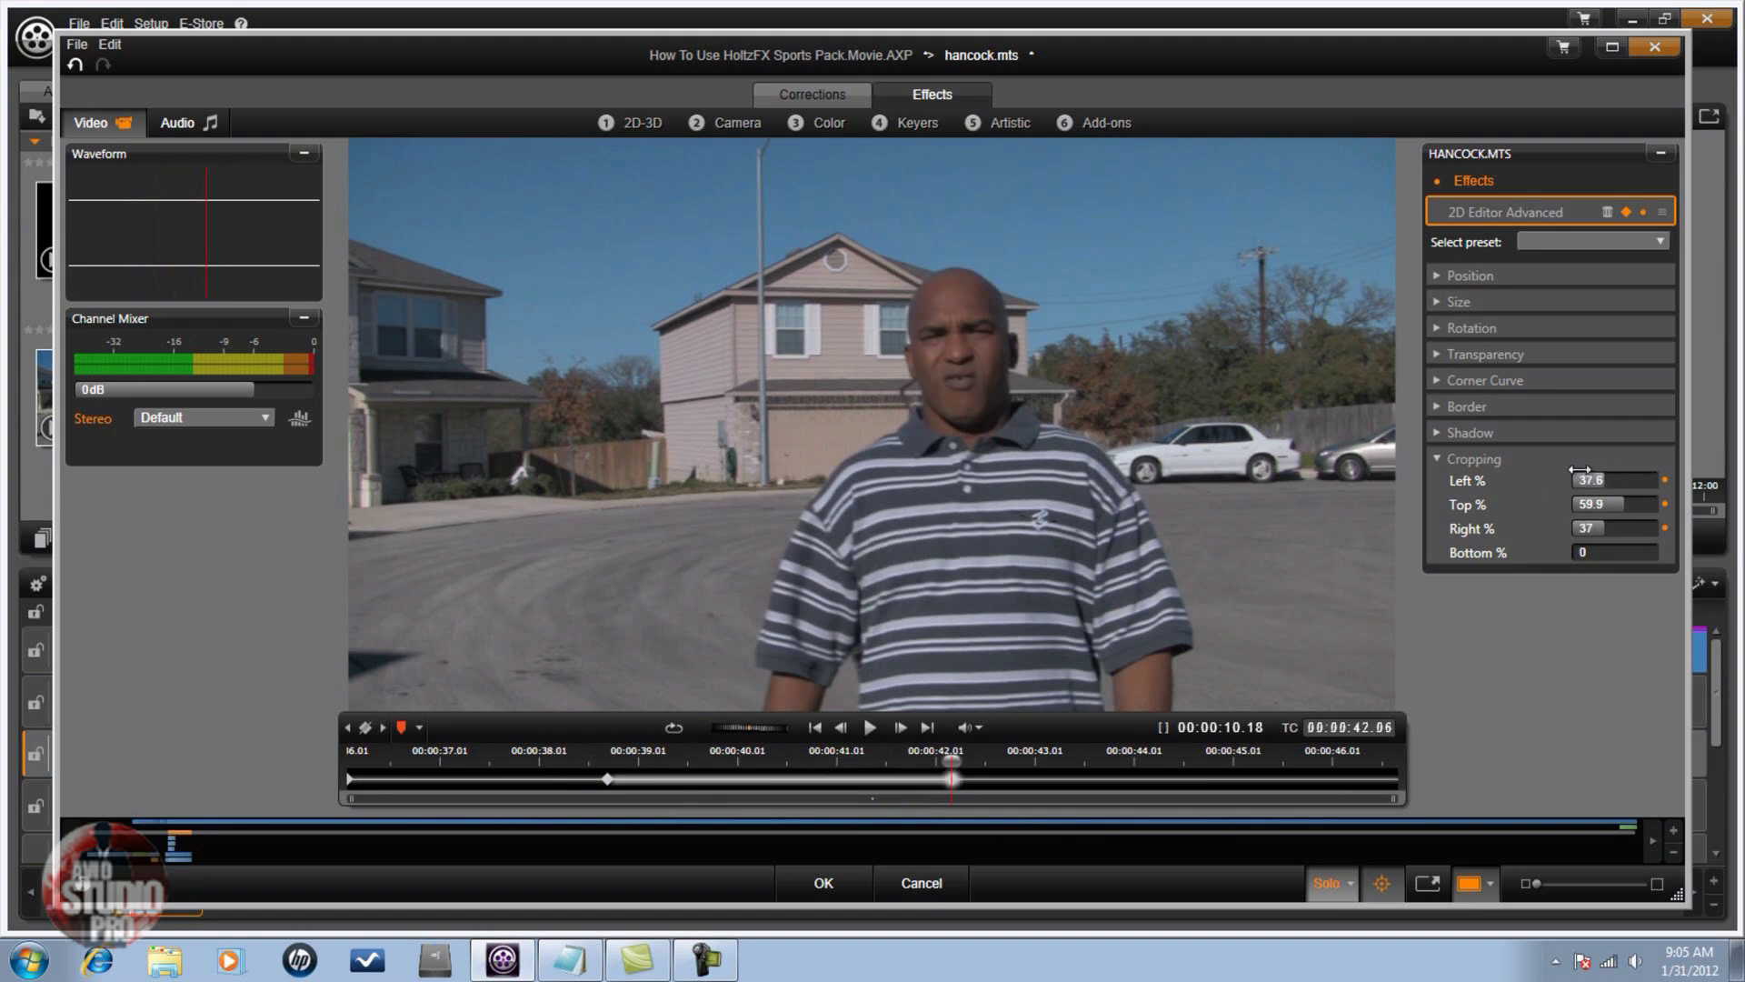
pyautogui.moveTo(1600, 536); pyautogui.dragTo(1559, 513)
pyautogui.moveTo(950, 762); pyautogui.dragTo(948, 762)
# Return to the clip's start at 00:00:36.03 and set the Hancock.MTS copy's Transparency to 100.
pyautogui.click(816, 727)
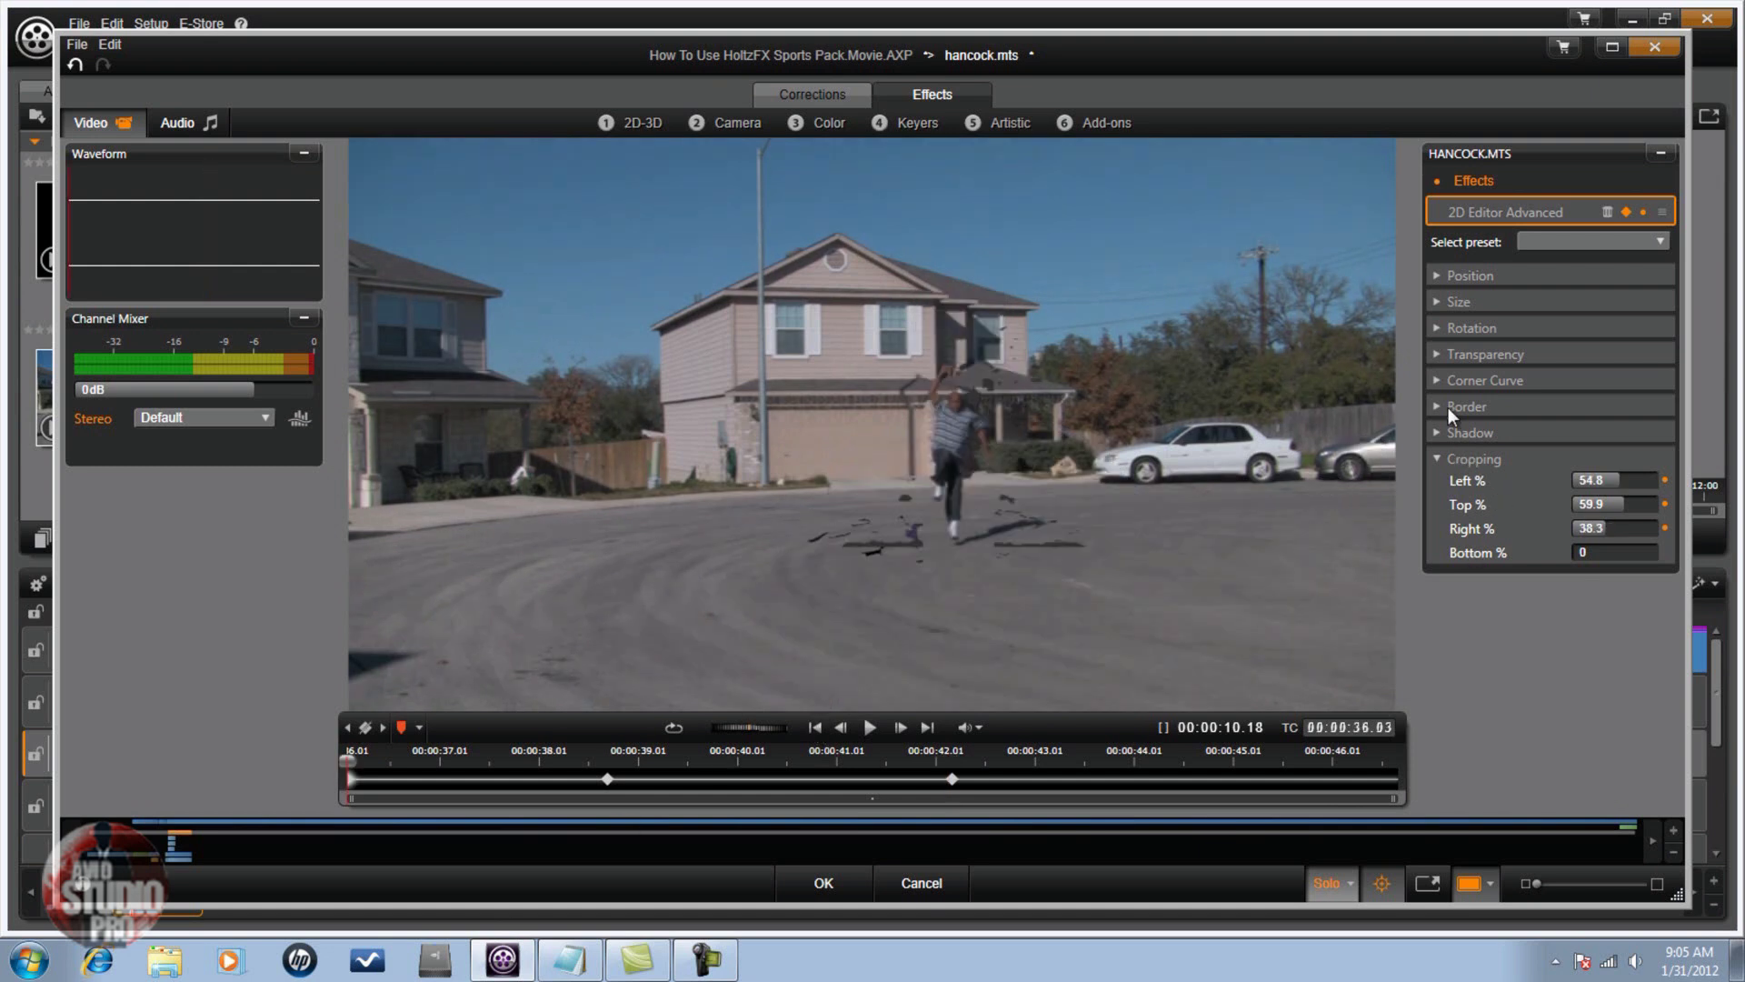
pyautogui.click(1439, 458)
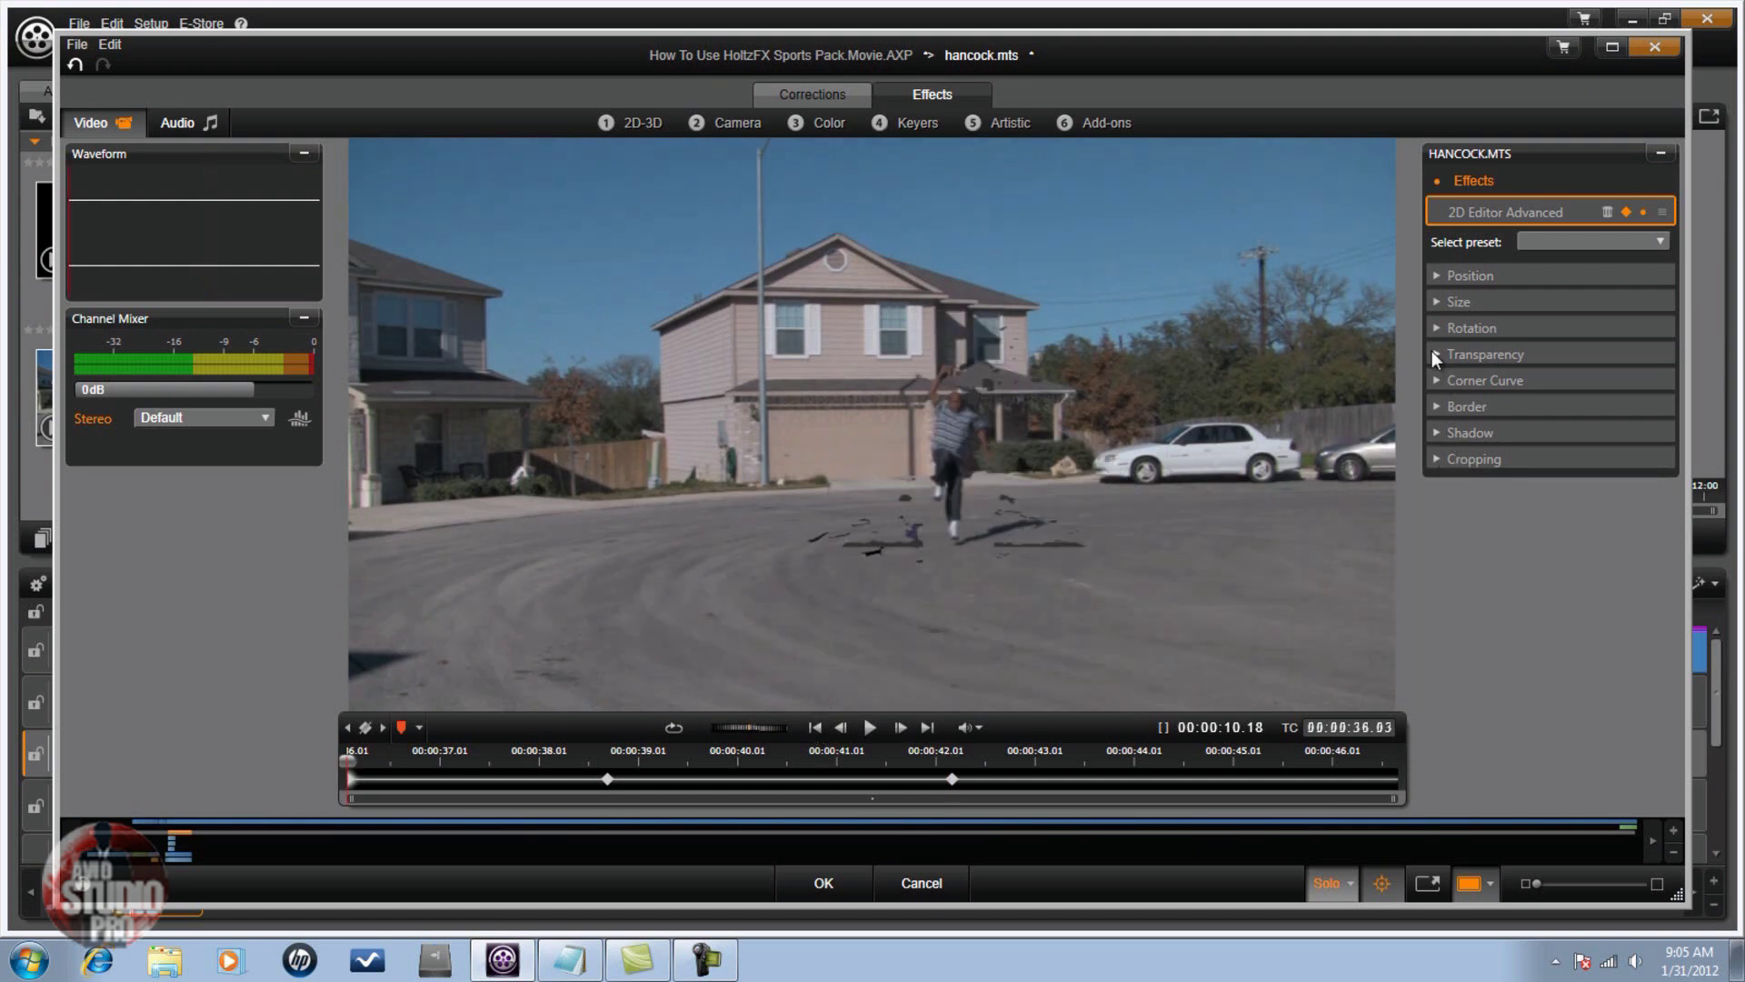
pyautogui.click(1437, 354)
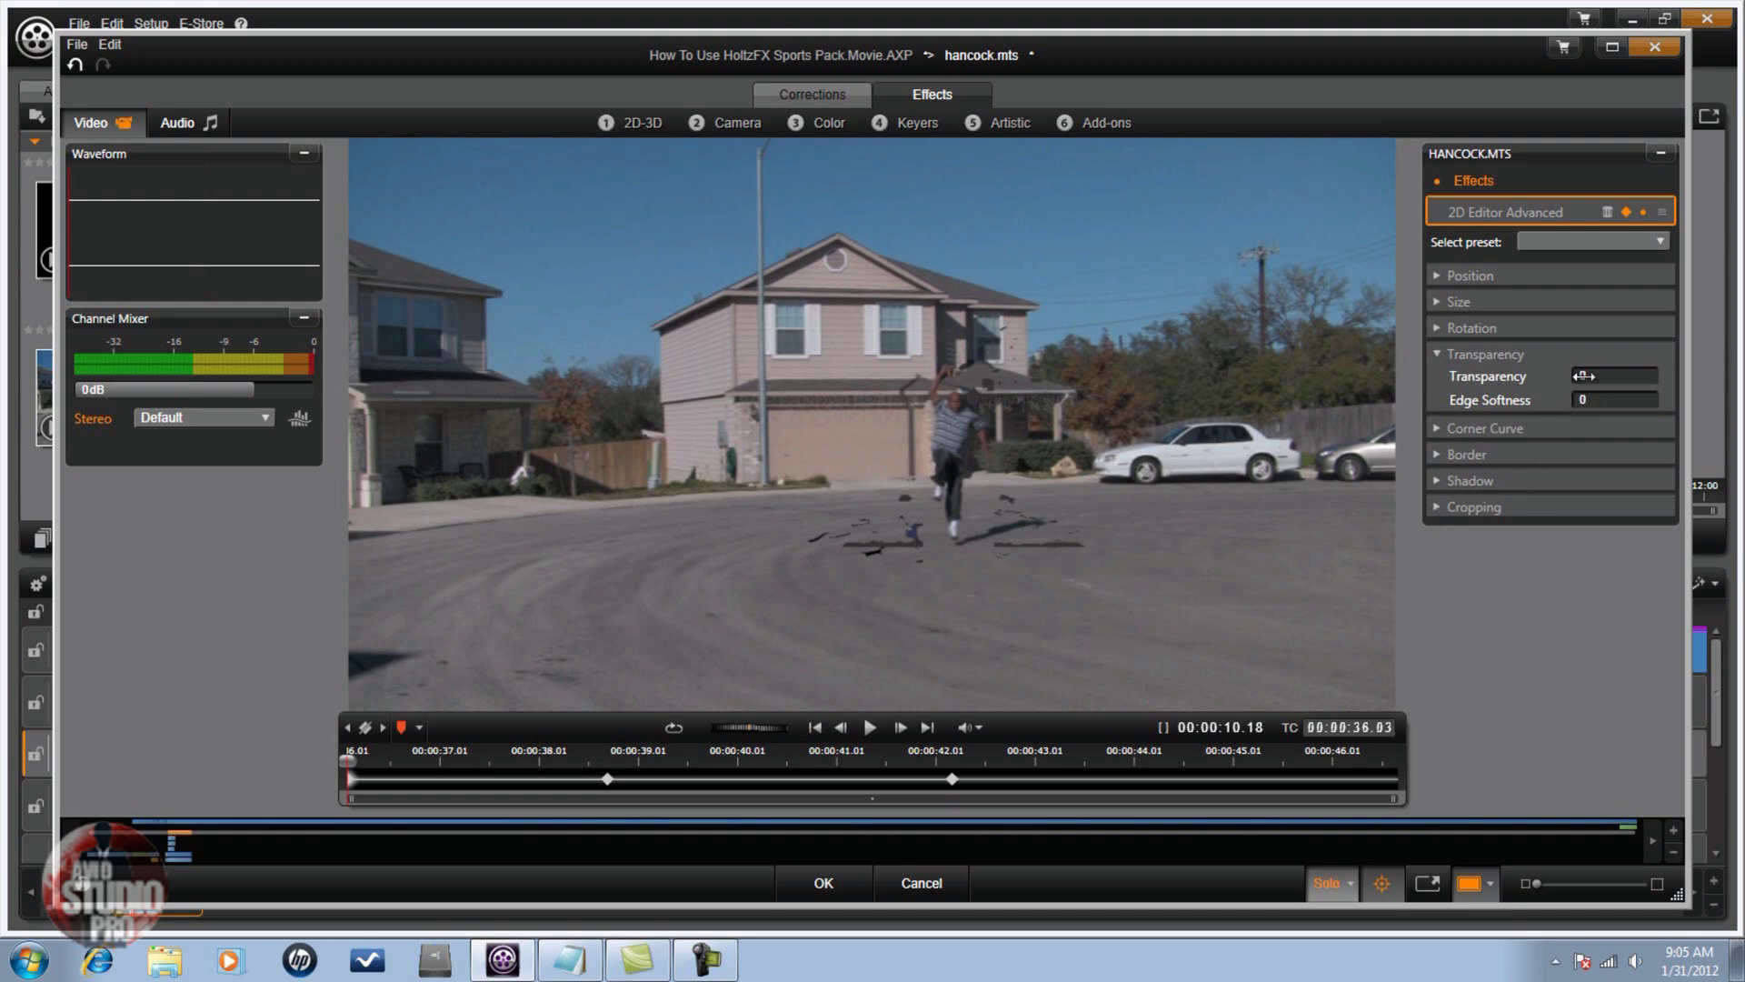
pyautogui.moveTo(1591, 376); pyautogui.dragTo(1689, 404)
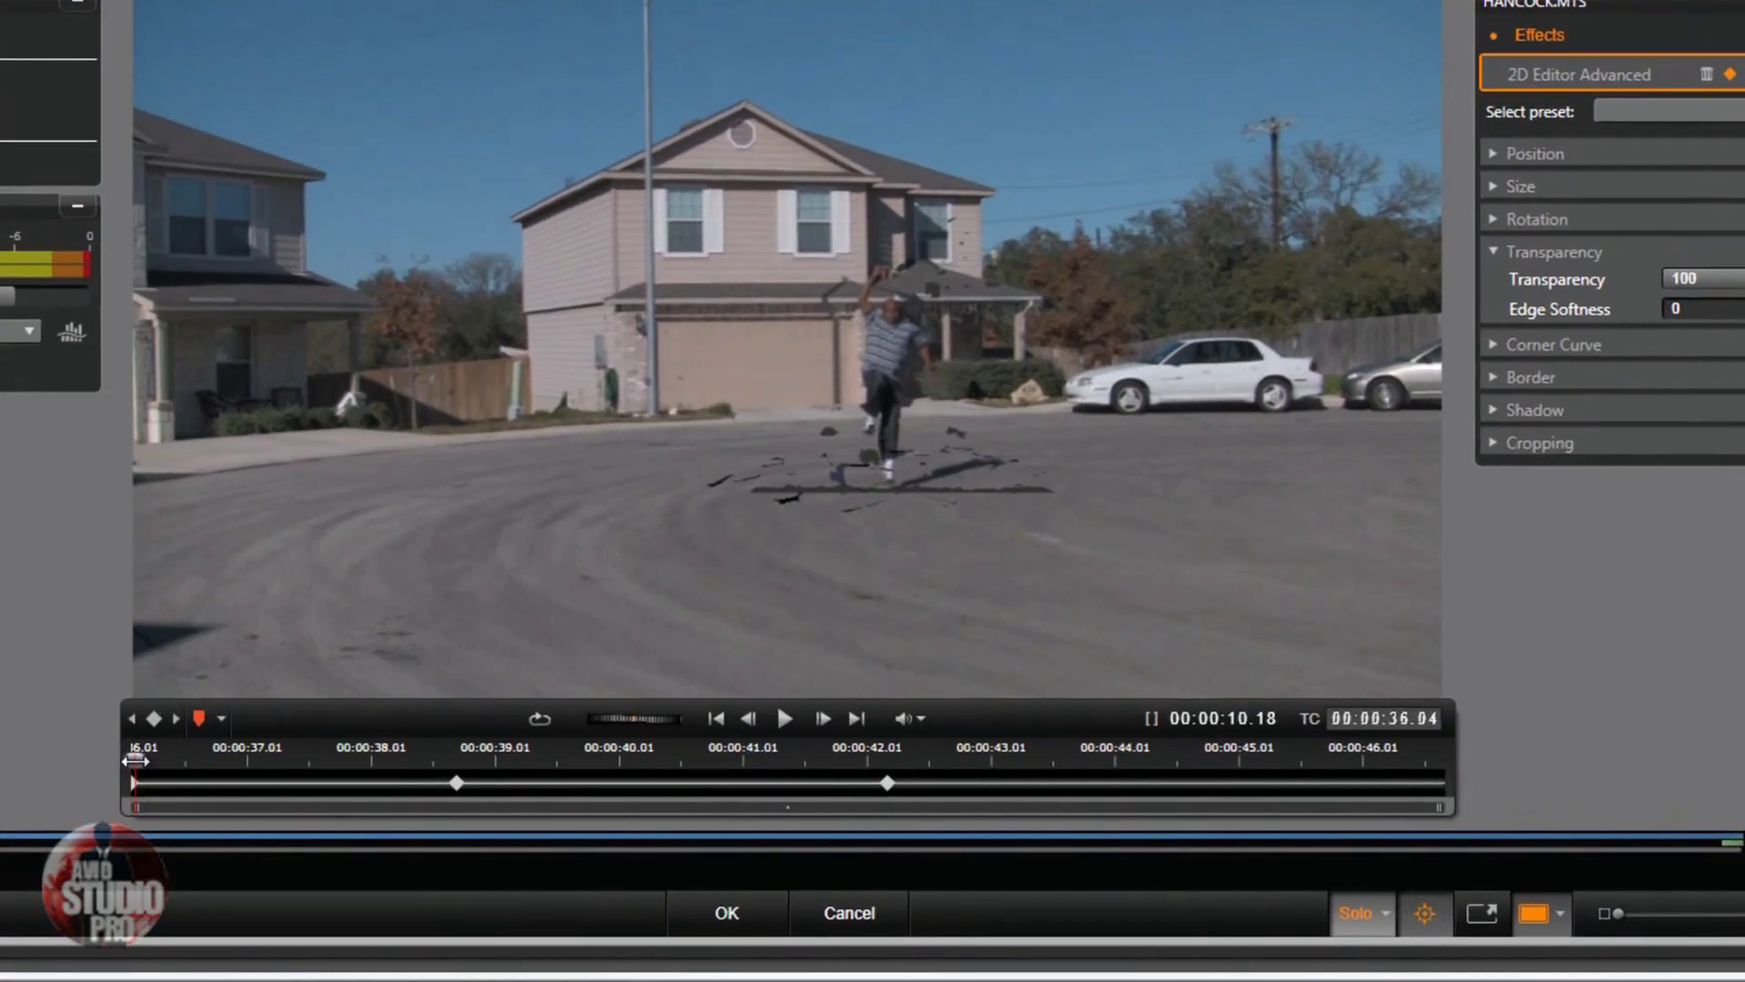
# Add a keyframe at 00:00:36.22 that holds the Hancock.MTS copy's Transparency at 100.
pyautogui.moveTo(320, 766); pyautogui.dragTo(326, 766)
pyautogui.moveTo(144, 767); pyautogui.dragTo(209, 789)
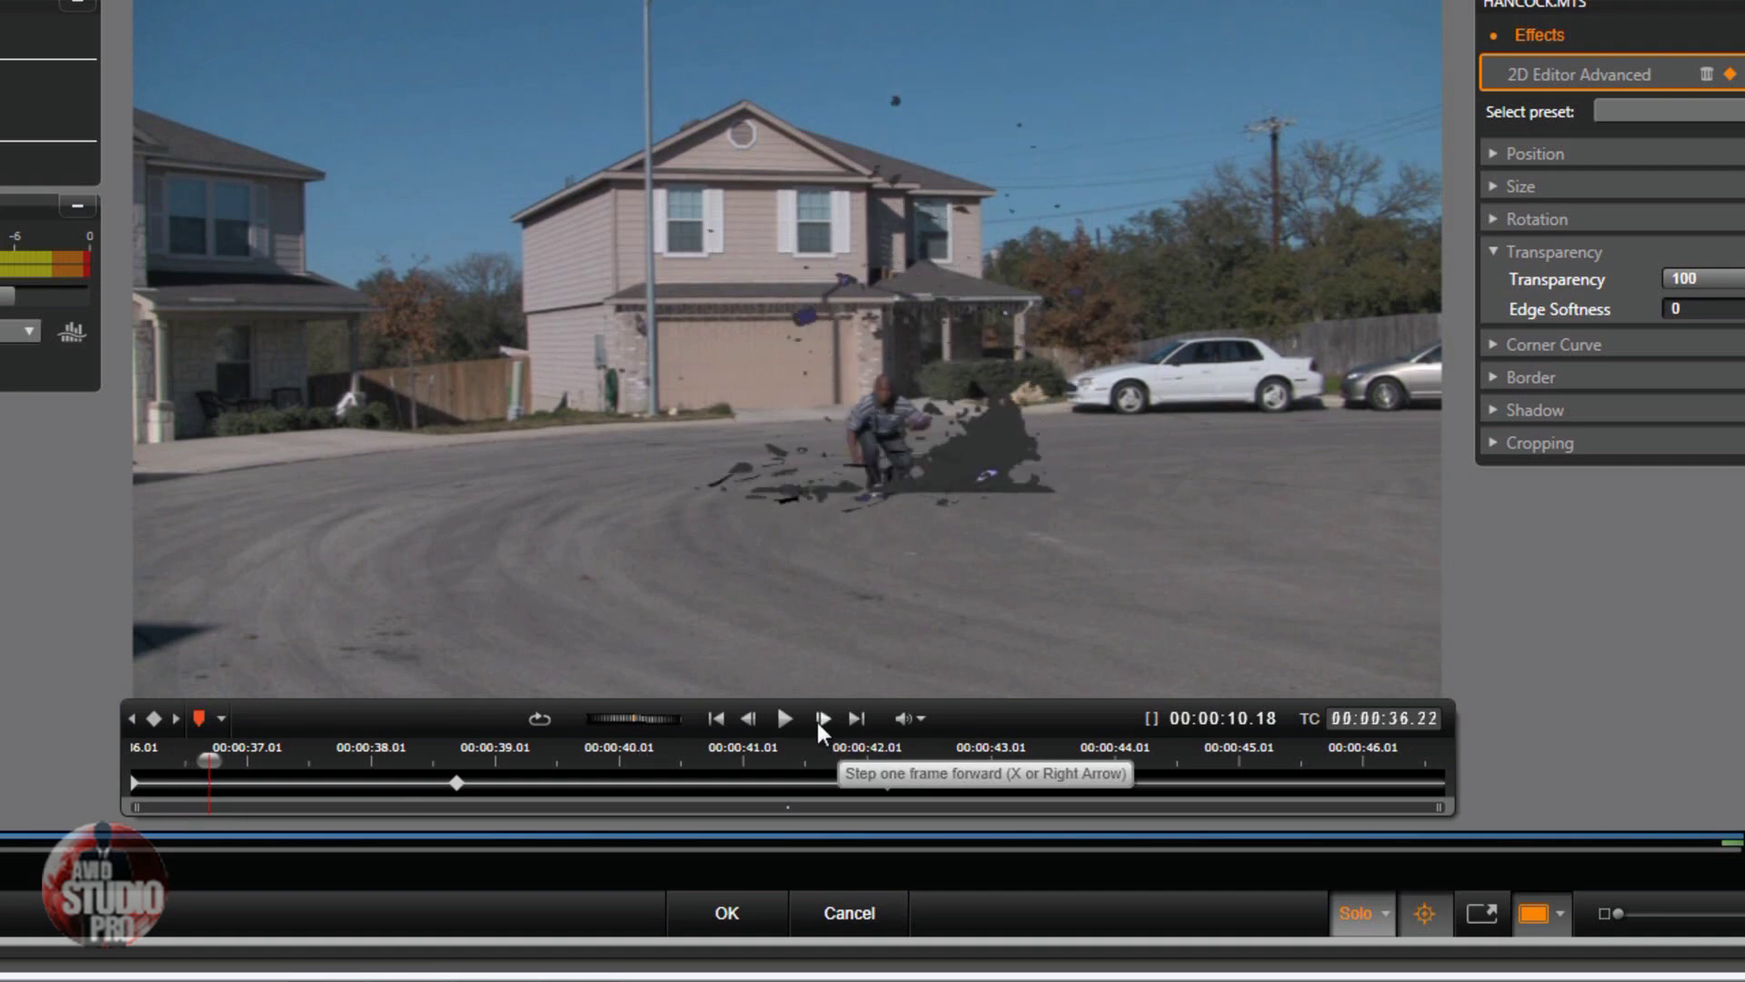
pyautogui.click(154, 718)
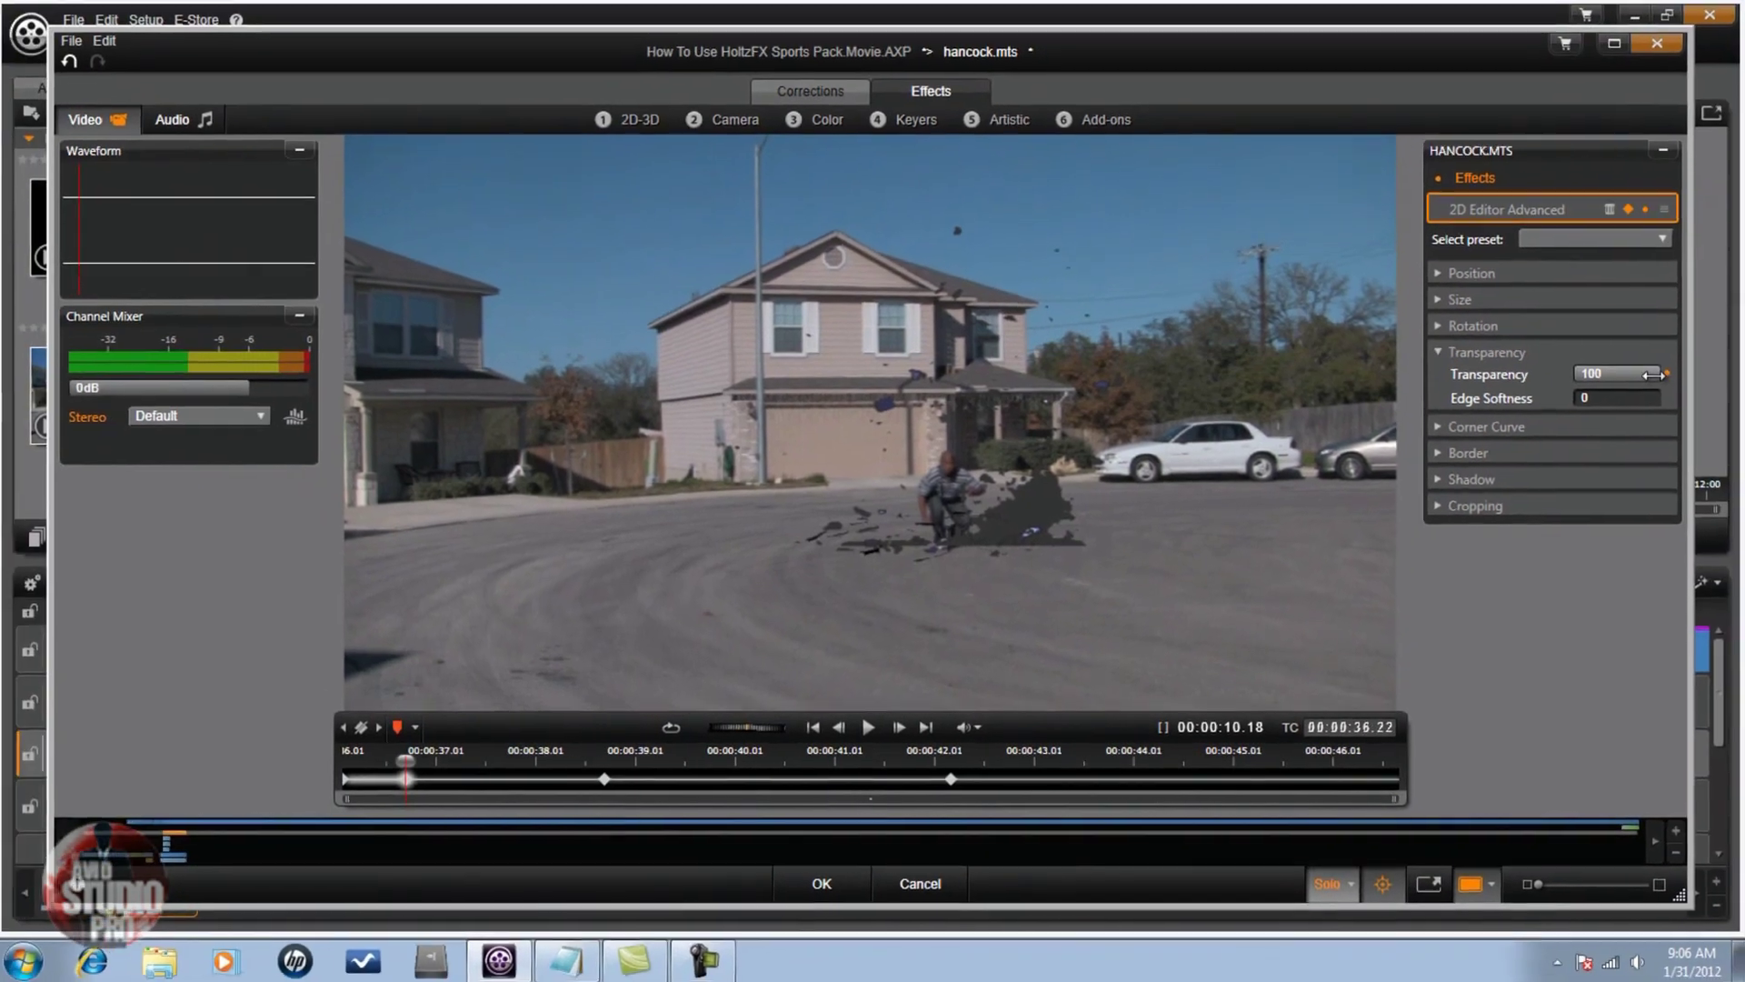
pyautogui.moveTo(1651, 377); pyautogui.dragTo(1709, 391)
# Advance two frames to 00:00:36.24 and lower the Hancock.MTS copy's Transparency to about 50.
pyautogui.click(904, 729)
pyautogui.click(903, 729)
pyautogui.moveTo(1639, 379); pyautogui.dragTo(1593, 371)
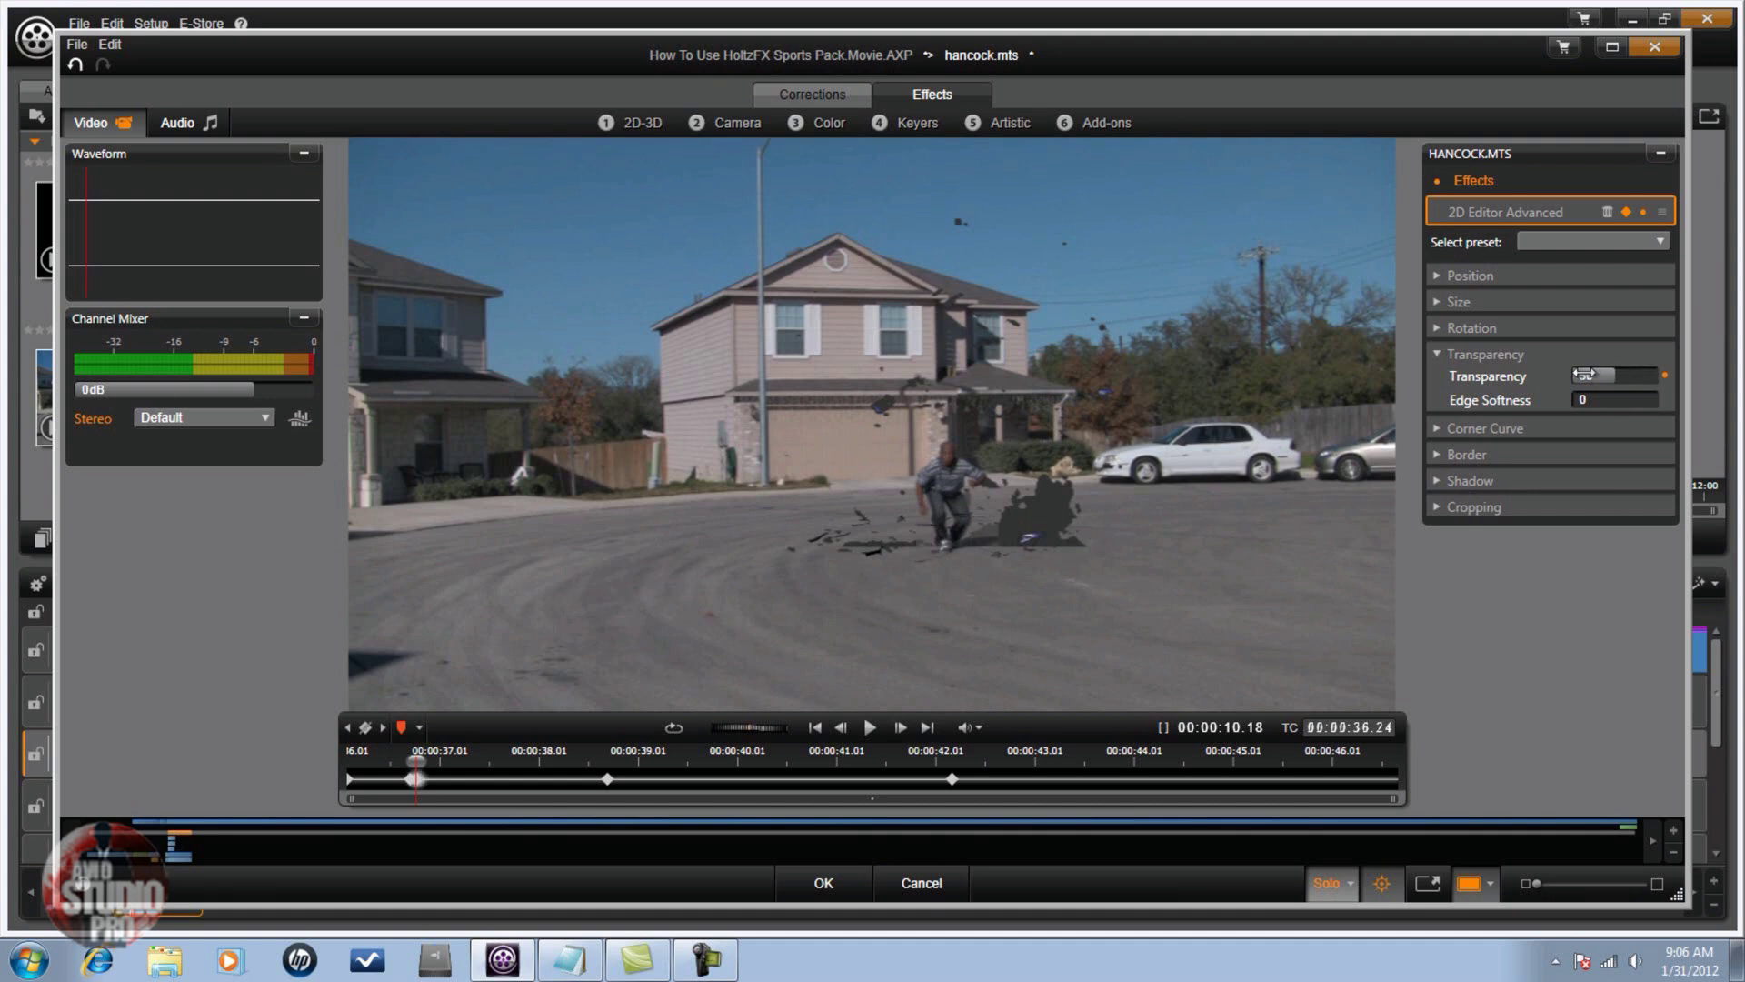
pyautogui.click(1584, 374)
pyautogui.press('Return')
# Advance seven frames to 00:00:37.01 and keyframe the Hancock.MTS copy's Transparency at 50.
pyautogui.click(902, 728)
pyautogui.click(902, 727)
pyautogui.click(902, 727)
pyautogui.click(902, 728)
pyautogui.click(902, 727)
pyautogui.click(902, 728)
pyautogui.click(902, 727)
pyautogui.moveTo(1604, 378); pyautogui.dragTo(1597, 375)
# Set Transparency to 0 at 00:00:37.12, where the figure steps clear of the dirt, and accept the effect edits.
pyautogui.click(902, 727)
pyautogui.click(902, 728)
pyautogui.click(902, 727)
pyautogui.click(902, 728)
pyautogui.click(902, 727)
pyautogui.click(902, 727)
pyautogui.click(902, 727)
pyautogui.click(902, 727)
pyautogui.click(902, 727)
pyautogui.click(902, 727)
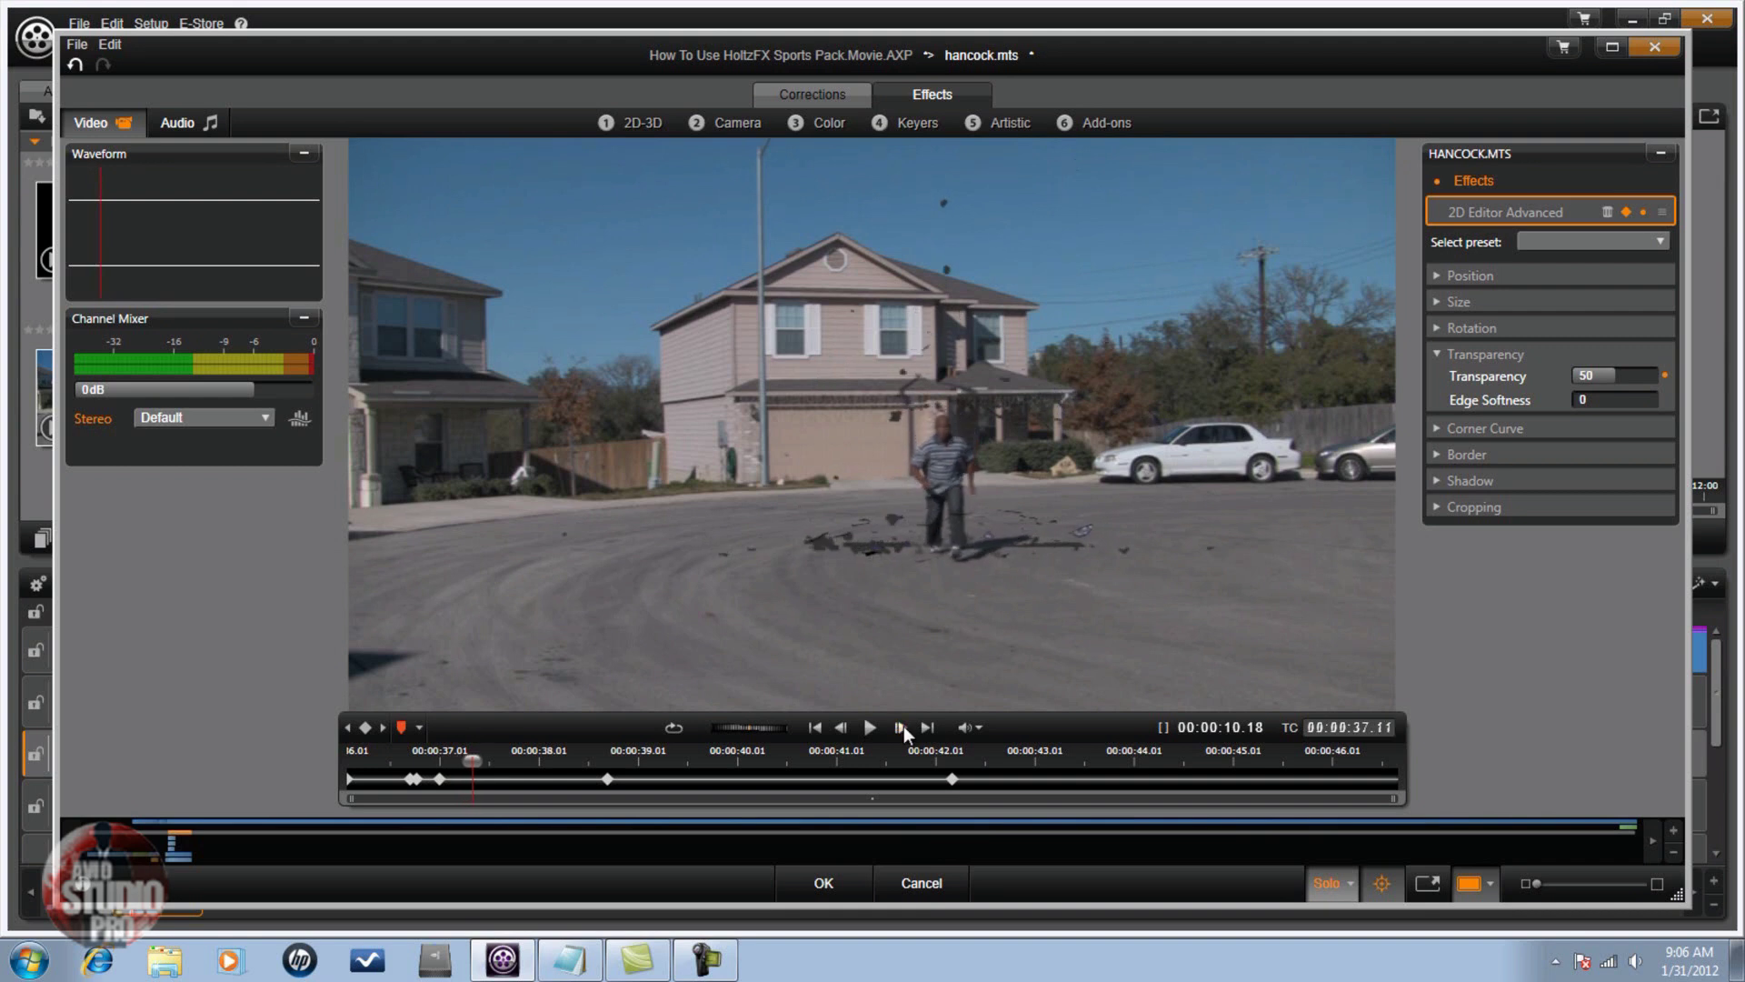
pyautogui.click(902, 727)
pyautogui.click(1592, 374)
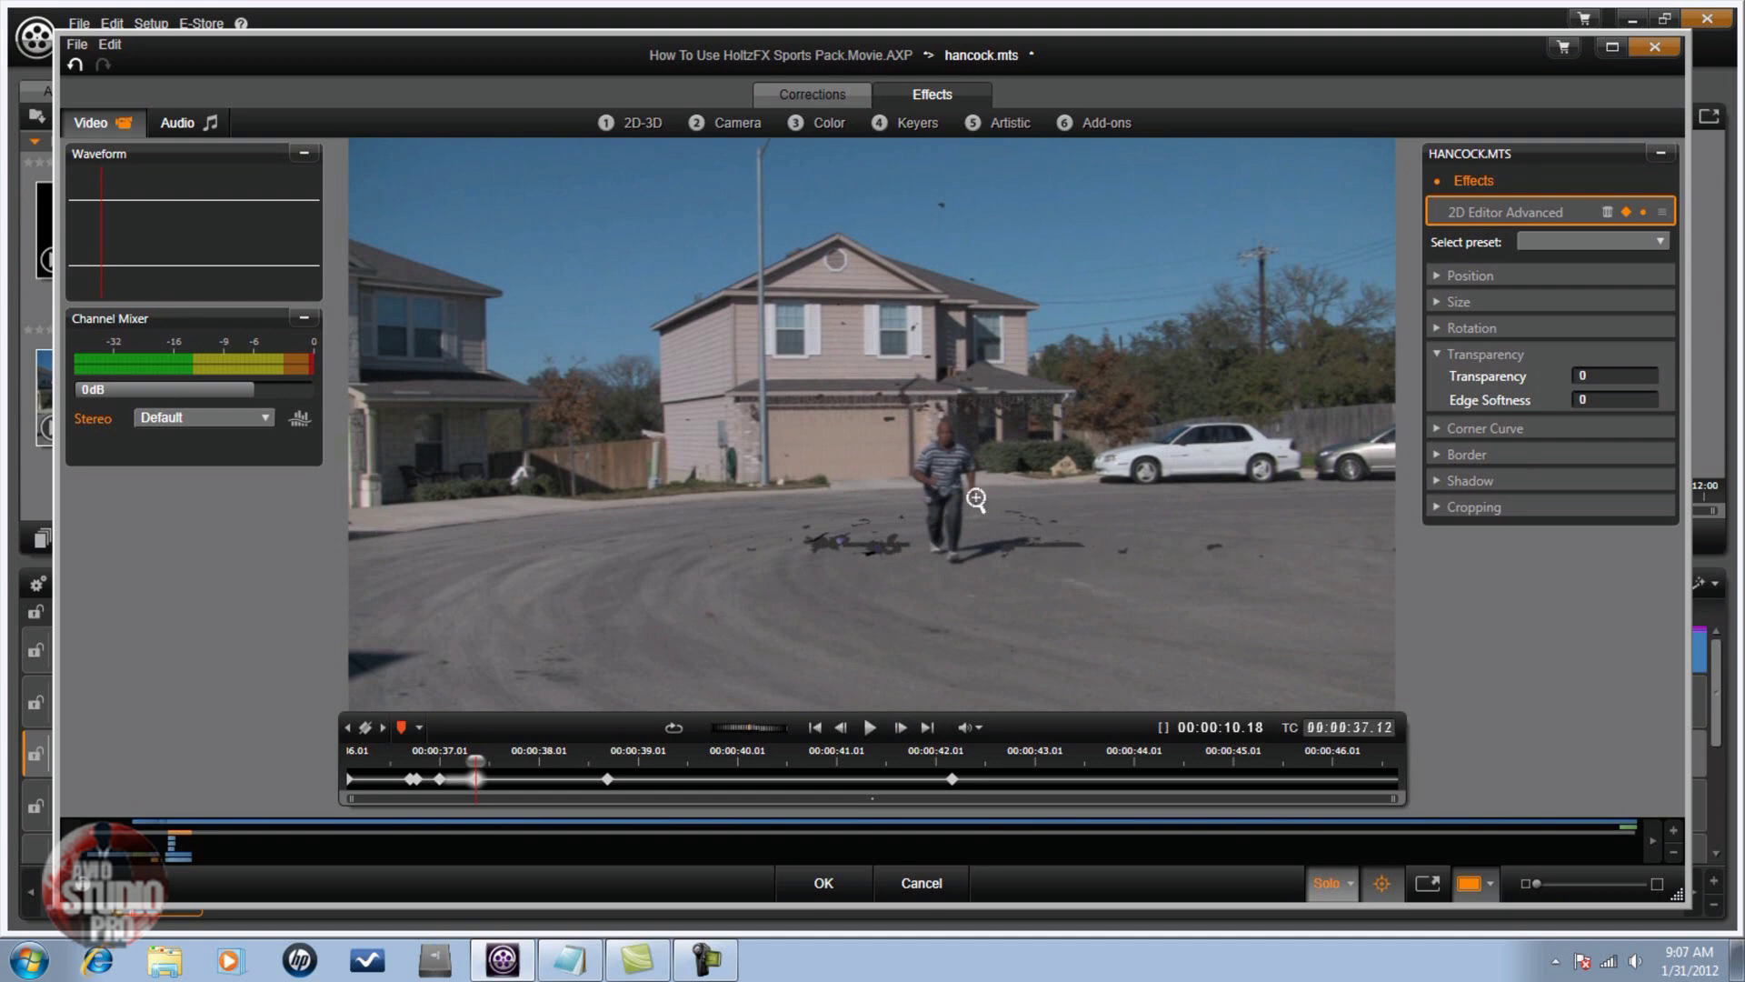
pyautogui.click(829, 880)
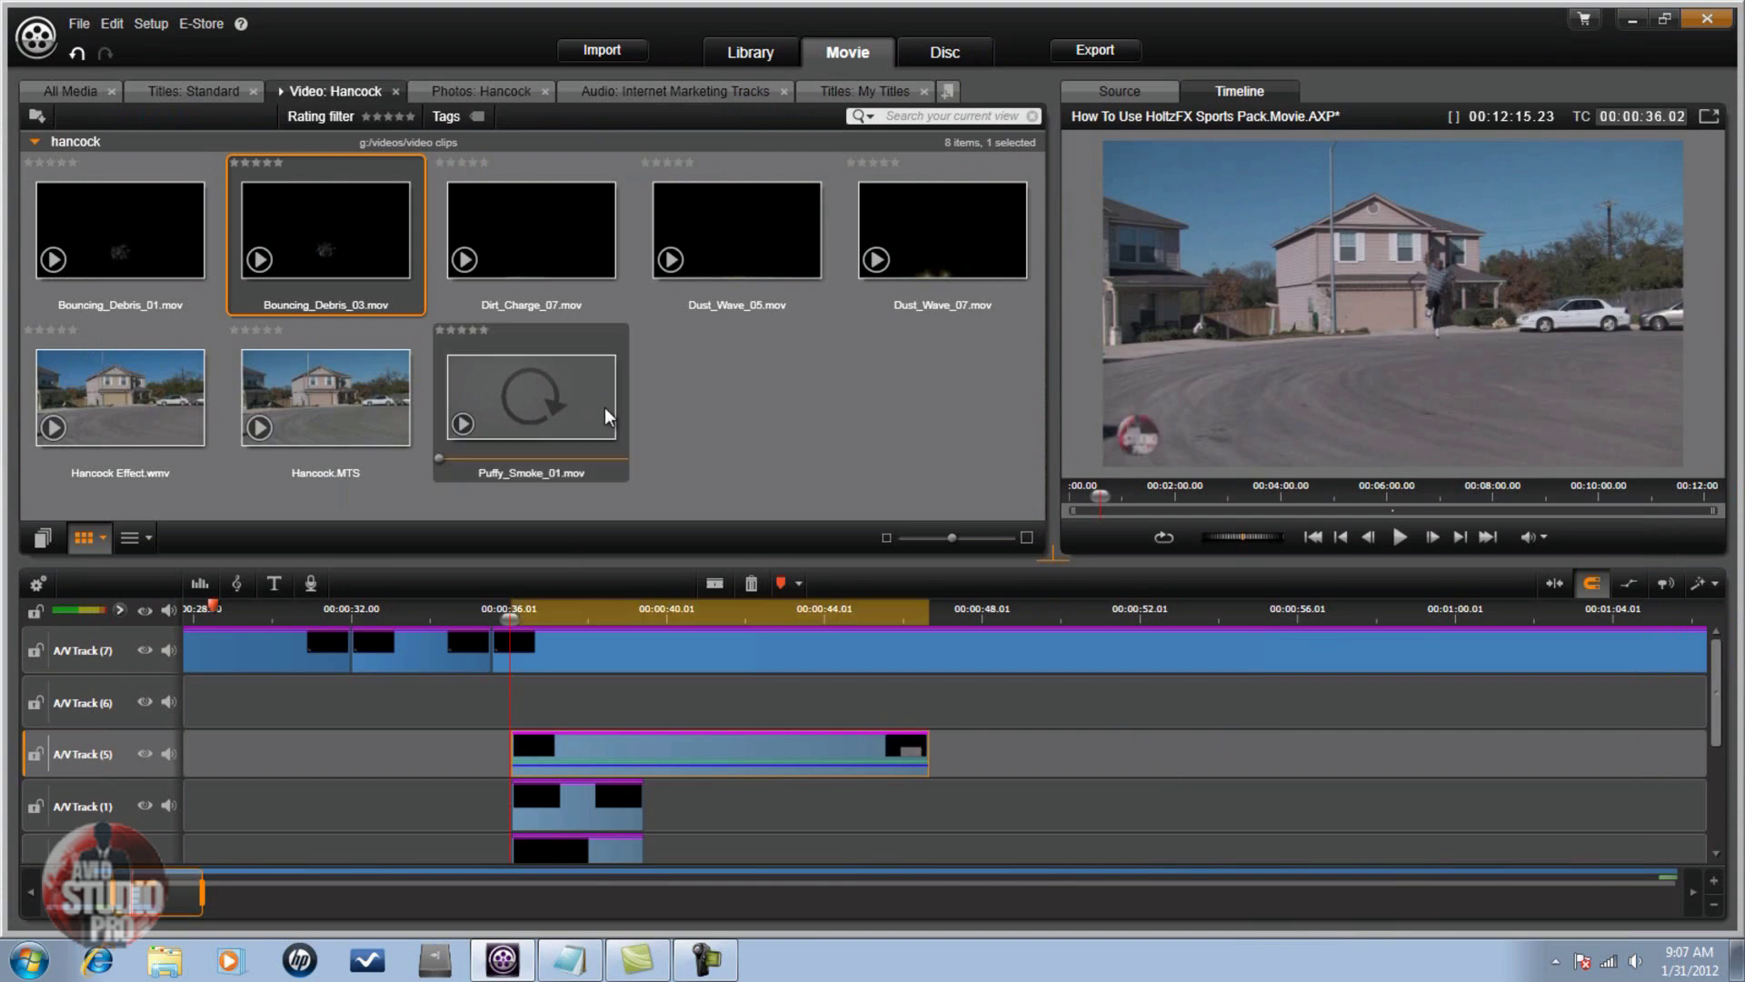
# Place Dust_Wave_07.mov on A/V Track (6), starting together with the Hancock.MTS copy on A/V Track (5).
pyautogui.moveTo(941, 243); pyautogui.dragTo(612, 707)
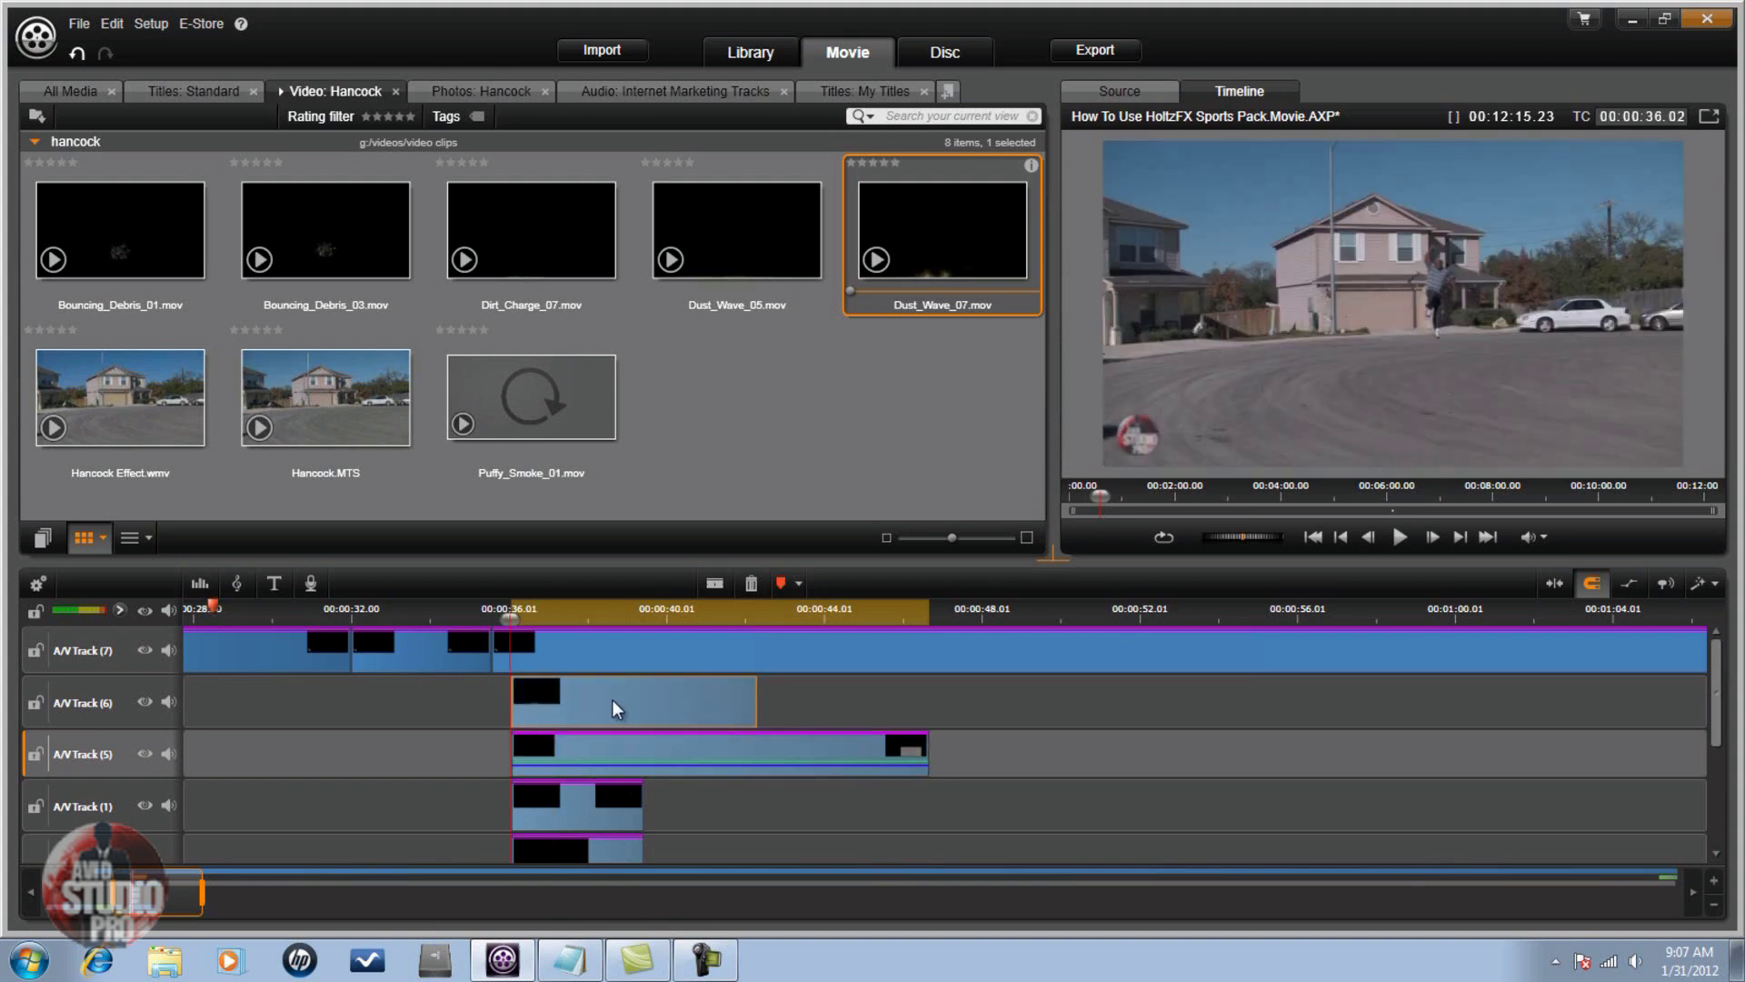